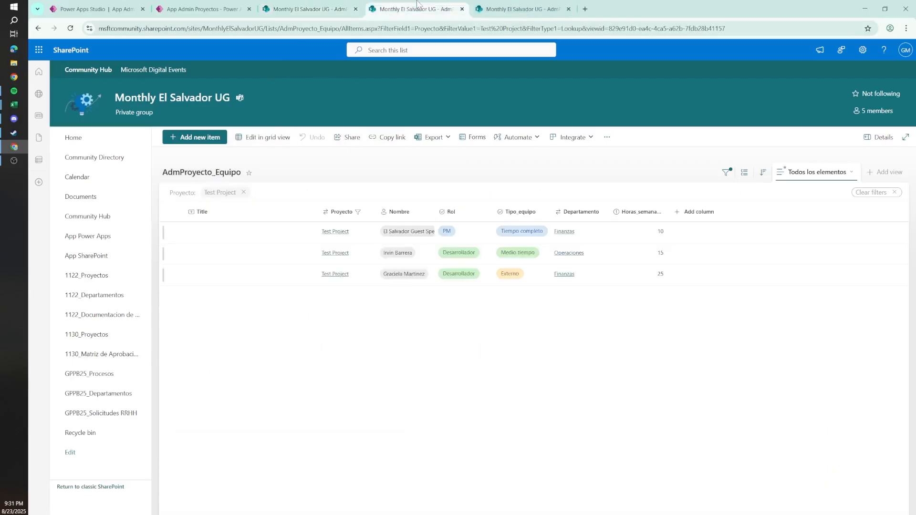
Step: View the AdmProyecto_Presupuesto list in SharePoint and switch to the Project Template.xlsx workbook in Excel
{"action": "left_click", "coordinate": [499, 5]}
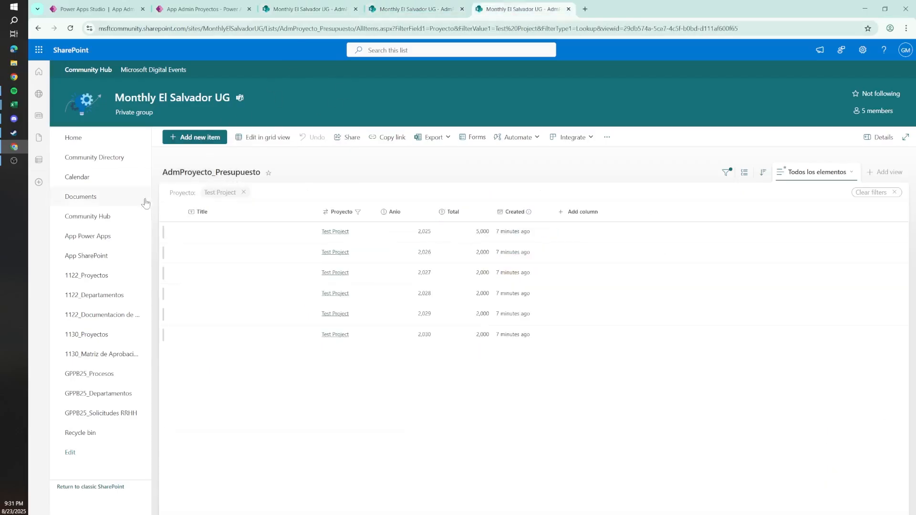
{"action": "mouse_move", "coordinate": [14, 105]}
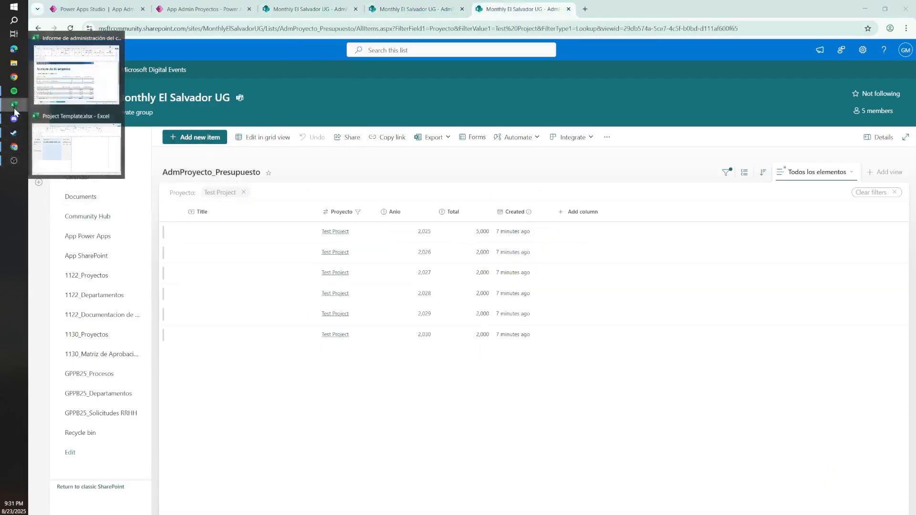
{"action": "left_click", "coordinate": [74, 152]}
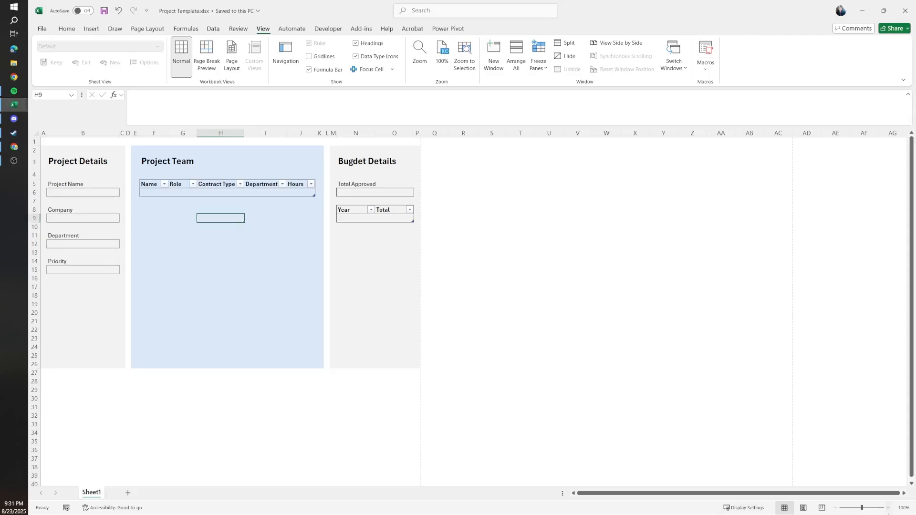
{"action": "left_click", "coordinate": [888, 508]}
{"action": "left_click", "coordinate": [888, 508]}
{"action": "left_click", "coordinate": [888, 508]}
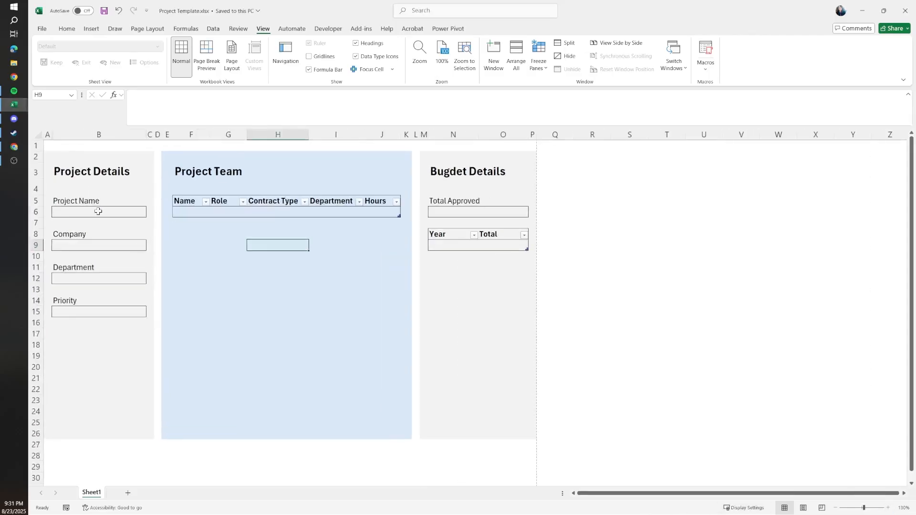
Step: Examine the template's Project Details fields, Project Team table, Total Approved cell and Year/Total budget table
{"action": "left_click_drag", "start_coordinate": [98, 211], "coordinate": [83, 310]}
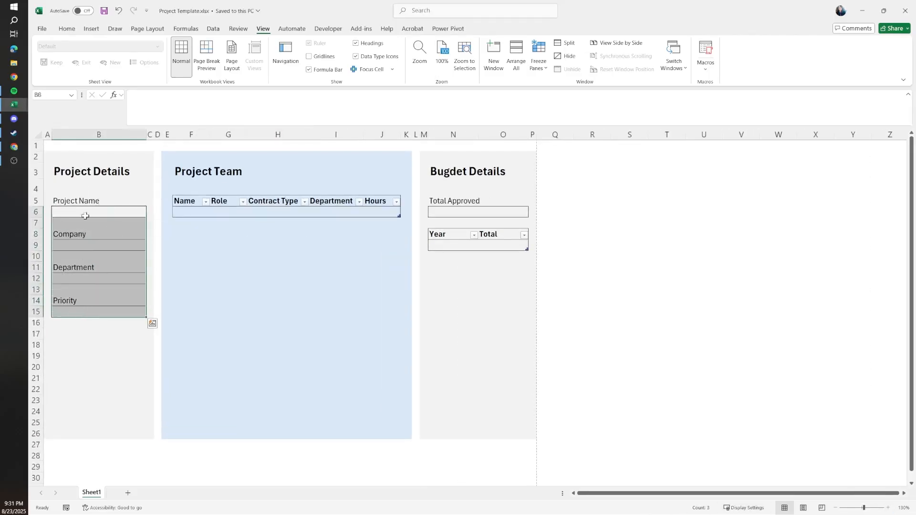
{"action": "left_click_drag", "start_coordinate": [444, 202], "coordinate": [444, 209]}
{"action": "left_click_drag", "start_coordinate": [185, 201], "coordinate": [396, 213]}
{"action": "left_click_drag", "start_coordinate": [444, 234], "coordinate": [509, 243]}
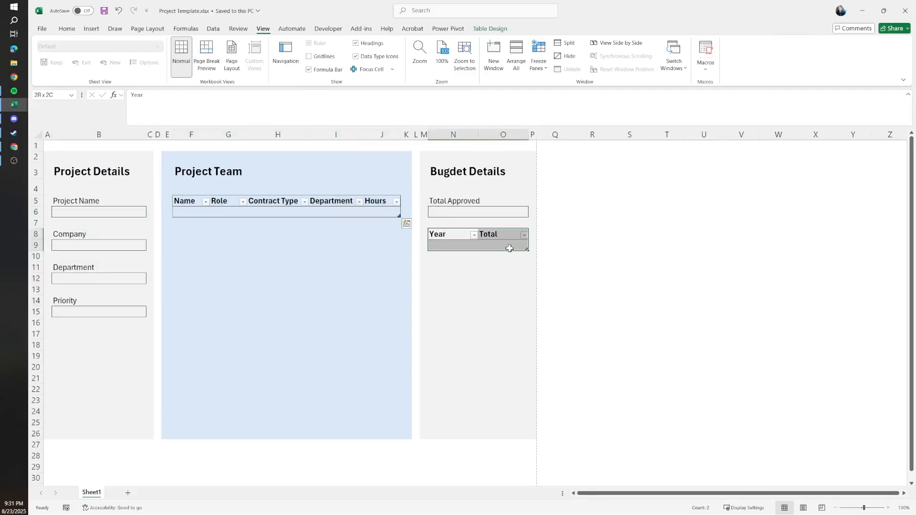
{"action": "left_click", "coordinate": [460, 237]}
Step: Compare the Test Project form in the App Admin Proyectos app with the Project Team table in the Excel template
{"action": "key", "text": "alt+Tab"}
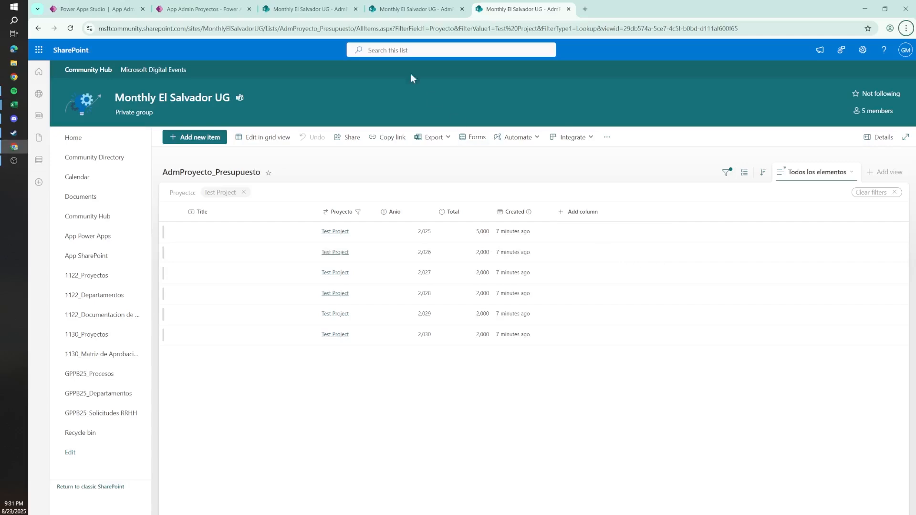
{"action": "left_click", "coordinate": [221, 6]}
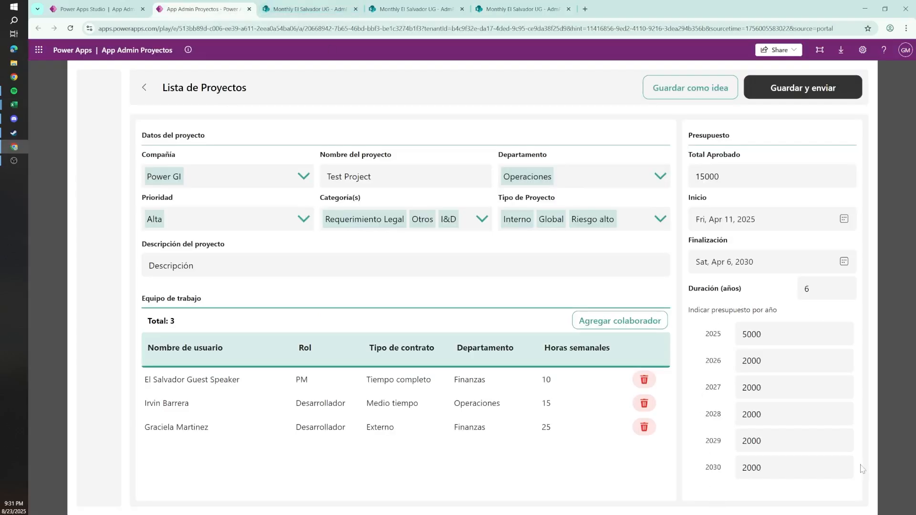
{"action": "key", "text": "alt+Tab"}
{"action": "left_click_drag", "start_coordinate": [183, 200], "coordinate": [385, 216]}
{"action": "left_click", "coordinate": [226, 212]}
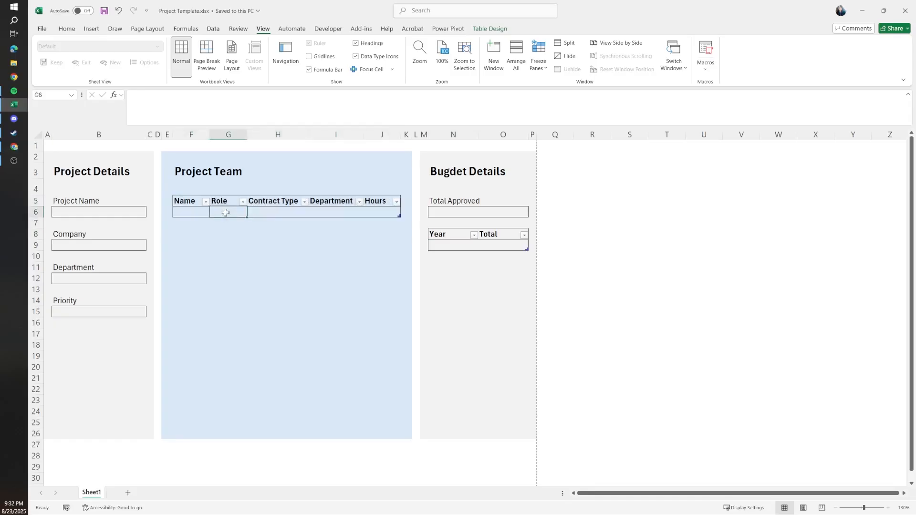
{"action": "left_click", "coordinate": [243, 286]}
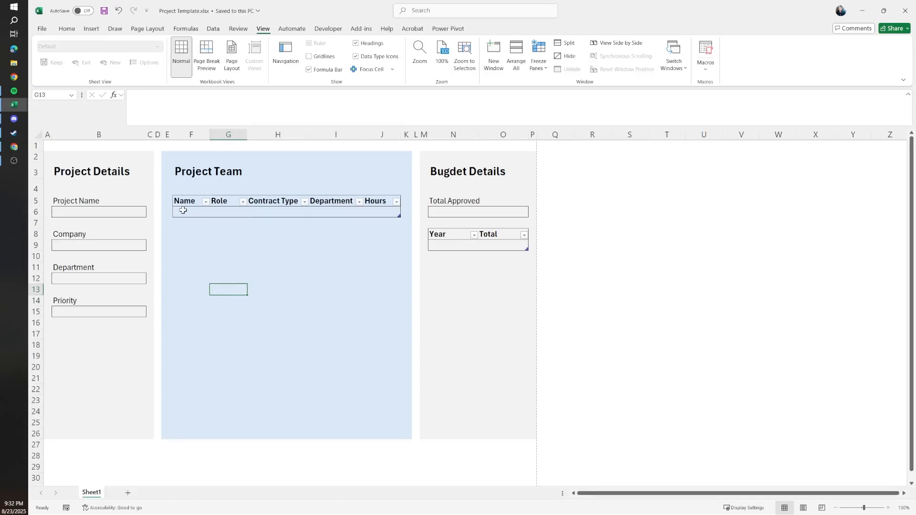
Step: Examine the template's blank entry cells for the team row, yearly budget, project name and total approved
{"action": "left_click_drag", "start_coordinate": [183, 211], "coordinate": [388, 213]}
{"action": "left_click", "coordinate": [443, 245]}
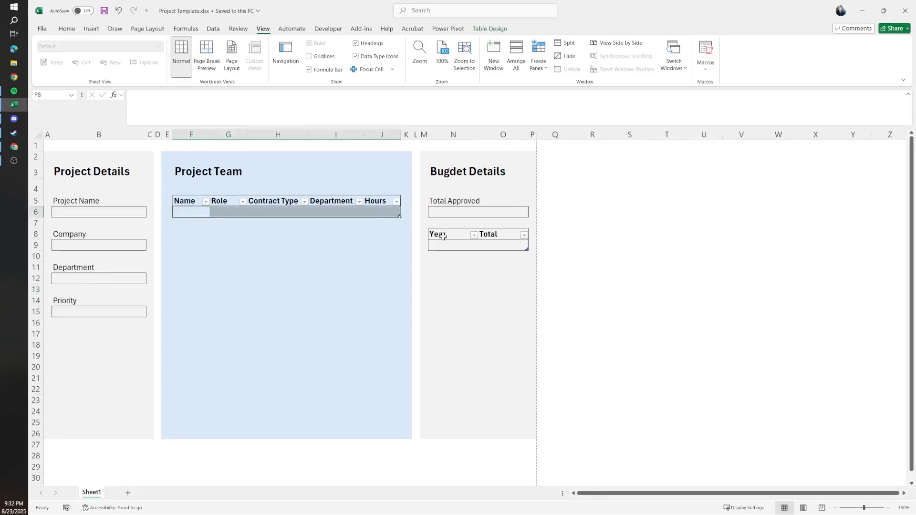
{"action": "left_click", "coordinate": [486, 246]}
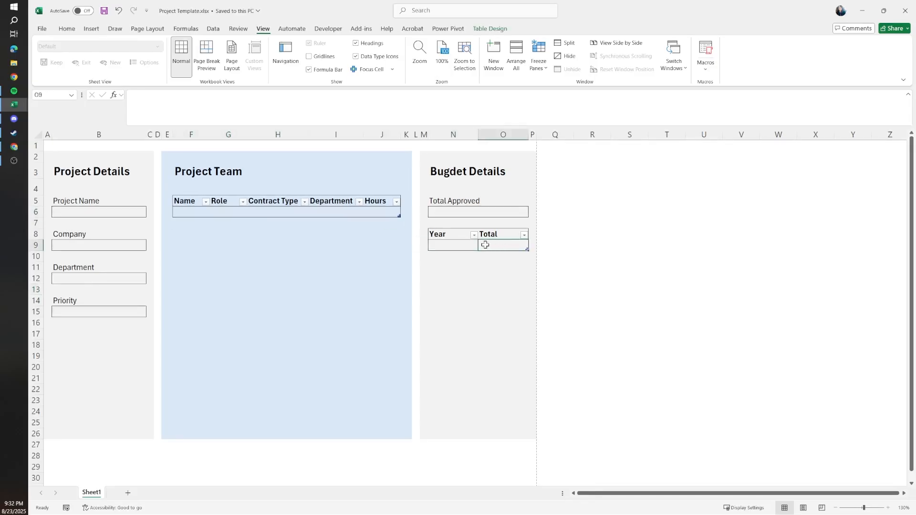
{"action": "left_click", "coordinate": [76, 213]}
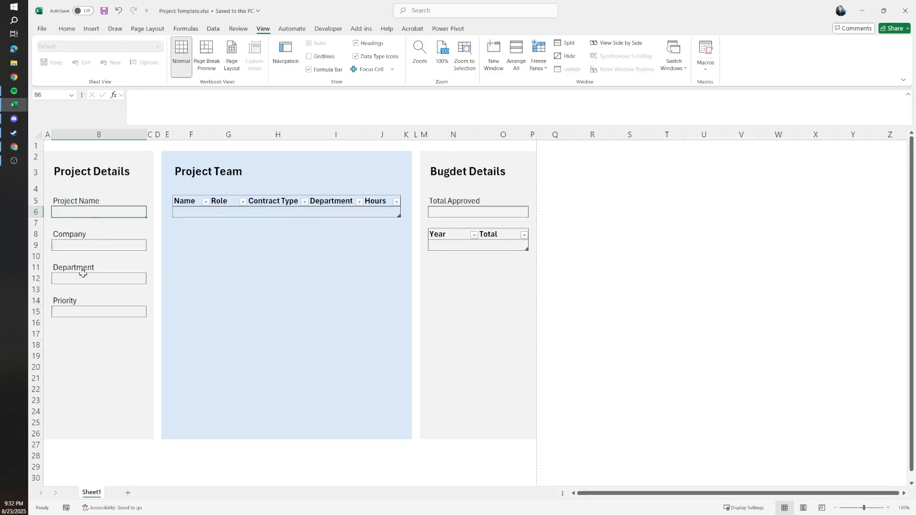
{"action": "left_click", "coordinate": [453, 211]}
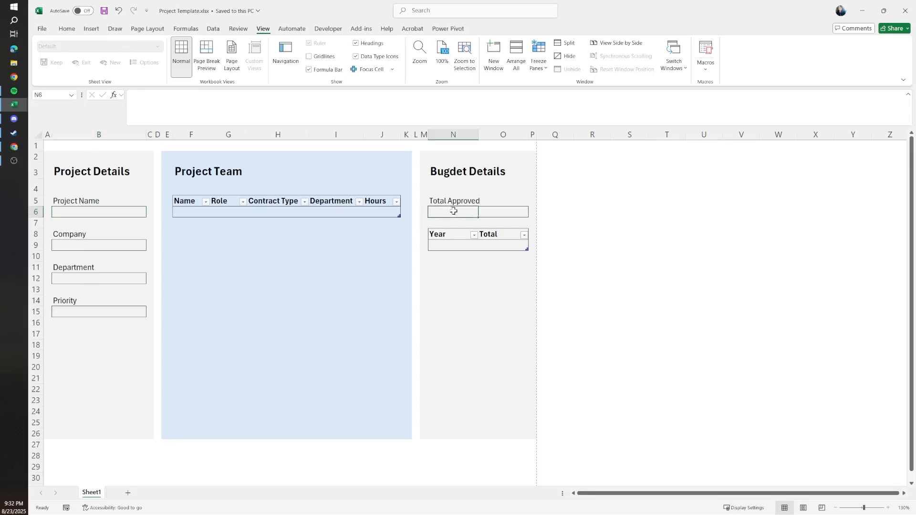
Step: Switch to the browser, open Power Automate in a new tab and go to the list of existing flows
{"action": "key", "text": "alt+Tab"}
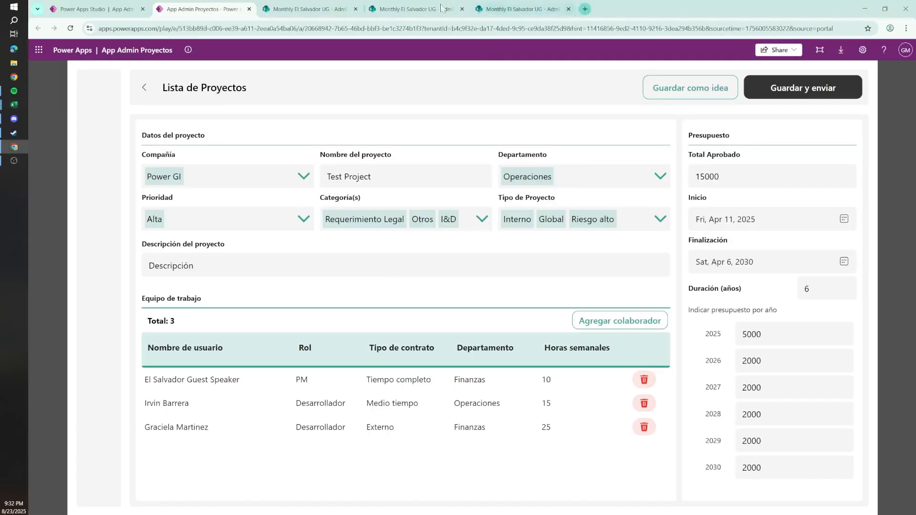
{"action": "left_click", "coordinate": [585, 8]}
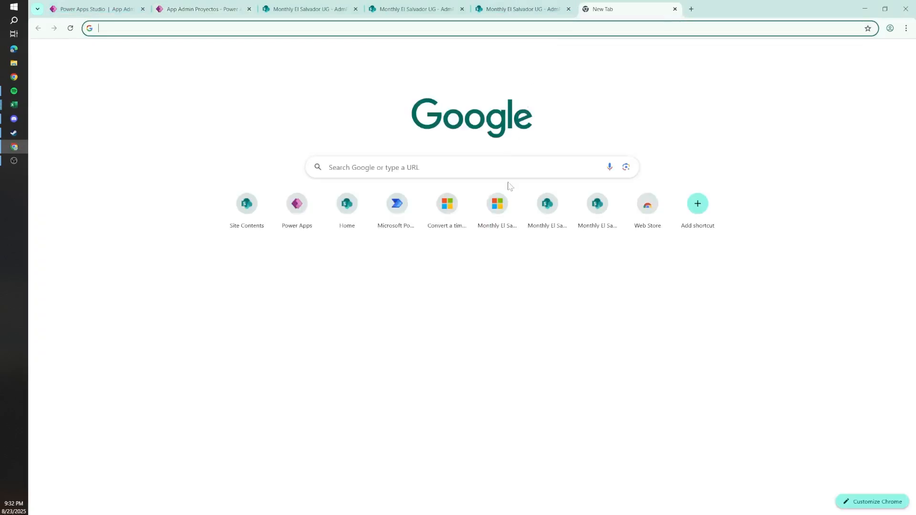
{"action": "left_click", "coordinate": [395, 231]}
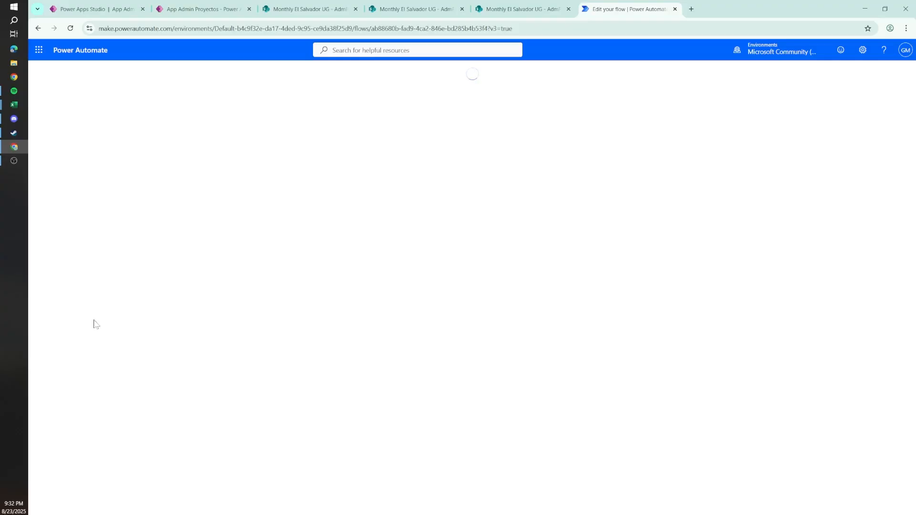
{"action": "left_click", "coordinate": [42, 70]}
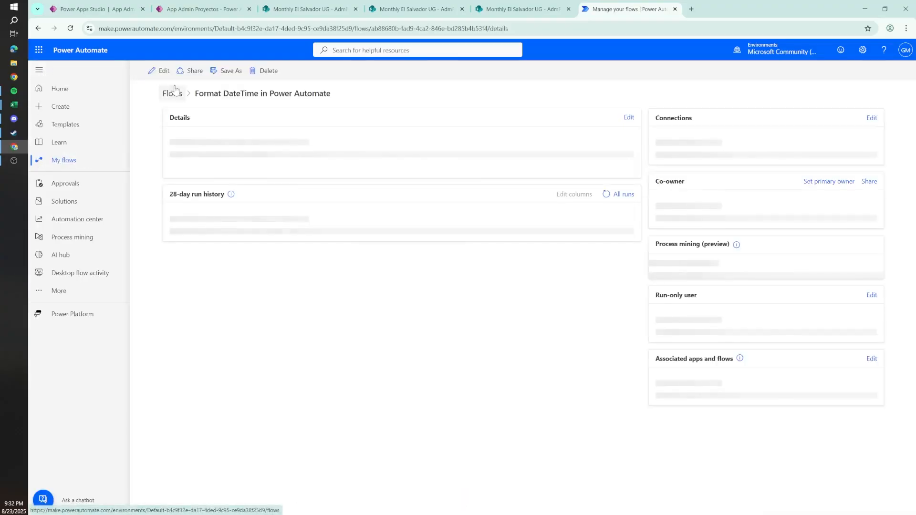
{"action": "left_click", "coordinate": [174, 92]}
Step: Create an automated cloud flow named Generate Project Template with the SharePoint trigger When an item is created or modified
{"action": "left_click", "coordinate": [176, 74]}
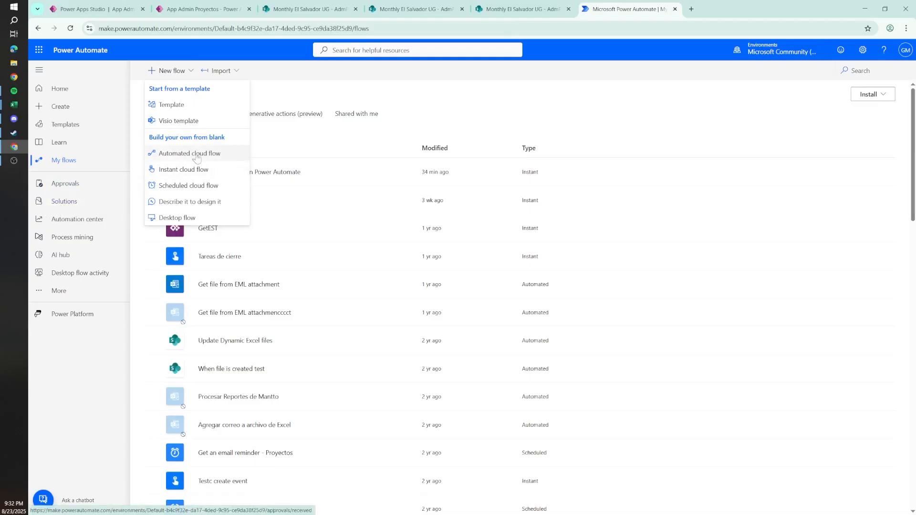
{"action": "left_click", "coordinate": [179, 154]}
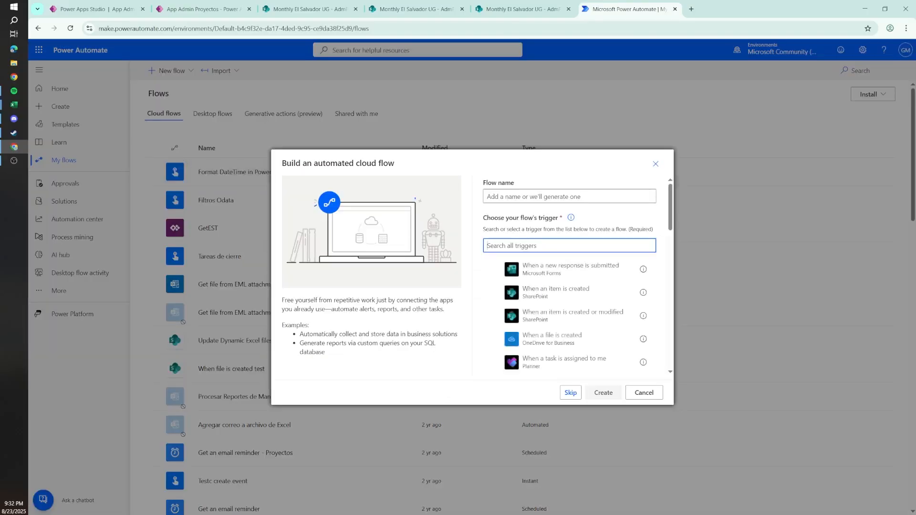
{"action": "left_click", "coordinate": [549, 321]}
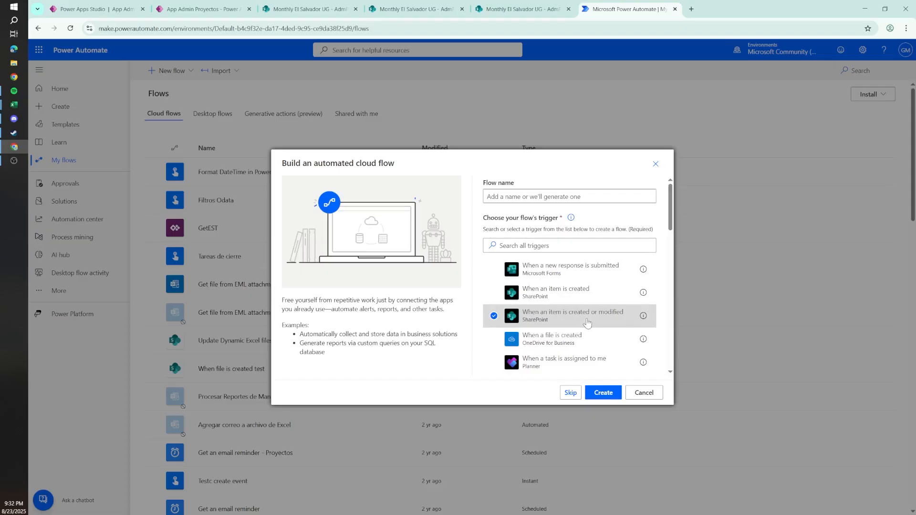
{"action": "left_click", "coordinate": [203, 8]}
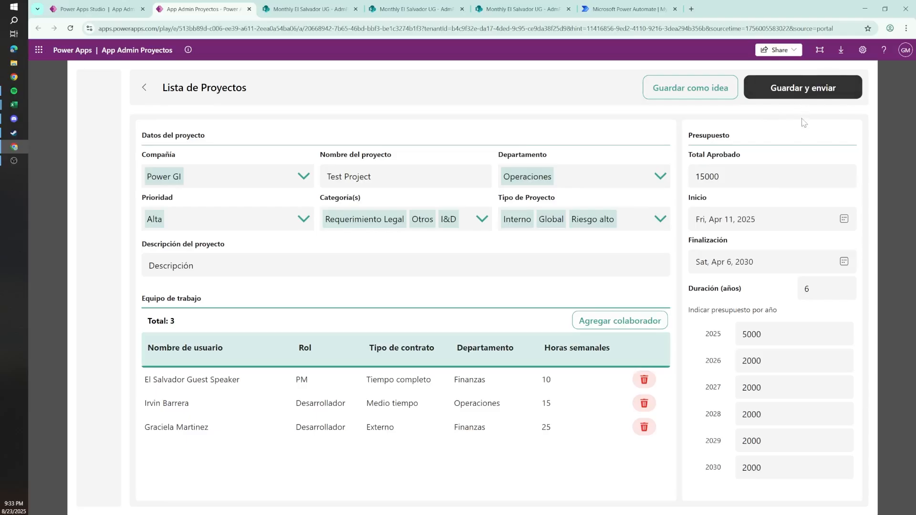
{"action": "left_click", "coordinate": [621, 9]}
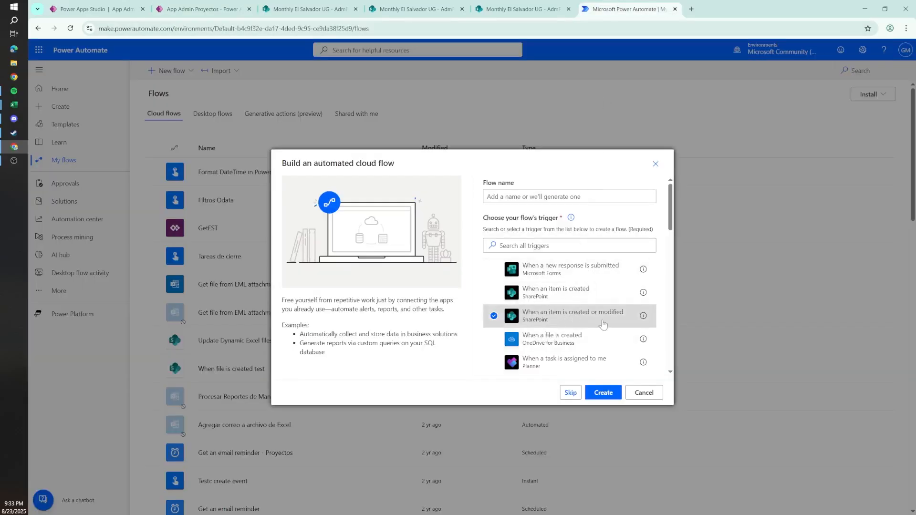
{"action": "left_click", "coordinate": [508, 197]}
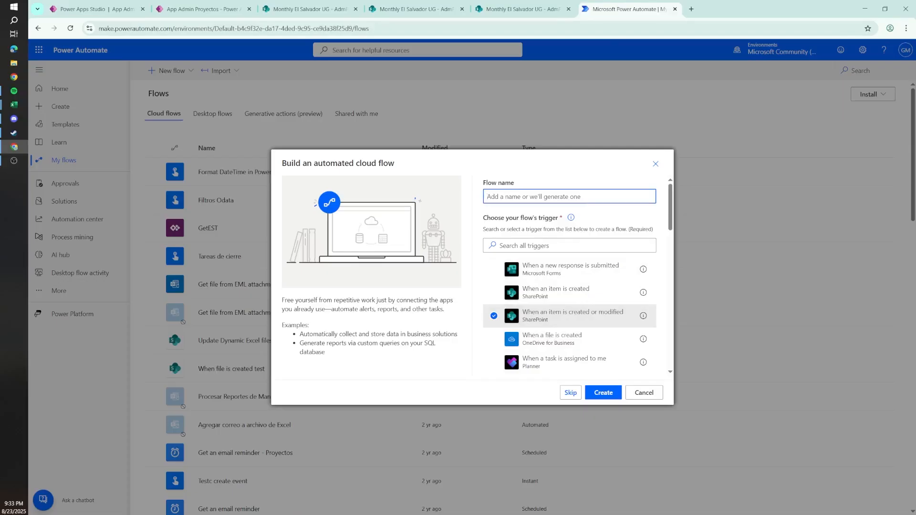
{"action": "type", "text": "Generate Project Template"}
{"action": "left_click", "coordinate": [603, 392]}
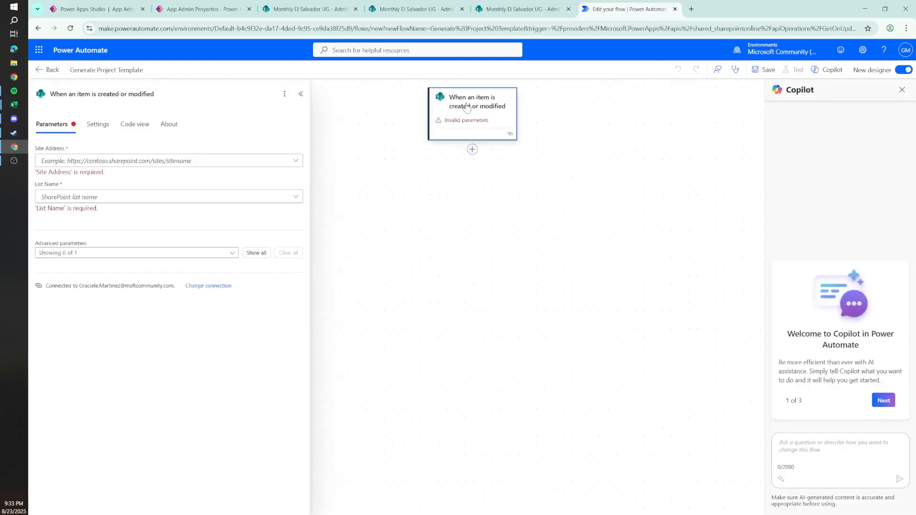
Step: Set the trigger's site address to Monthly El Salvador UG and its list name to AdmProyecto_Proyecto
{"action": "left_click", "coordinate": [109, 162]}
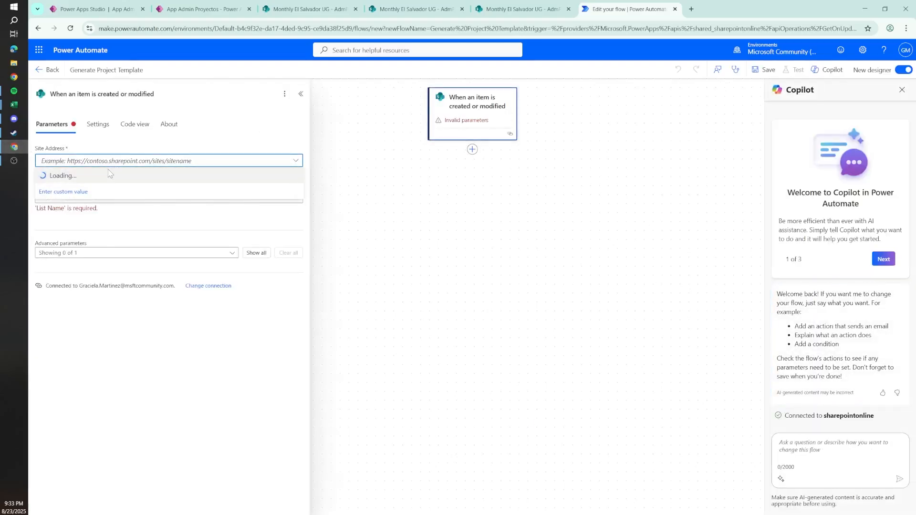
{"action": "left_click", "coordinate": [124, 280]}
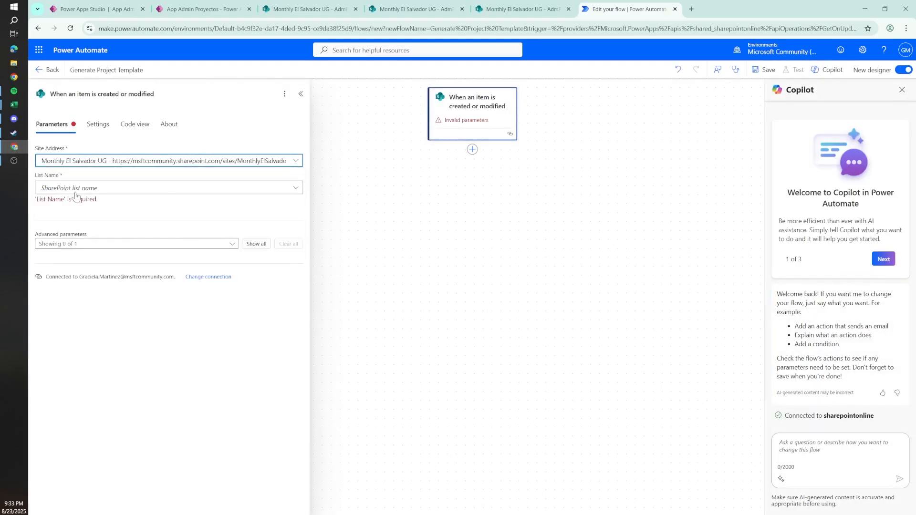
{"action": "left_click", "coordinate": [77, 190]}
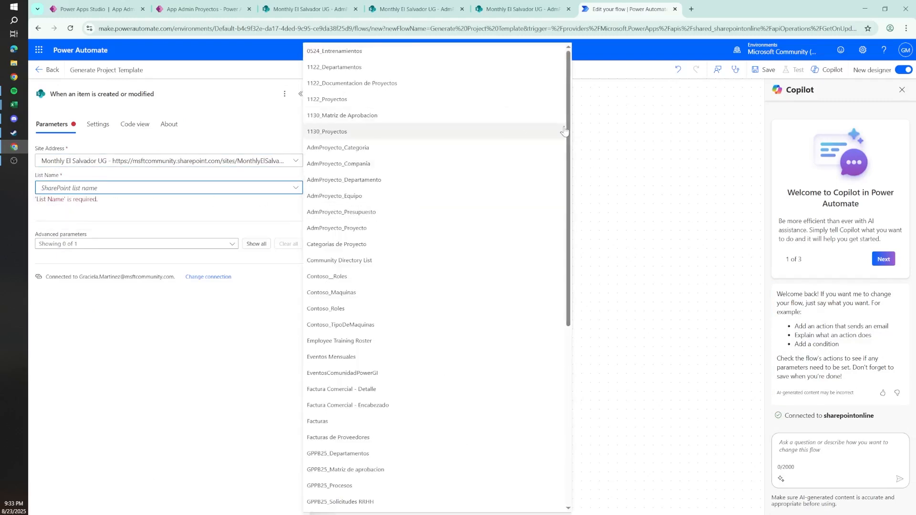
{"action": "left_click_drag", "start_coordinate": [570, 130], "coordinate": [522, 296]}
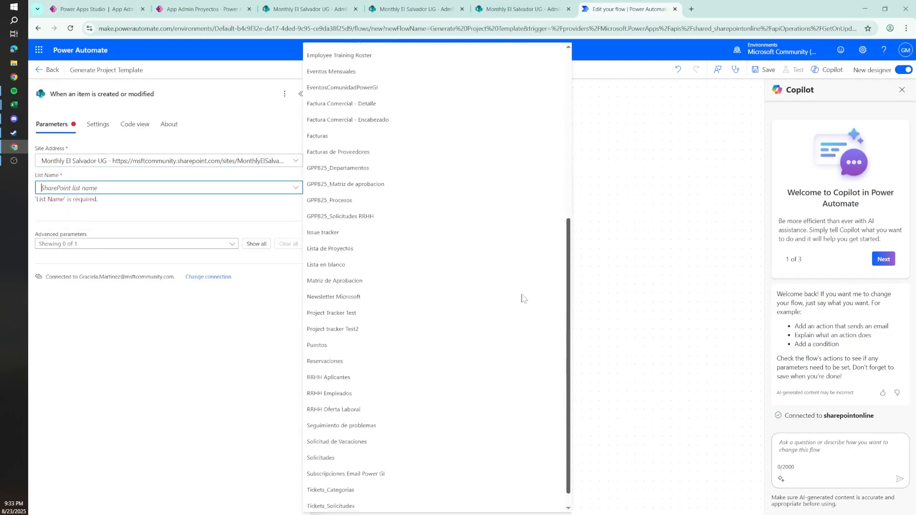
{"action": "left_click_drag", "start_coordinate": [568, 343], "coordinate": [583, 178]}
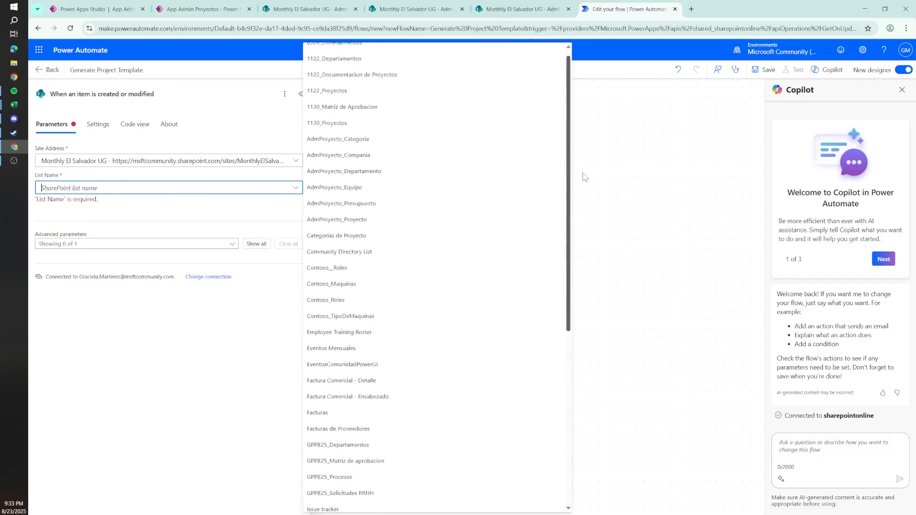
{"action": "left_click", "coordinate": [372, 221]}
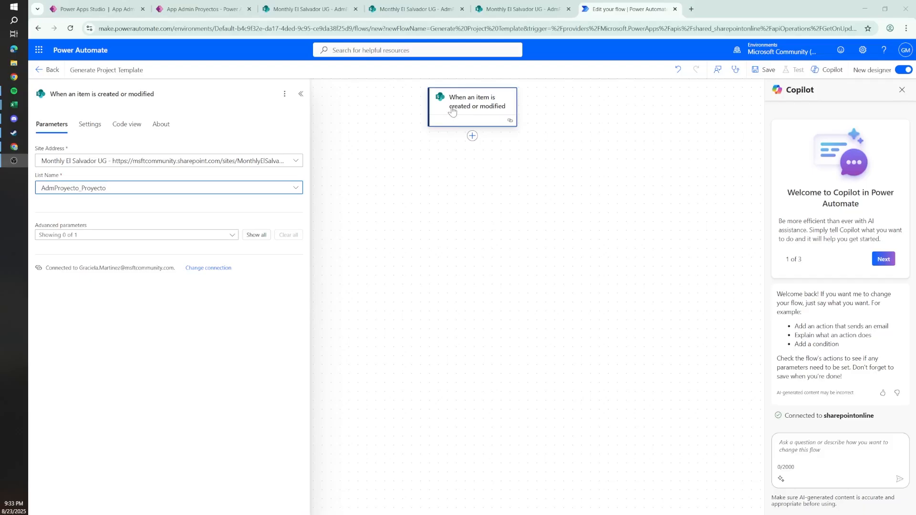
Step: Review the items and columns of the AdmProyecto_Proyecto list and the Test Project form in the App Admin Proyectos app
{"action": "left_click", "coordinate": [310, 9]}
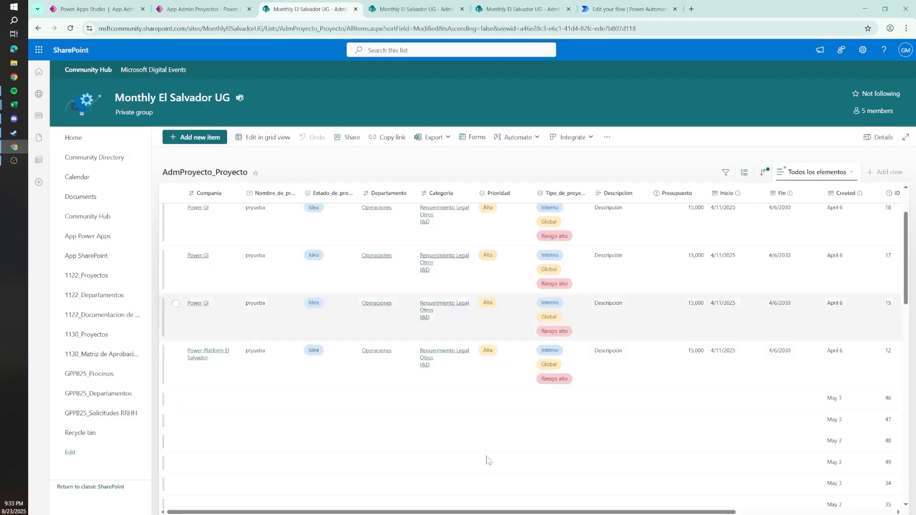
{"action": "mouse_move", "coordinate": [484, 513]}
{"action": "left_mouse_down"}
{"action": "mouse_move", "coordinate": [668, 514]}
{"action": "mouse_move", "coordinate": [487, 513]}
{"action": "left_mouse_up"}
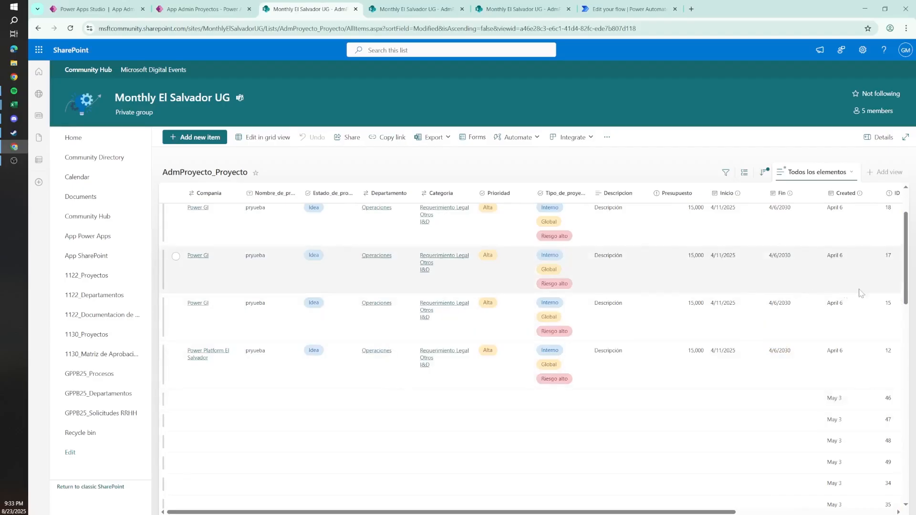
{"action": "left_click_drag", "start_coordinate": [908, 268], "coordinate": [907, 247]}
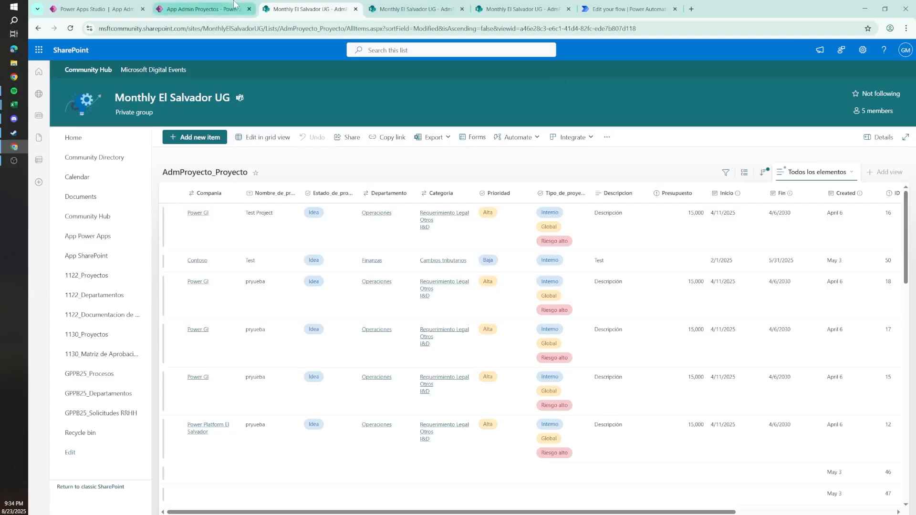
{"action": "left_click", "coordinate": [203, 9]}
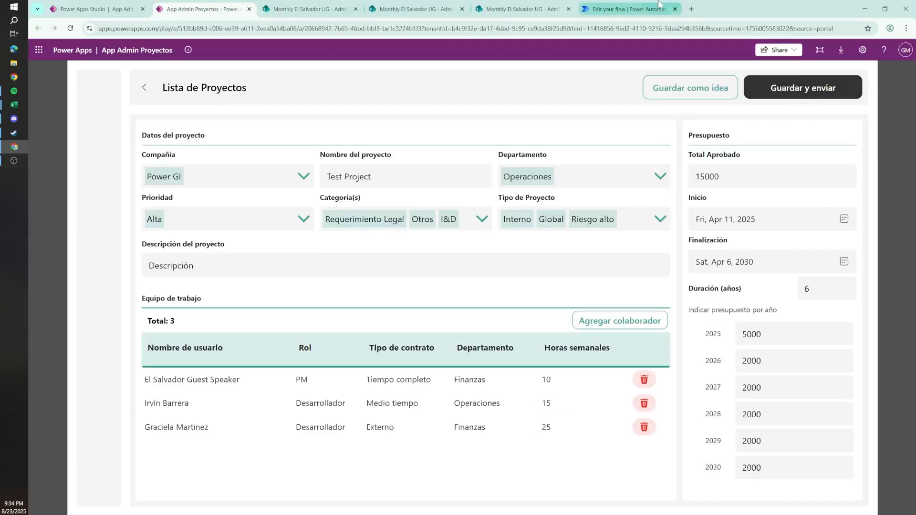
Step: Return to the Generate Project Template flow and add a Compose data operation after the trigger
{"action": "left_click", "coordinate": [660, 7]}
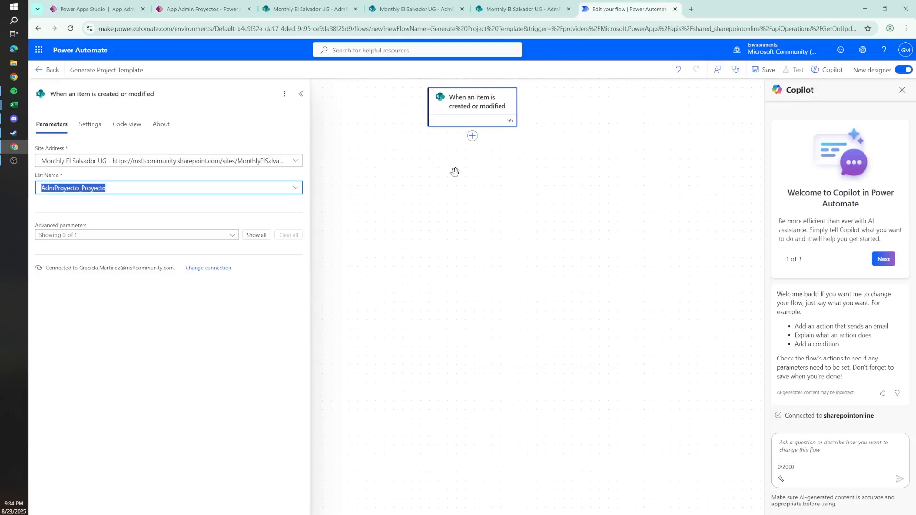
{"action": "left_click", "coordinate": [104, 131]}
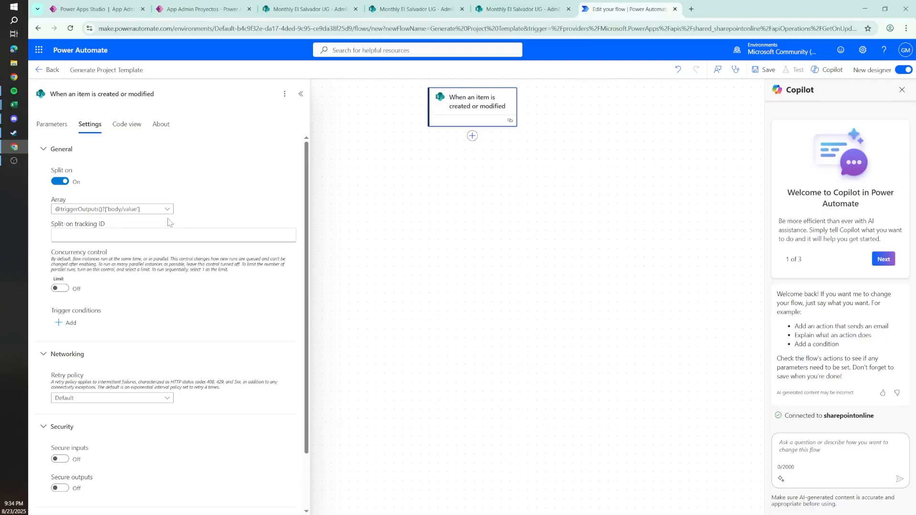
{"action": "left_click", "coordinate": [472, 137]}
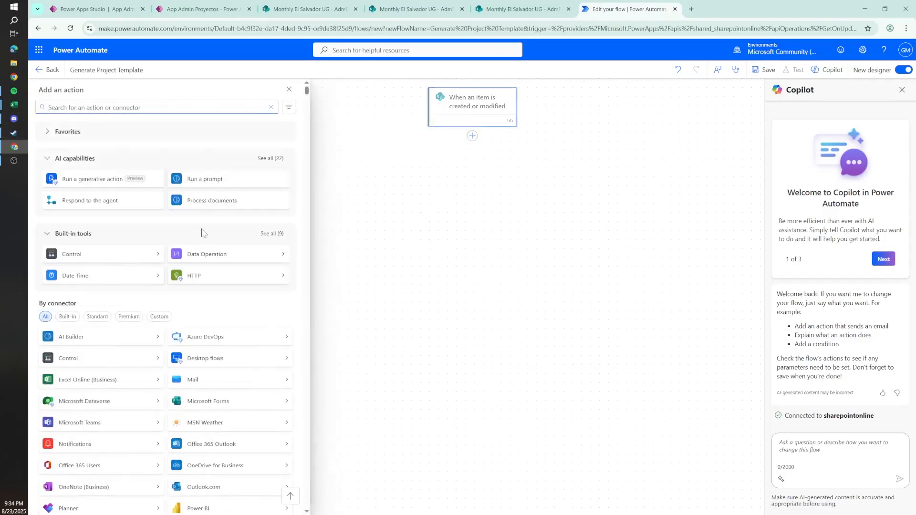
{"action": "left_click", "coordinate": [206, 257]}
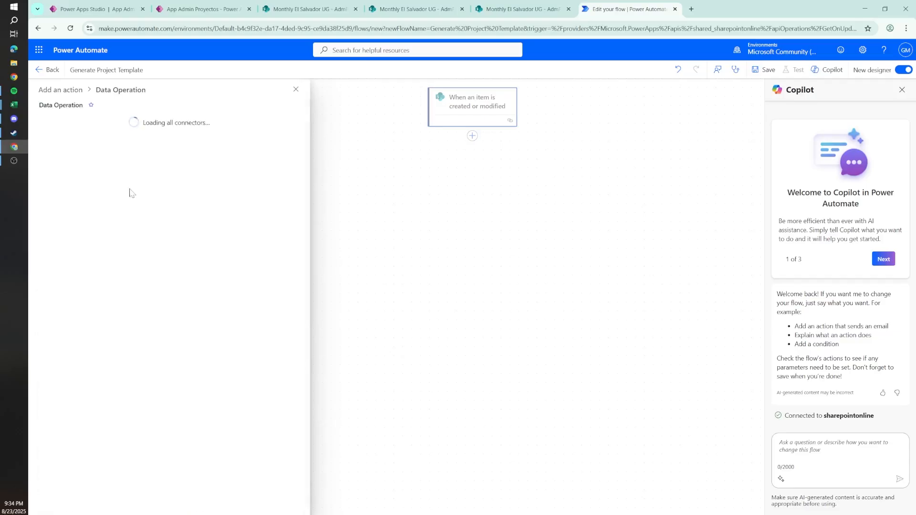
{"action": "left_click", "coordinate": [73, 136]}
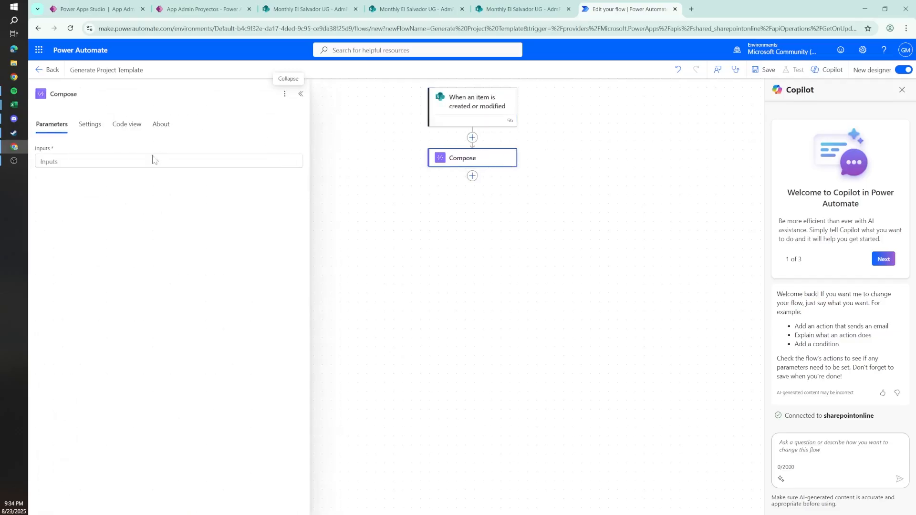
{"action": "left_click", "coordinate": [154, 161]}
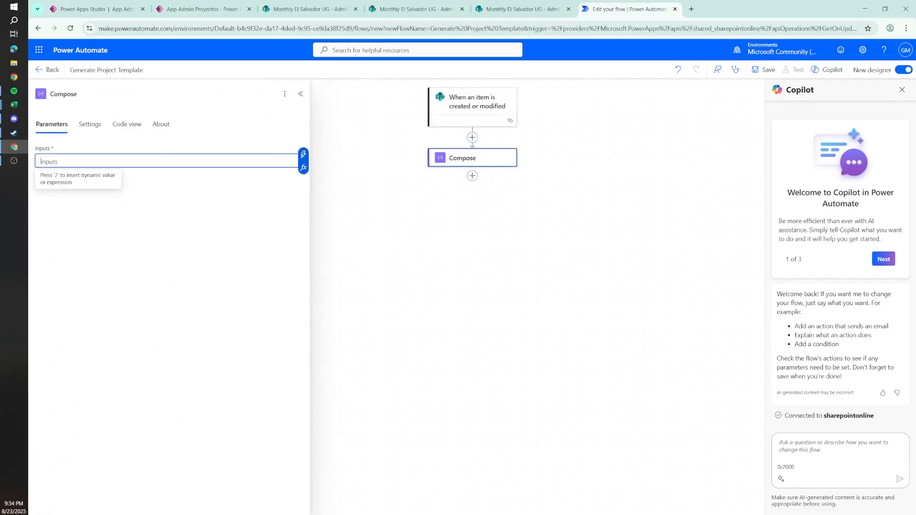
{"action": "left_click", "coordinate": [302, 159]}
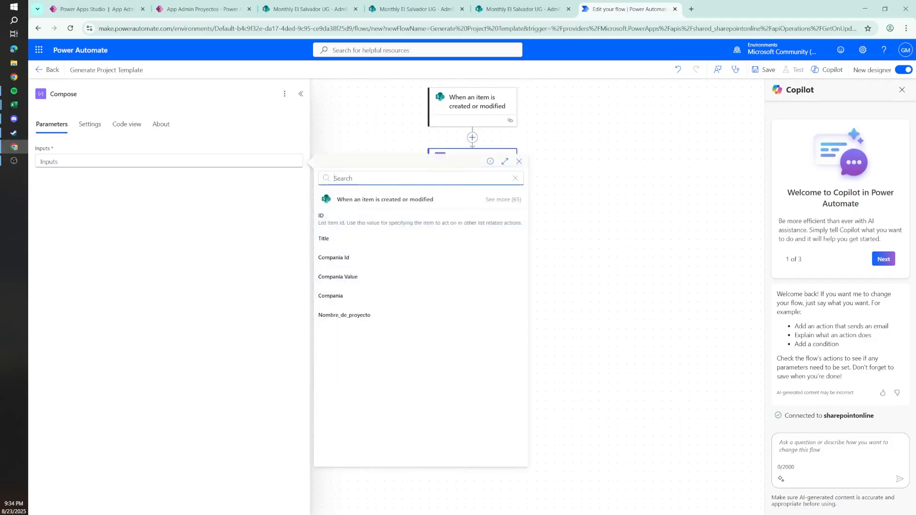
{"action": "type", "text": "esd"}
{"action": "key", "text": "BackSpace"}
{"action": "left_click", "coordinate": [345, 220]}
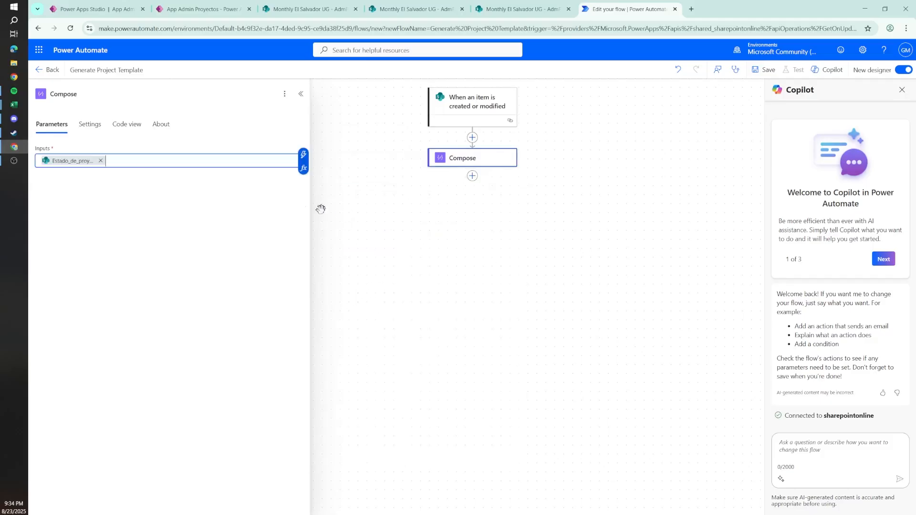
{"action": "left_click", "coordinate": [101, 161]}
Step: Set the Compose inputs to the trigger's dynamic value Estado_de_proyecto Value
{"action": "left_click", "coordinate": [303, 156]}
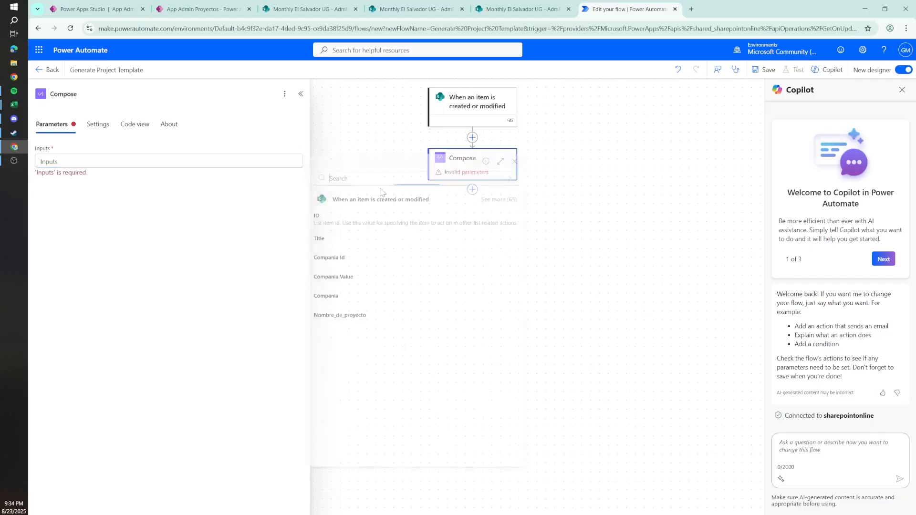
{"action": "type", "text": "esta"}
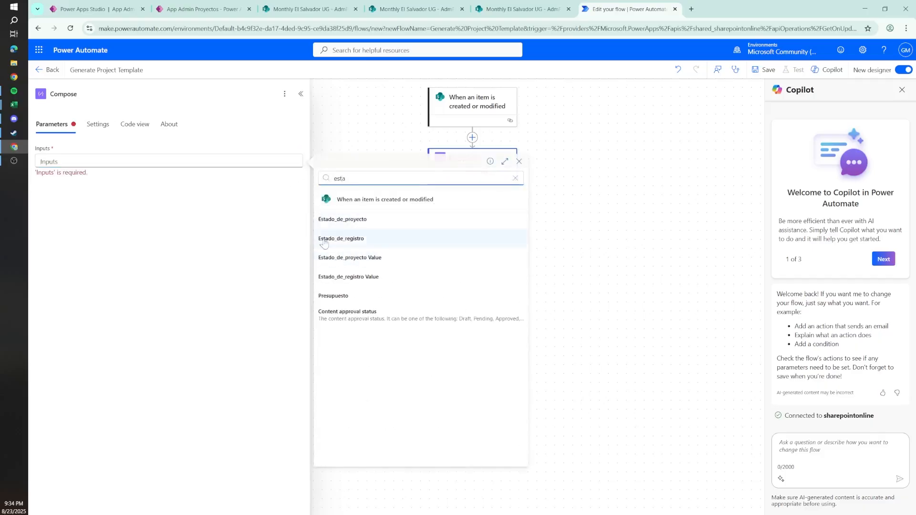
{"action": "left_click", "coordinate": [371, 260]}
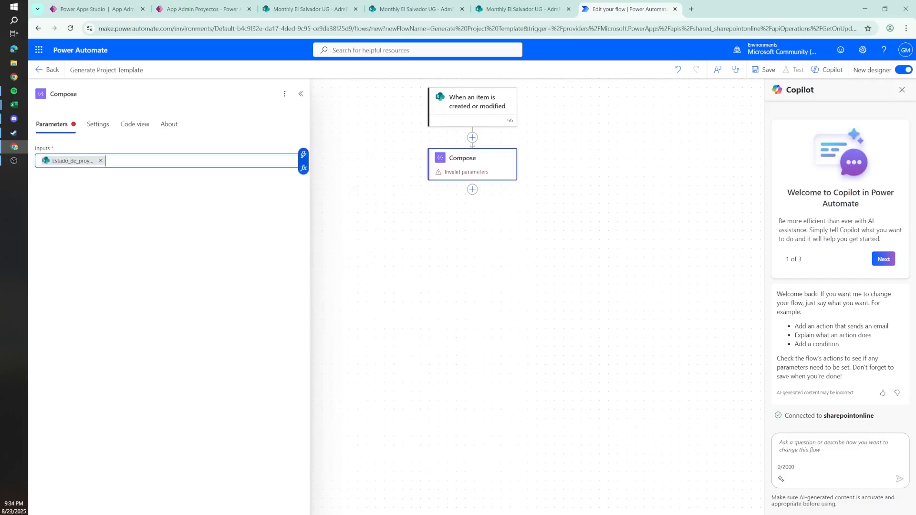
Step: Copy the expression from the Compose inputs into a new Notepad document
{"action": "left_click", "coordinate": [2, 5]}
{"action": "type", "text": "notepad"}
{"action": "key", "text": "Return"}
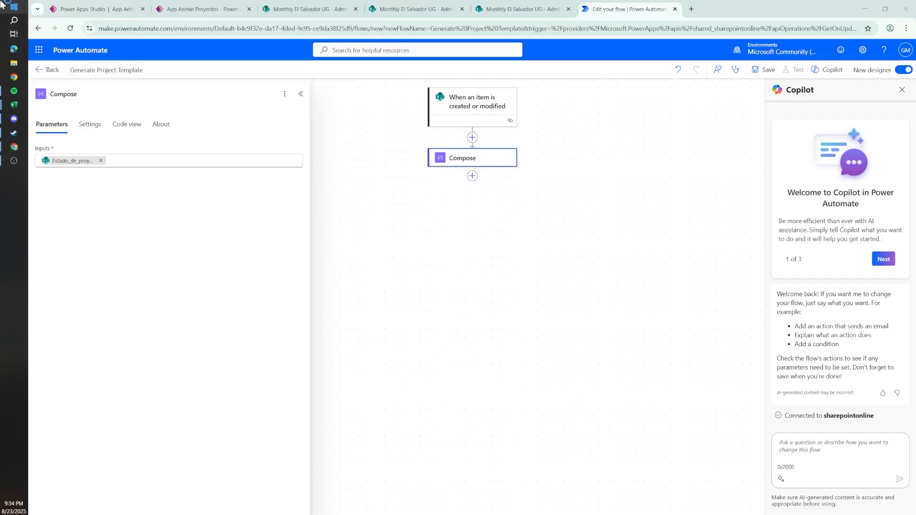
{"action": "type", "text": "@{triggerBody()?['Estado_de_proyecto/Value']}"}
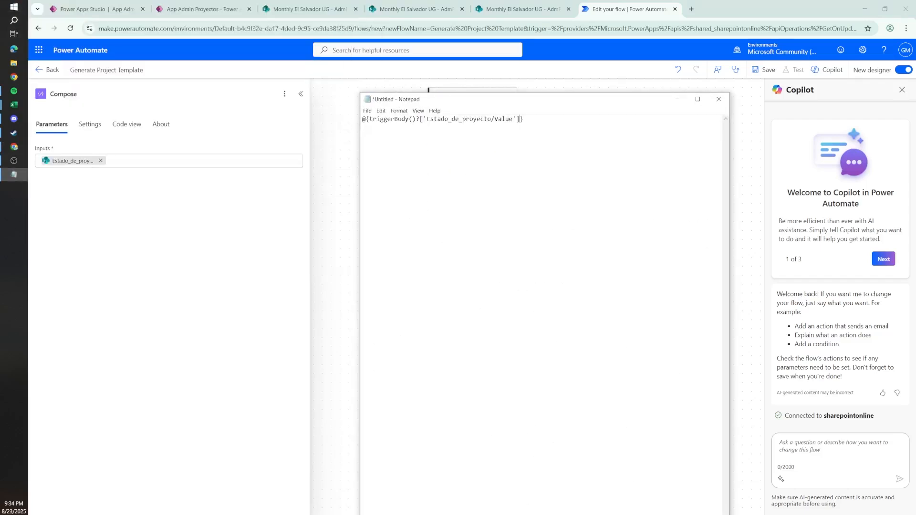
{"action": "left_click_drag", "start_coordinate": [369, 119], "coordinate": [523, 118]}
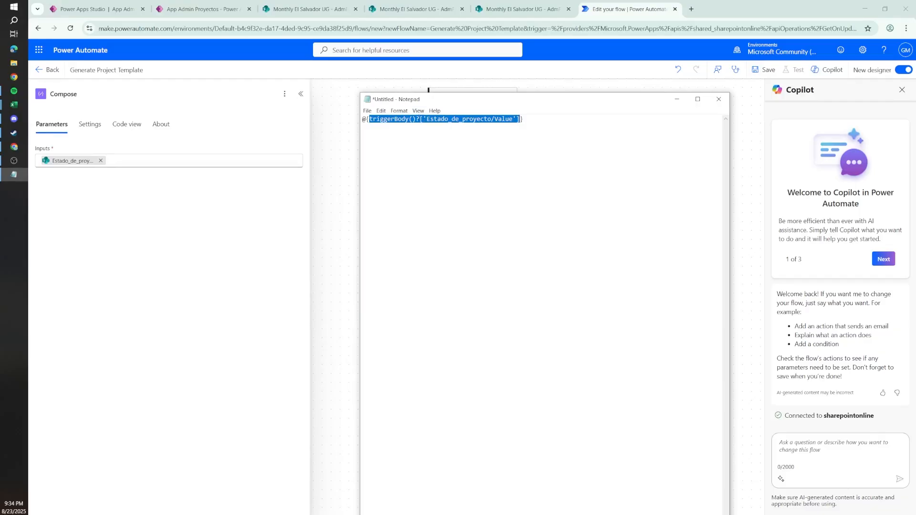
{"action": "left_click", "coordinate": [421, 119]}
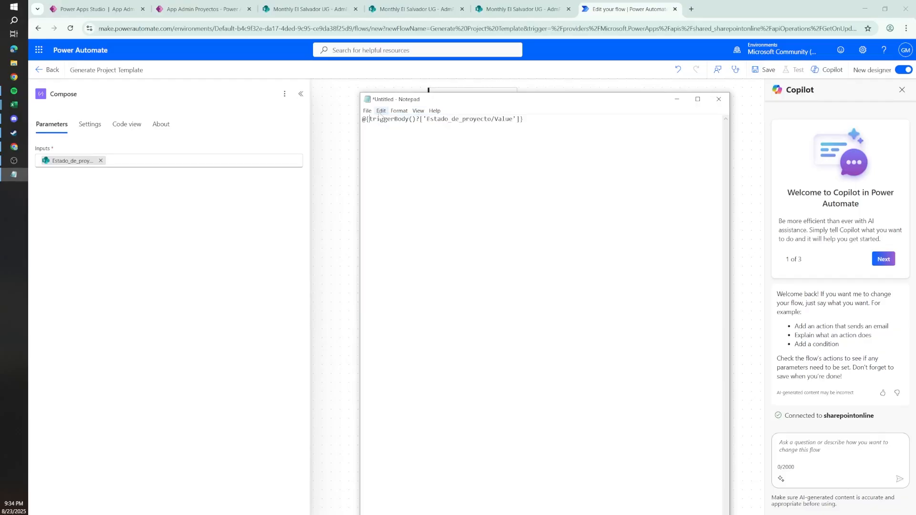
{"action": "key", "text": "BackSpace"}
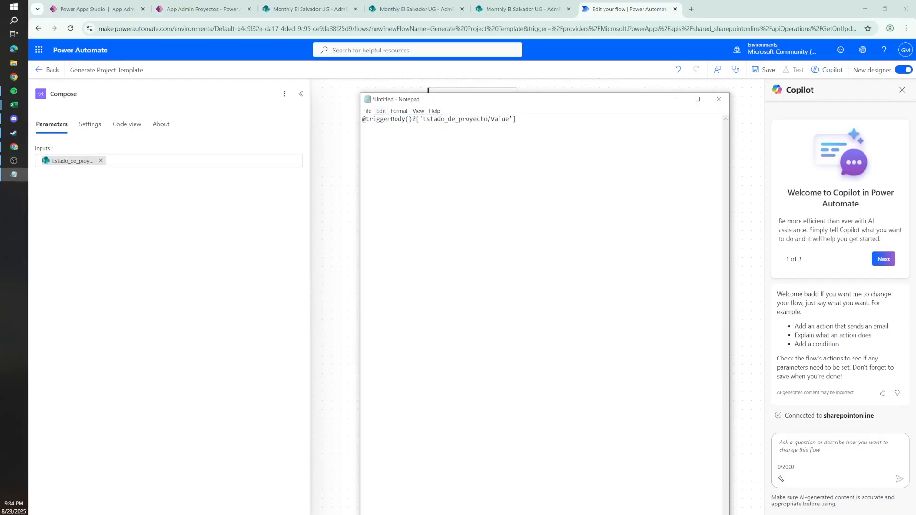
{"action": "double_click", "coordinate": [367, 119]}
{"action": "left_click", "coordinate": [367, 119]}
{"action": "type", "text": "equals*"}
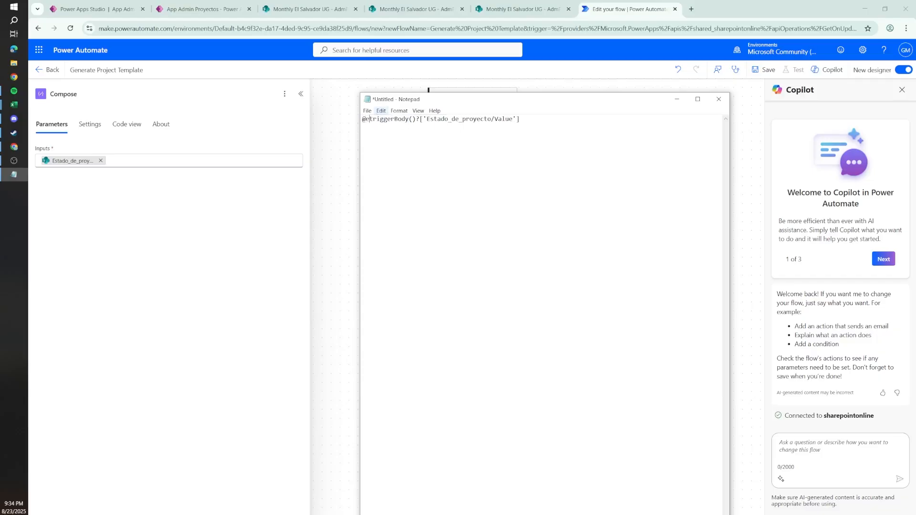
{"action": "key", "text": "BackSpace"}
{"action": "type", "text": "("}
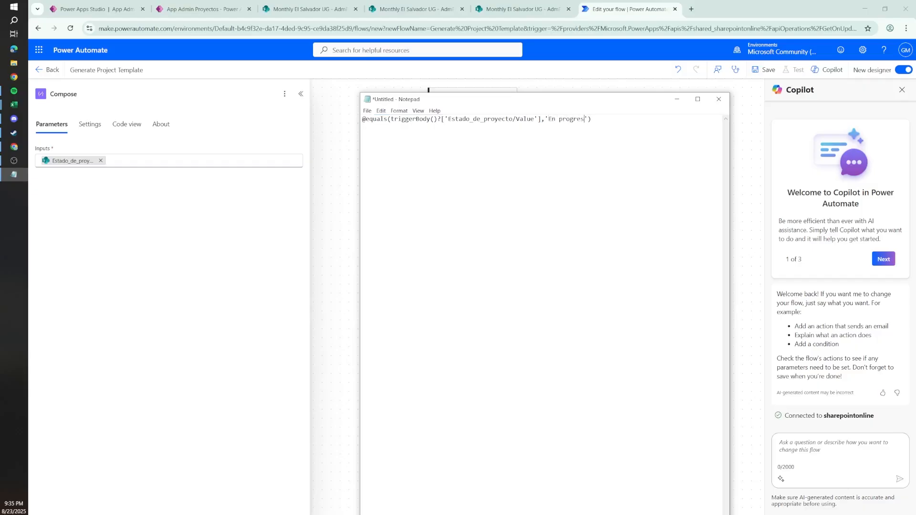
{"action": "key", "text": "ctrl+a"}
{"action": "key", "text": "ctrl+c"}
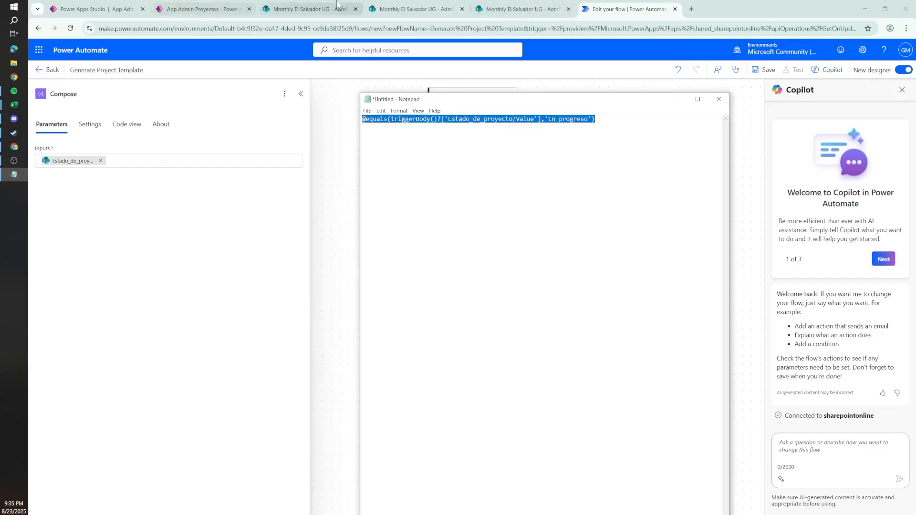
Step: Check how the En progreso status is written in the Estado_de_proyecto column of the AdmProyecto_Proyecto list
{"action": "left_click", "coordinate": [310, 8]}
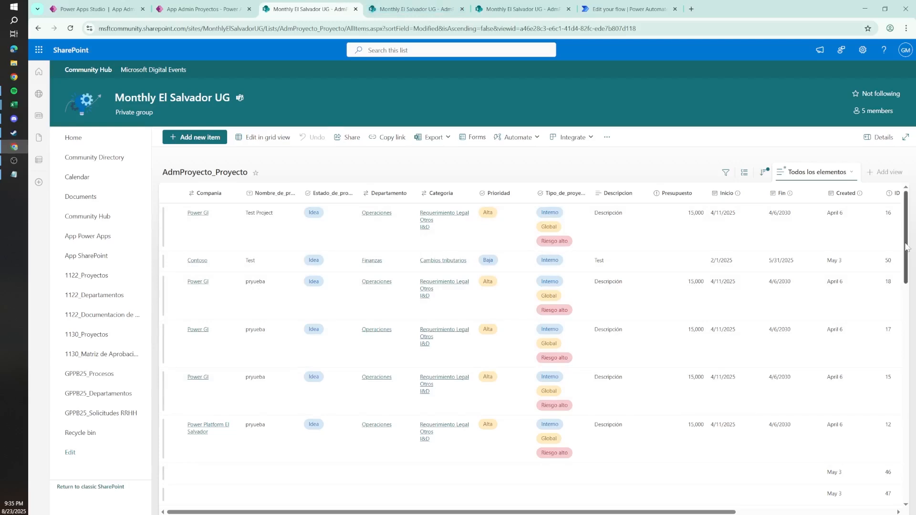
{"action": "scroll", "coordinate": [896, 380], "scroll_direction": "down", "scroll_amount": 8}
{"action": "scroll", "coordinate": [386, 377], "scroll_direction": "down", "scroll_amount": 2}
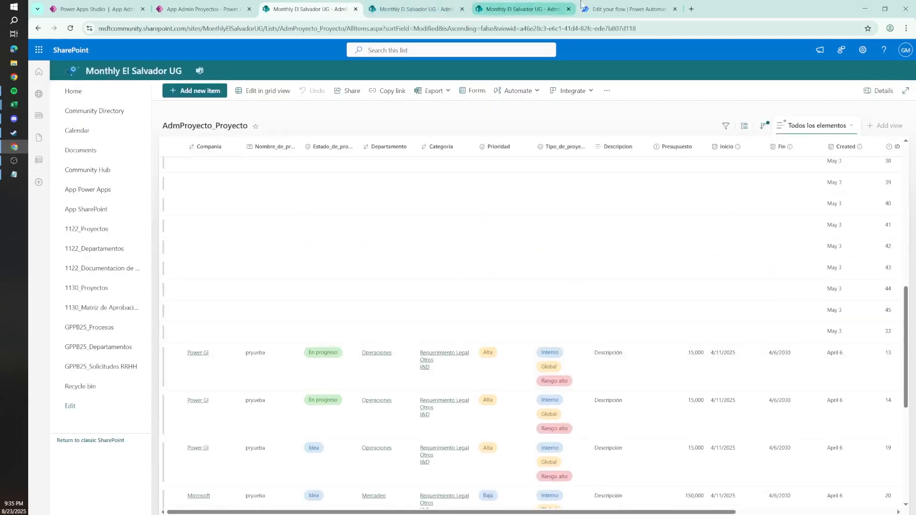
{"action": "left_click", "coordinate": [626, 9]}
{"action": "left_click", "coordinate": [14, 175]}
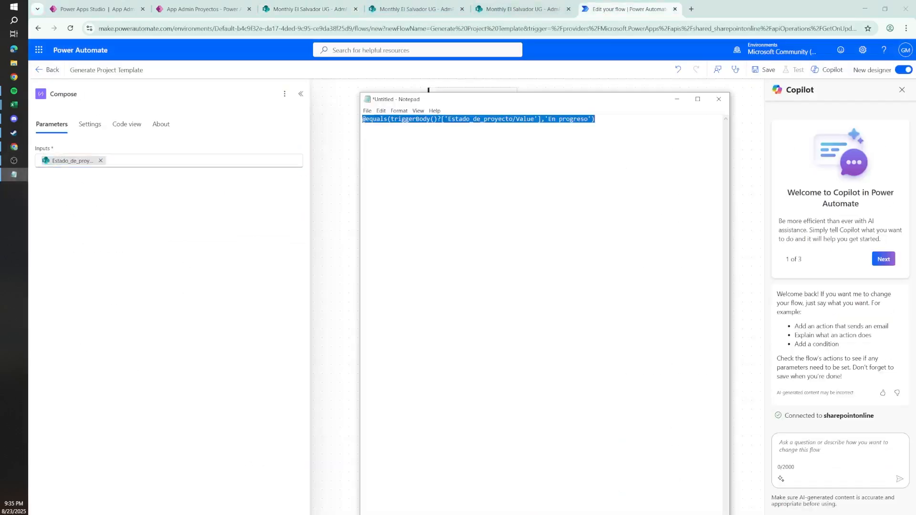
{"action": "left_click", "coordinate": [429, 90]}
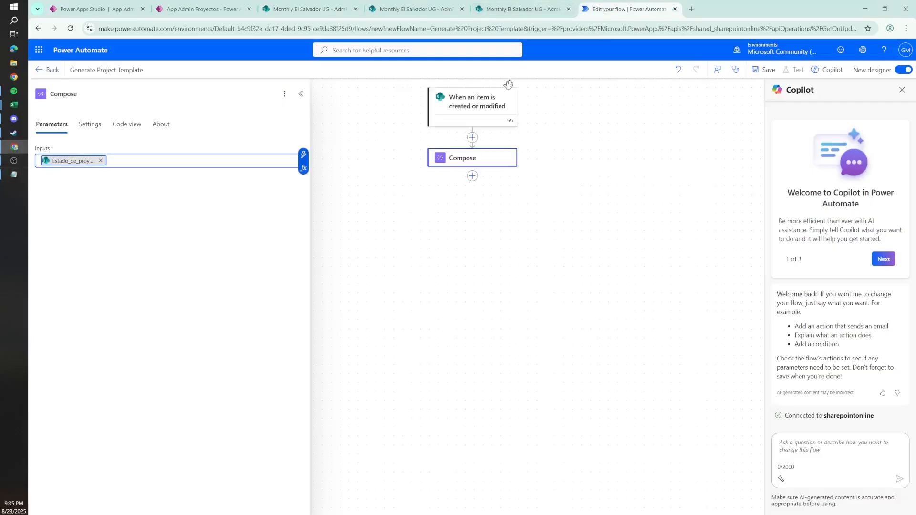
{"action": "left_click", "coordinate": [431, 117]}
{"action": "left_click", "coordinate": [97, 128]}
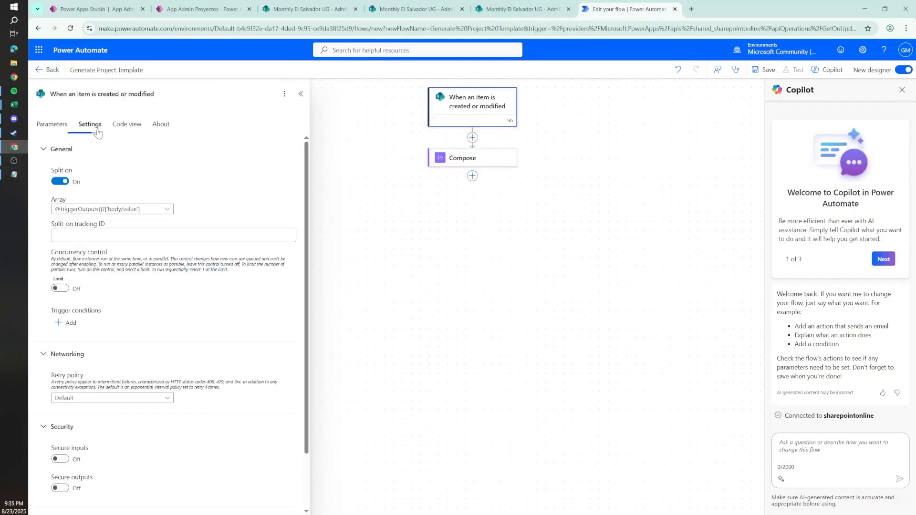
{"action": "left_click_drag", "start_coordinate": [56, 310], "coordinate": [88, 311]}
{"action": "left_click", "coordinate": [89, 311]}
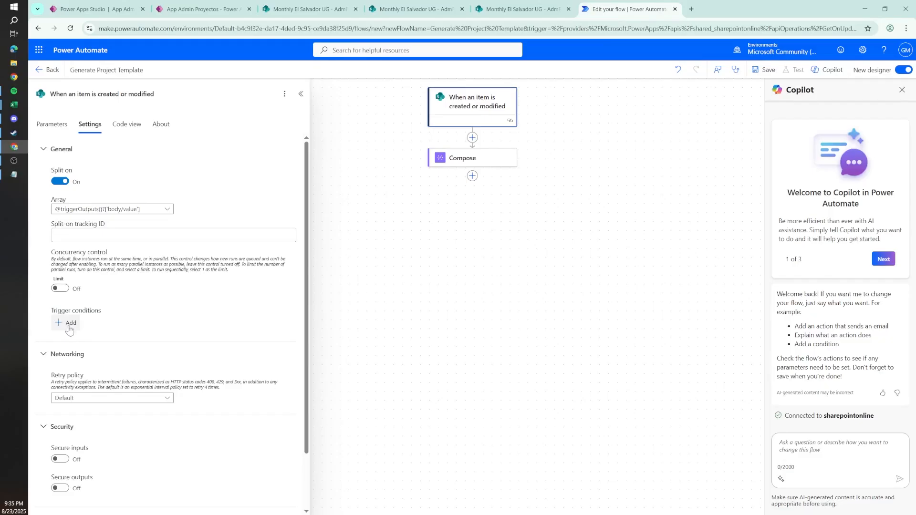
{"action": "left_click", "coordinate": [70, 324]}
{"action": "left_click", "coordinate": [83, 361]}
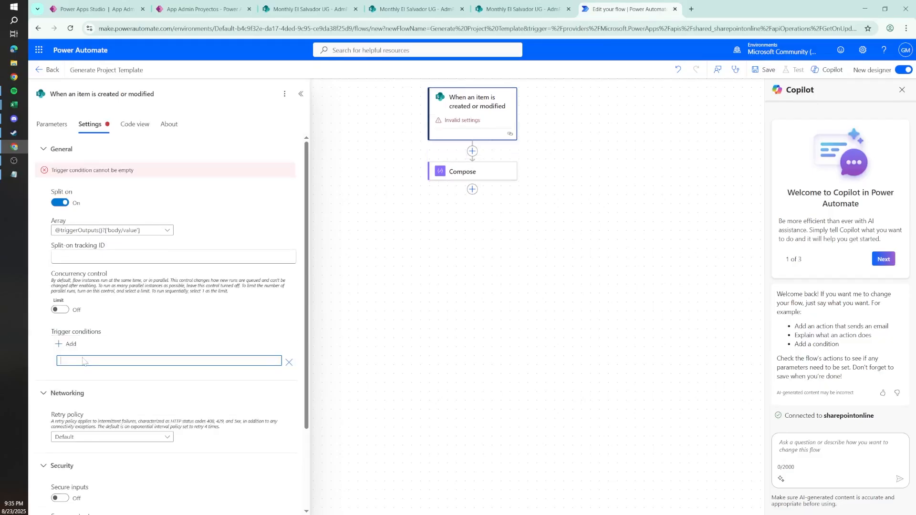
{"action": "key", "text": "ctrl+v"}
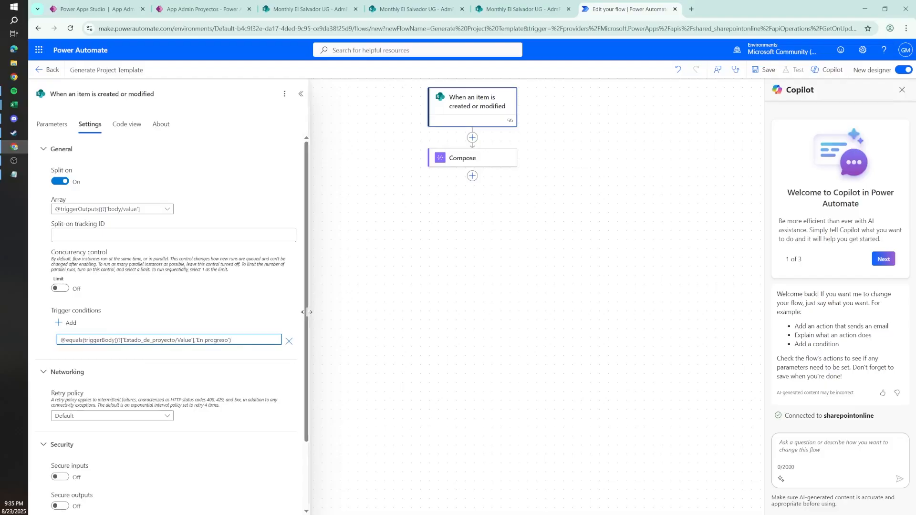
Step: Review the trigger condition against the Guardar como idea and Guardar y enviar options of the Test Project form, and recheck the trigger's parameters
{"action": "left_click_drag", "start_coordinate": [308, 313], "coordinate": [245, 372]}
{"action": "left_click", "coordinate": [245, 372]}
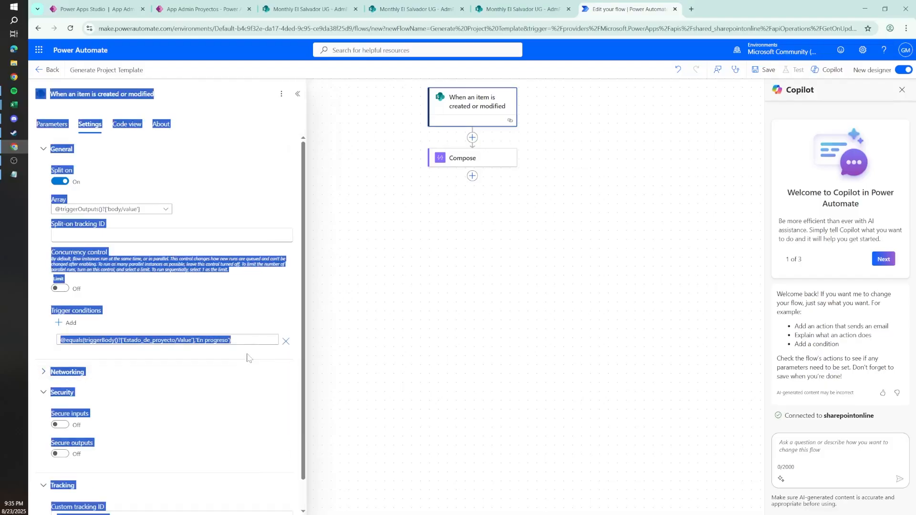
{"action": "left_click", "coordinate": [145, 360]}
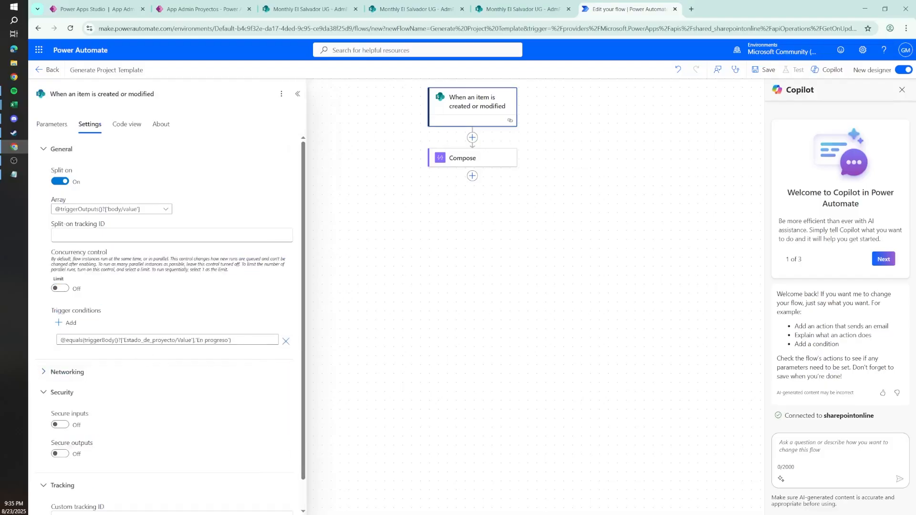
{"action": "left_click_drag", "start_coordinate": [243, 340], "coordinate": [31, 340]}
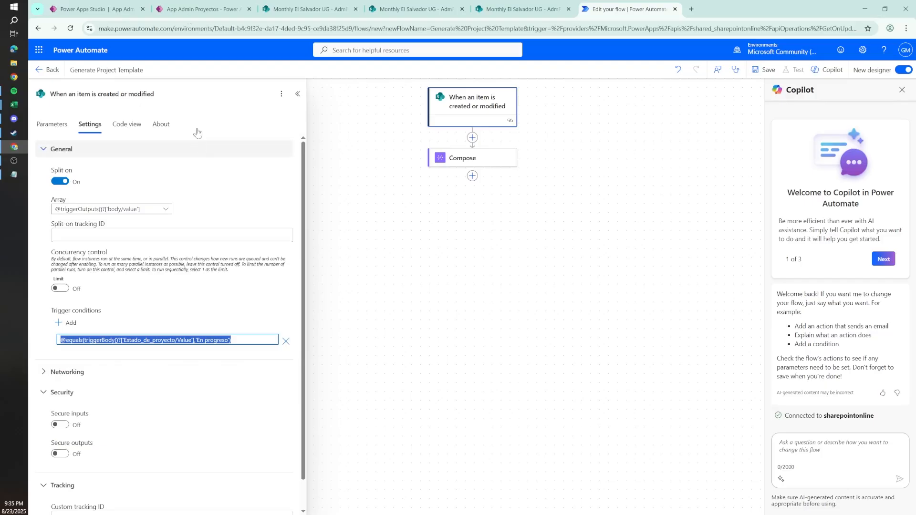
{"action": "left_click", "coordinate": [203, 9]}
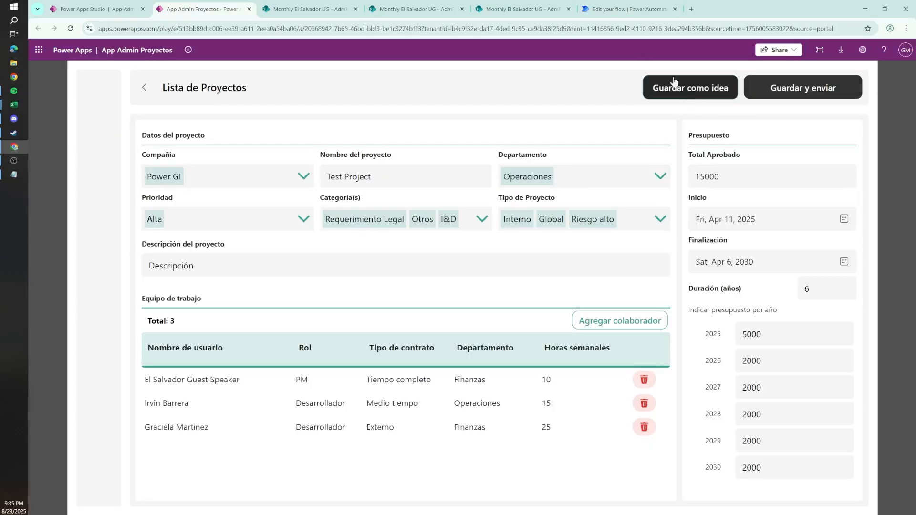
{"action": "left_click", "coordinate": [615, 10]}
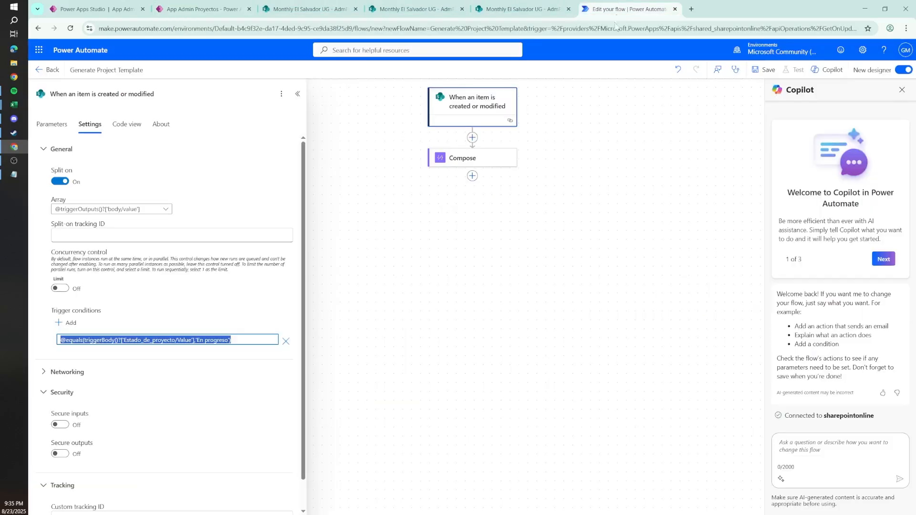
{"action": "left_click", "coordinate": [205, 9]}
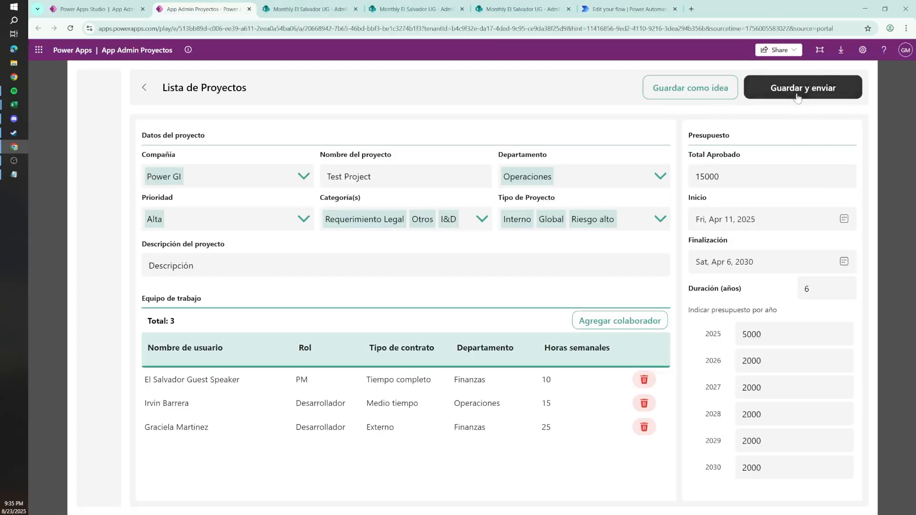
{"action": "left_click", "coordinate": [626, 9]}
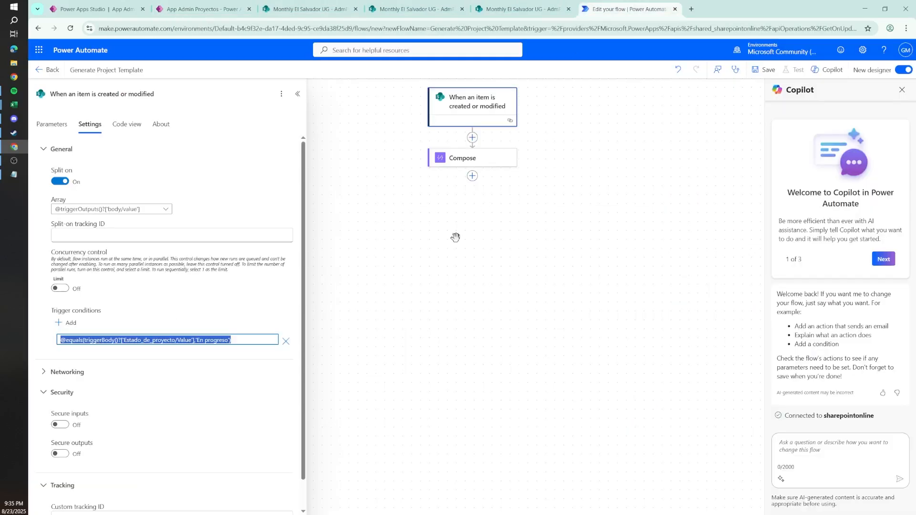
{"action": "left_click", "coordinate": [58, 124]}
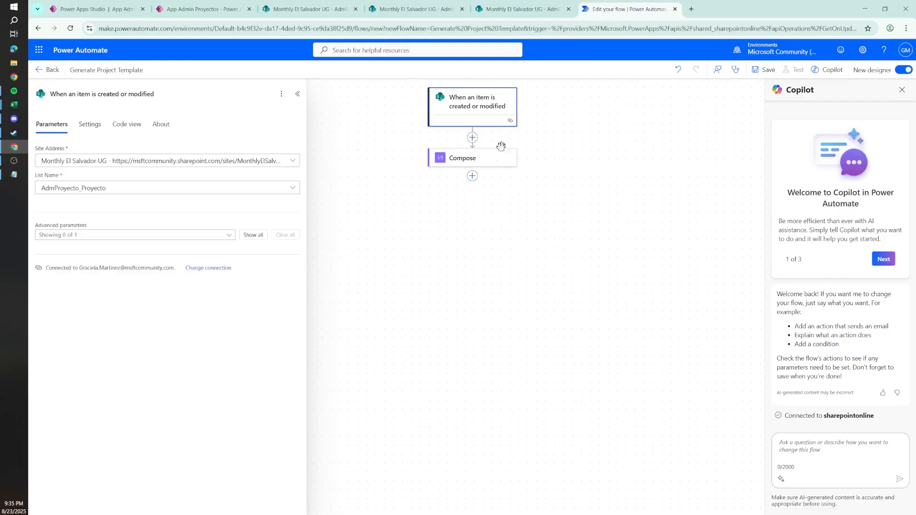
Step: Delete the Compose action that follows the When an item is created or modified trigger
{"action": "right_click", "coordinate": [479, 163]}
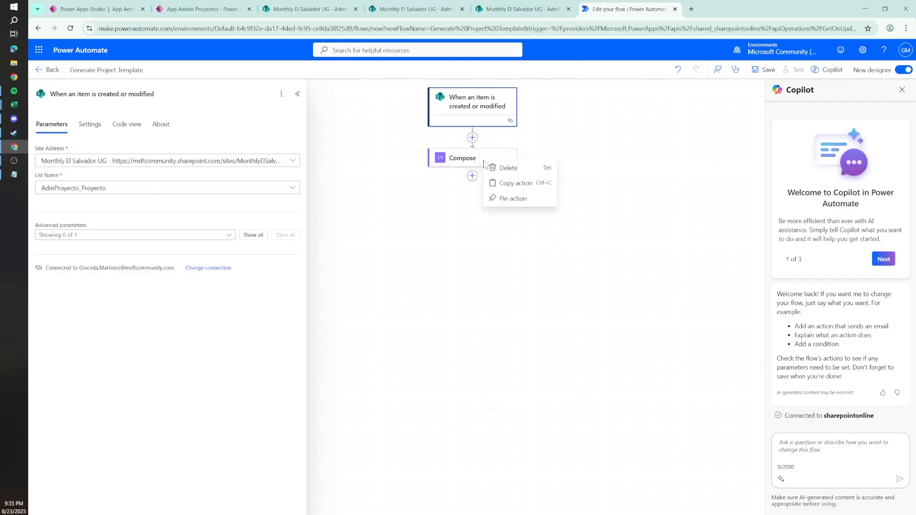
{"action": "left_click", "coordinate": [489, 167]}
{"action": "left_click", "coordinate": [571, 302]}
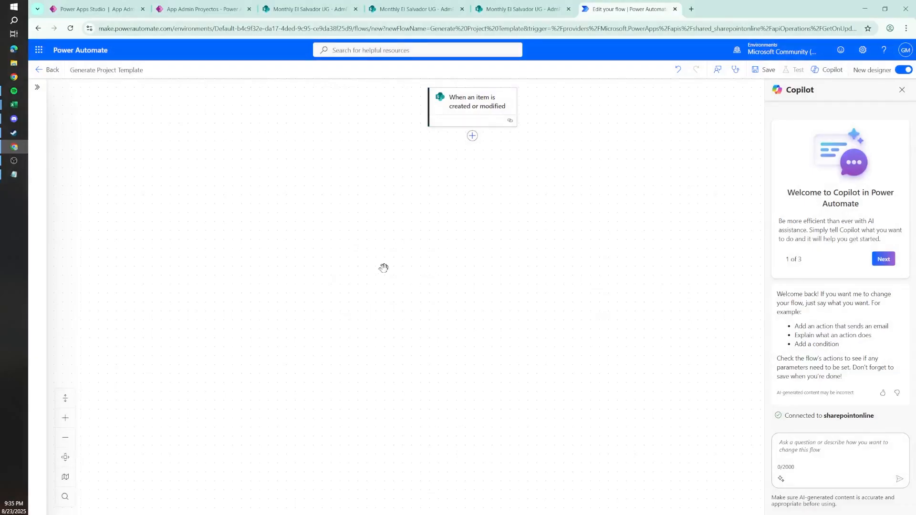
Step: Switch to Excel and review the Project Details, Project Team and Bugdet Details sections of Project Template.xlsx
{"action": "mouse_move", "coordinate": [14, 106]}
{"action": "left_click", "coordinate": [83, 161]}
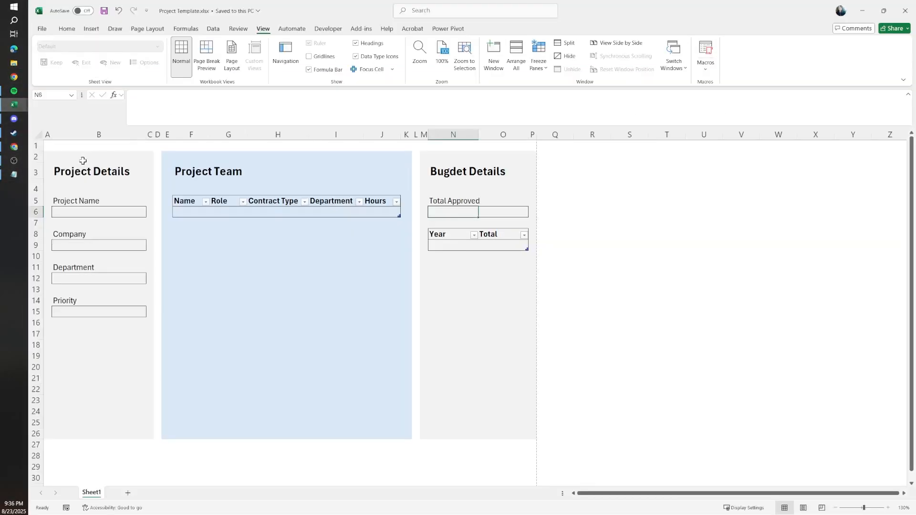
{"action": "left_click", "coordinate": [301, 269]}
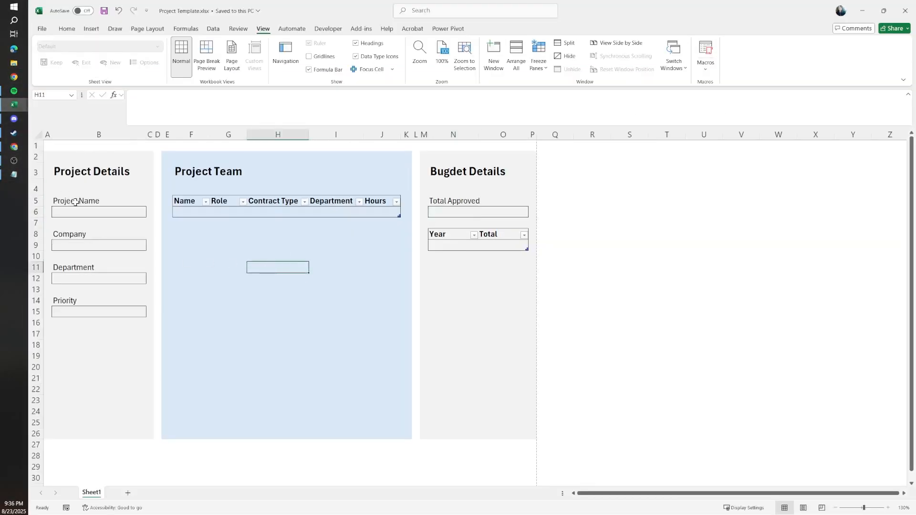
{"action": "left_click_drag", "start_coordinate": [75, 202], "coordinate": [68, 320]}
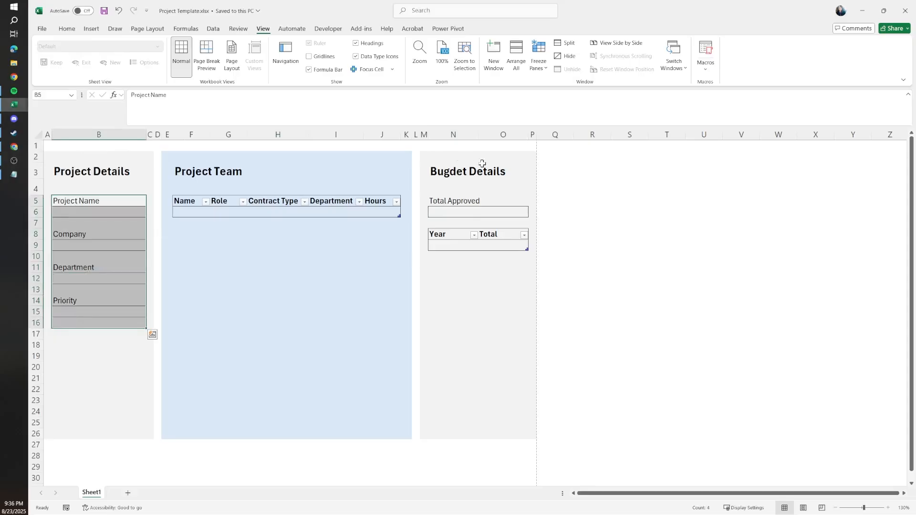
{"action": "left_click_drag", "start_coordinate": [453, 201], "coordinate": [448, 216]}
{"action": "left_click_drag", "start_coordinate": [101, 192], "coordinate": [84, 327]}
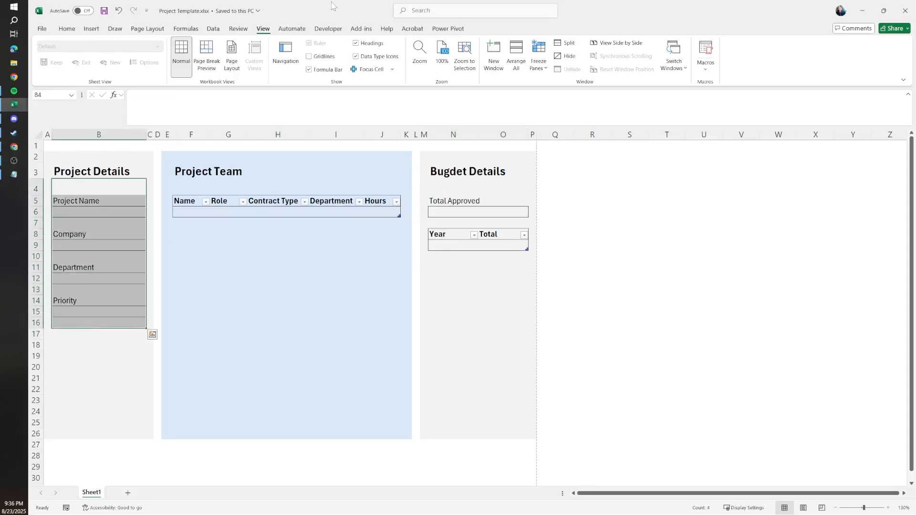
Step: Compare the AdmProyecto_Proyecto list columns with the Equipo de trabajo and yearly budget sections of the Test Project form in App Admin Proyectos
{"action": "key", "text": "alt+Tab"}
{"action": "left_click", "coordinate": [312, 9]}
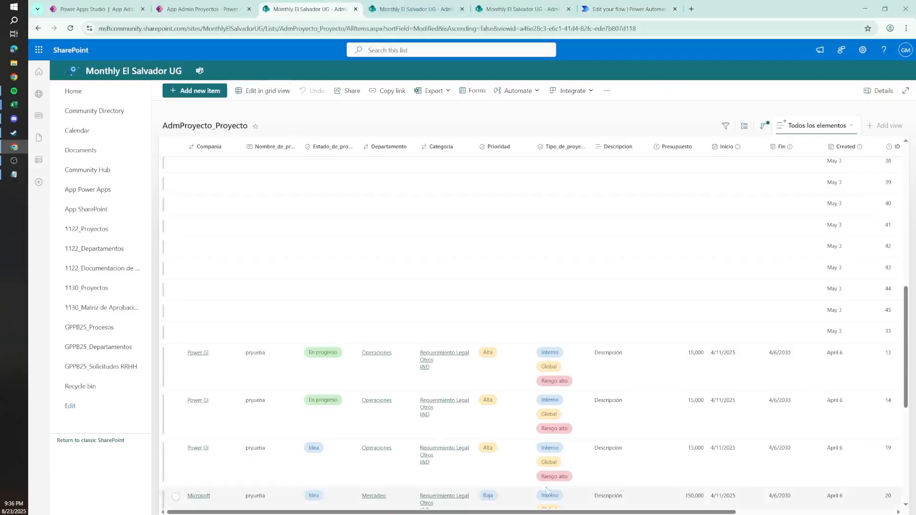
{"action": "scroll", "coordinate": [669, 311], "scroll_direction": "up", "scroll_amount": 6}
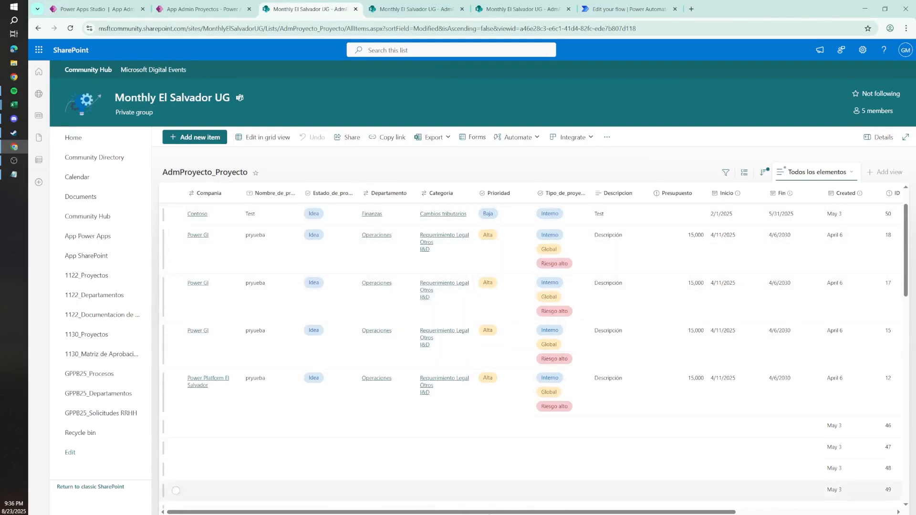
{"action": "scroll", "coordinate": [563, 306], "scroll_direction": "right", "scroll_amount": 3}
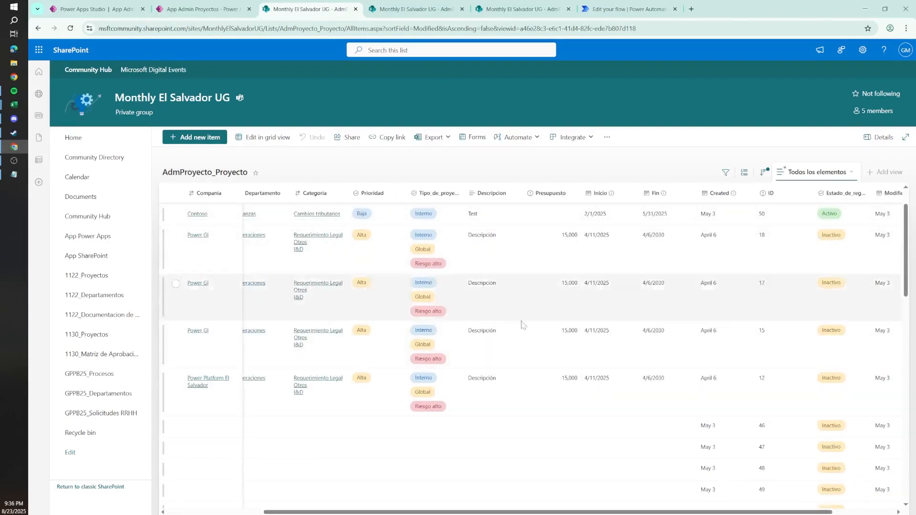
{"action": "left_click", "coordinate": [204, 6]}
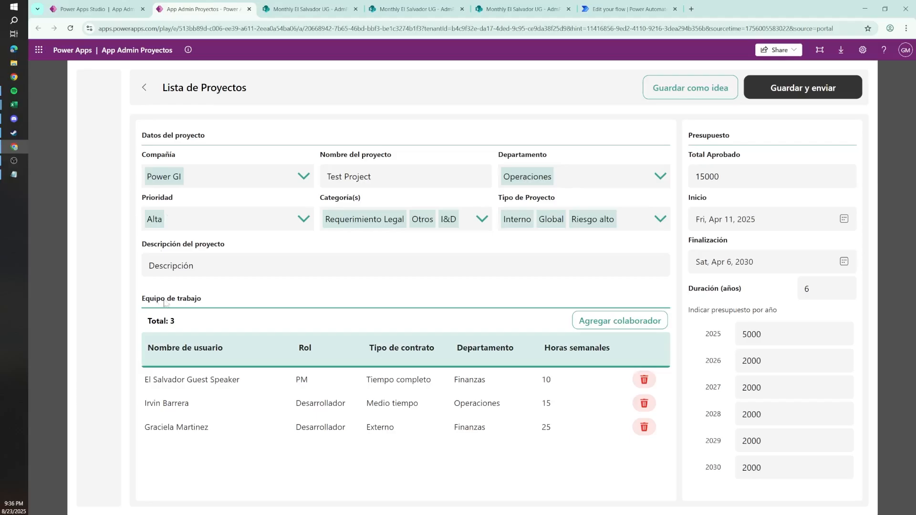
{"action": "left_click_drag", "start_coordinate": [154, 301], "coordinate": [216, 306]}
{"action": "left_click_drag", "start_coordinate": [704, 310], "coordinate": [769, 311]}
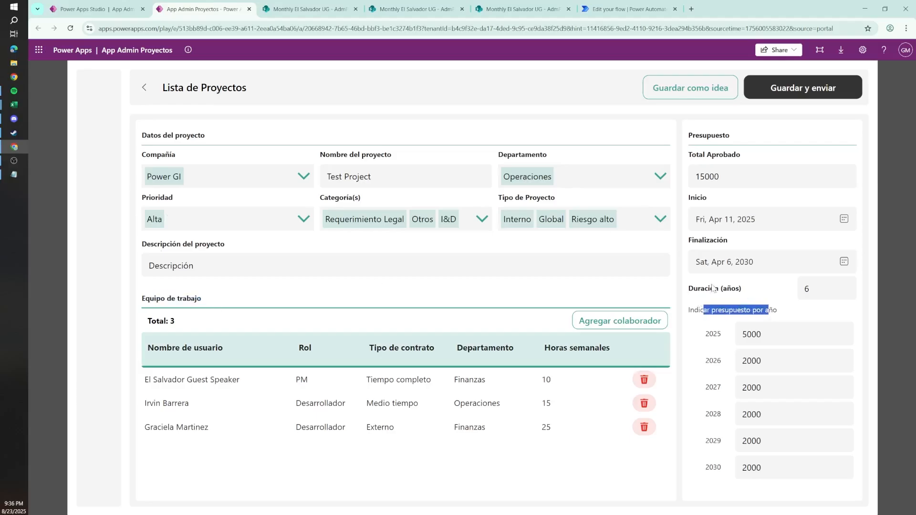
Step: Open the settings of the Proyecto column in the AdmProyecto_Equipo list to examine its lookup source
{"action": "left_click", "coordinate": [408, 7]}
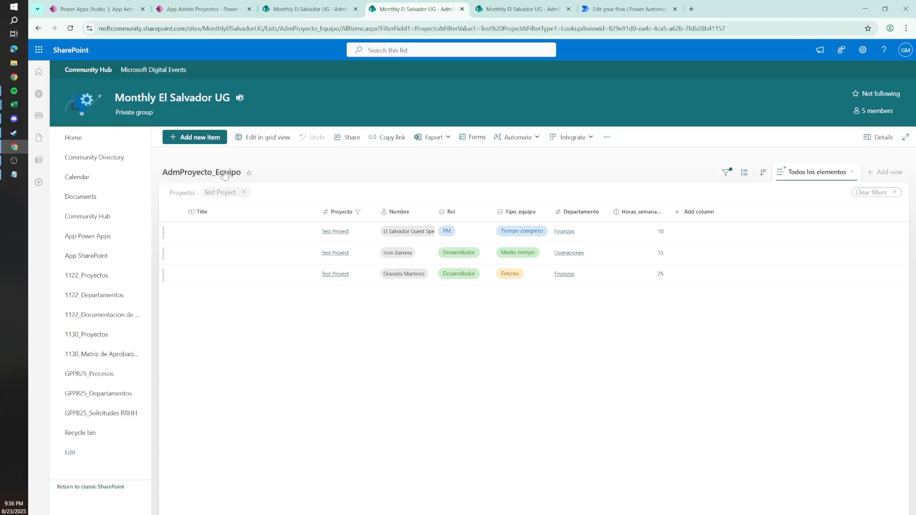
{"action": "left_click", "coordinate": [355, 215]}
{"action": "mouse_move", "coordinate": [358, 296]}
{"action": "left_click", "coordinate": [425, 300]}
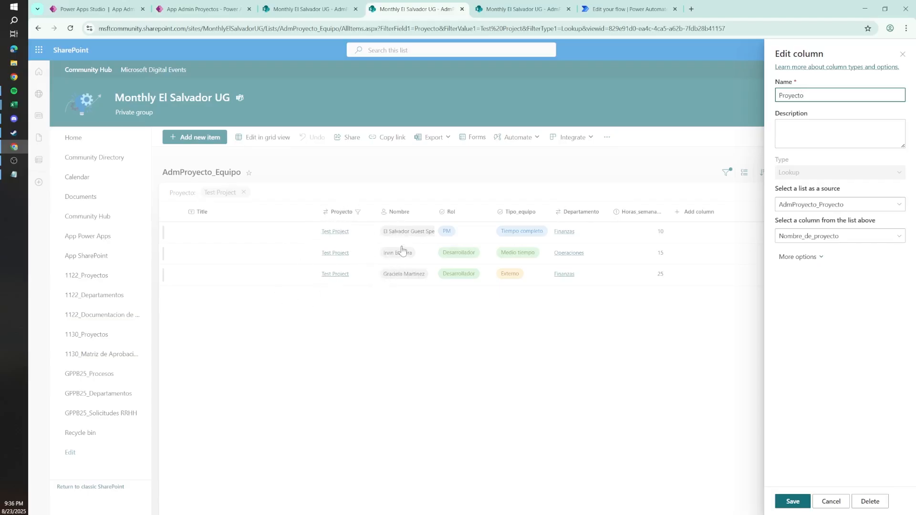
Step: Examine the Proyecto lookup settings in AdmProyecto_Presupuesto, including the additional source columns, and close them without saving
{"action": "left_click", "coordinate": [504, 6]}
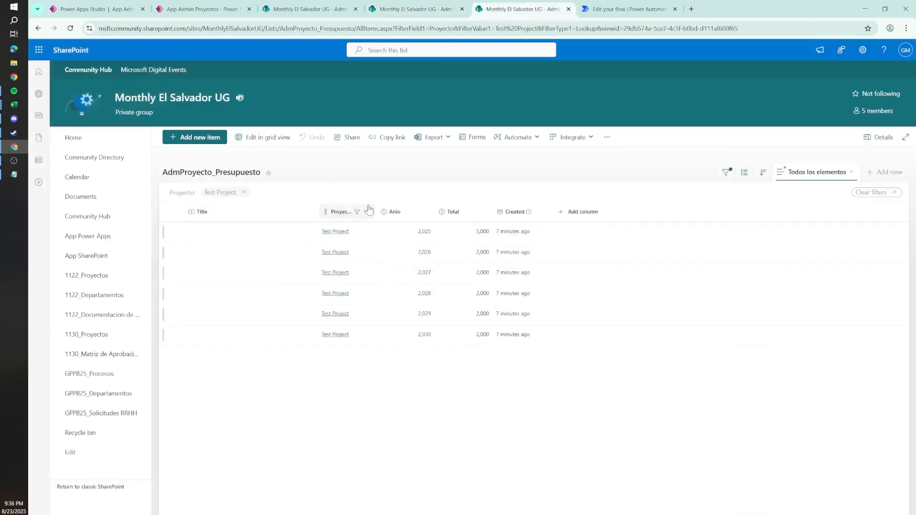
{"action": "left_click", "coordinate": [426, 281]}
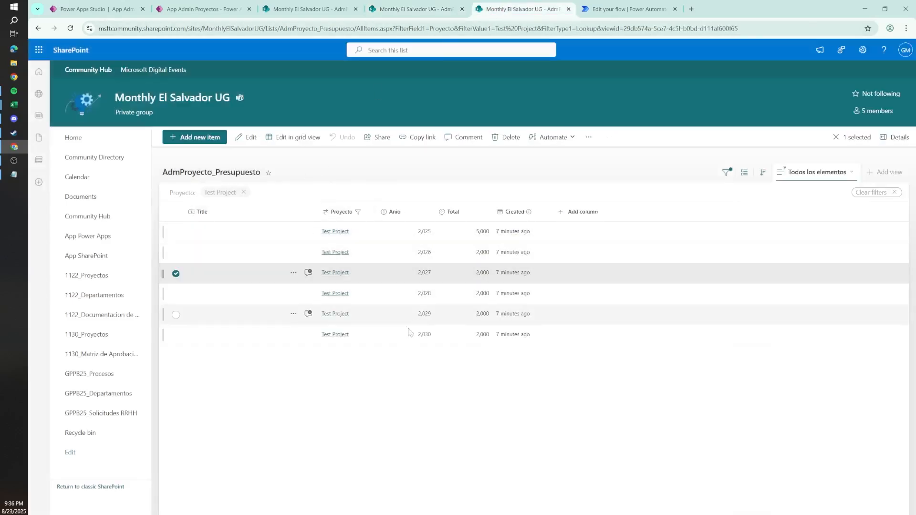
{"action": "left_click", "coordinate": [341, 212]}
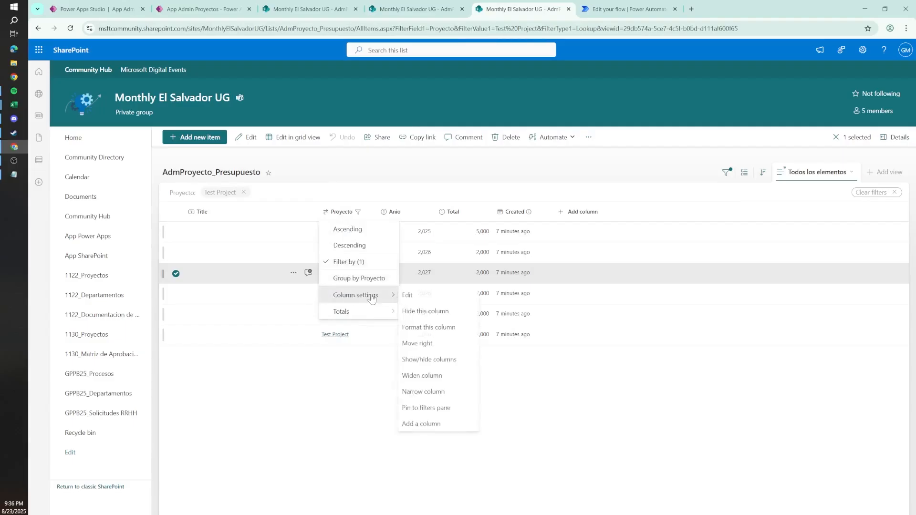
{"action": "left_click", "coordinate": [376, 294]}
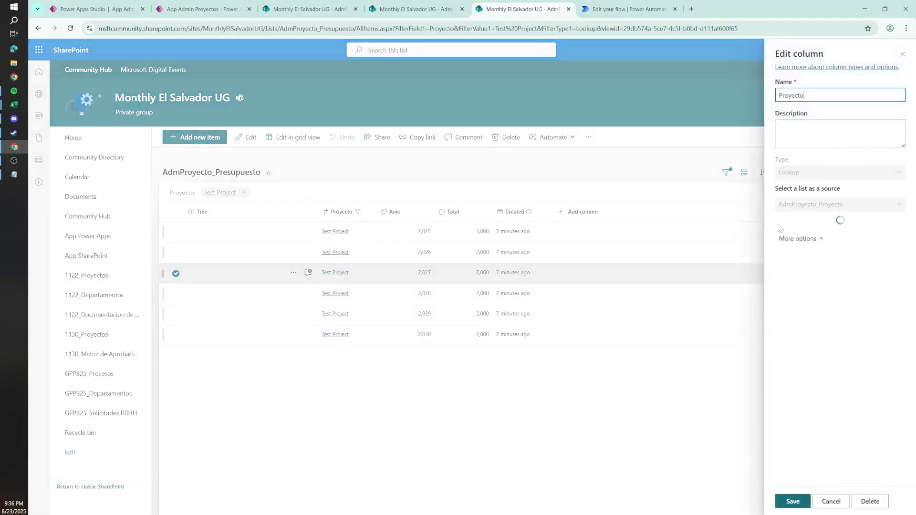
{"action": "left_click", "coordinate": [811, 266]}
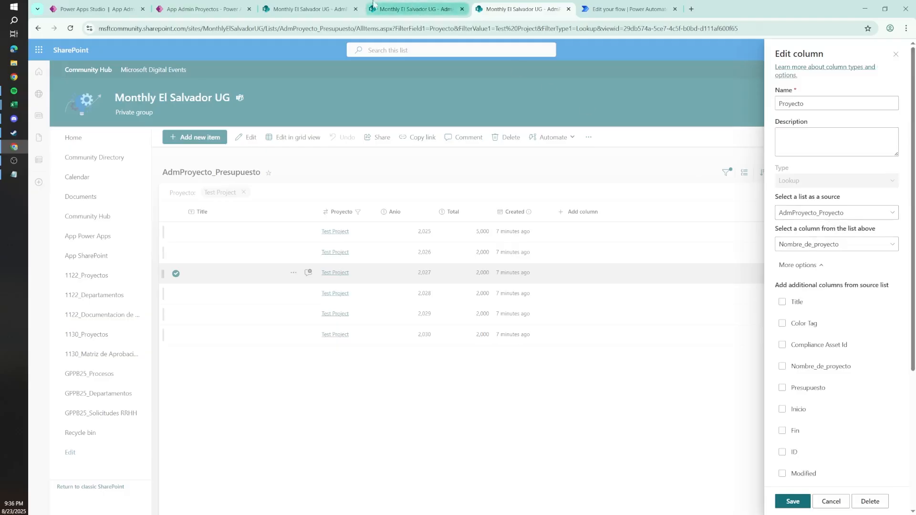
{"action": "left_click", "coordinate": [308, 9]}
{"action": "left_click", "coordinate": [503, 6]}
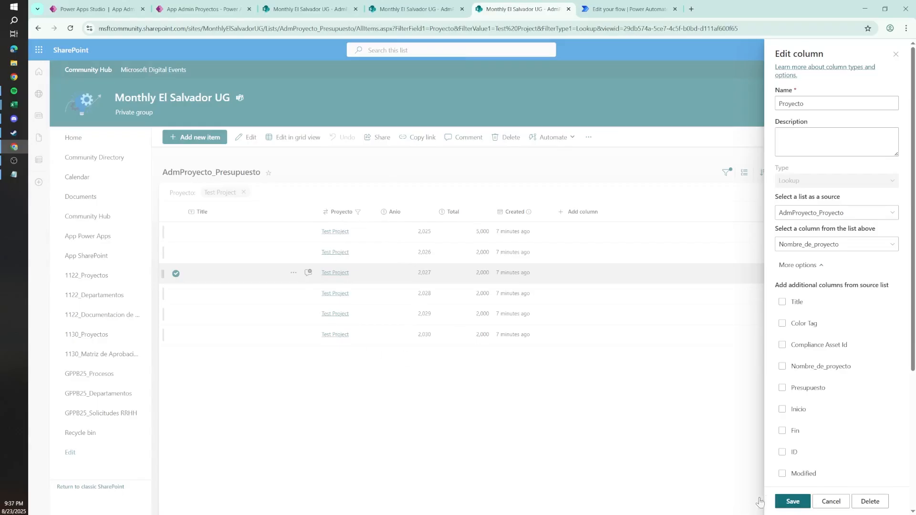
{"action": "left_click", "coordinate": [835, 504]}
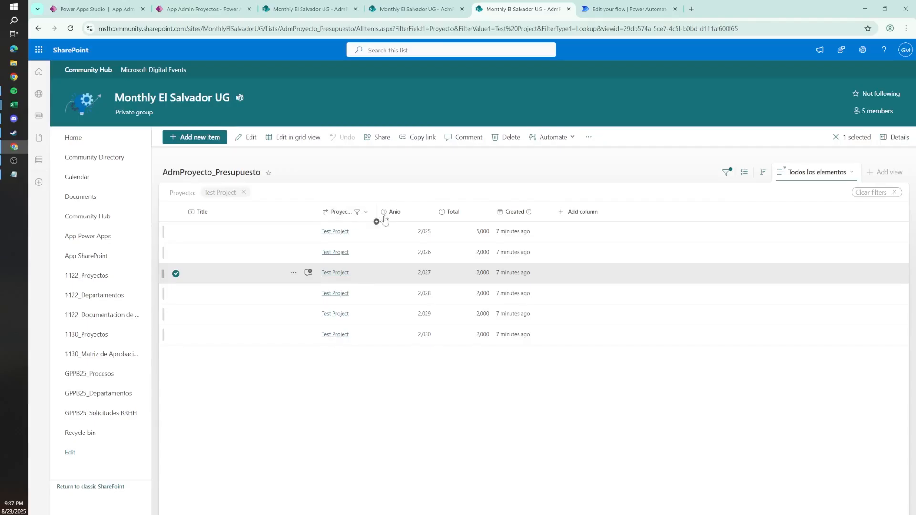
Step: Return to the flow and add a SharePoint Get items action after the trigger
{"action": "left_click", "coordinate": [420, 8]}
{"action": "left_click", "coordinate": [513, 6]}
{"action": "left_click", "coordinate": [610, 7]}
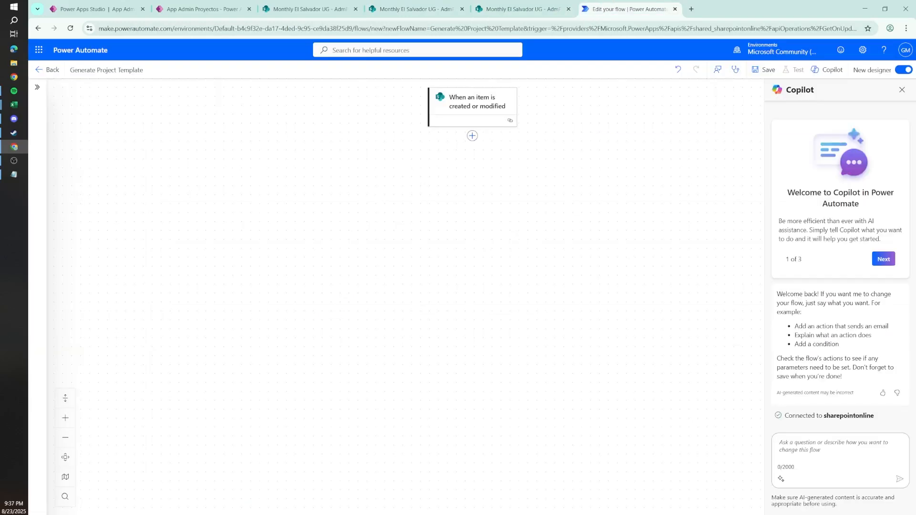
{"action": "left_click", "coordinate": [471, 137]}
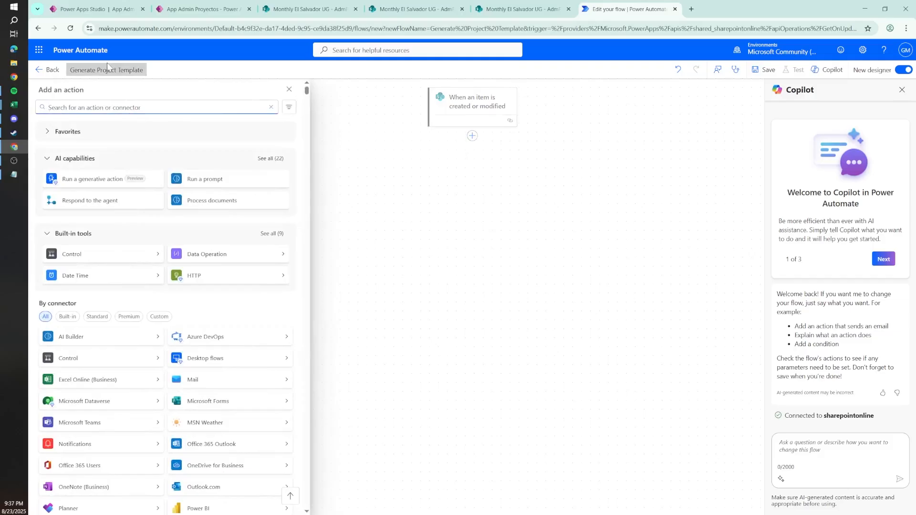
{"action": "type", "text": "get item"}
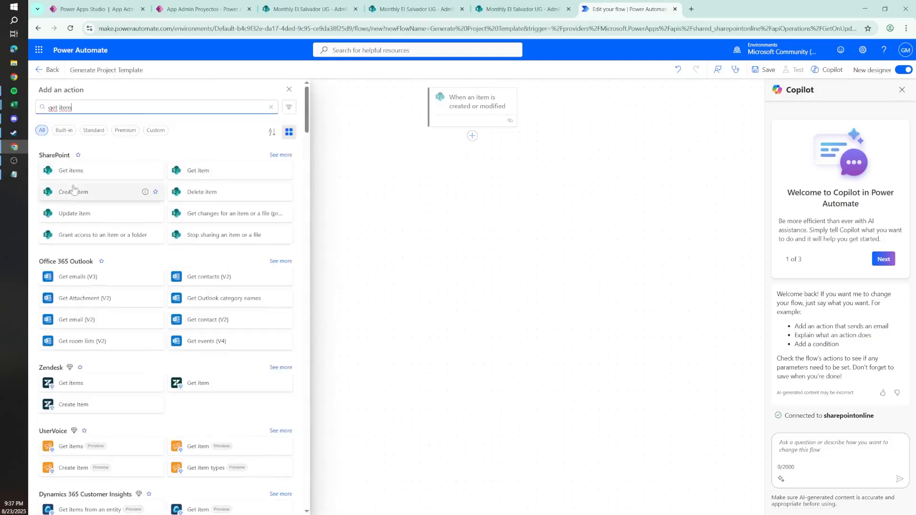
{"action": "left_click", "coordinate": [78, 172]}
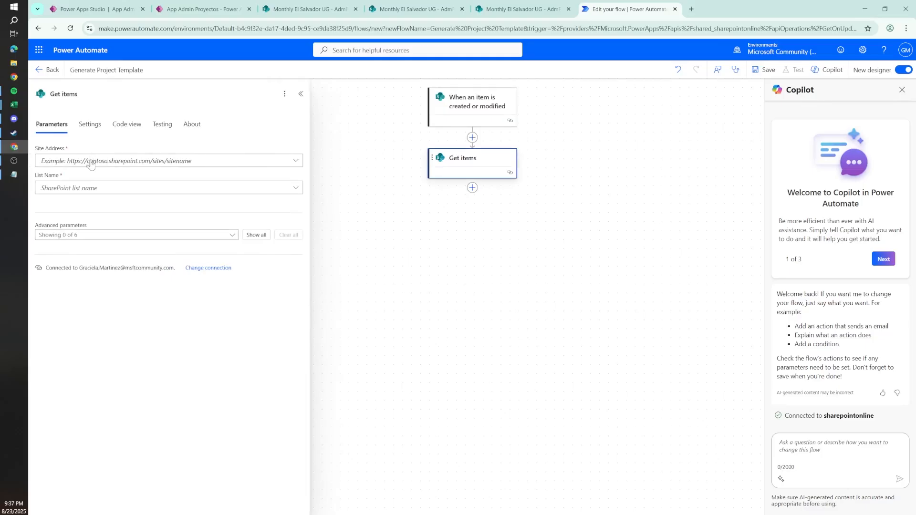
Step: Point Get items to the AdmProyecto_Equipo list on the Monthly El Salvador UG site and add its Filter Query parameter
{"action": "left_click", "coordinate": [91, 163]}
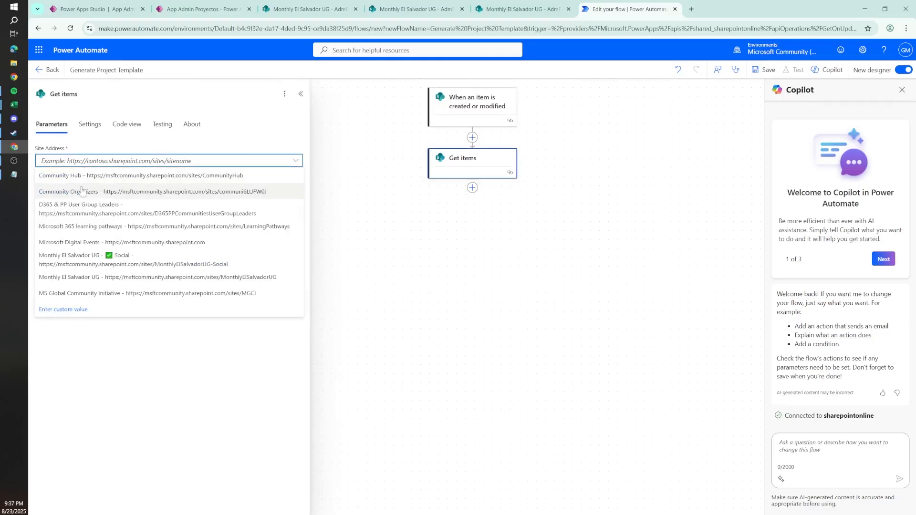
{"action": "left_click", "coordinate": [103, 277]}
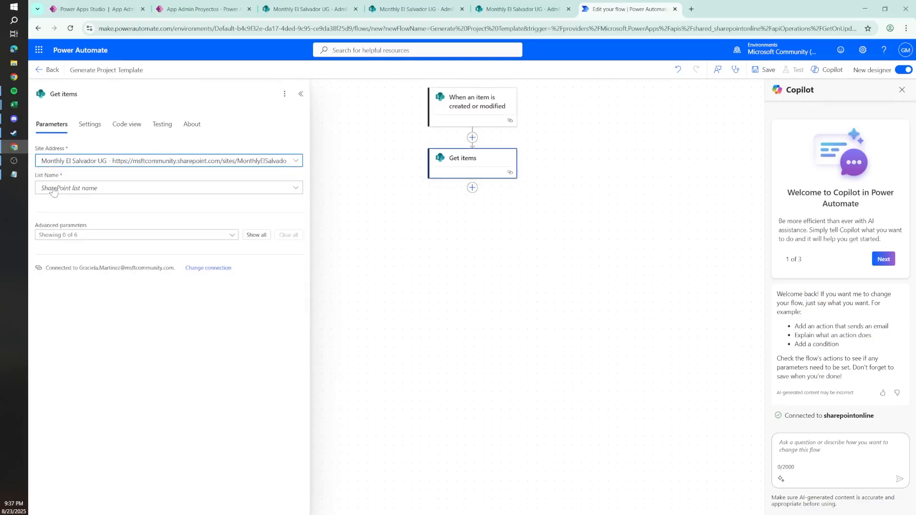
{"action": "left_click", "coordinate": [53, 191]}
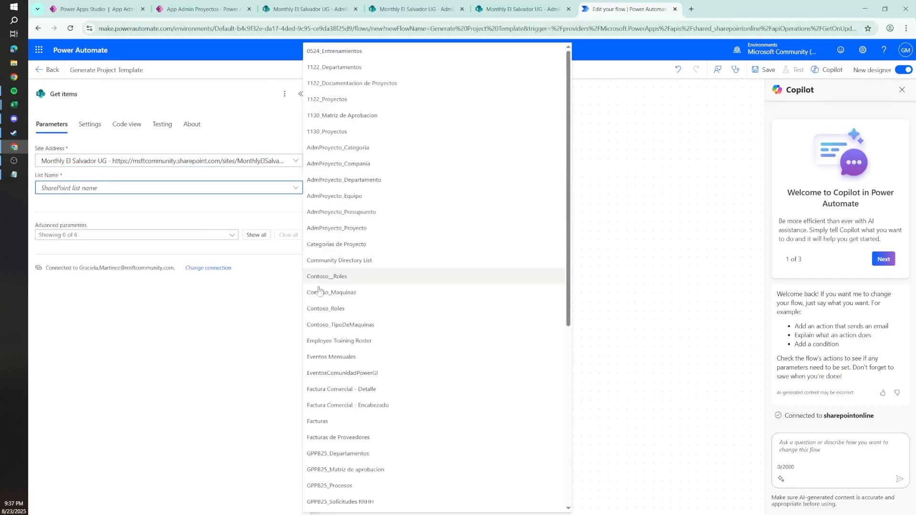
{"action": "left_click", "coordinate": [362, 201]}
{"action": "left_click", "coordinate": [84, 240]}
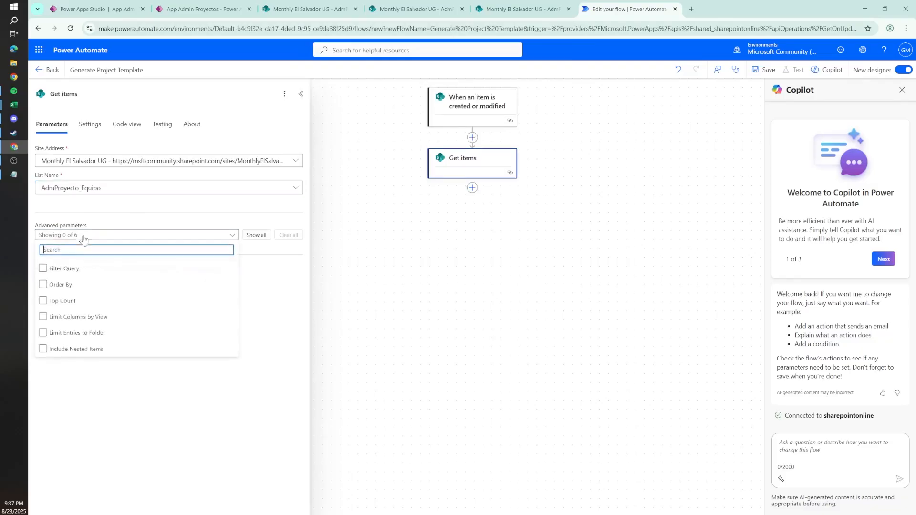
{"action": "left_click", "coordinate": [58, 272]}
{"action": "left_click", "coordinate": [60, 234]}
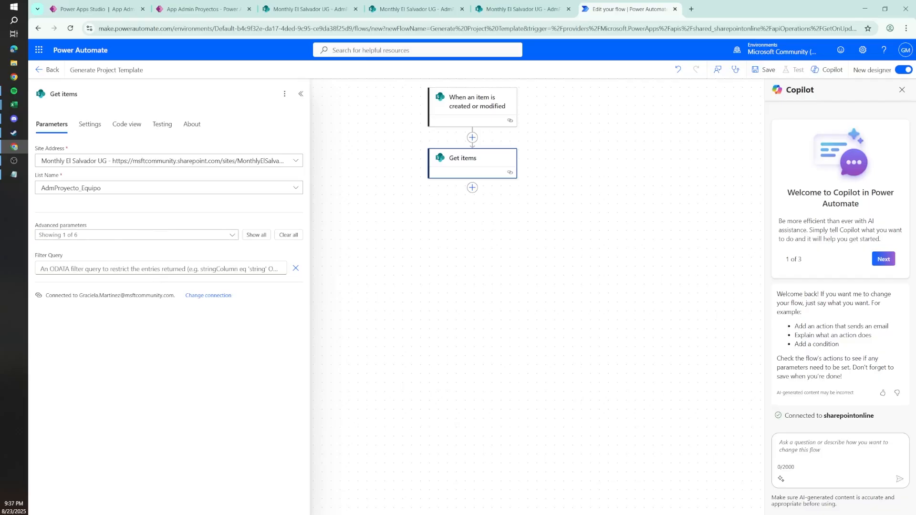
Step: Cancel the Proyecto column edit in AdmProyecto_Equipo and remove the Test Project filter from the list
{"action": "left_click", "coordinate": [392, 9]}
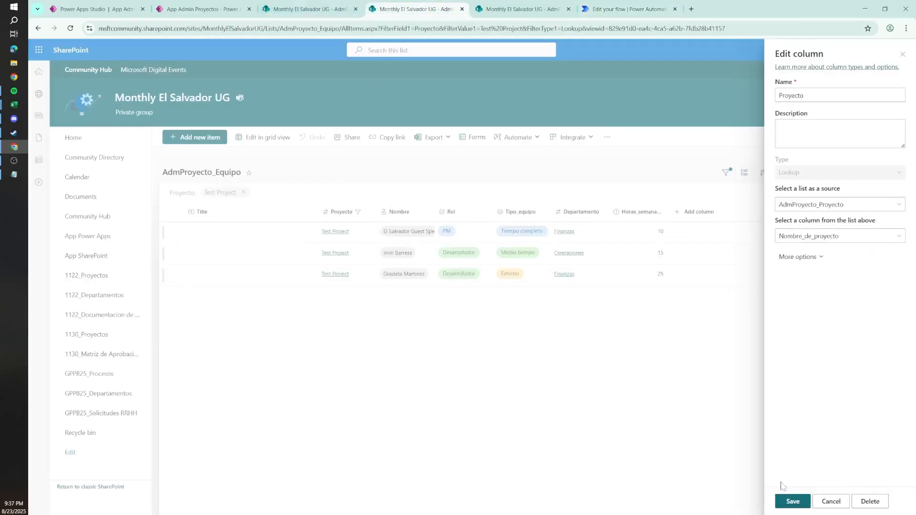
{"action": "left_click", "coordinate": [831, 502]}
{"action": "left_click", "coordinate": [341, 211]}
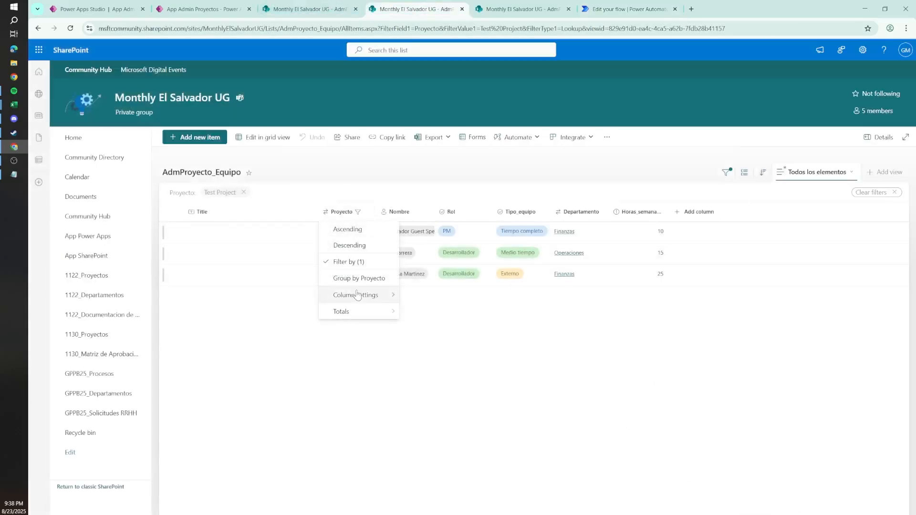
{"action": "left_click", "coordinate": [349, 262]}
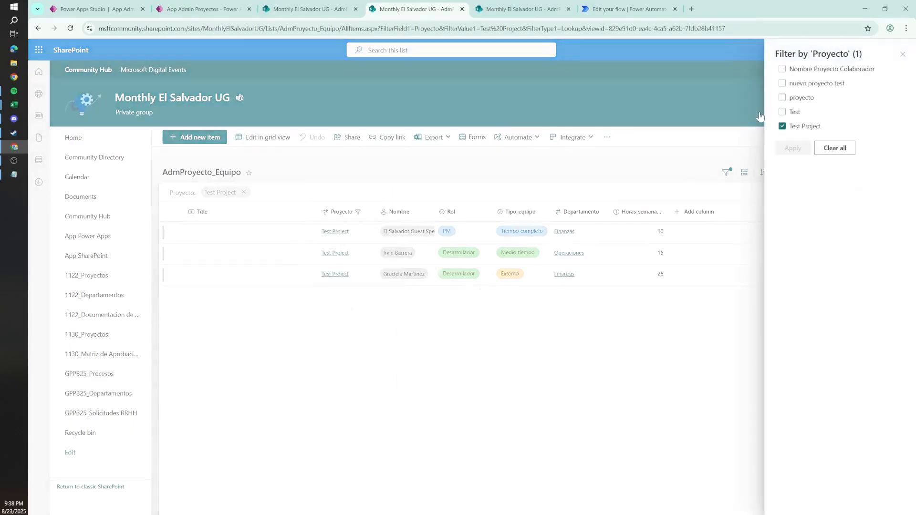
{"action": "left_click", "coordinate": [782, 126]}
{"action": "left_click", "coordinate": [792, 152]}
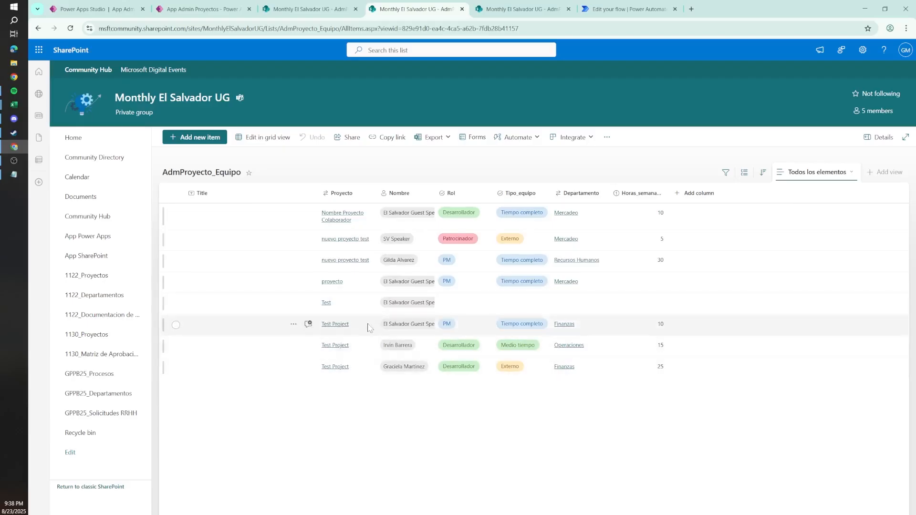
Step: Filter the AdmProyecto_Equipo list by Proyecto to show only the Test Project team members
{"action": "left_click", "coordinate": [342, 193]}
{"action": "mouse_move", "coordinate": [362, 276]}
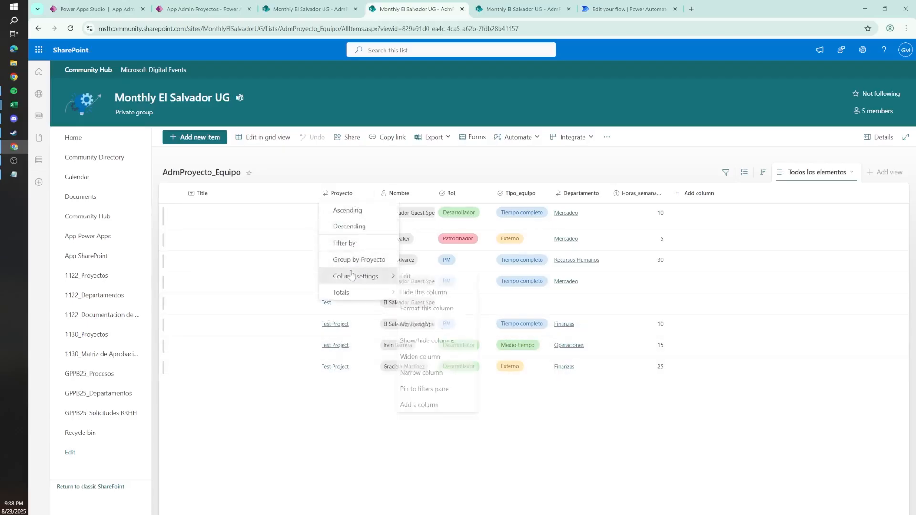
{"action": "left_click", "coordinate": [340, 242]}
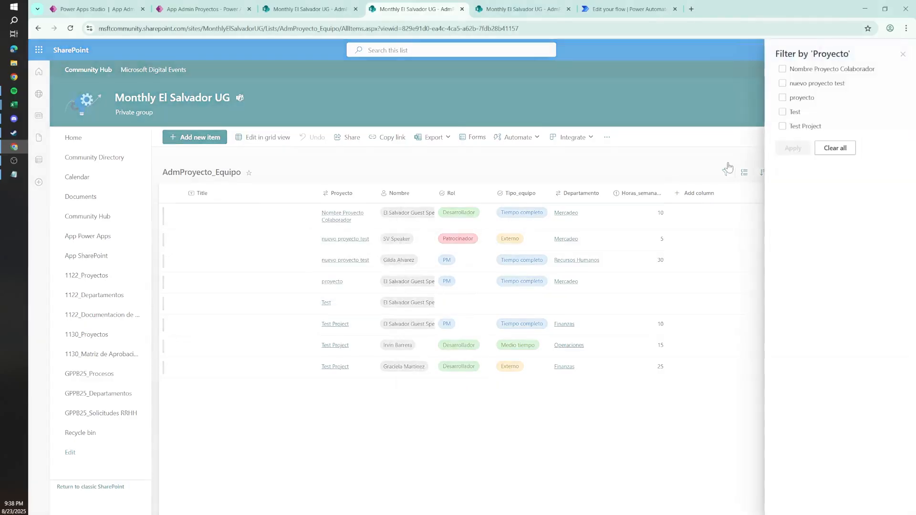
{"action": "left_click", "coordinate": [810, 127]}
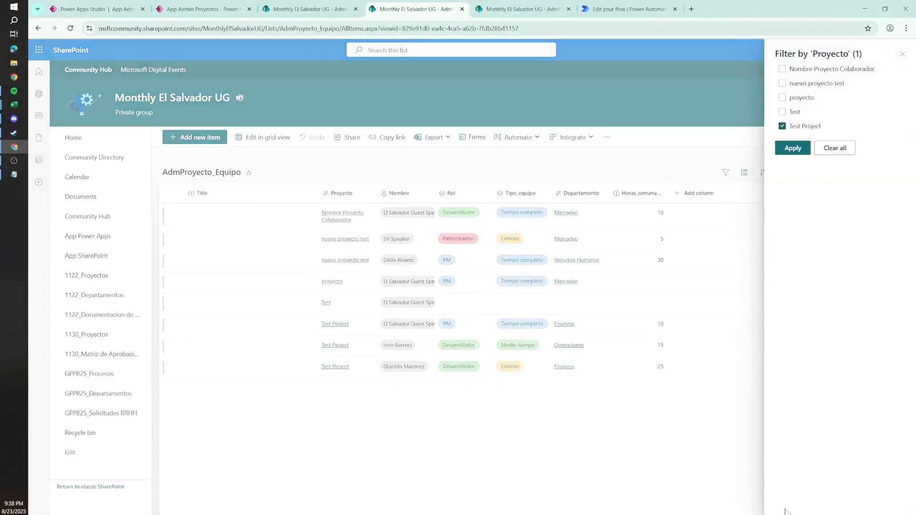
{"action": "left_click", "coordinate": [793, 148]}
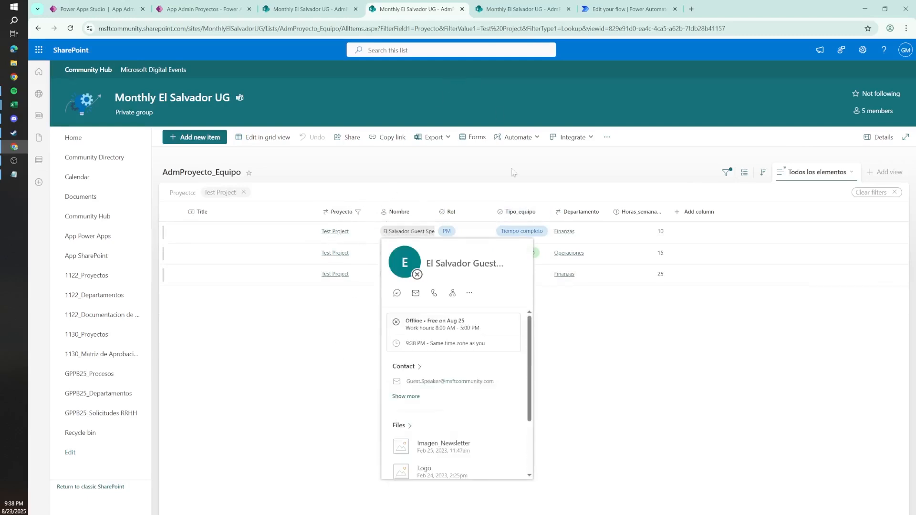
Step: Search the web for "odata query powergi" in a new tab and open Power GI's OData Query Filter guide for SharePoint
{"action": "left_click", "coordinate": [607, 5]}
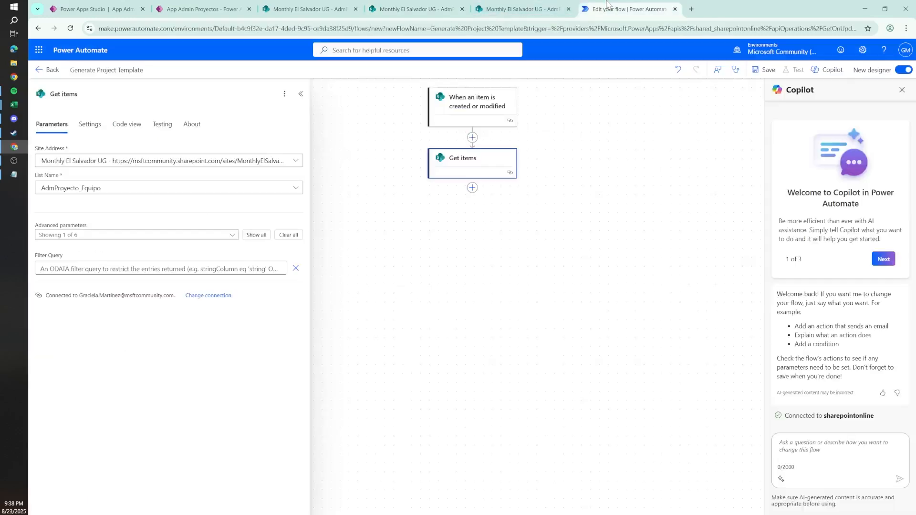
{"action": "left_click", "coordinate": [692, 9]}
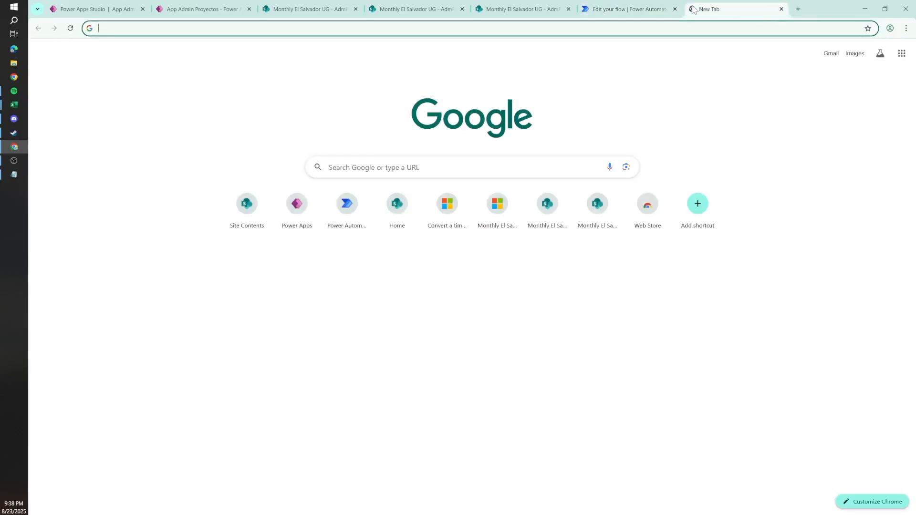
{"action": "type", "text": "odata"}
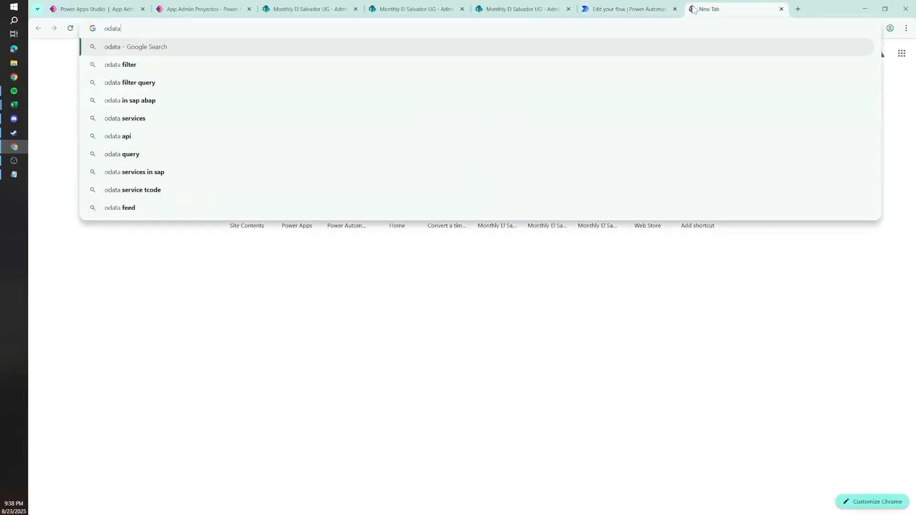
{"action": "type", "text": " query "}
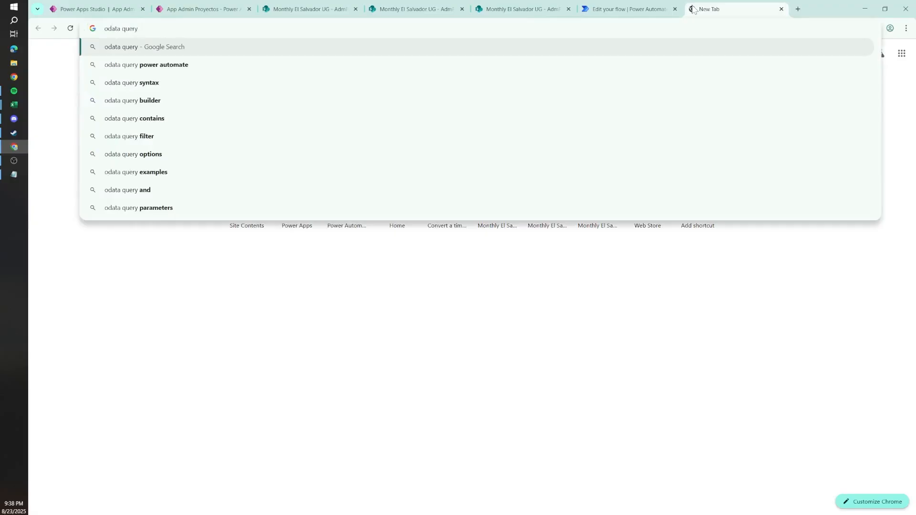
{"action": "type", "text": "powergi"}
{"action": "key", "text": "Return"}
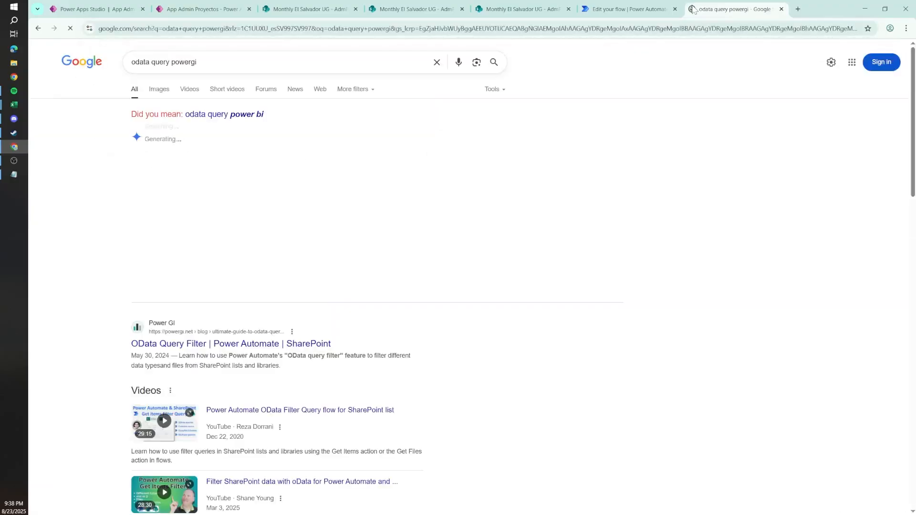
{"action": "left_click", "coordinate": [304, 345]}
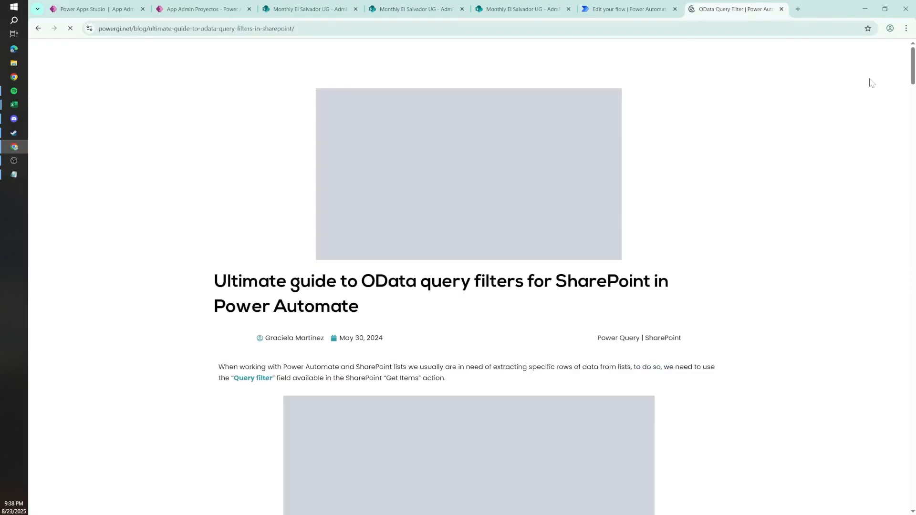
Step: Go to the guide's Filter Lookup columns section and copy the query format for searching by lookup id
{"action": "scroll", "coordinate": [907, 113], "scroll_direction": "down", "scroll_amount": 10}
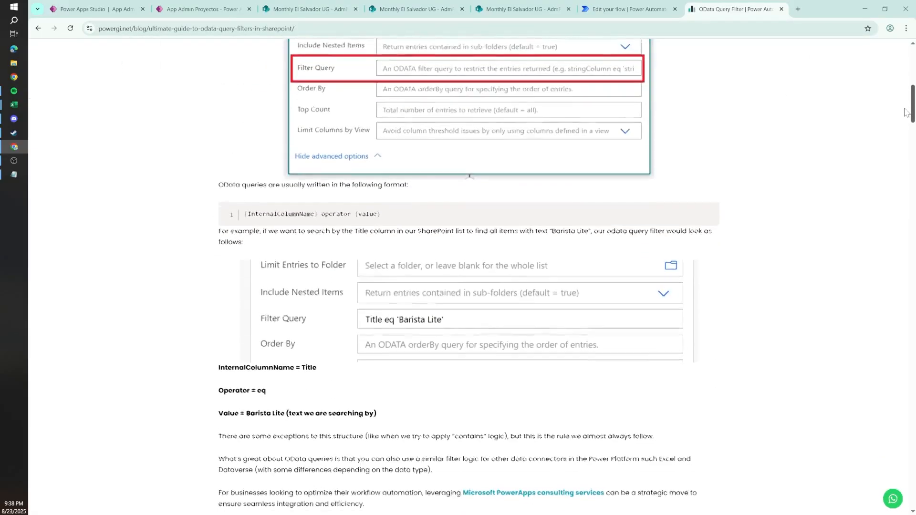
{"action": "scroll", "coordinate": [906, 113], "scroll_direction": "down", "scroll_amount": 3}
{"action": "left_click_drag", "start_coordinate": [908, 138], "coordinate": [910, 148]}
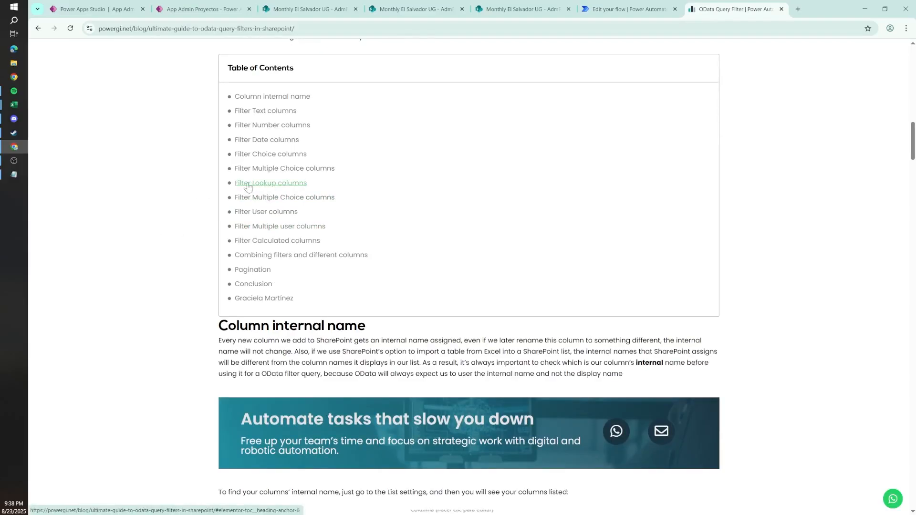
{"action": "left_click", "coordinate": [281, 187]}
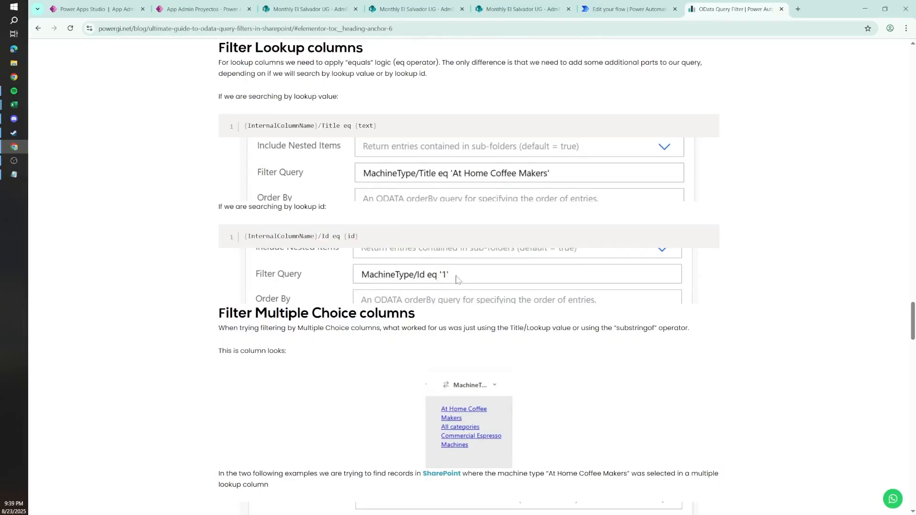
{"action": "left_click_drag", "start_coordinate": [364, 237], "coordinate": [235, 240]}
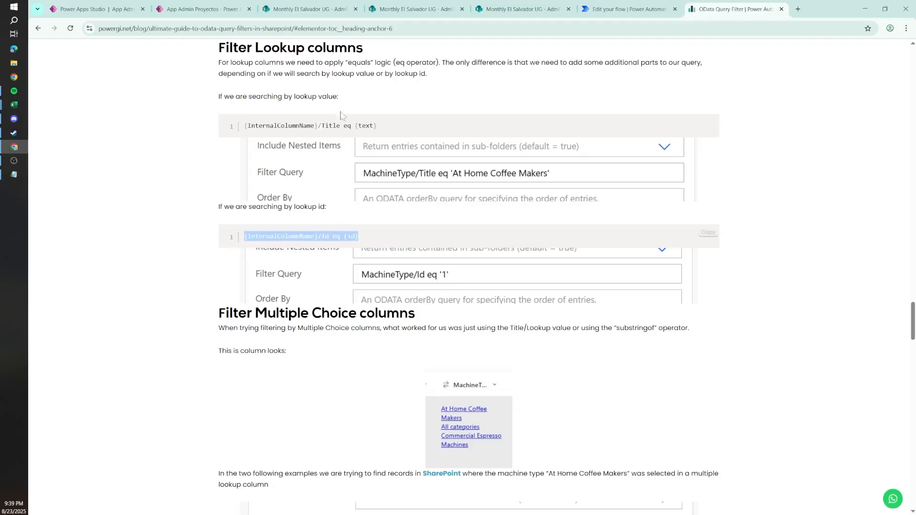
{"action": "double_click", "coordinate": [331, 126]}
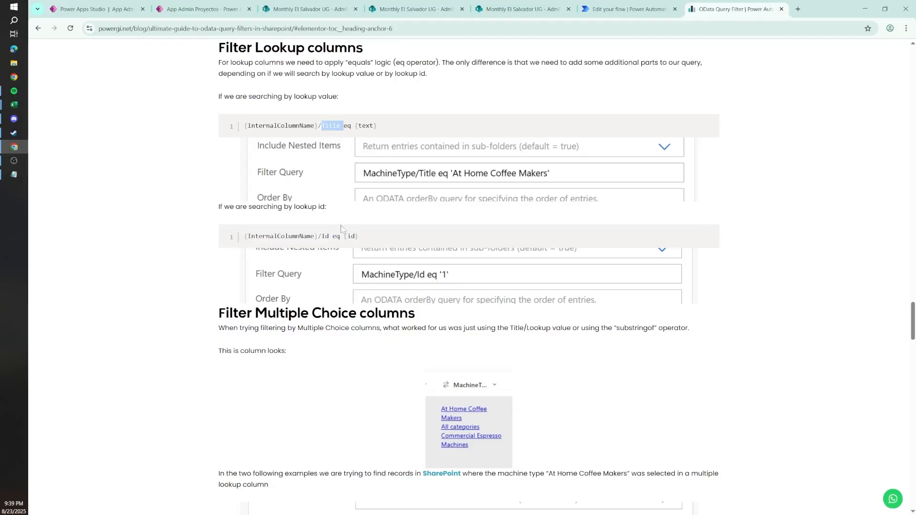
{"action": "left_click", "coordinate": [330, 236]}
{"action": "left_click_drag", "start_coordinate": [363, 239], "coordinate": [230, 239]}
{"action": "key", "text": "ctrl+c"}
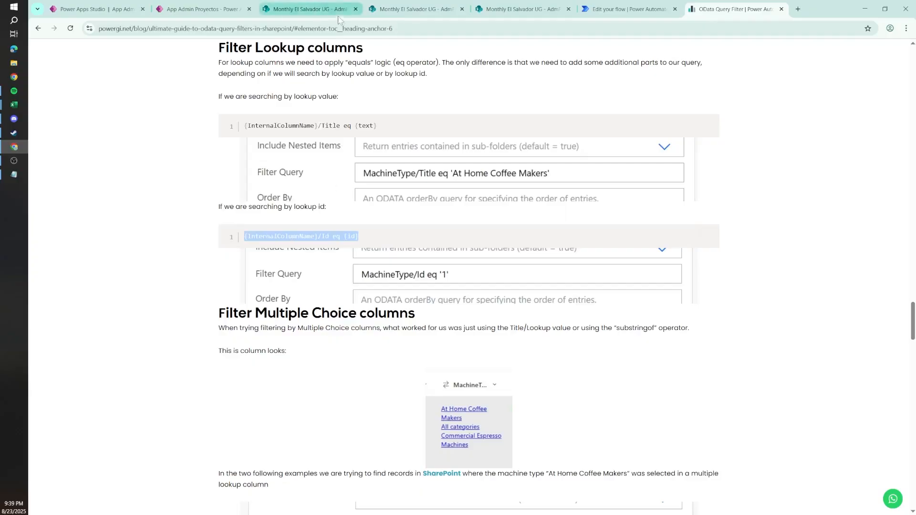
Step: Return to the flow and paste {InternalColumnName}/Id eq {id} as the Get items Filter Query
{"action": "left_click", "coordinate": [329, 6]}
{"action": "left_click", "coordinate": [415, 8]}
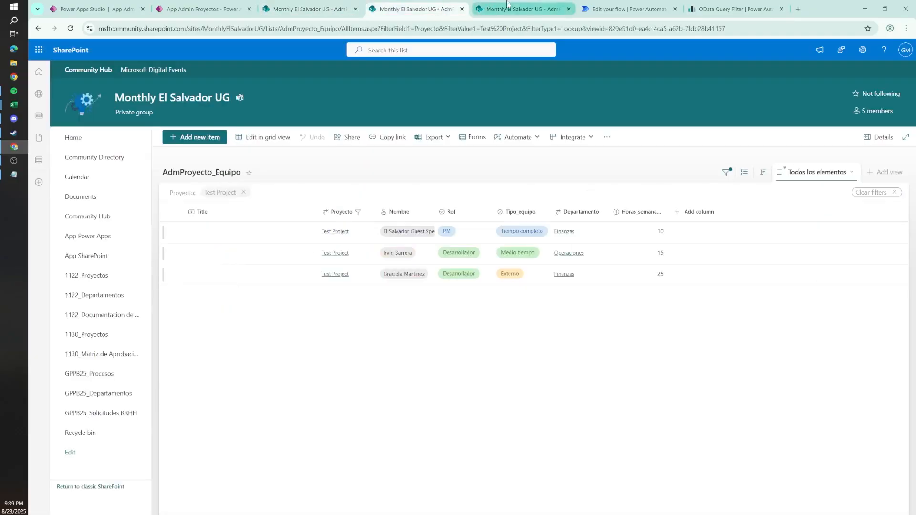
{"action": "left_click", "coordinate": [597, 5]}
{"action": "left_click", "coordinate": [153, 268]}
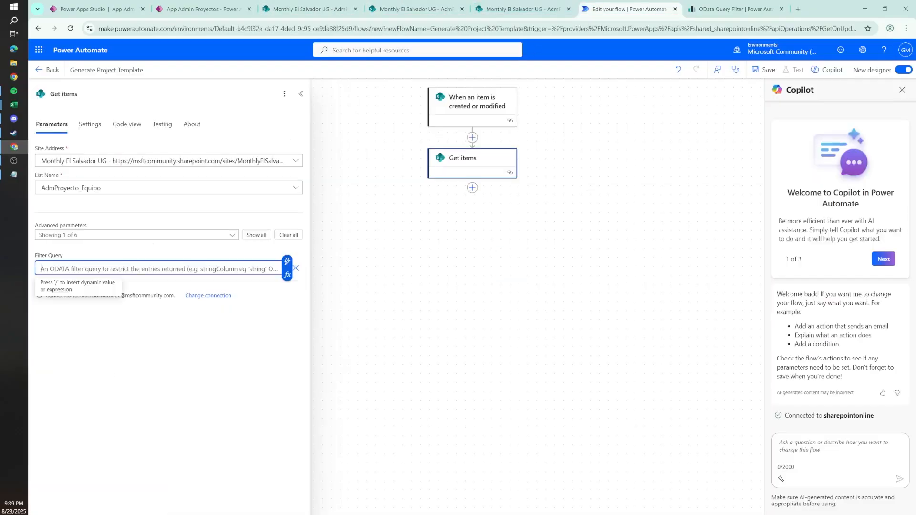
{"action": "key", "text": "ctrl+v"}
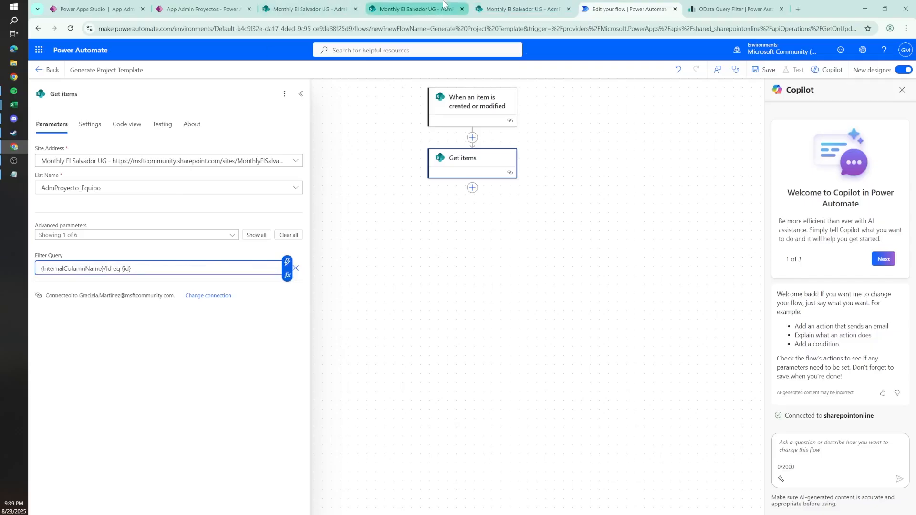
Step: Open the Proyecto column from the AdmProyecto_Equipo list settings and copy its internal name from the page address
{"action": "left_click", "coordinate": [415, 9]}
{"action": "left_click", "coordinate": [342, 212]}
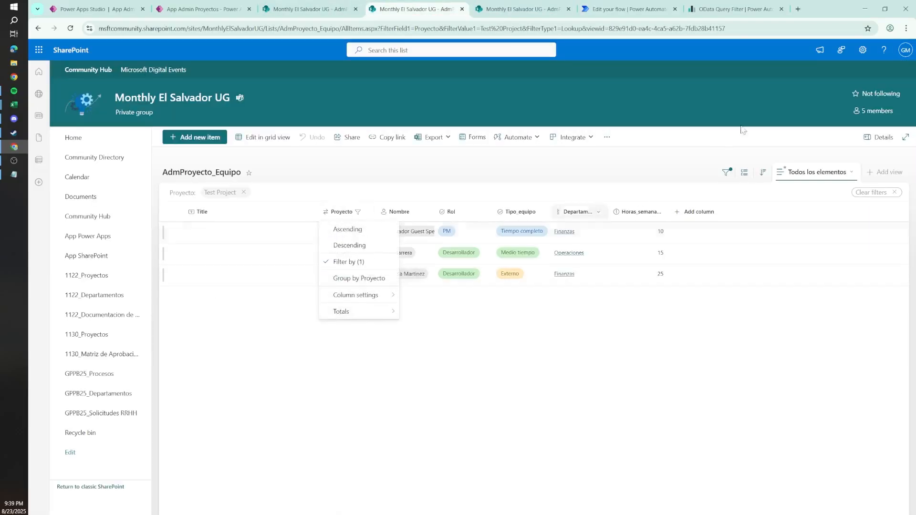
{"action": "left_click", "coordinate": [862, 49]}
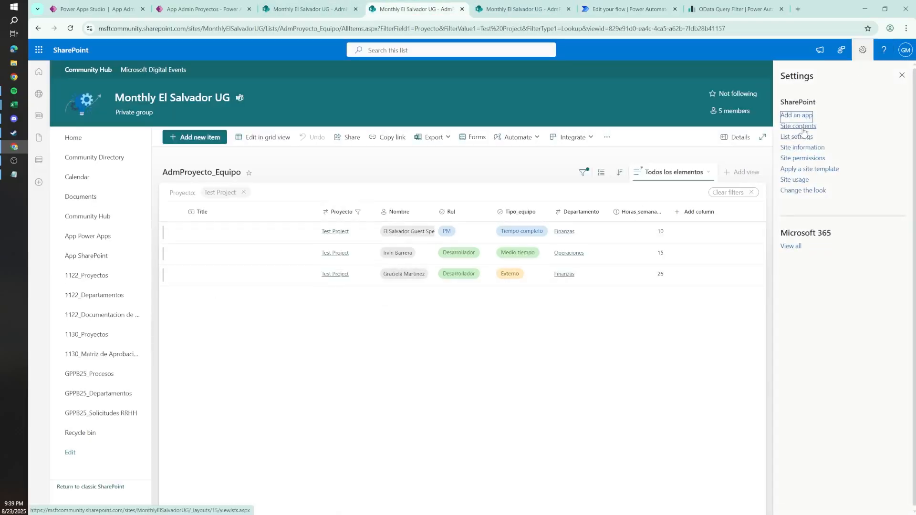
{"action": "left_click", "coordinate": [797, 137]}
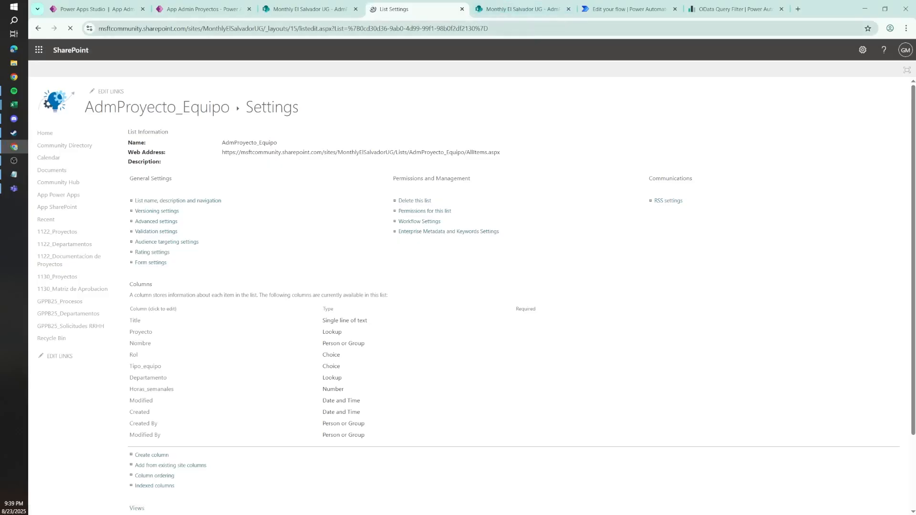
{"action": "double_click", "coordinate": [542, 29]}
{"action": "key", "text": "ctrl+c"}
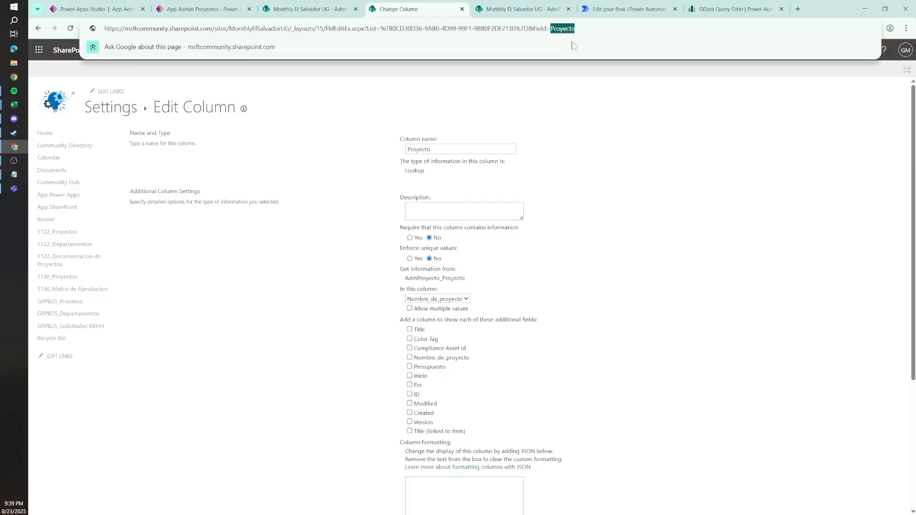
{"action": "left_click", "coordinate": [597, 135]}
Step: Complete the Get items Filter Query as Proyecto/Id eq 'ID', using the trigger's dynamic ID value between the quotes
{"action": "left_click", "coordinate": [650, 6]}
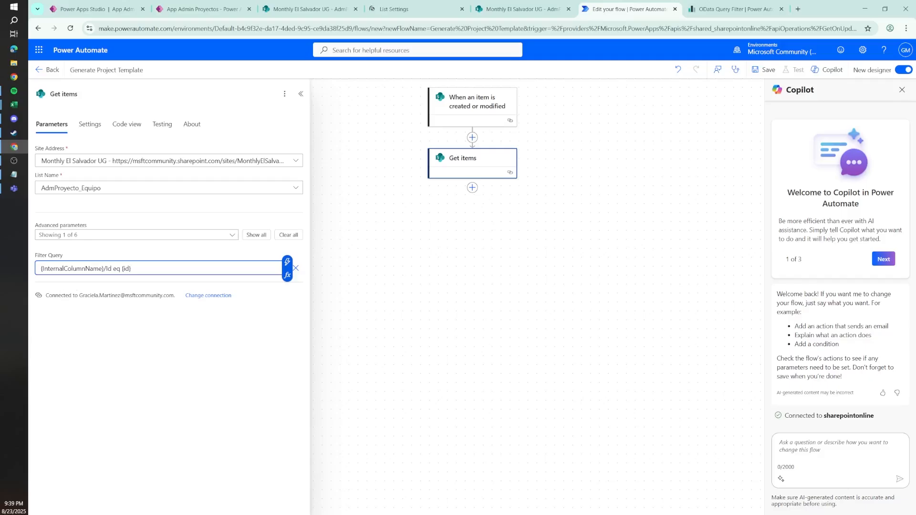
{"action": "left_click_drag", "start_coordinate": [104, 269], "coordinate": [6, 269]}
{"action": "key", "text": "ctrl+v"}
{"action": "left_click_drag", "start_coordinate": [93, 269], "coordinate": [84, 269]}
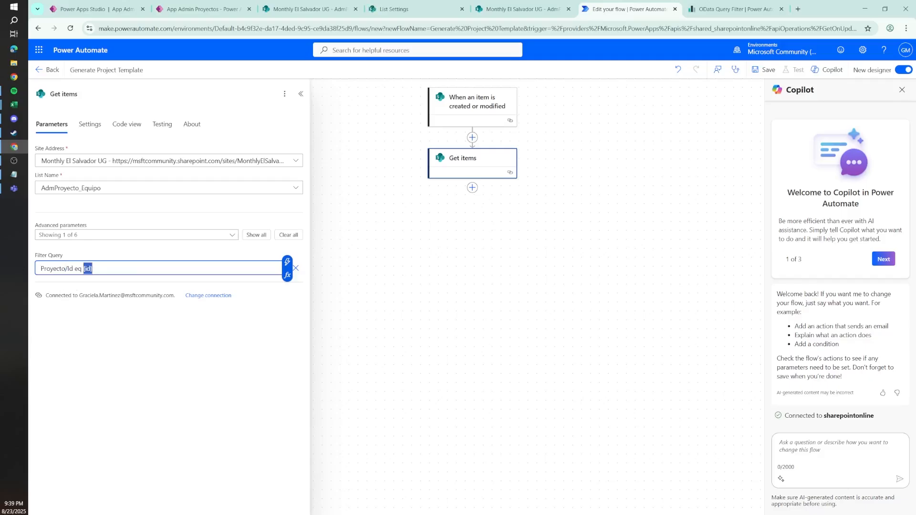
{"action": "type", "text": "--"}
{"action": "type", "text": "'"}
{"action": "left_click", "coordinate": [287, 261]}
{"action": "left_click", "coordinate": [325, 267]}
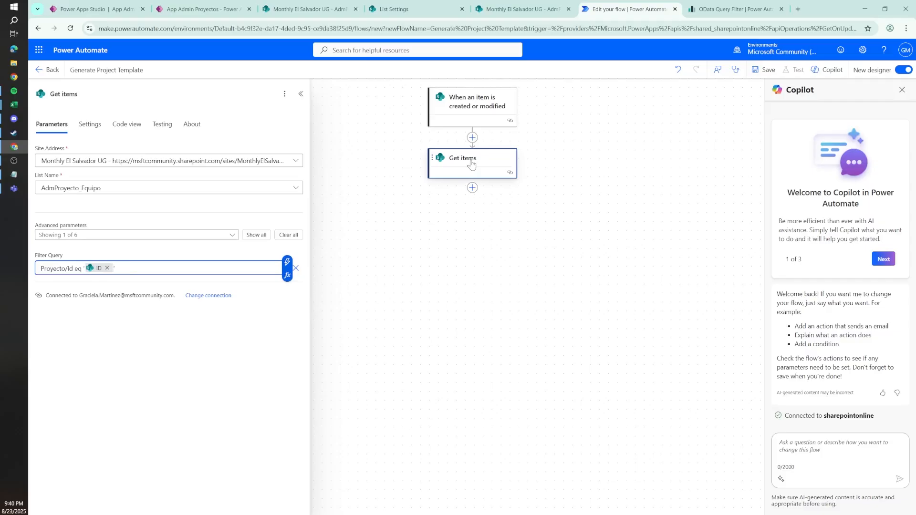
Step: Rename the action to Get items TEAM and paste a copy of it directly below, allowing clipboard access
{"action": "left_click", "coordinate": [90, 94]}
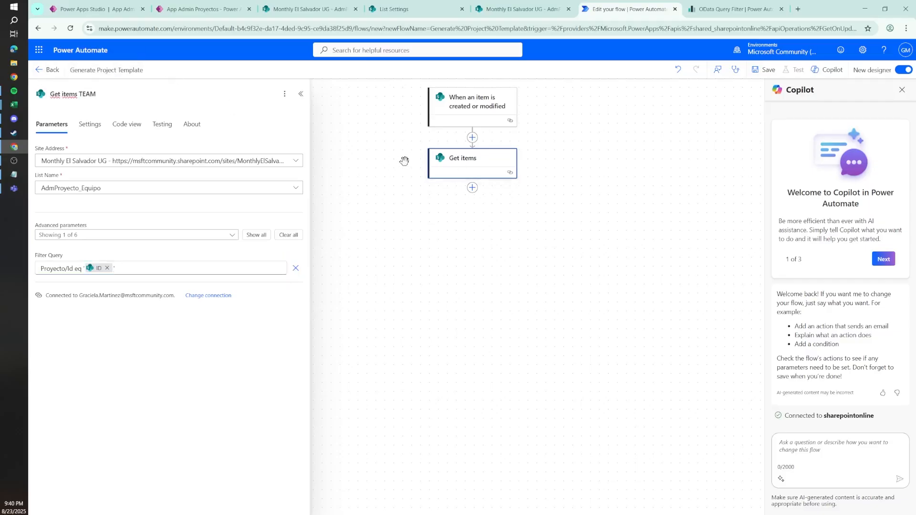
{"action": "right_click", "coordinate": [446, 167]}
{"action": "left_click", "coordinate": [485, 189]}
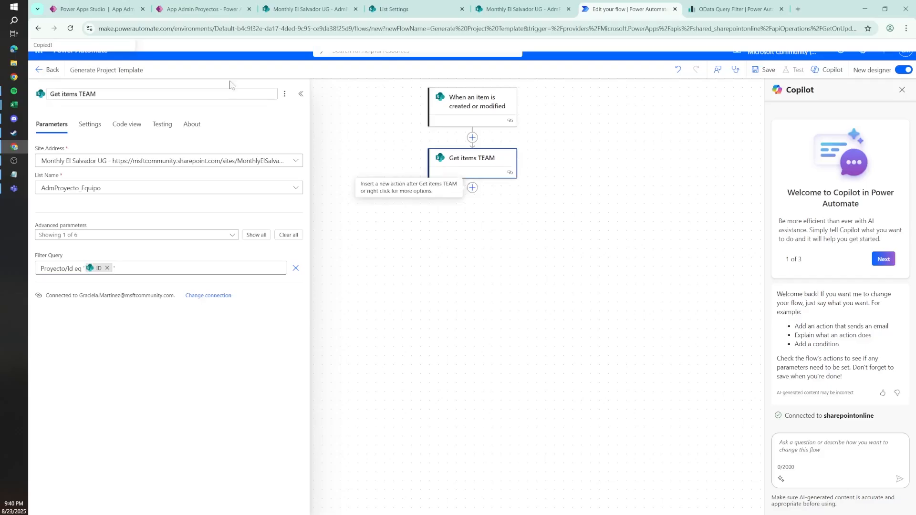
{"action": "left_click", "coordinate": [472, 188]}
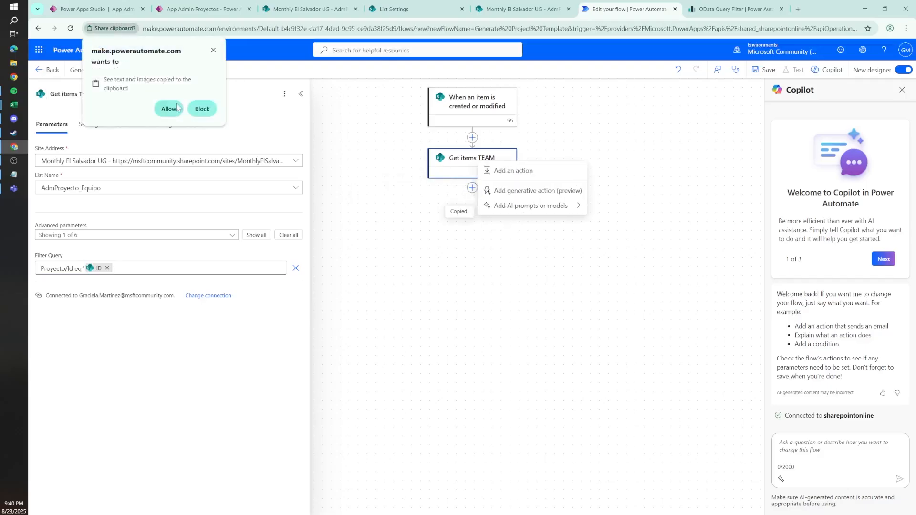
{"action": "left_click", "coordinate": [168, 108]}
{"action": "left_click", "coordinate": [524, 178]}
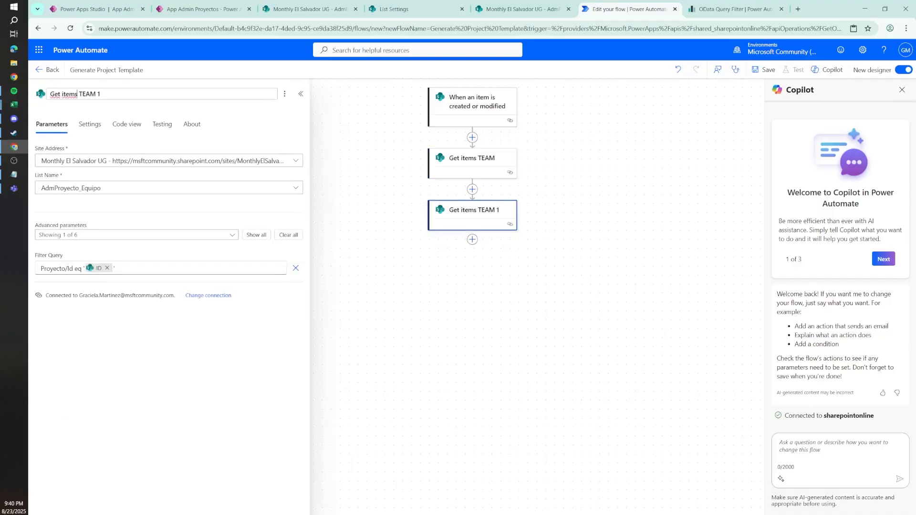
Step: Rename the copied action to Get items BUDGET and point it to the AdmProyecto_Presupuesto list
{"action": "left_click_drag", "start_coordinate": [79, 94], "coordinate": [100, 94]}
{"action": "type", "text": "BUDGET"}
{"action": "left_click", "coordinate": [143, 187]}
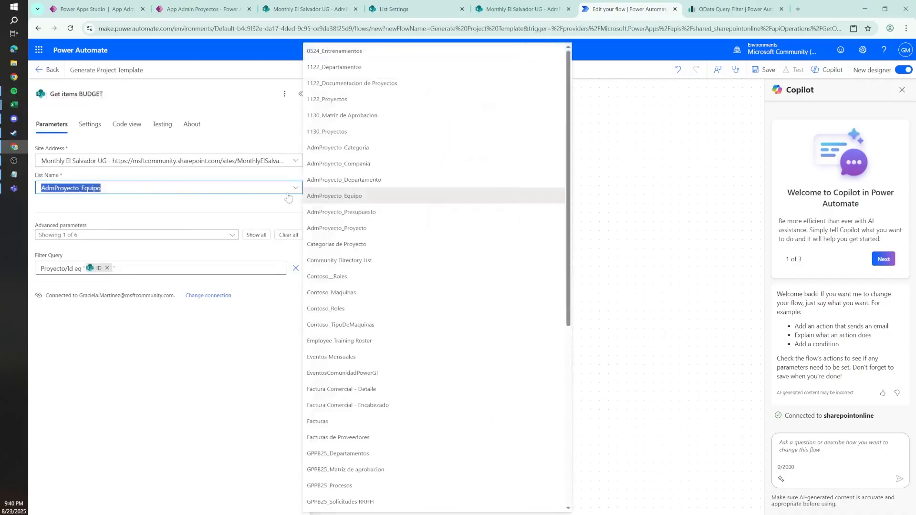
{"action": "left_click", "coordinate": [347, 207]}
Step: Check the AdmProyecto_Presupuesto list, save the Generate Project Template flow, and return to that list
{"action": "left_click", "coordinate": [521, 8]}
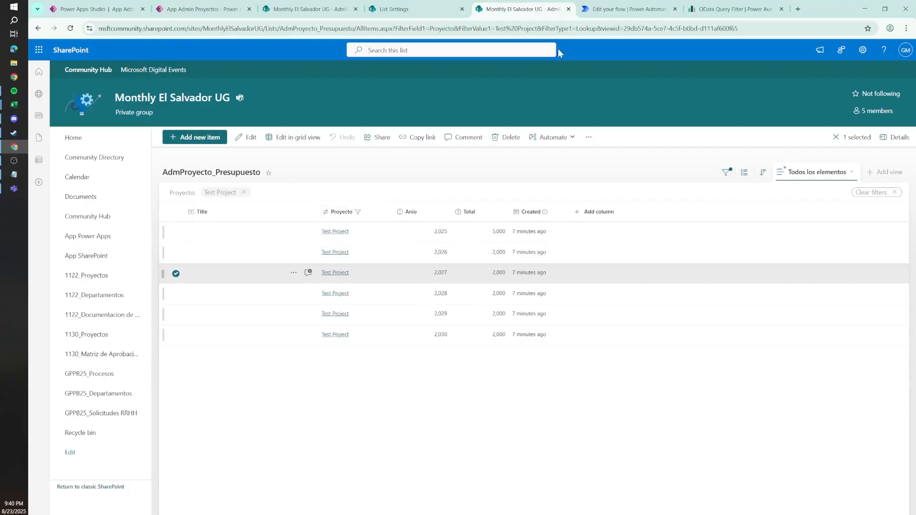
{"action": "left_click", "coordinate": [625, 9]}
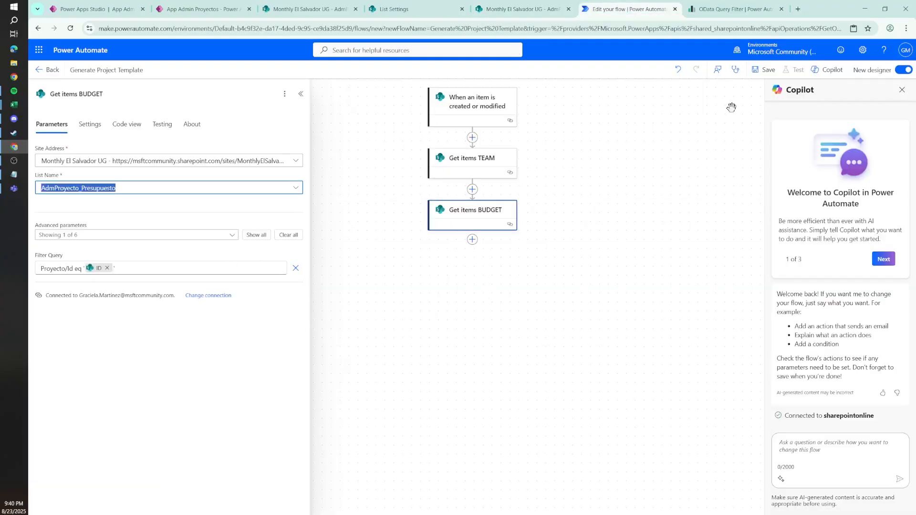
{"action": "left_click", "coordinate": [766, 77]}
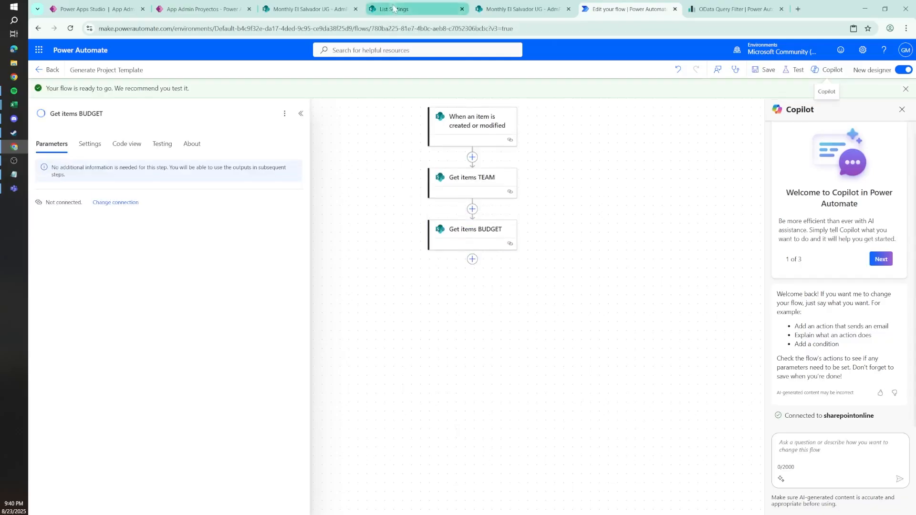
{"action": "left_click", "coordinate": [502, 8]}
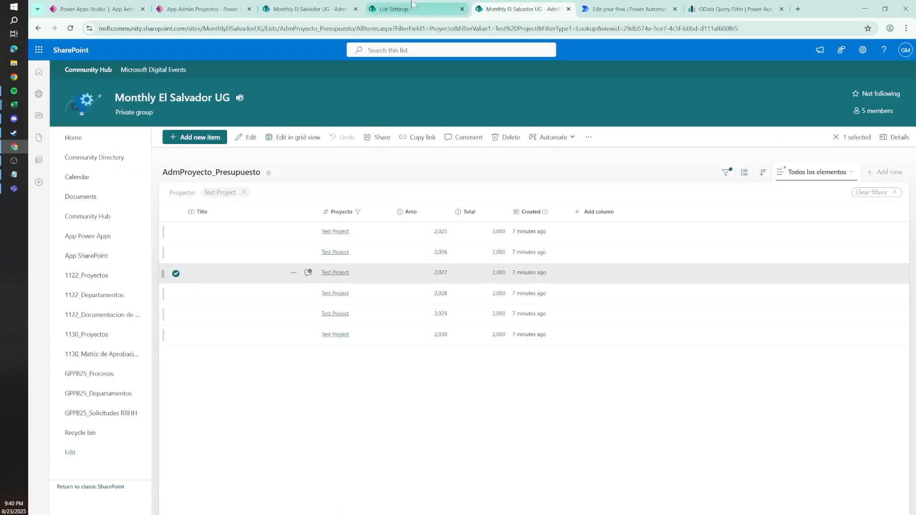
Step: Open the Test document library from the Monthly El Salvador UG site contents
{"action": "left_click", "coordinate": [386, 7]}
{"action": "left_click", "coordinate": [150, 101]}
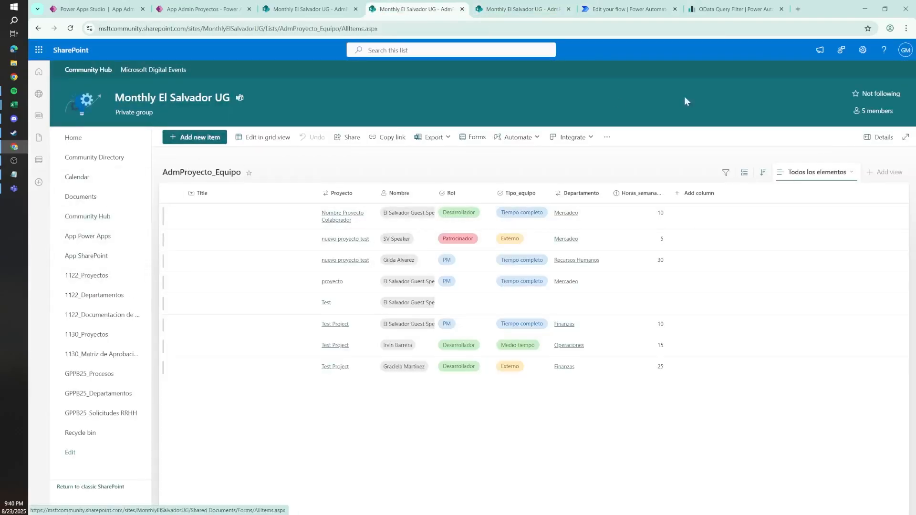
{"action": "left_click", "coordinate": [871, 51]}
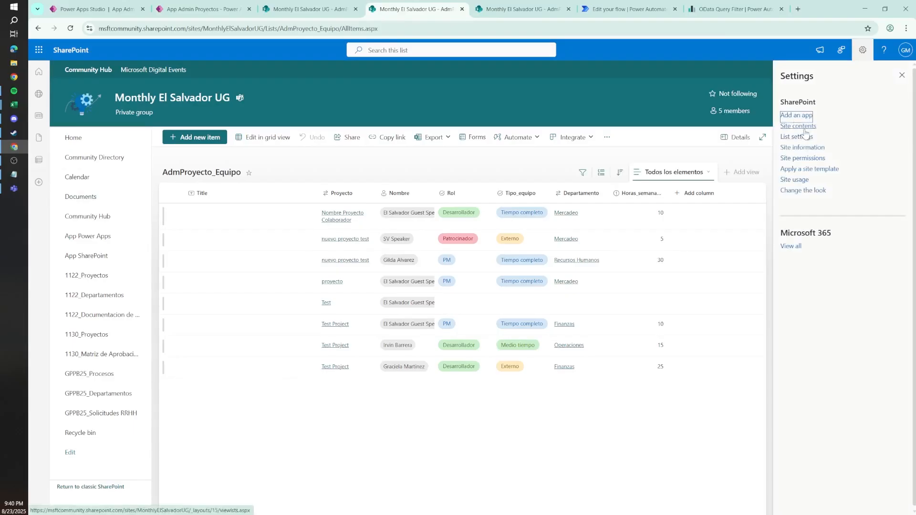
{"action": "left_click", "coordinate": [803, 127]}
{"action": "left_click", "coordinate": [190, 334]}
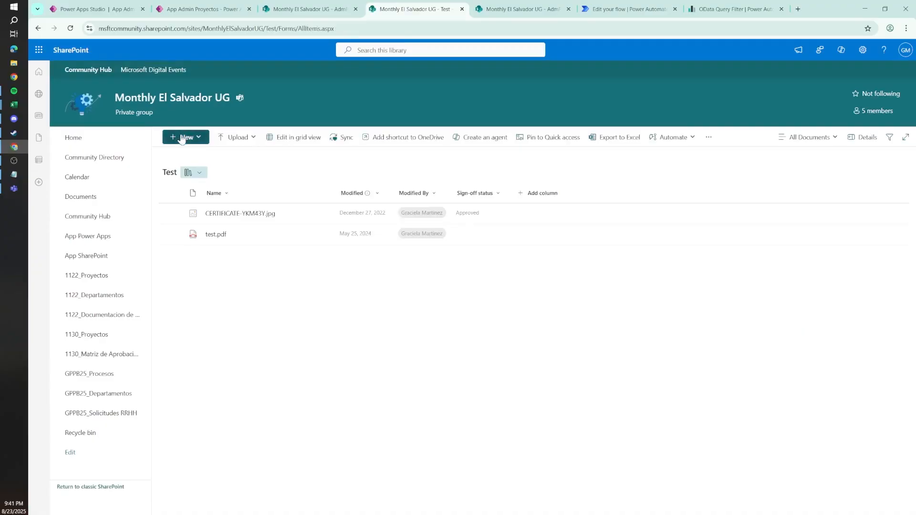
Step: Create a folder named Project Files in the Test library and open it
{"action": "left_click", "coordinate": [183, 137]}
{"action": "left_click", "coordinate": [190, 159]}
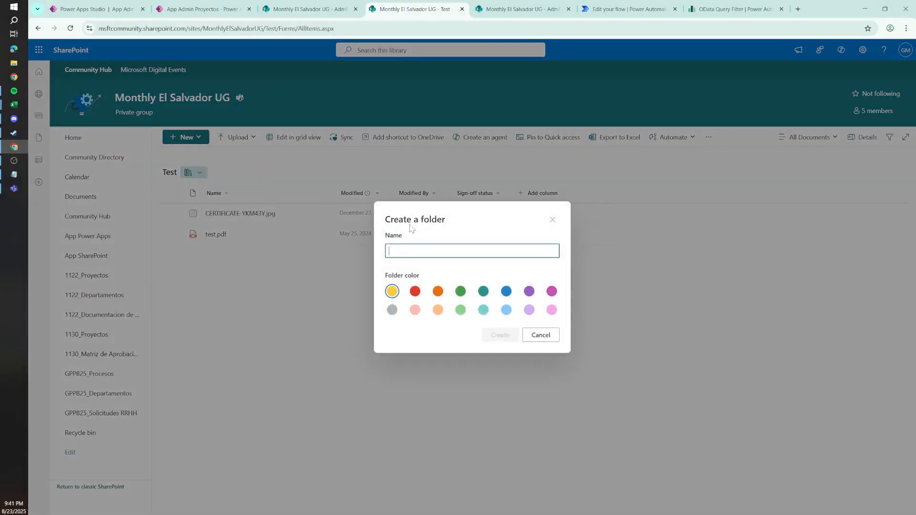
{"action": "type", "text": "Pro"}
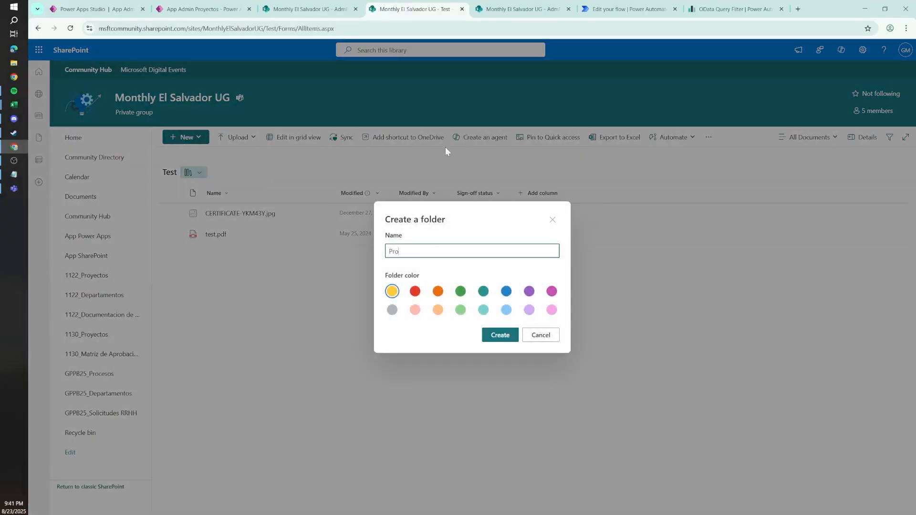
{"action": "type", "text": "ject Tiles"}
{"action": "key", "text": "Return"}
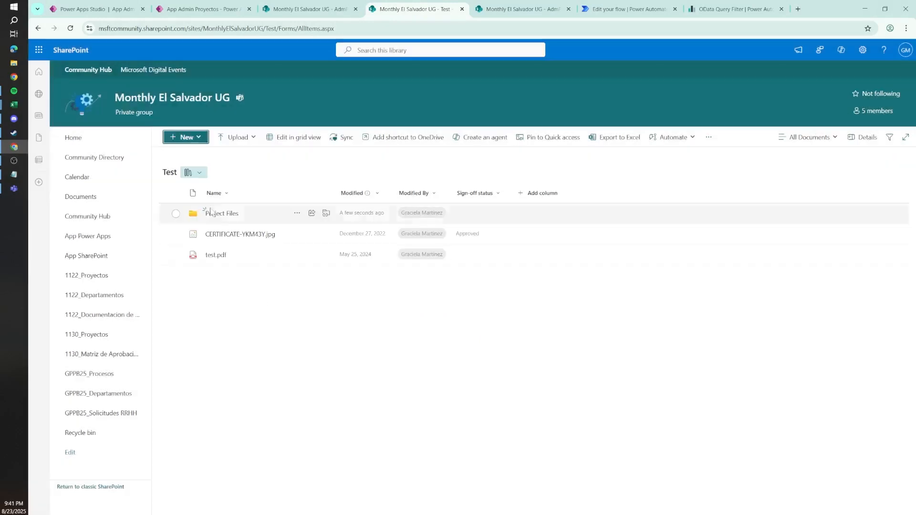
{"action": "left_click", "coordinate": [222, 213]}
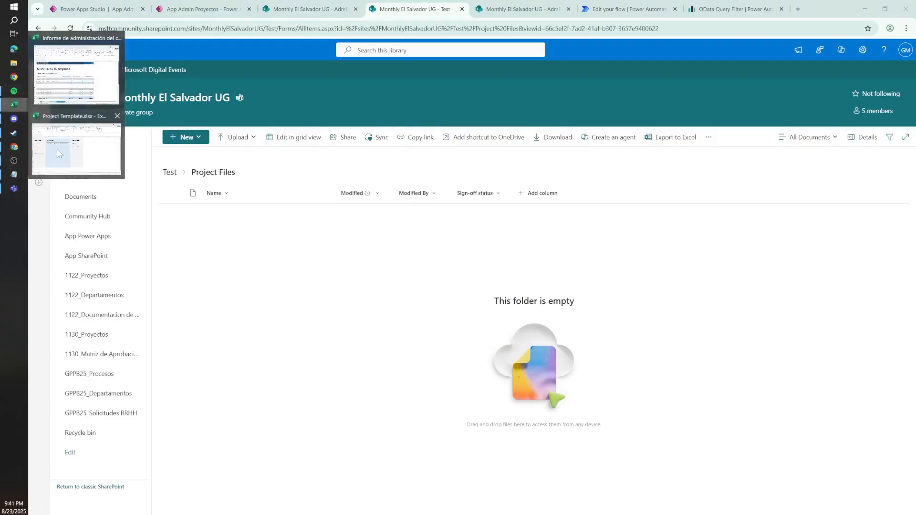
Step: Check the Project Template workbook in Excel and upload Project Template.xlsx to the Project Files folder in SharePoint
{"action": "left_click", "coordinate": [71, 143]}
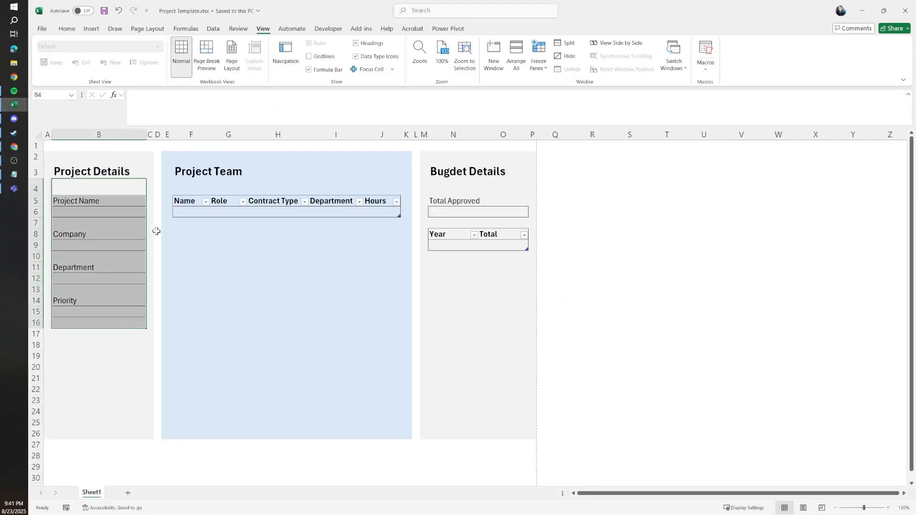
{"action": "left_click", "coordinate": [862, 10]}
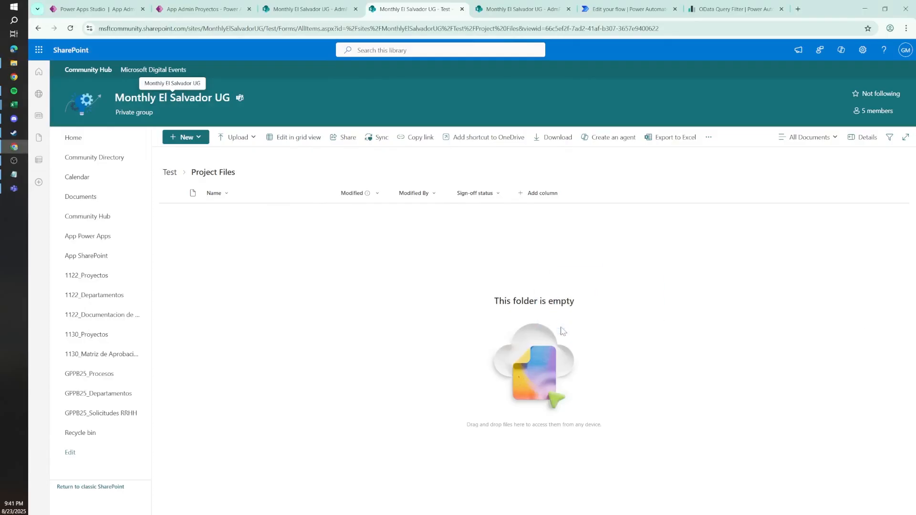
{"action": "left_click", "coordinate": [634, 5]}
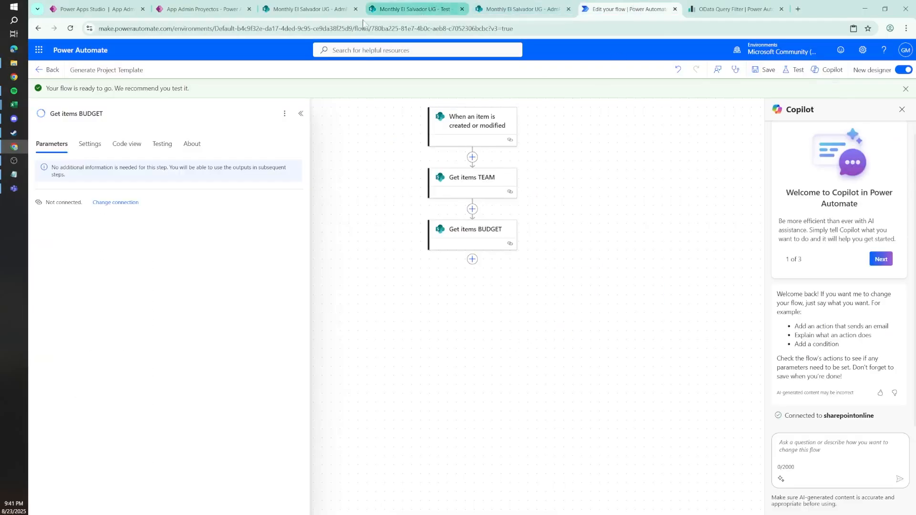
{"action": "left_click", "coordinate": [395, 7]}
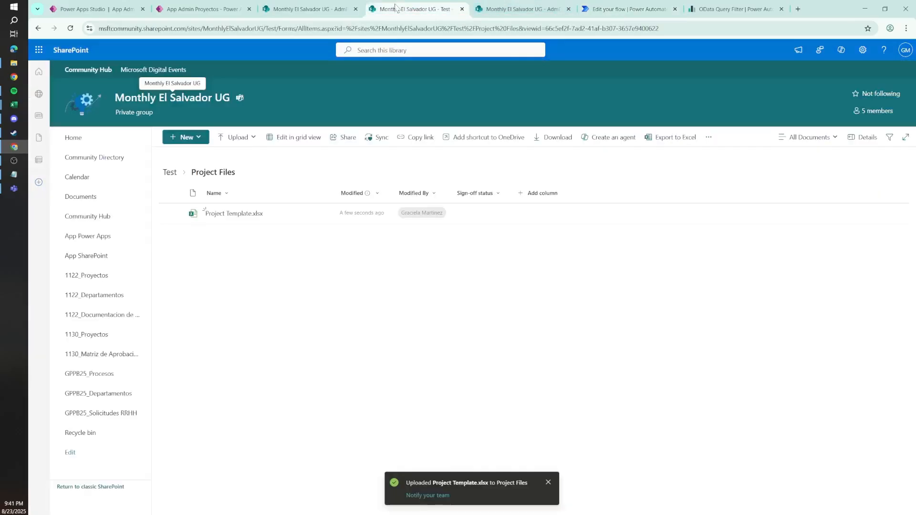
{"action": "left_click", "coordinate": [296, 218]}
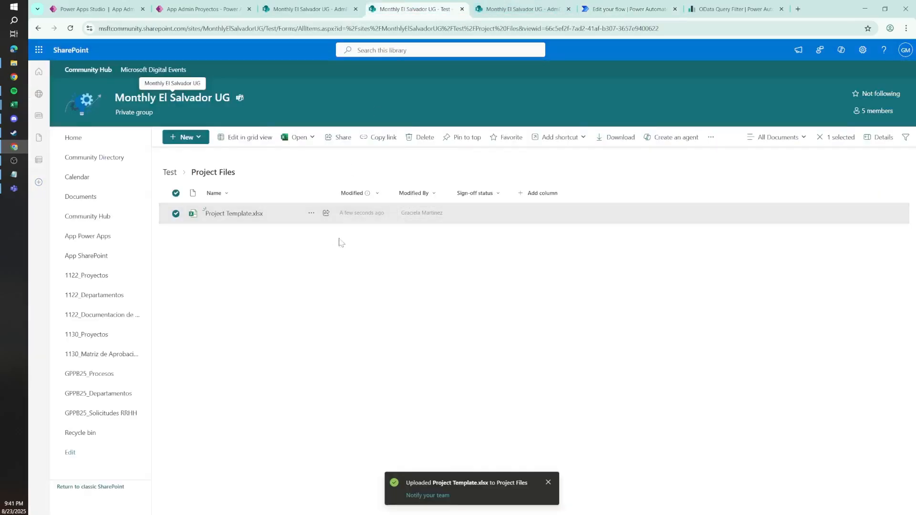
{"action": "key", "text": "alt+Tab"}
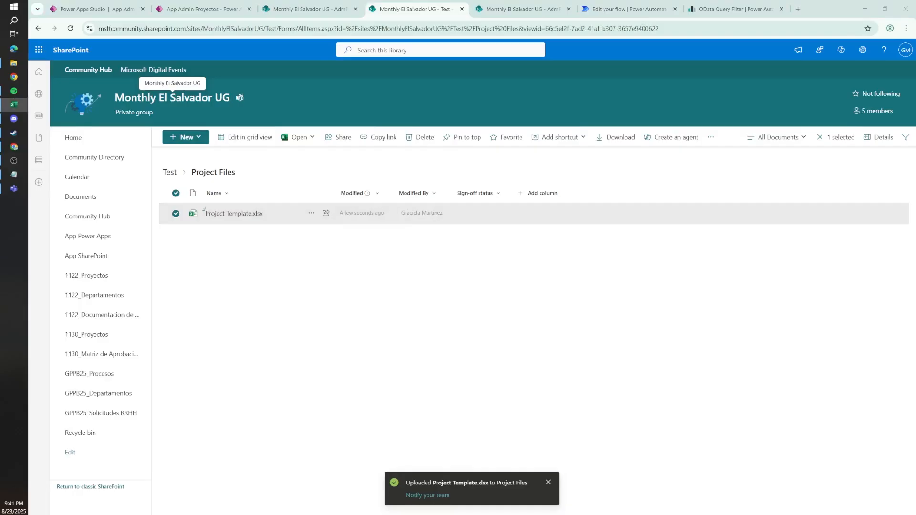
{"action": "key", "text": "alt+Tab"}
{"action": "left_click", "coordinate": [400, 301]}
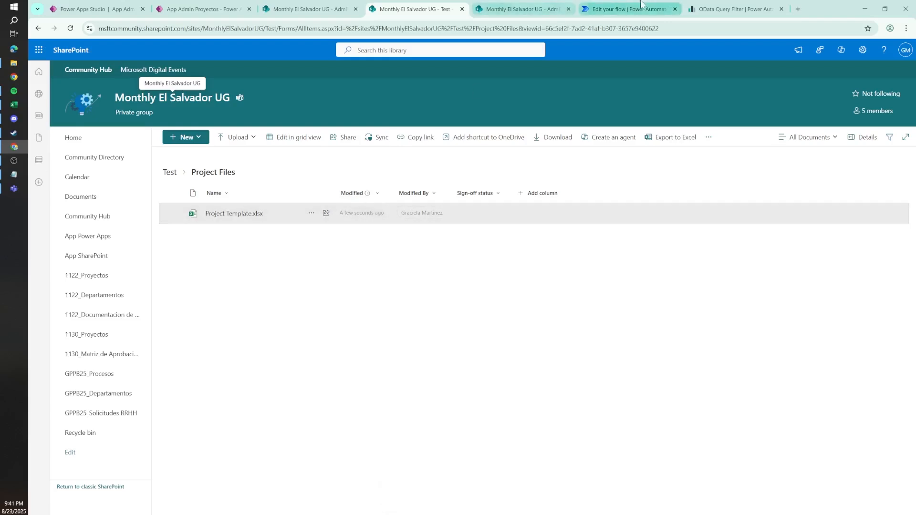
Step: In the Power Automate flow, add SharePoint's Get file content using path after Get items BUDGET, with site Monthly El Salvador UG
{"action": "left_click", "coordinate": [625, 9]}
{"action": "left_click", "coordinate": [471, 260]}
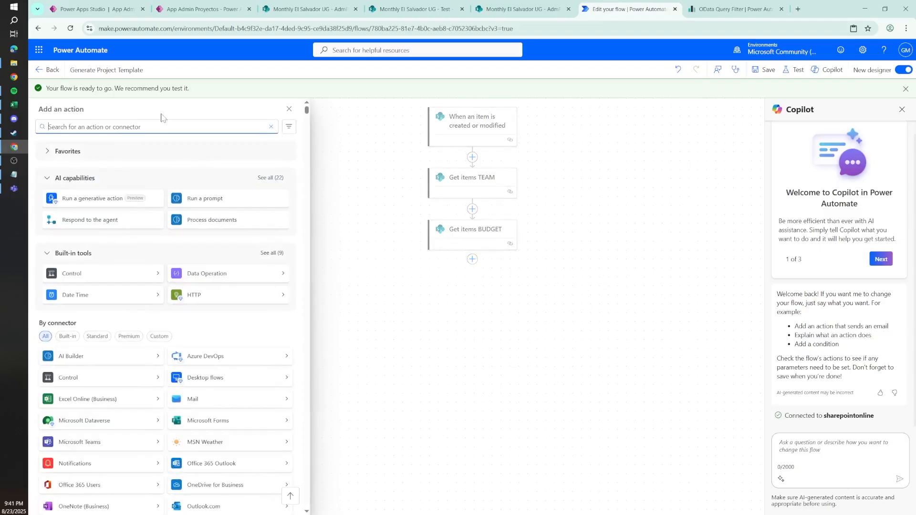
{"action": "type", "text": "get file content"}
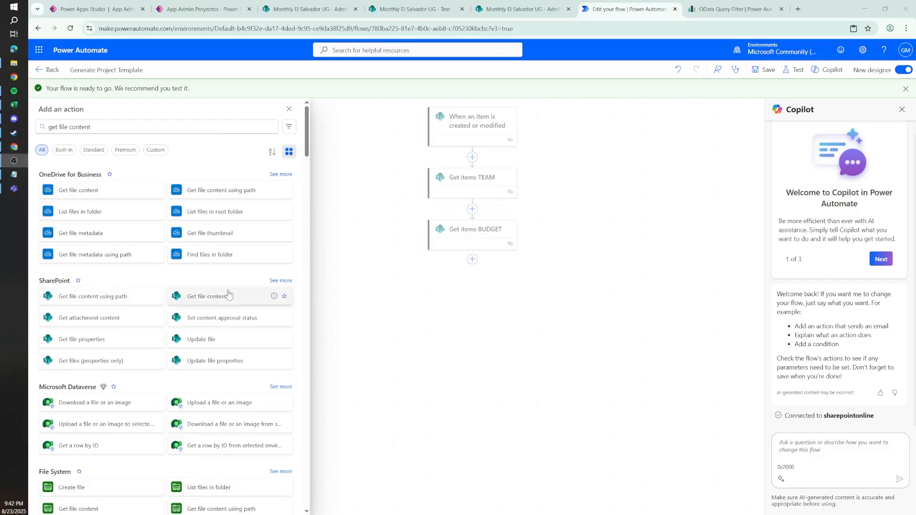
{"action": "left_click", "coordinate": [114, 297]}
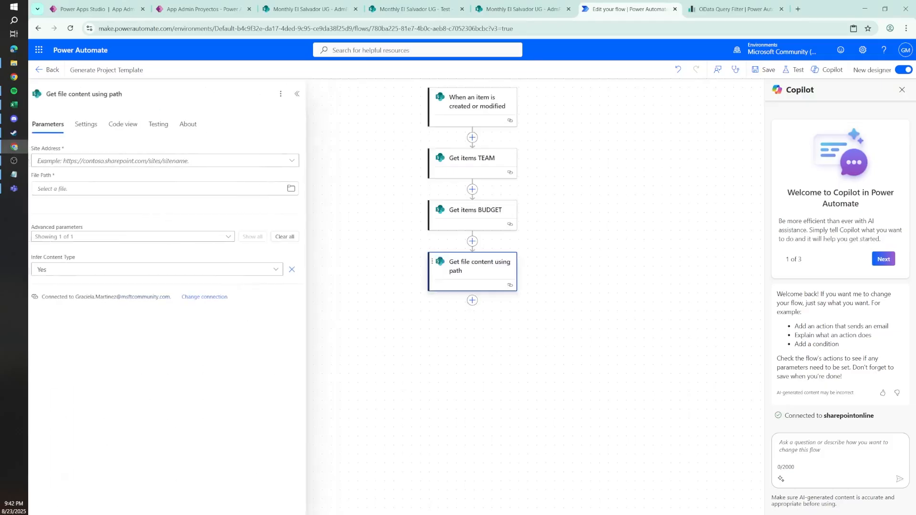
{"action": "left_click", "coordinate": [172, 162]}
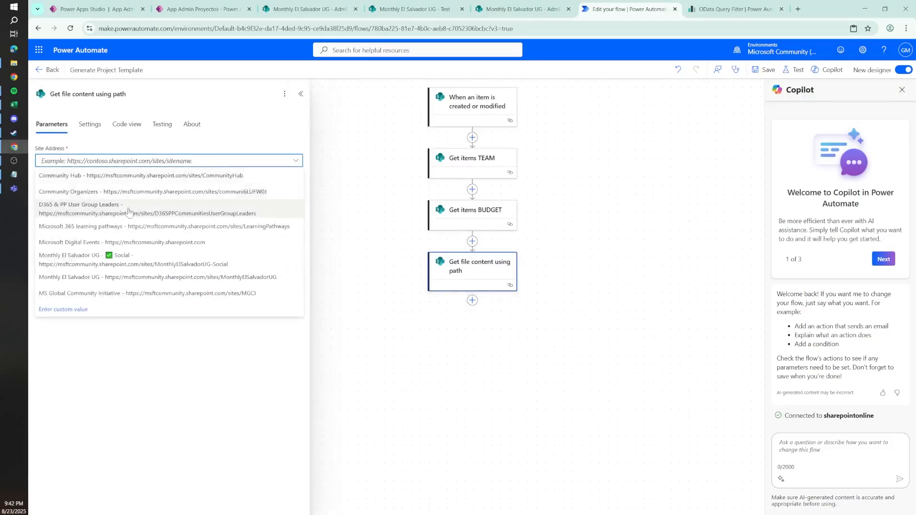
{"action": "left_click", "coordinate": [119, 280]}
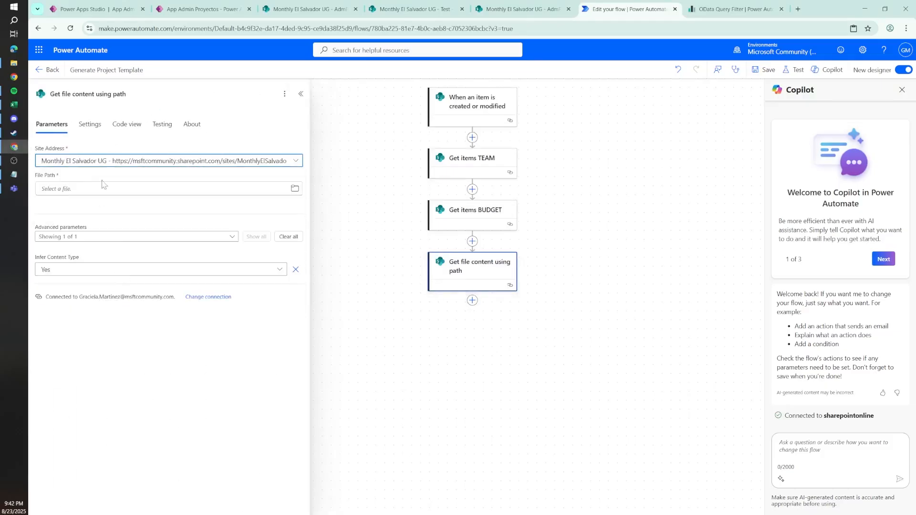
Step: Set the action's File Path to /Test/Project Files/Project Template.xlsx by browsing the site's folders
{"action": "left_click", "coordinate": [295, 189]}
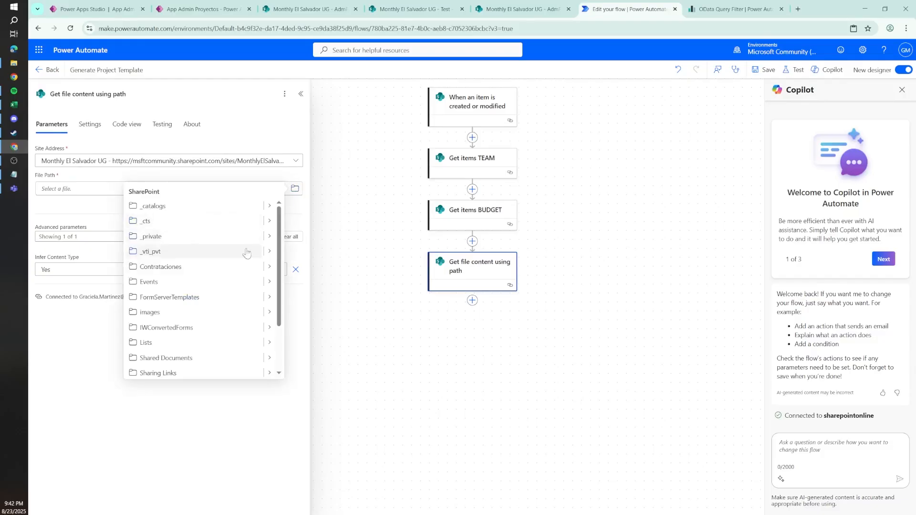
{"action": "scroll", "coordinate": [264, 325], "scroll_direction": "down", "scroll_amount": 3}
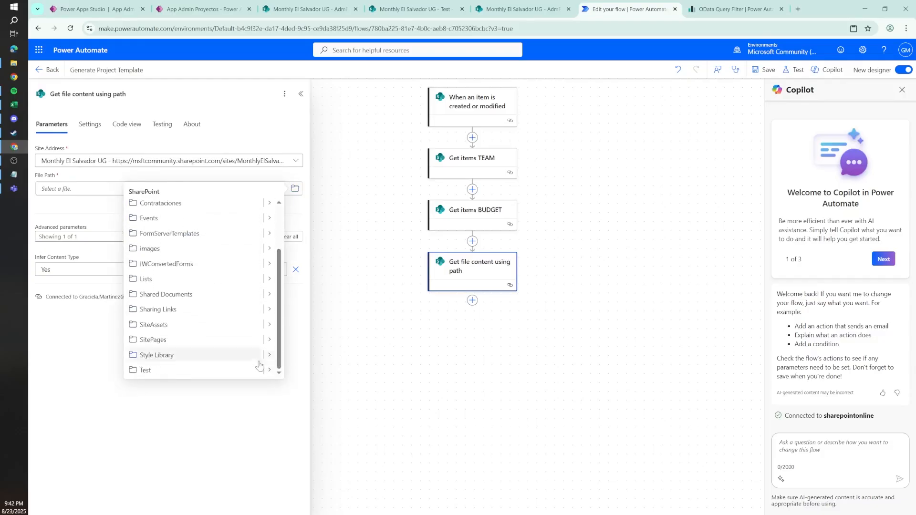
{"action": "left_click", "coordinate": [268, 370]}
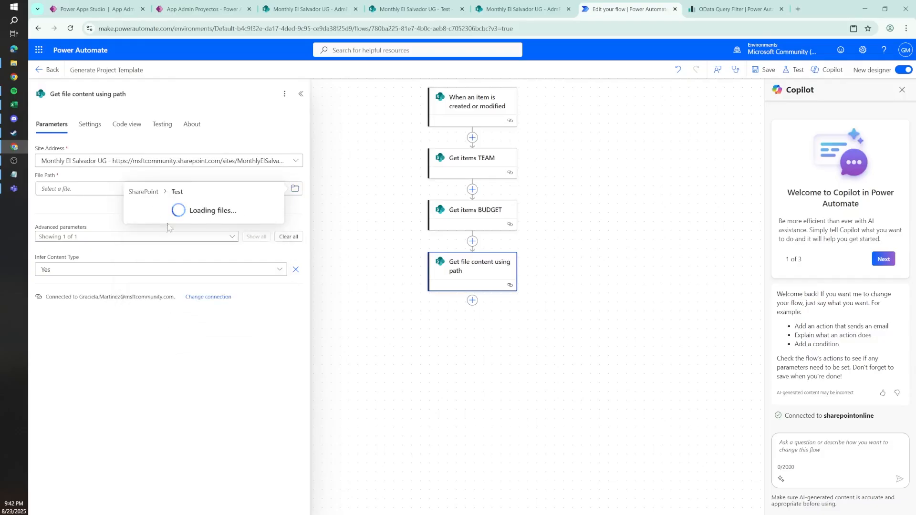
{"action": "left_click", "coordinate": [274, 222]}
{"action": "left_click", "coordinate": [171, 207]}
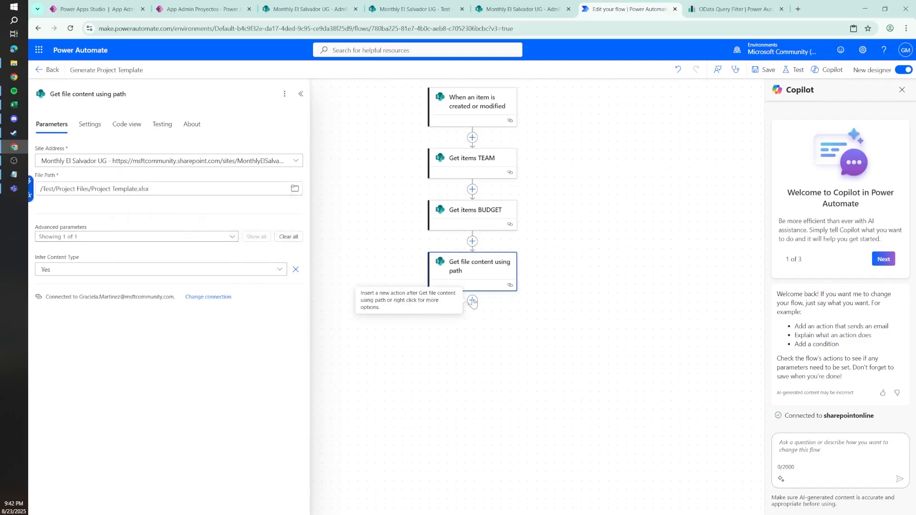
Step: Switch to the SharePoint Project Files folder and create a subfolder named Generated Files
{"action": "left_click", "coordinate": [523, 9]}
{"action": "left_click", "coordinate": [416, 8]}
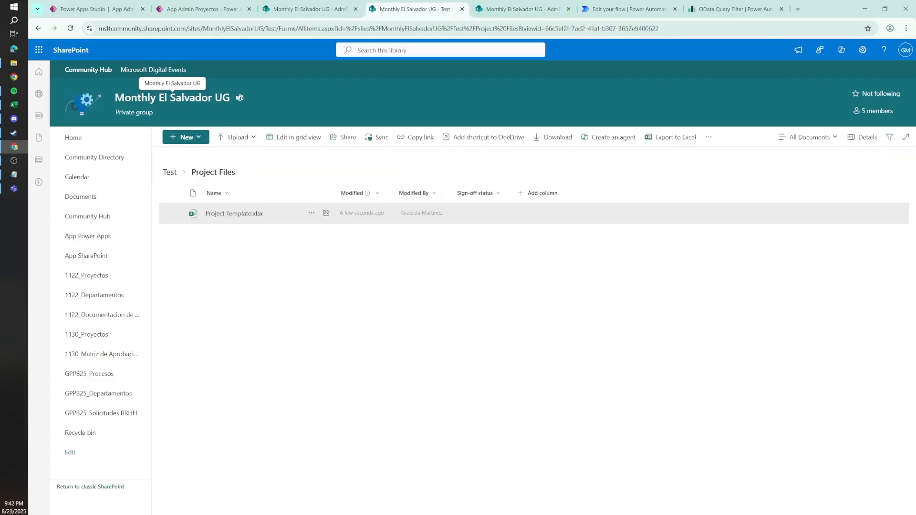
{"action": "left_click", "coordinate": [191, 137]}
{"action": "left_click", "coordinate": [190, 154]}
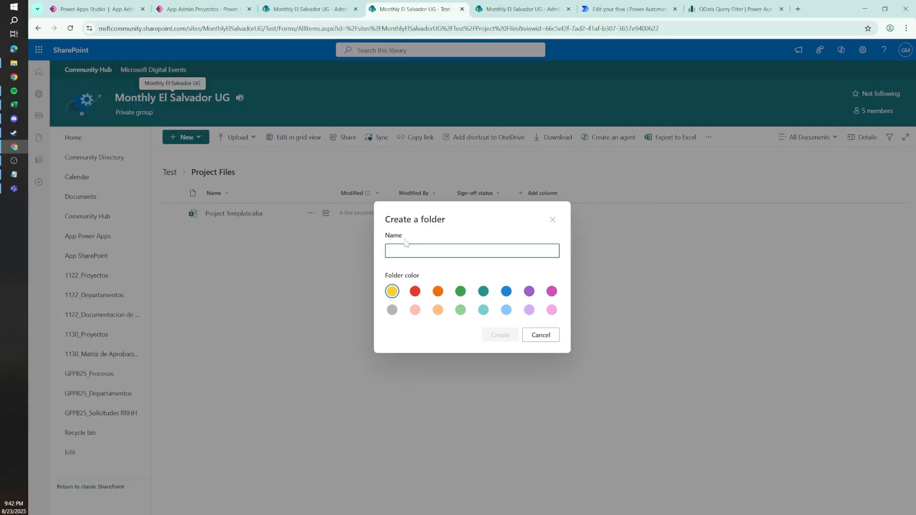
{"action": "type", "text": "Genera"}
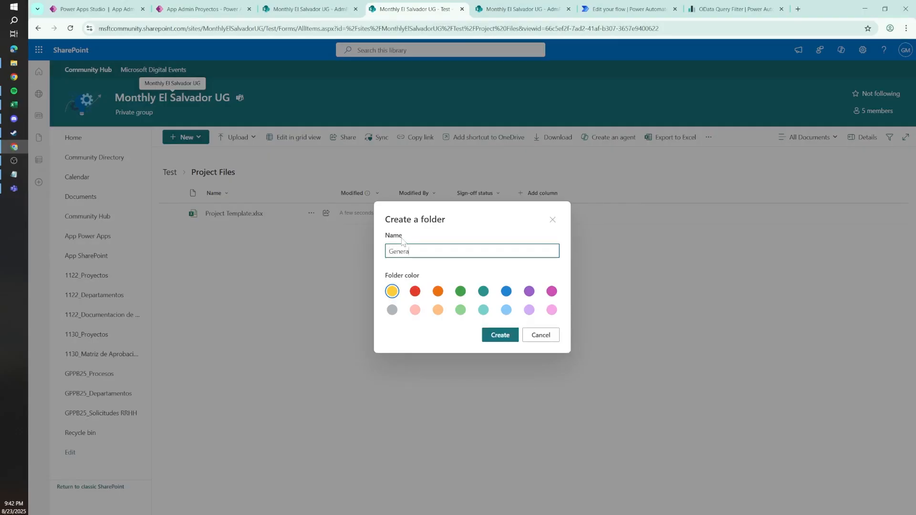
{"action": "type", "text": "ted Files"}
{"action": "key", "text": "Return"}
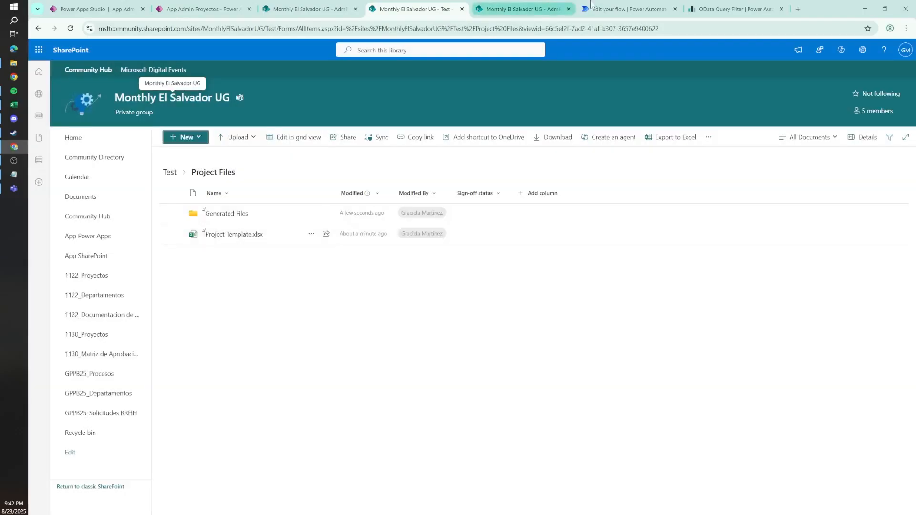
Step: Return to the Power Automate flow and append a SharePoint Create file action for the Monthly El Salvador UG site
{"action": "left_click", "coordinate": [624, 10]}
{"action": "left_click", "coordinate": [472, 300]}
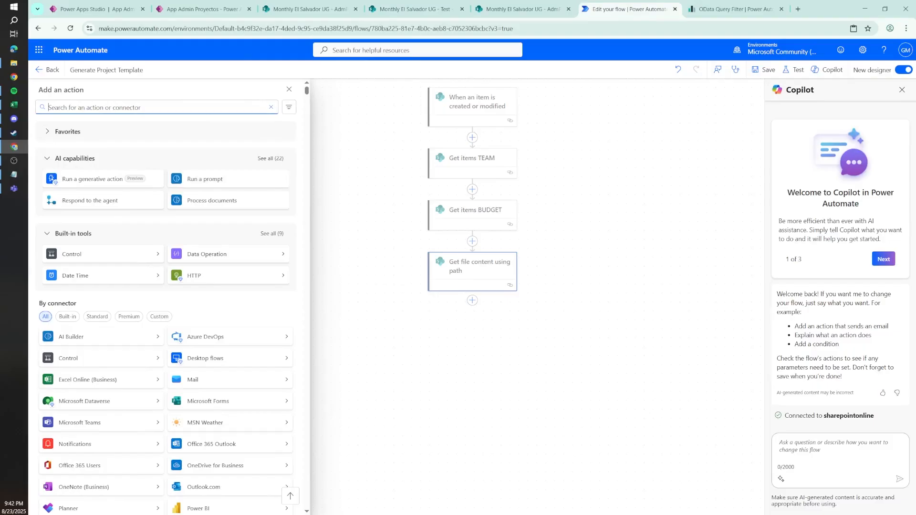
{"action": "type", "text": "create file"}
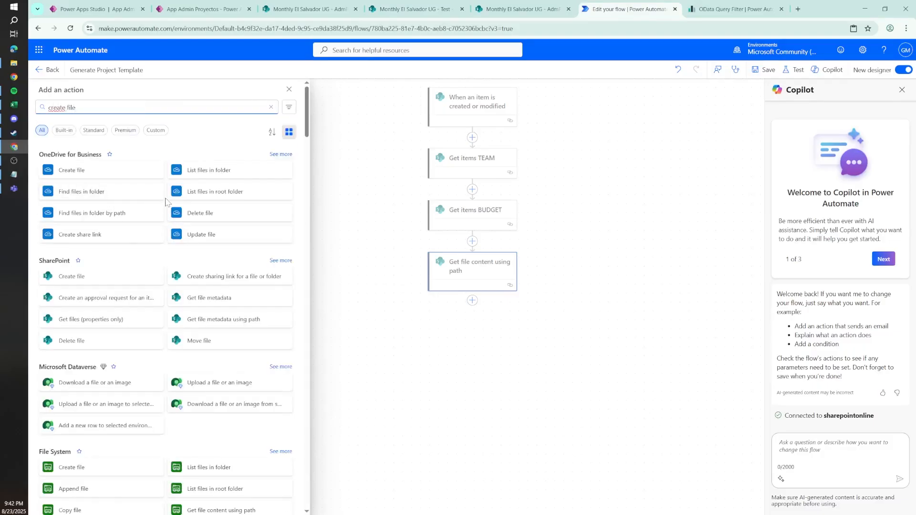
{"action": "left_click", "coordinate": [95, 276]}
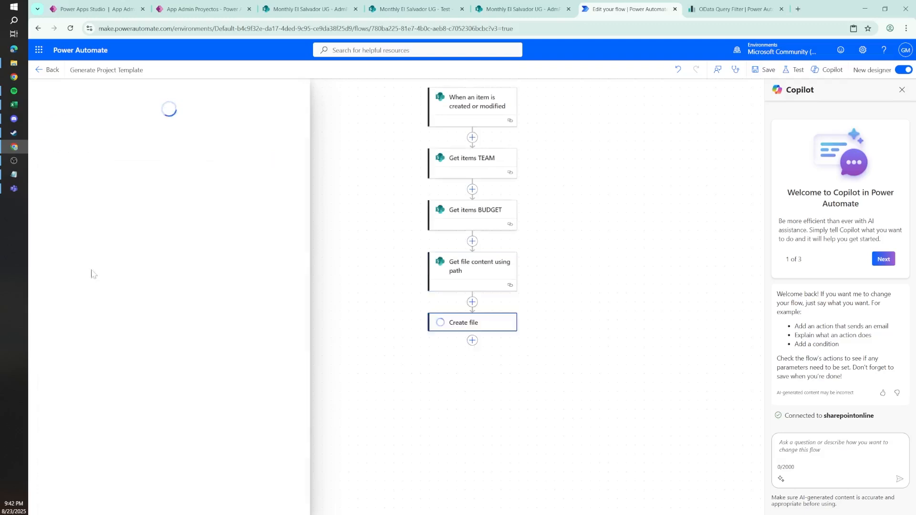
{"action": "left_click", "coordinate": [150, 163]}
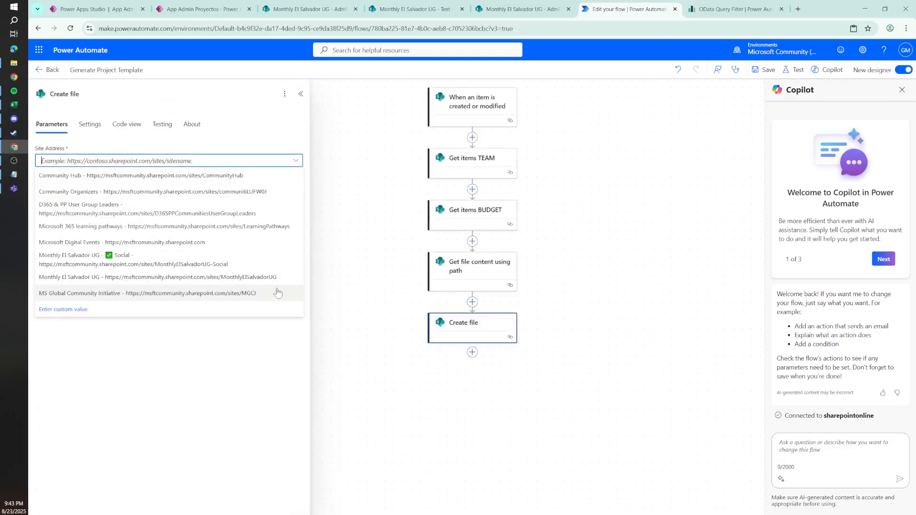
{"action": "left_click", "coordinate": [152, 276]}
Step: Set the Create file action's Folder Path to /Test/Project Files/Generated Files by browsing the site's folders
{"action": "left_click", "coordinate": [295, 189]}
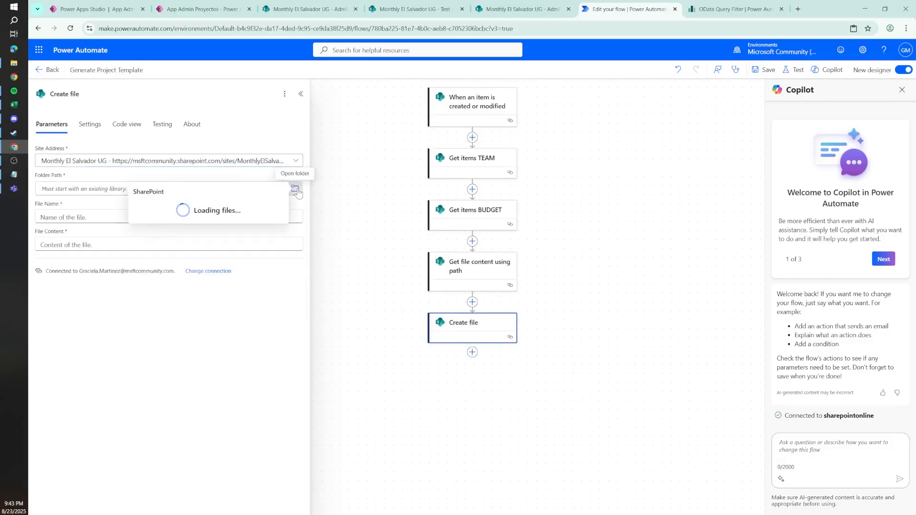
{"action": "left_click_drag", "start_coordinate": [280, 310], "coordinate": [280, 352]}
{"action": "left_click", "coordinate": [270, 371]}
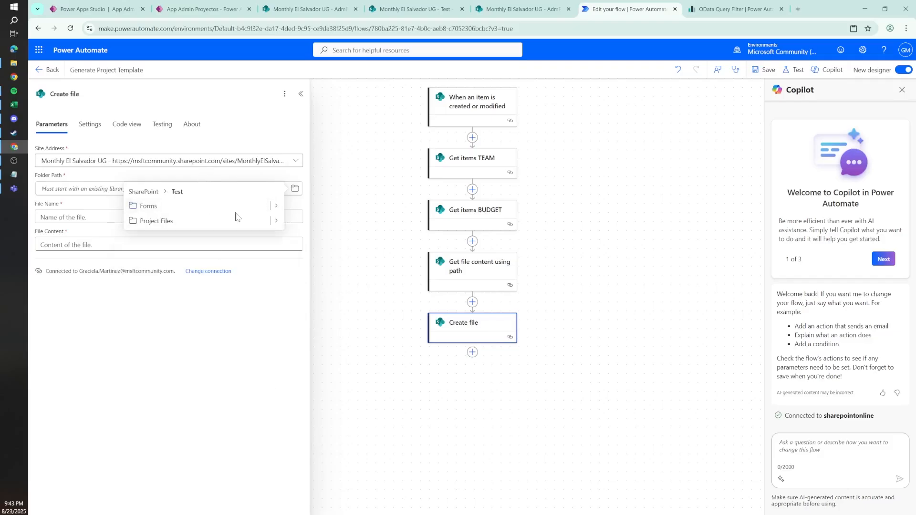
{"action": "left_click", "coordinate": [276, 222]}
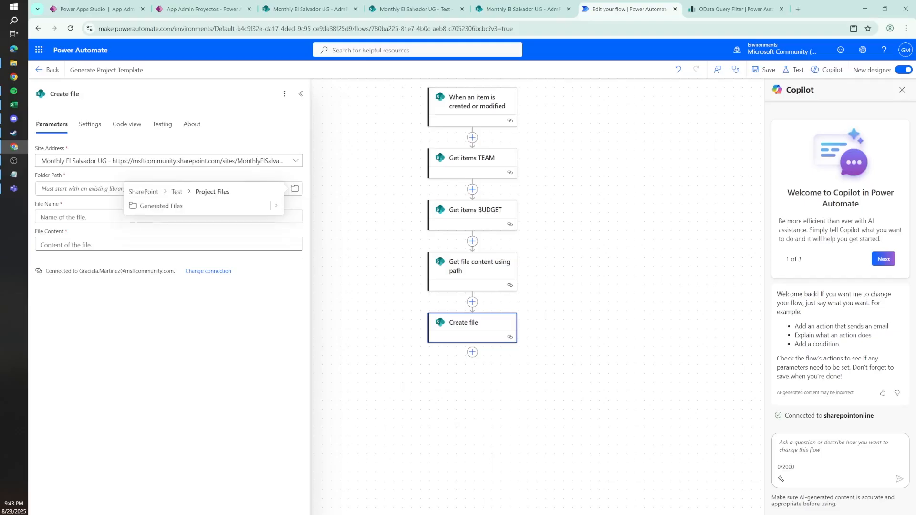
{"action": "left_click", "coordinate": [182, 212]}
{"action": "left_click", "coordinate": [182, 217]}
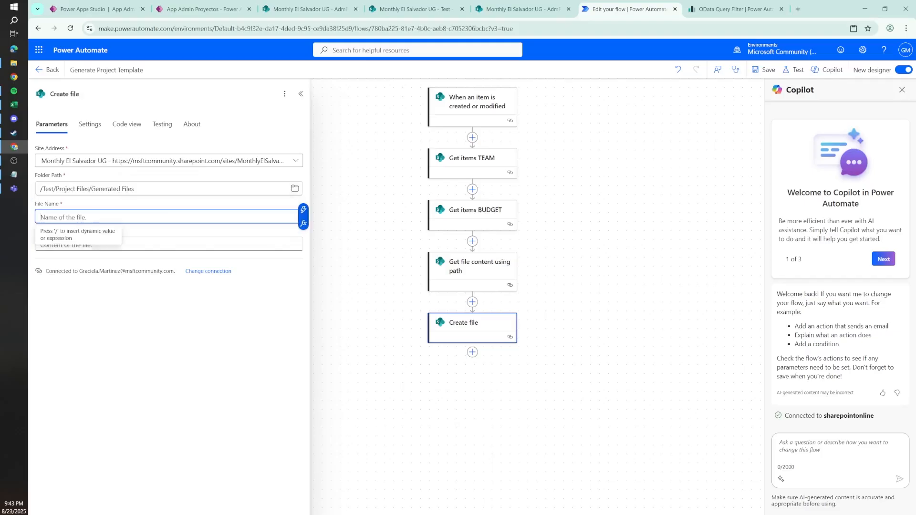
{"action": "left_click", "coordinate": [305, 210]}
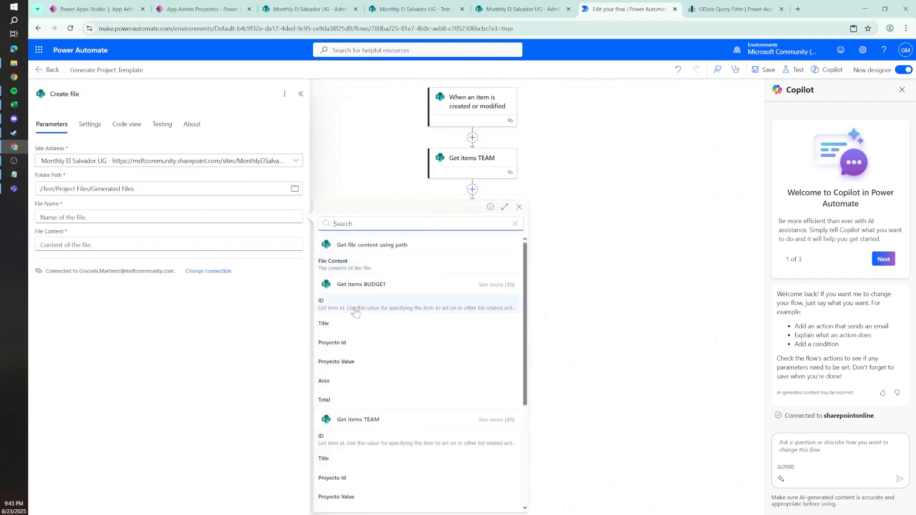
{"action": "left_click", "coordinate": [335, 311]}
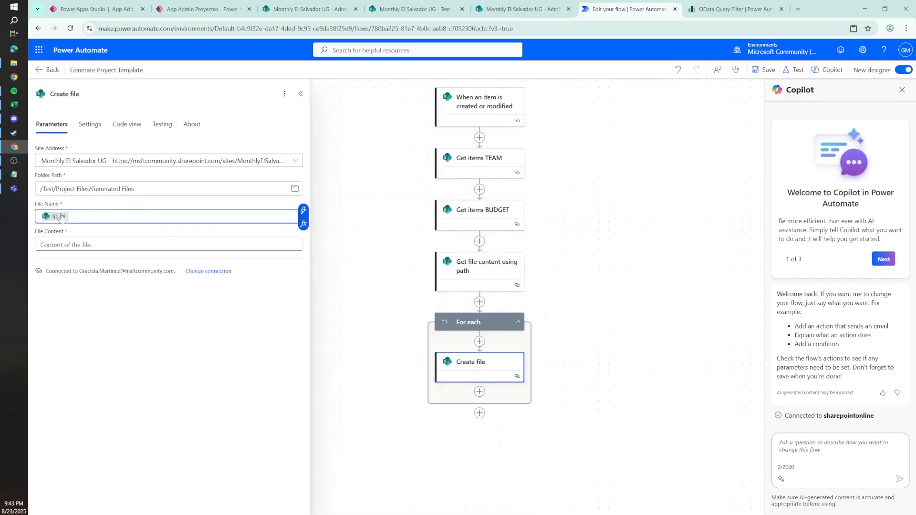
{"action": "left_click", "coordinate": [63, 217]}
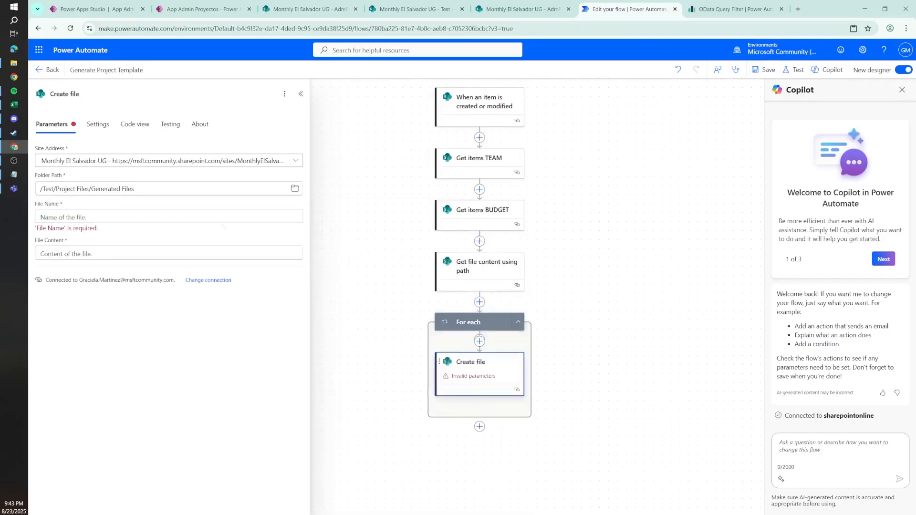
Step: Insert the ID of the When an item is created or modified trigger into the Create file action's File Name
{"action": "left_click", "coordinate": [210, 218]}
{"action": "left_click", "coordinate": [305, 213]}
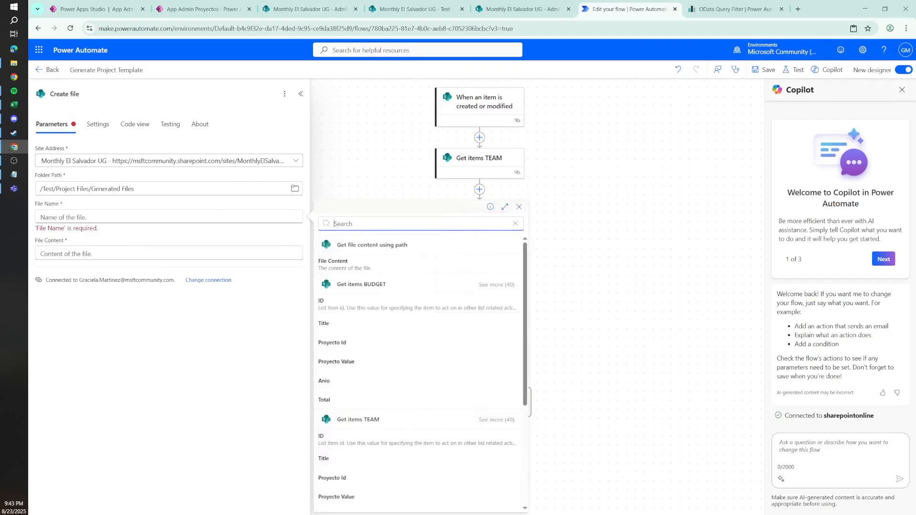
{"action": "type", "text": "id"}
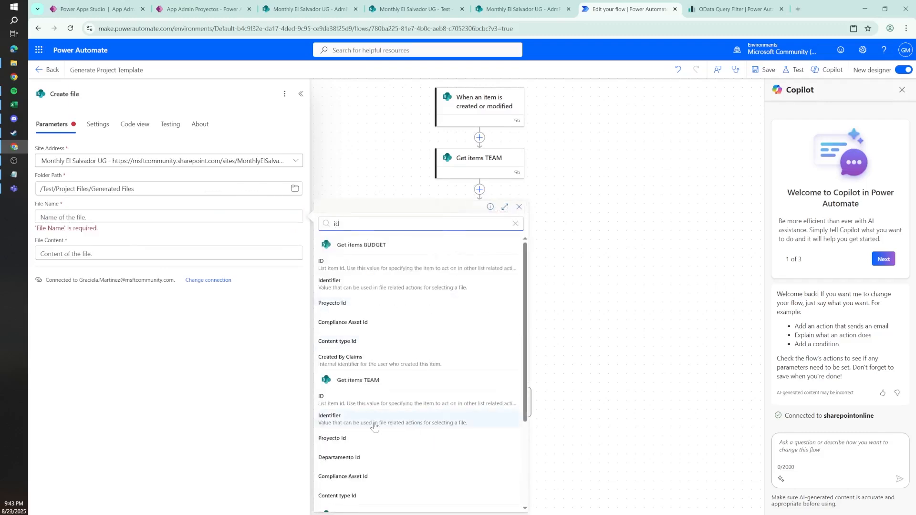
{"action": "scroll", "coordinate": [525, 389], "scroll_direction": "down", "scroll_amount": 3}
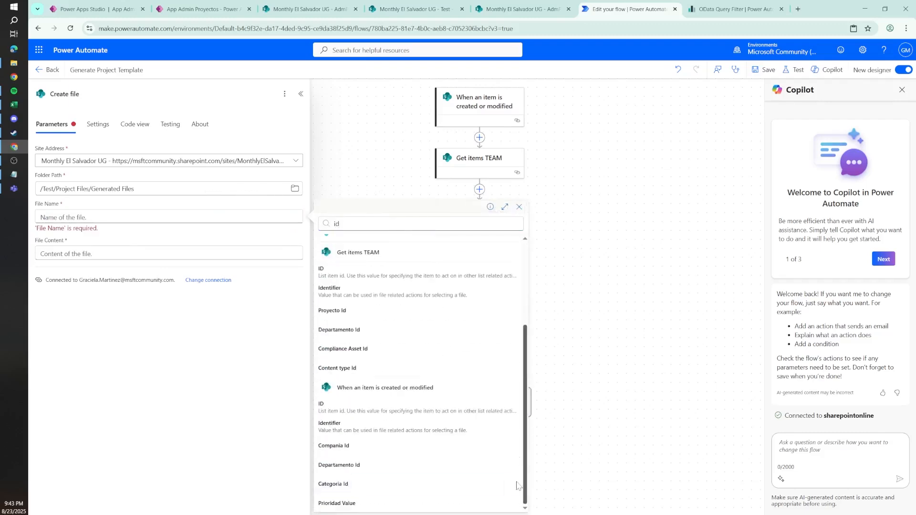
{"action": "left_click", "coordinate": [354, 408]}
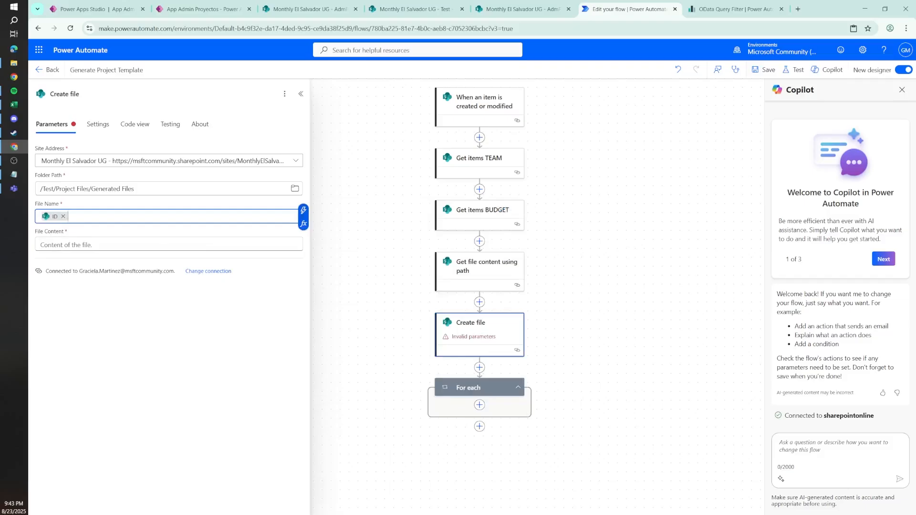
Step: Complete the File Name after the ID with an underscore, a guid() expression and the .xlsx extension
{"action": "type", "text": "."}
{"action": "left_click", "coordinate": [304, 211]}
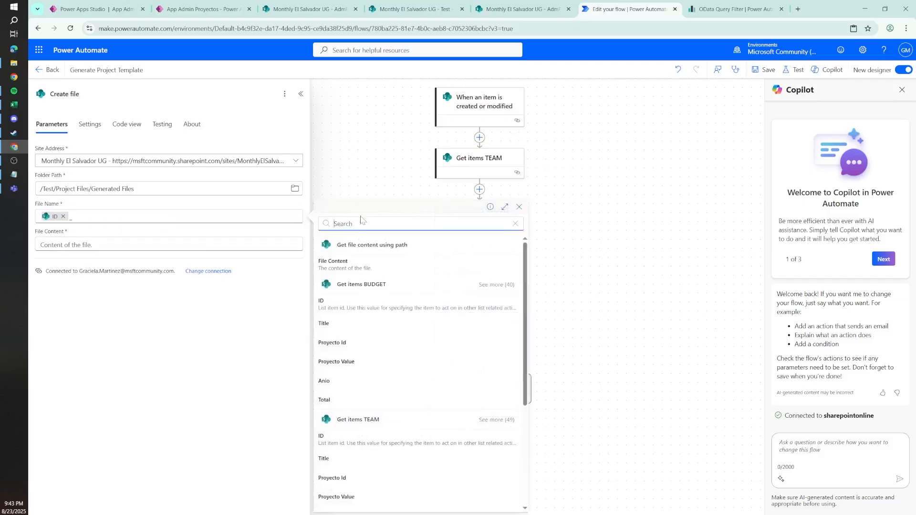
{"action": "left_click", "coordinate": [288, 220]}
{"action": "left_click", "coordinate": [304, 223]}
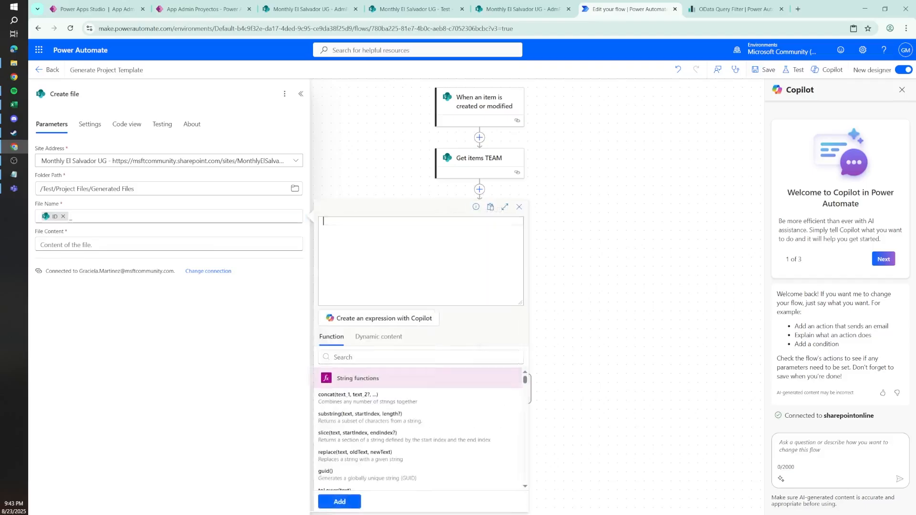
{"action": "type", "text": "guid("}
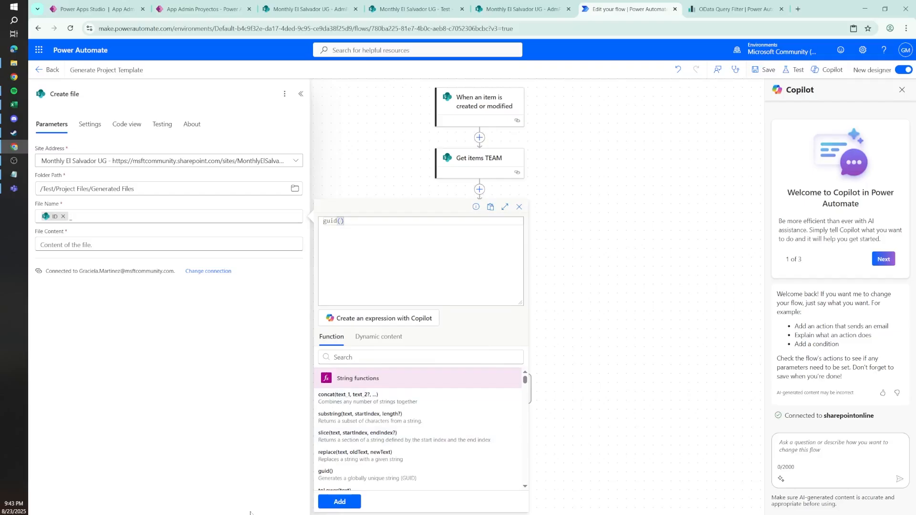
{"action": "left_click", "coordinate": [329, 502]}
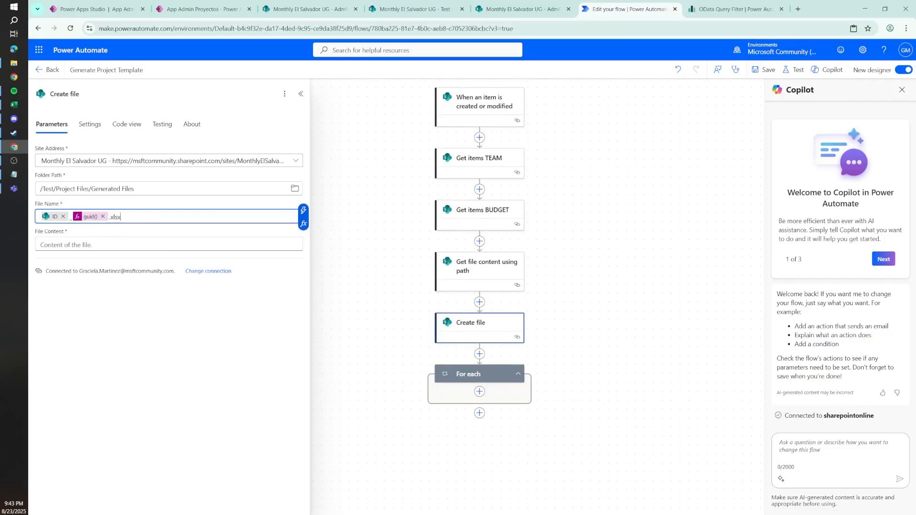
Step: Set the Create file action's File Content to the File Content output of Get file content using path
{"action": "left_click", "coordinate": [92, 245]}
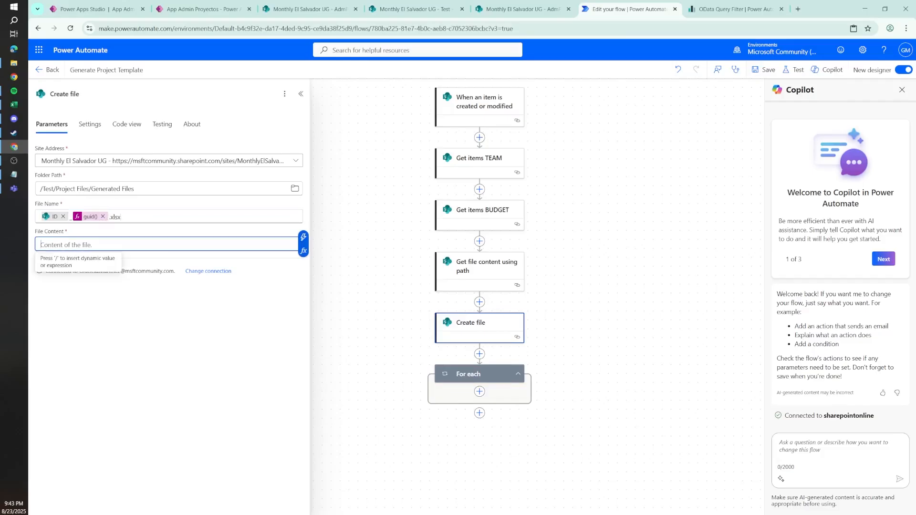
{"action": "left_click", "coordinate": [303, 237]}
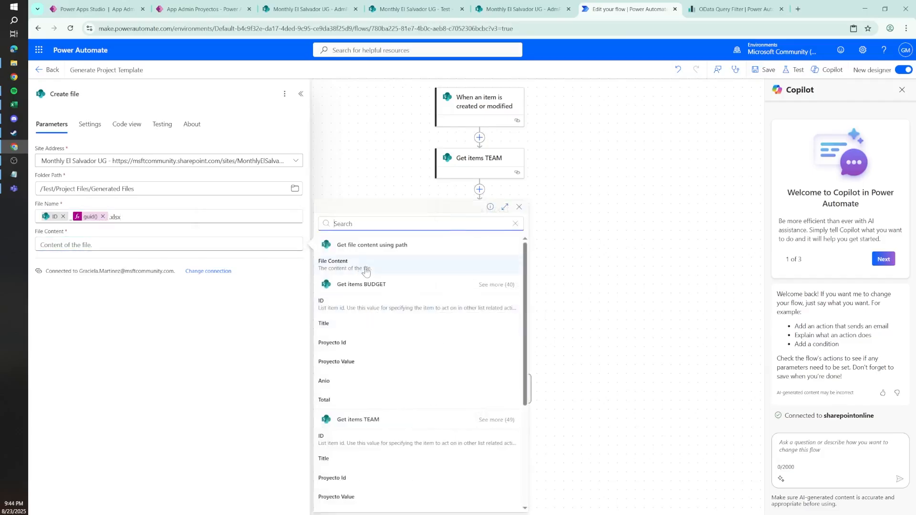
{"action": "left_click", "coordinate": [365, 267]}
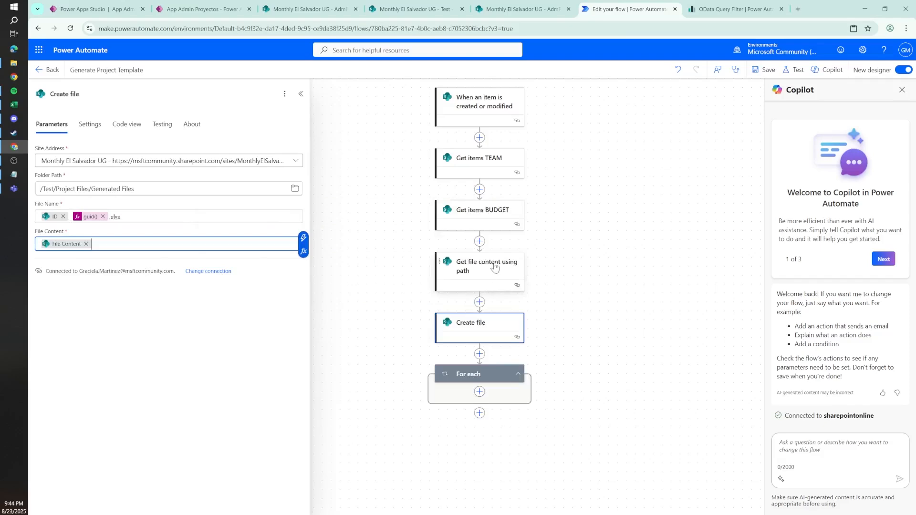
Step: Delete the empty For each loop below the Create file action
{"action": "right_click", "coordinate": [499, 378]}
{"action": "left_click", "coordinate": [513, 382]}
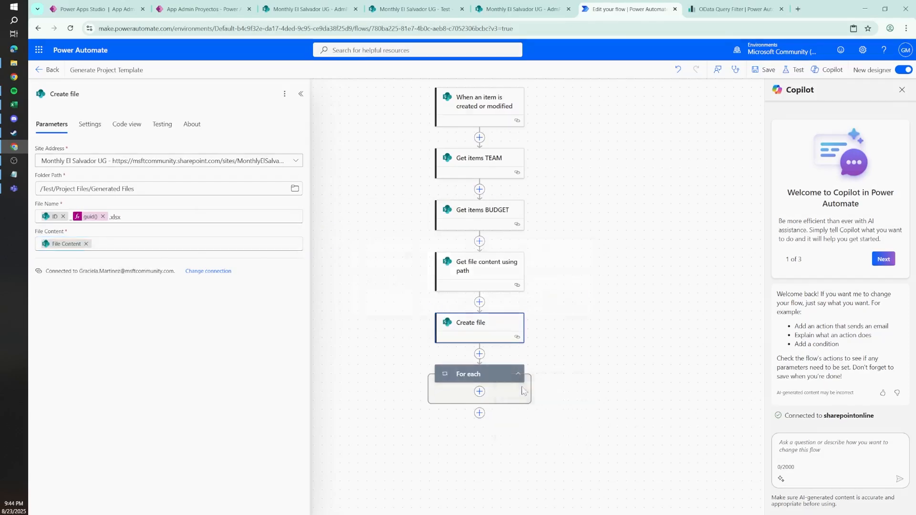
{"action": "left_click", "coordinate": [572, 302]}
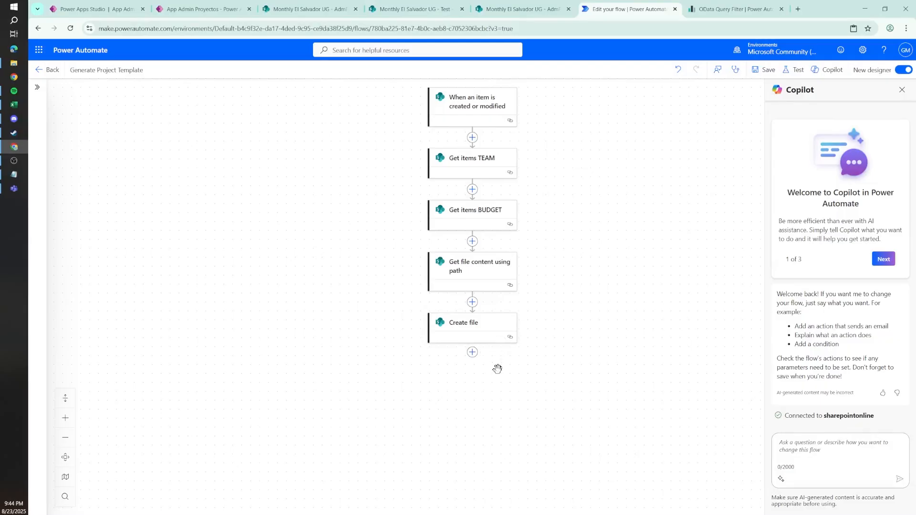
Step: Switch to Project Template.xlsx in Excel and review its Project Team and budget tables before returning to the flow
{"action": "left_click", "coordinate": [14, 104]}
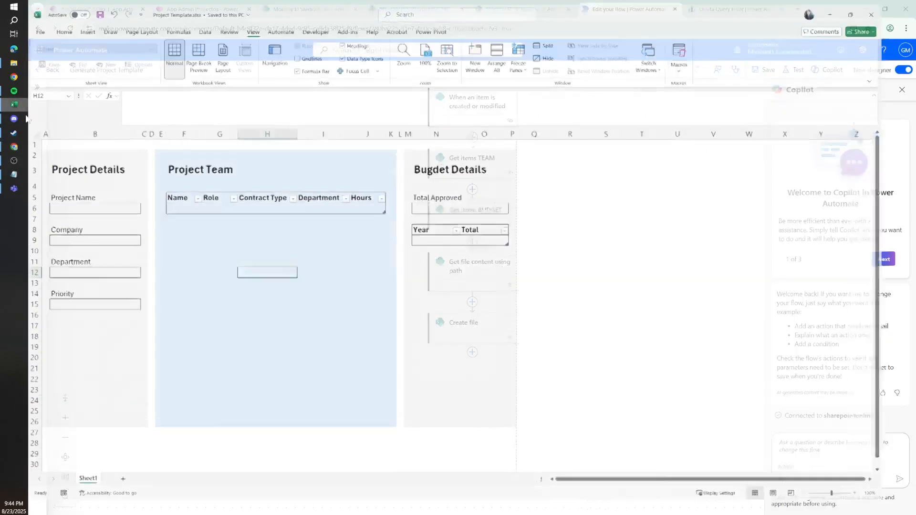
{"action": "left_click_drag", "start_coordinate": [189, 200], "coordinate": [518, 243]}
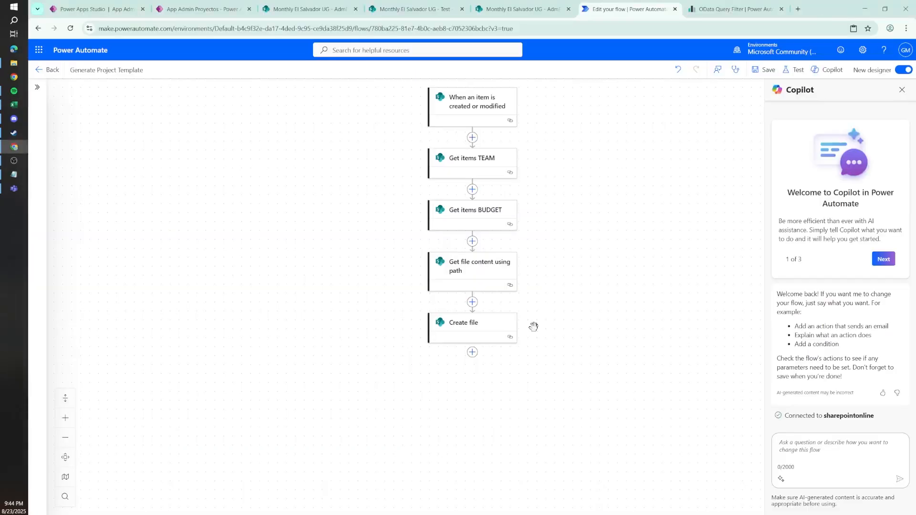
{"action": "left_click", "coordinate": [863, 10]}
Step: Append an Excel Online (Business) Add a row into a table action after Create file
{"action": "left_click", "coordinate": [473, 353]}
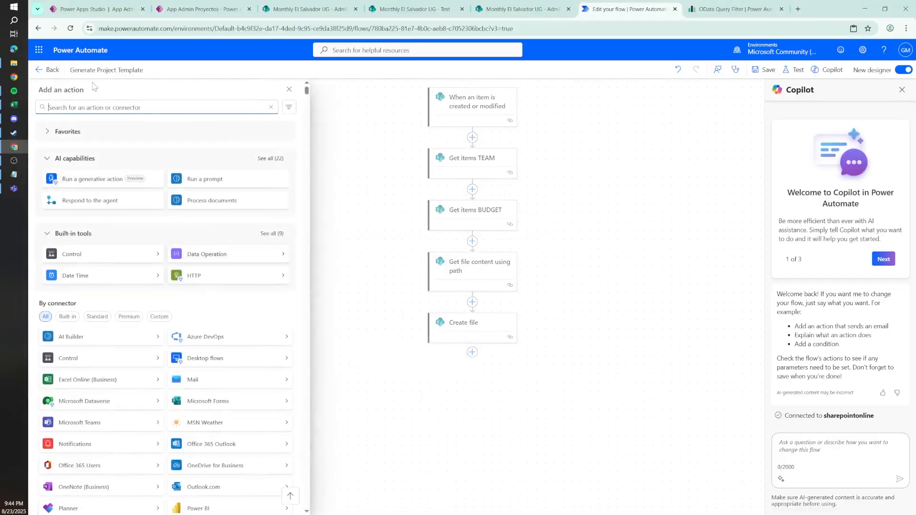
{"action": "type", "text": "add row"}
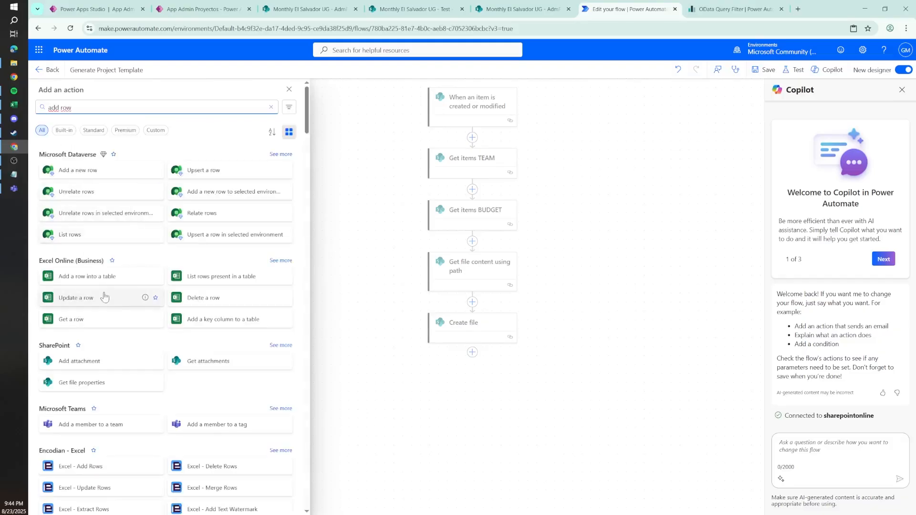
{"action": "left_click", "coordinate": [100, 278]}
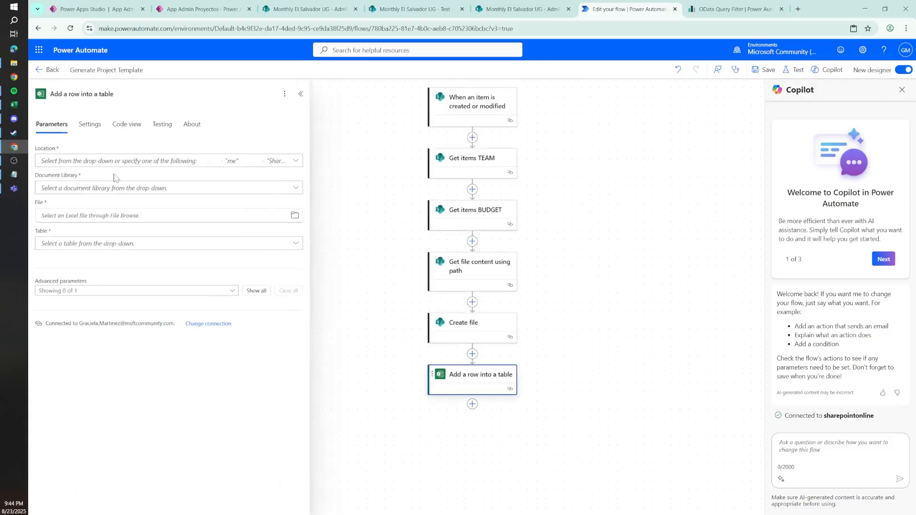
Step: Set the new action's Location to SharePoint Site - Monthly El Salvador UG and its Document Library to Test
{"action": "left_click", "coordinate": [72, 162]}
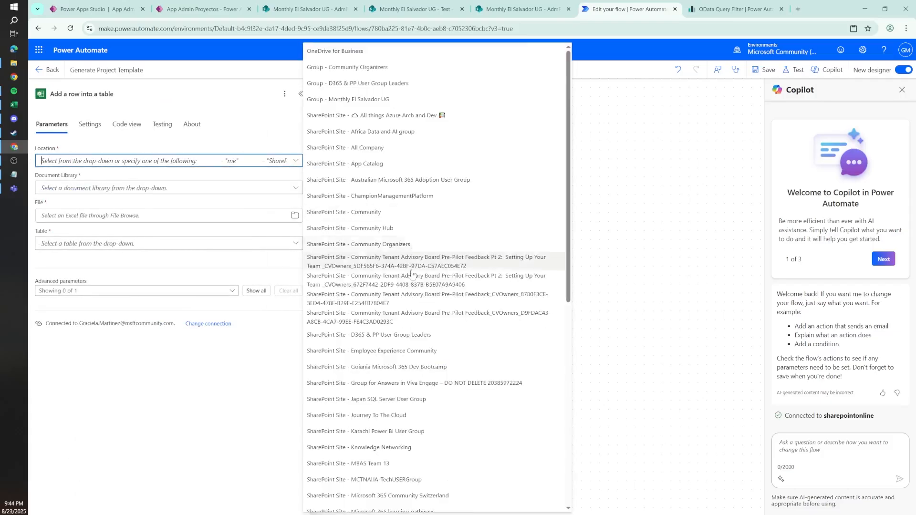
{"action": "type", "text": "el s"}
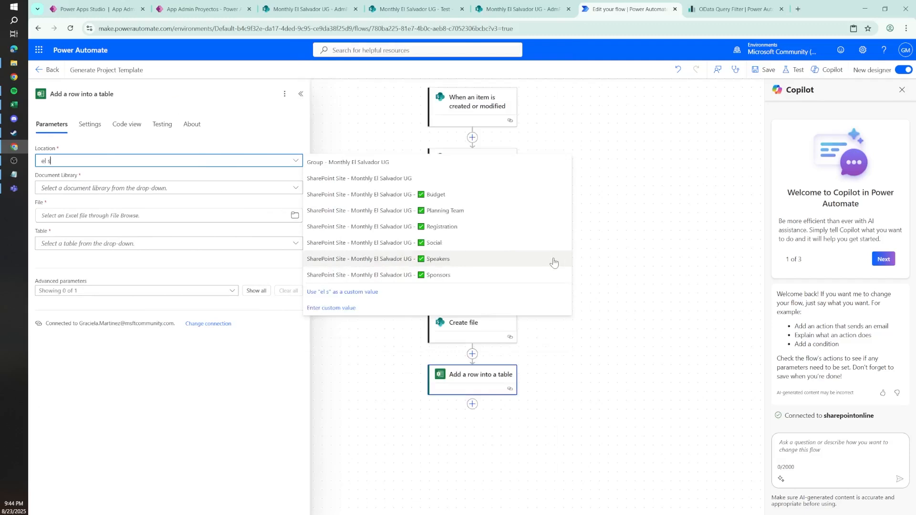
{"action": "left_click", "coordinate": [380, 180]}
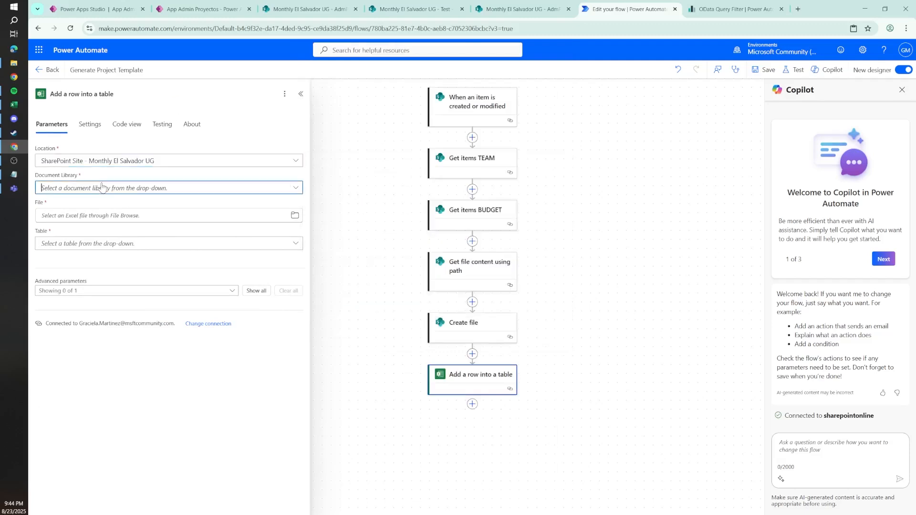
{"action": "left_click", "coordinate": [104, 188]}
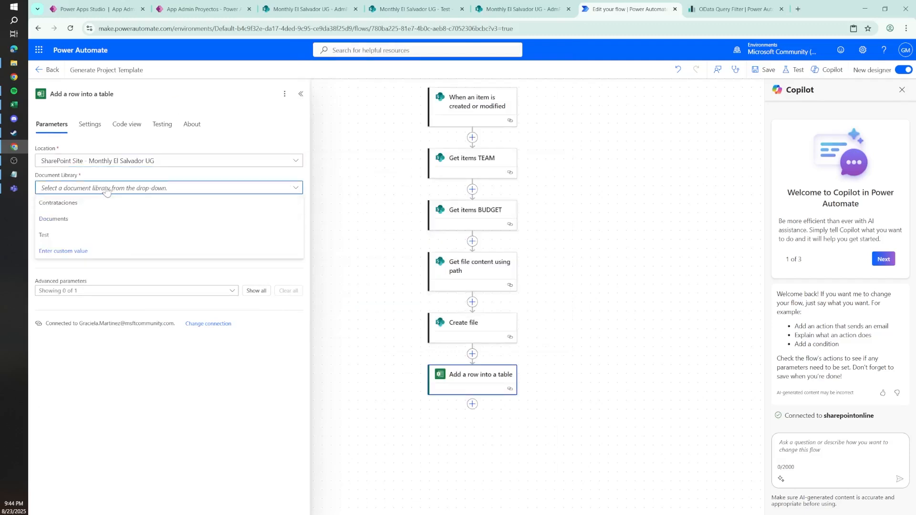
{"action": "left_click", "coordinate": [54, 236]}
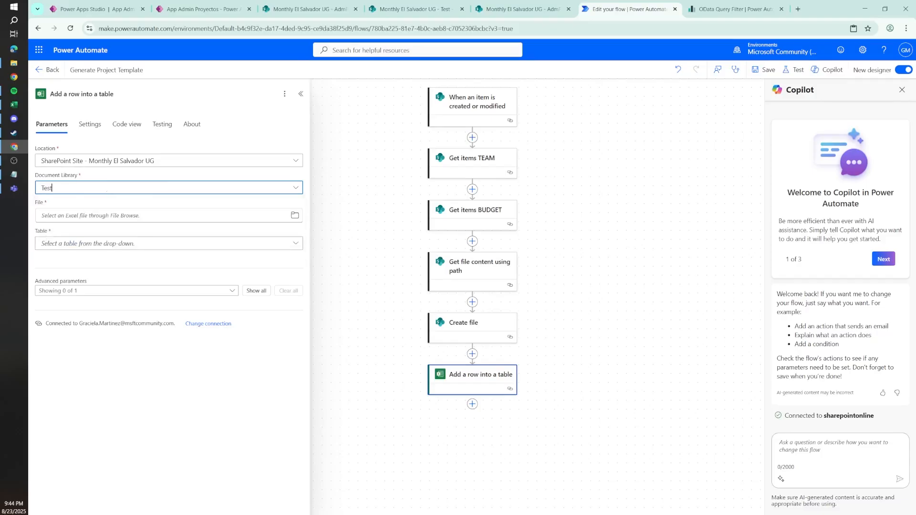
Step: Set the action's File to /Project Files/Project Template.xlsx by browsing the library, and its Table to Table1
{"action": "key", "text": "Tab"}
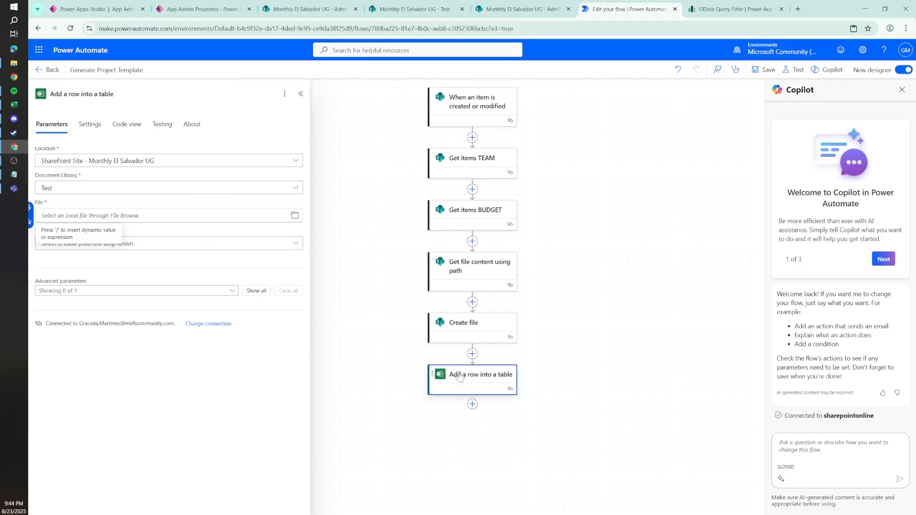
{"action": "left_click", "coordinate": [295, 216]}
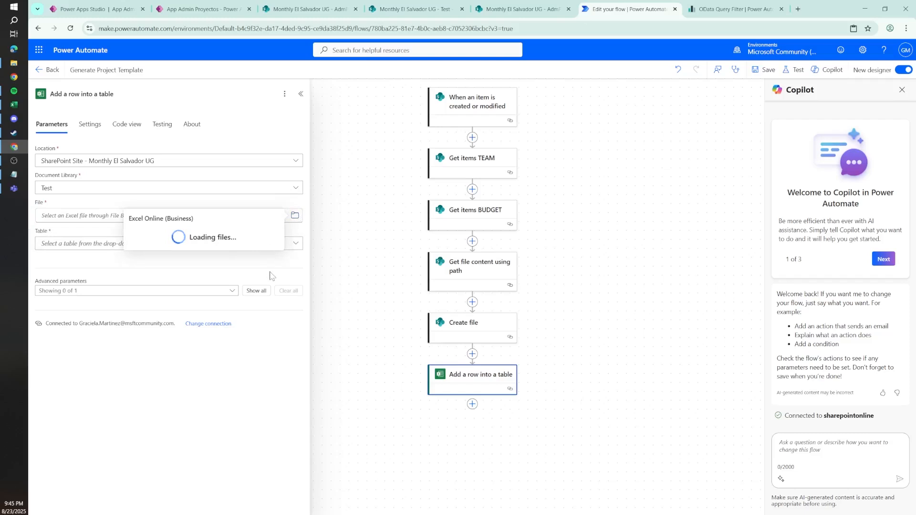
{"action": "left_click", "coordinate": [276, 232]}
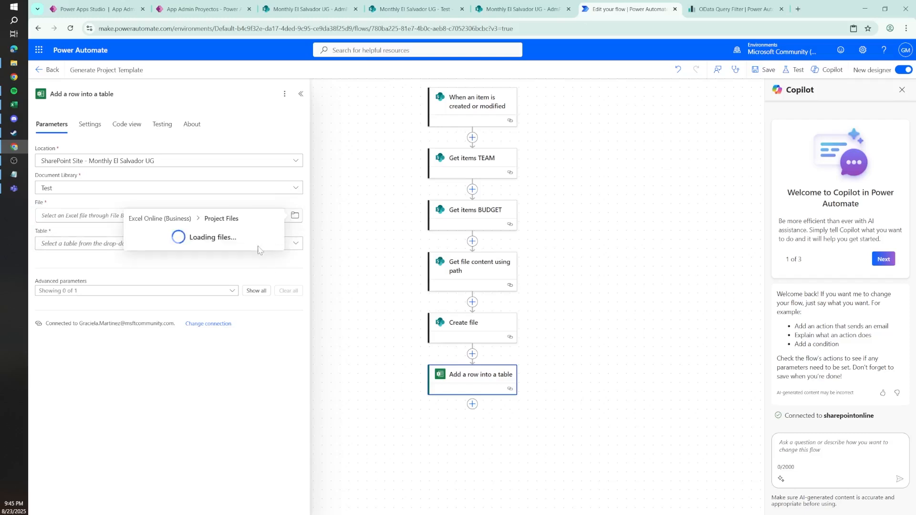
{"action": "left_click", "coordinate": [175, 247]}
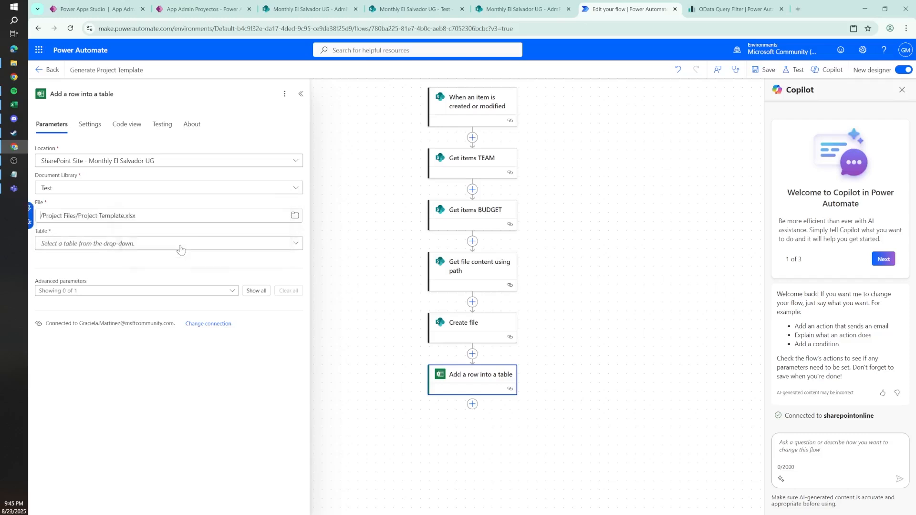
{"action": "left_click", "coordinate": [144, 246]}
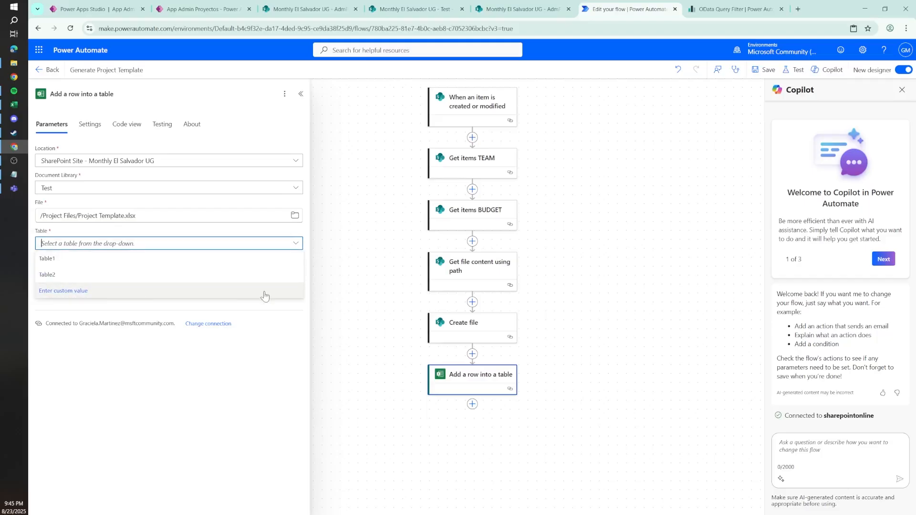
{"action": "left_click", "coordinate": [84, 259]}
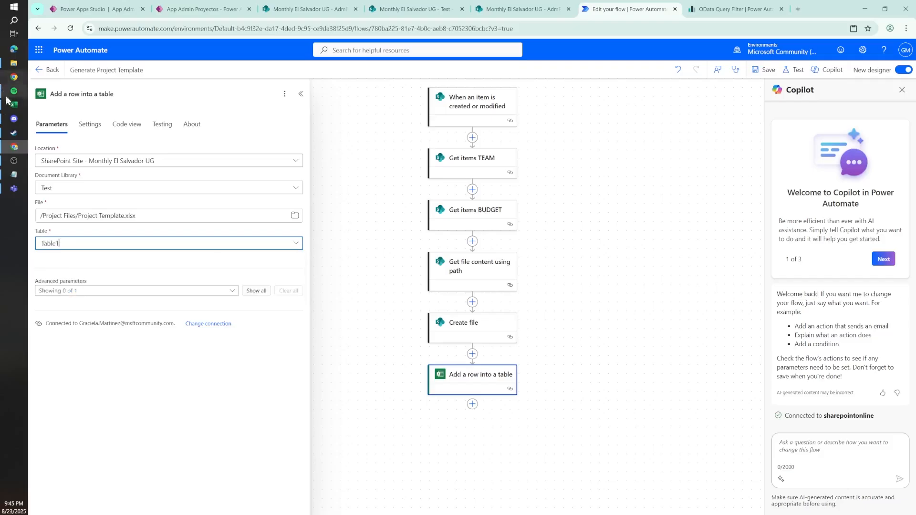
Step: Switch to the Excel template and check the table names of the Project Team and budget tables
{"action": "left_click", "coordinate": [10, 102]}
{"action": "left_click", "coordinate": [332, 202]}
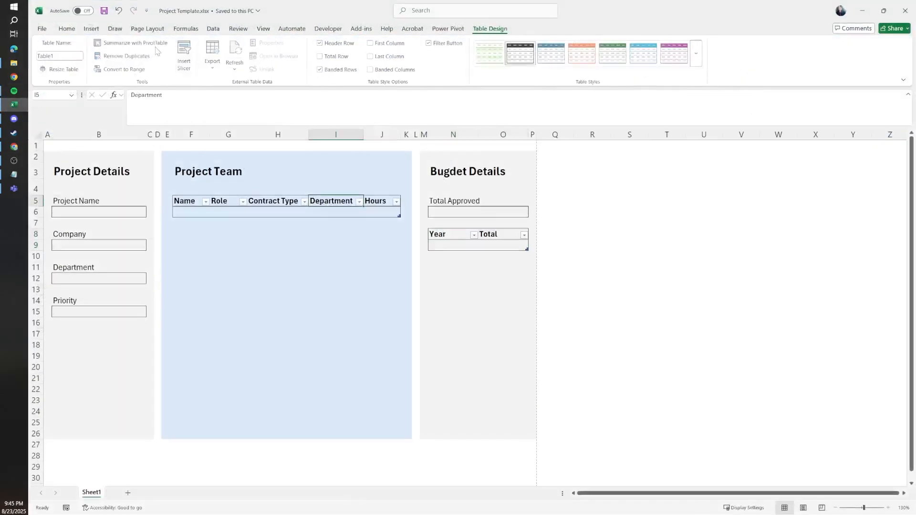
{"action": "left_click", "coordinate": [491, 242]}
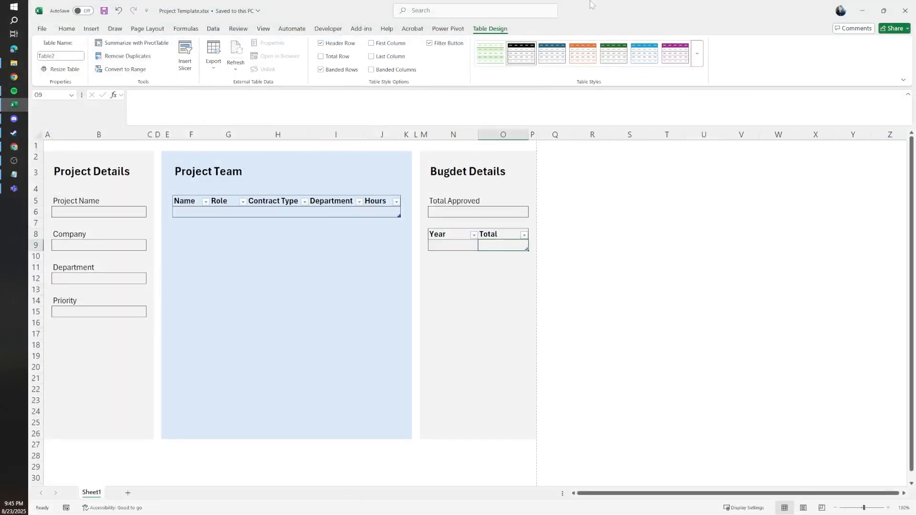
Step: Back in the flow, rename the action to Add a row into a table TEAM and show its Name, Role, Contract Type, Department and Hours parameters
{"action": "left_click", "coordinate": [863, 10]}
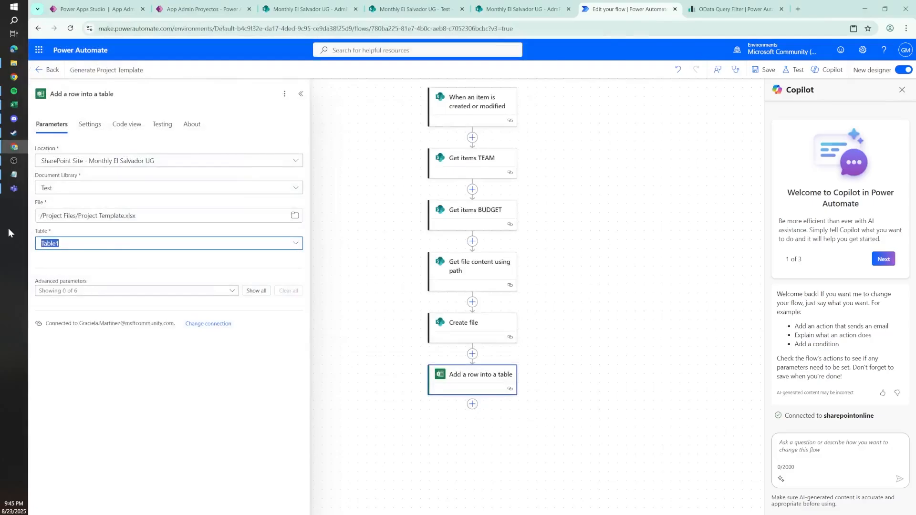
{"action": "left_click", "coordinate": [118, 93]}
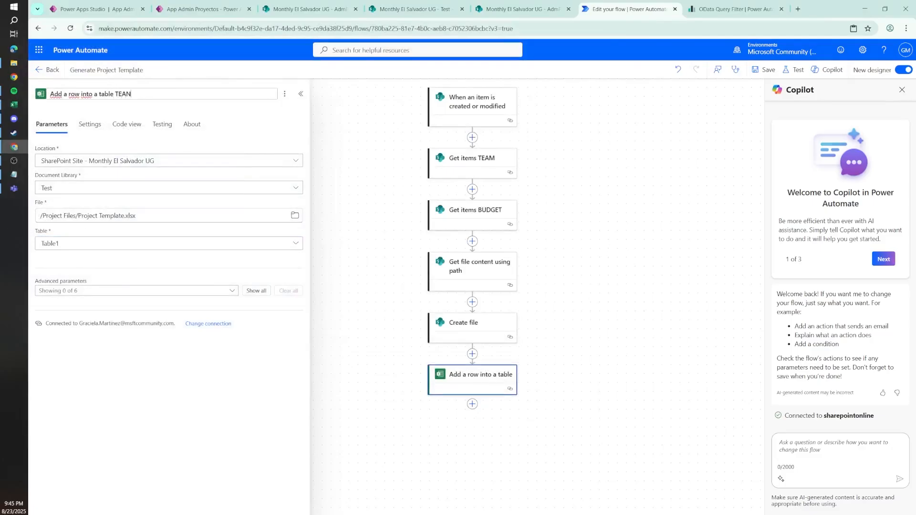
{"action": "left_click", "coordinate": [119, 290]}
{"action": "left_click", "coordinate": [43, 340]}
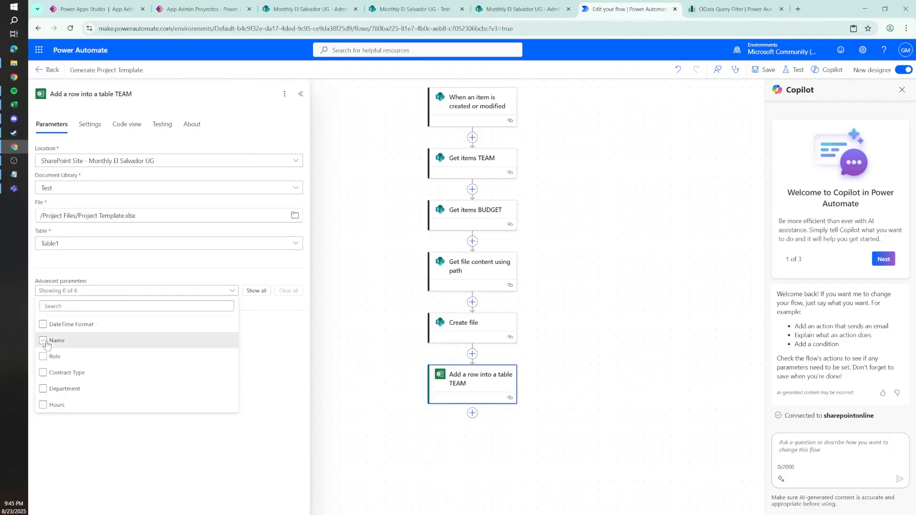
{"action": "left_click", "coordinate": [43, 357]}
{"action": "left_click", "coordinate": [43, 372]}
{"action": "left_click", "coordinate": [43, 389]}
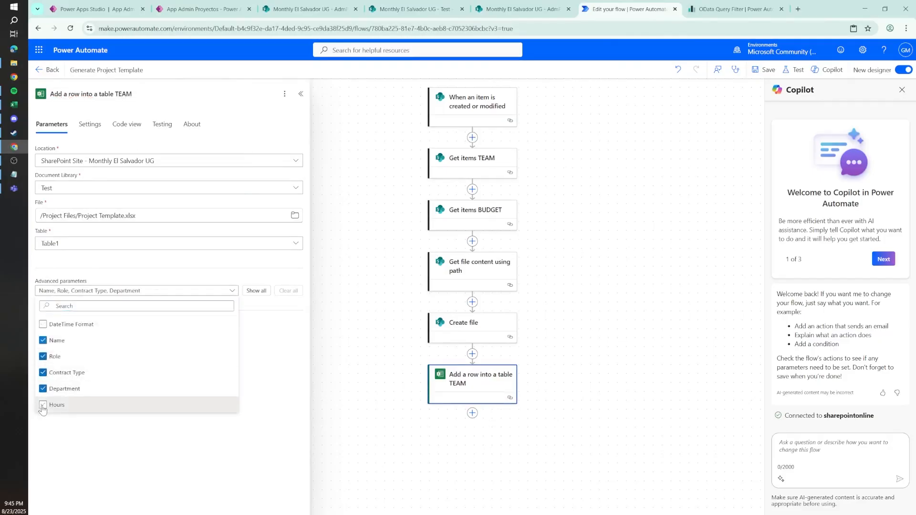
{"action": "left_click", "coordinate": [43, 405]}
{"action": "left_click", "coordinate": [113, 276]}
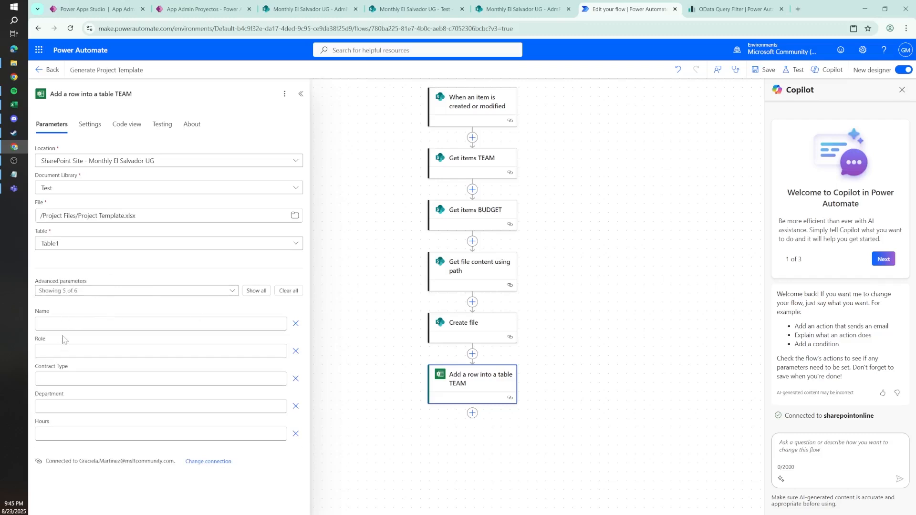
Step: Fill the action's Name parameter with Nombre DisplayName from Get items TEAM
{"action": "left_click", "coordinate": [163, 323]}
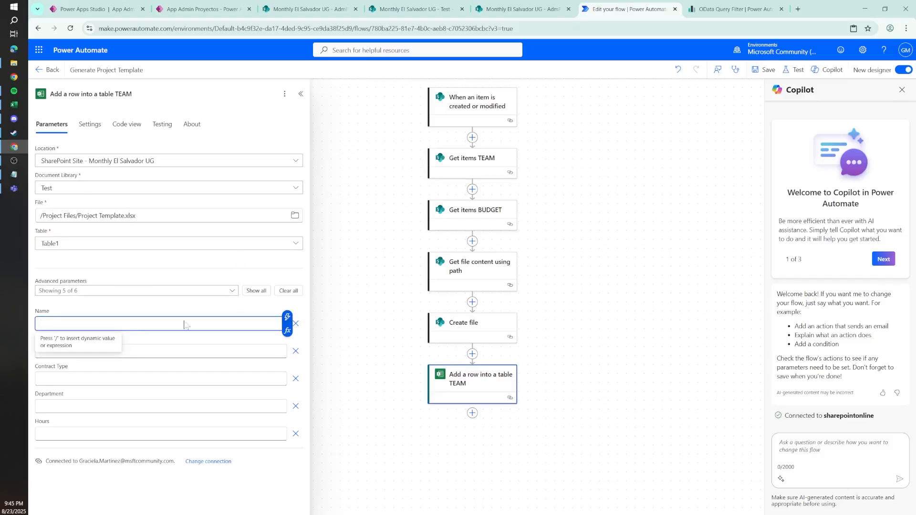
{"action": "left_click", "coordinate": [288, 317]}
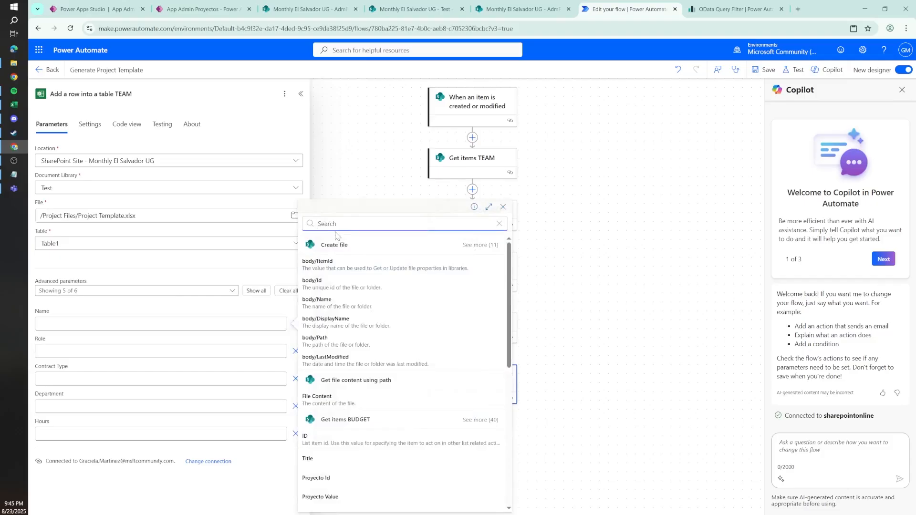
{"action": "type", "text": "NAMR"}
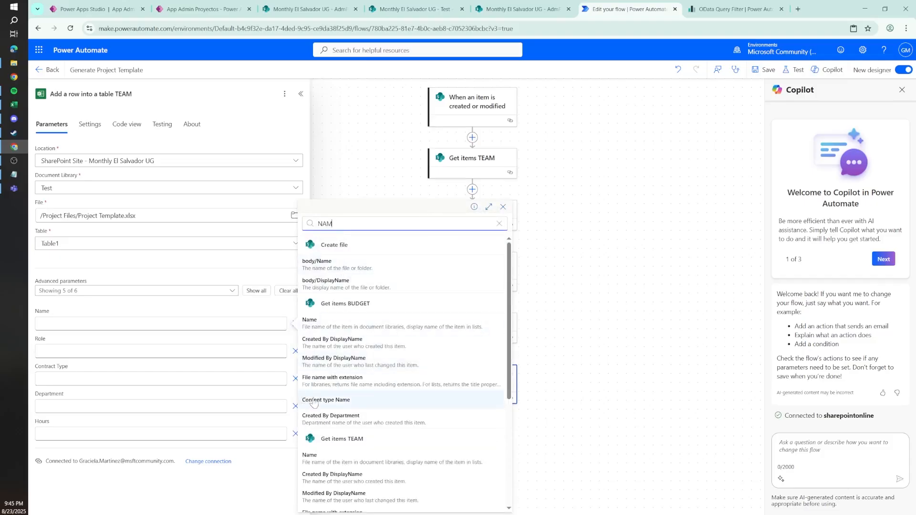
{"action": "left_click_drag", "start_coordinate": [509, 376], "coordinate": [498, 444]}
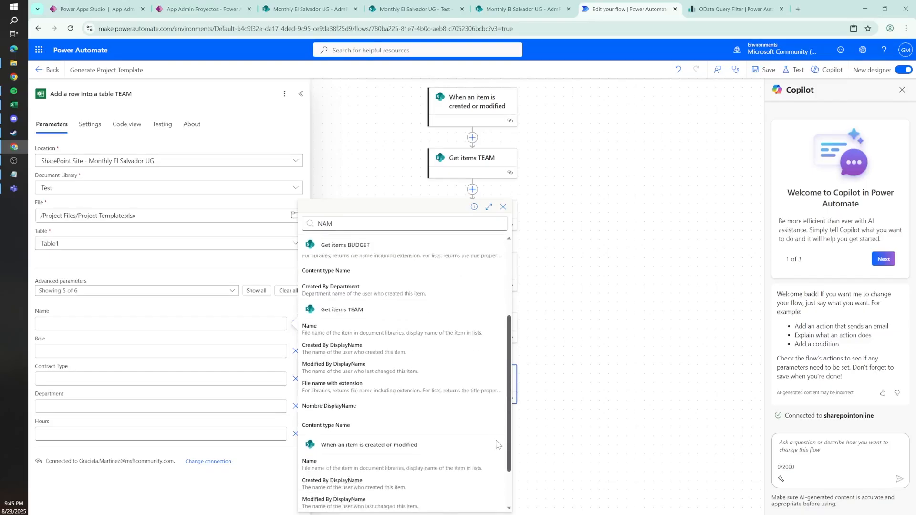
{"action": "left_click", "coordinate": [359, 410]}
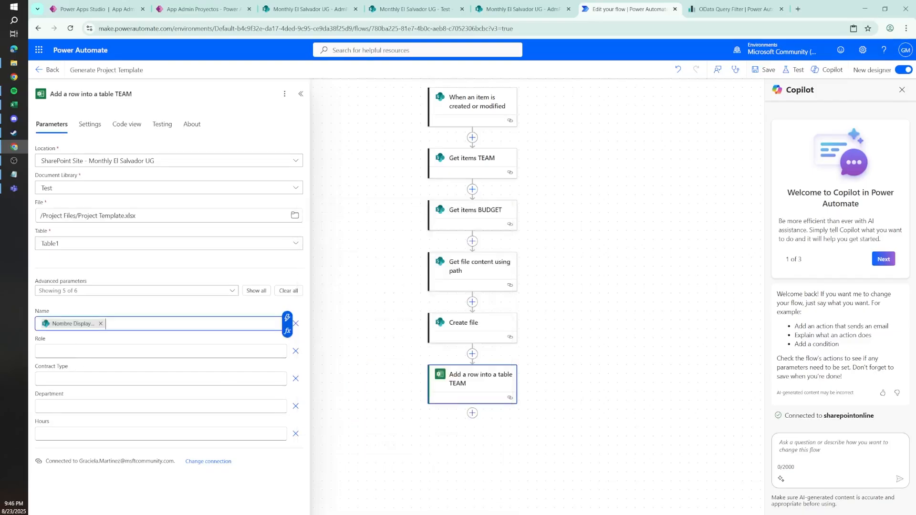
Step: Fill the Role parameter with the Rol Value dynamic content from Get items TEAM
{"action": "left_click", "coordinate": [265, 352]}
{"action": "left_click", "coordinate": [287, 345]}
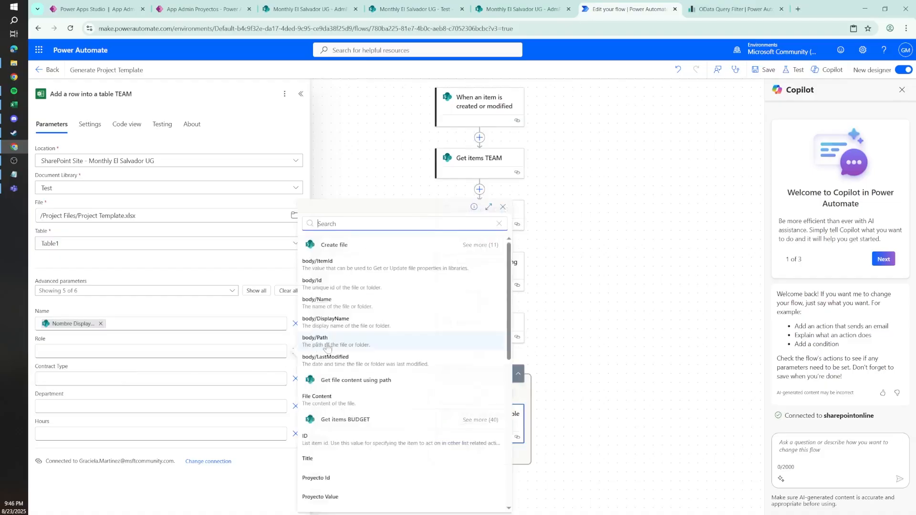
{"action": "type", "text": "rol"}
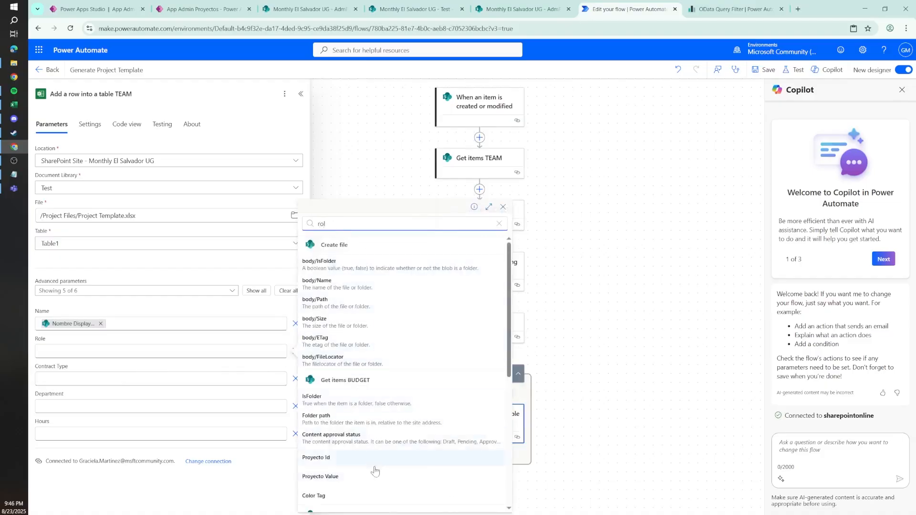
{"action": "scroll", "coordinate": [509, 343], "scroll_direction": "down", "scroll_amount": 5}
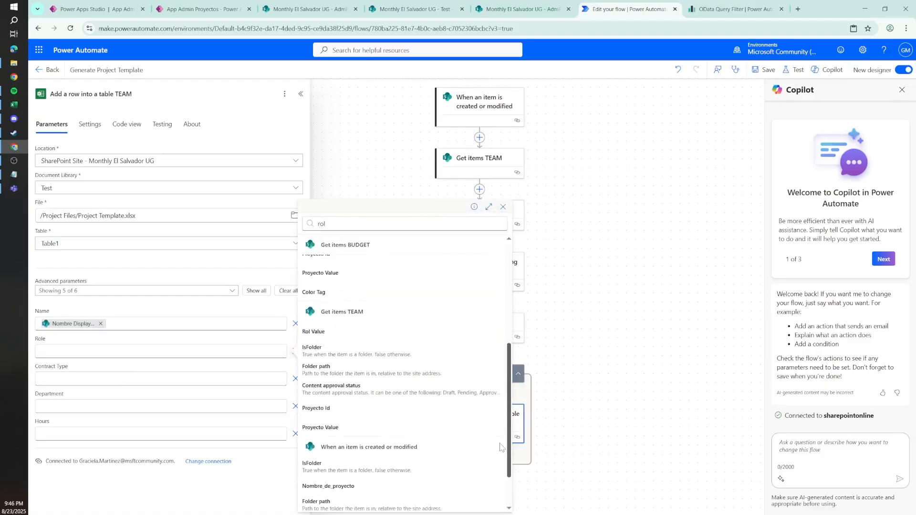
{"action": "left_click", "coordinate": [340, 318]}
Step: Search the dynamic content for the Contract Type parameter using the terms contract and type
{"action": "left_click", "coordinate": [138, 378]}
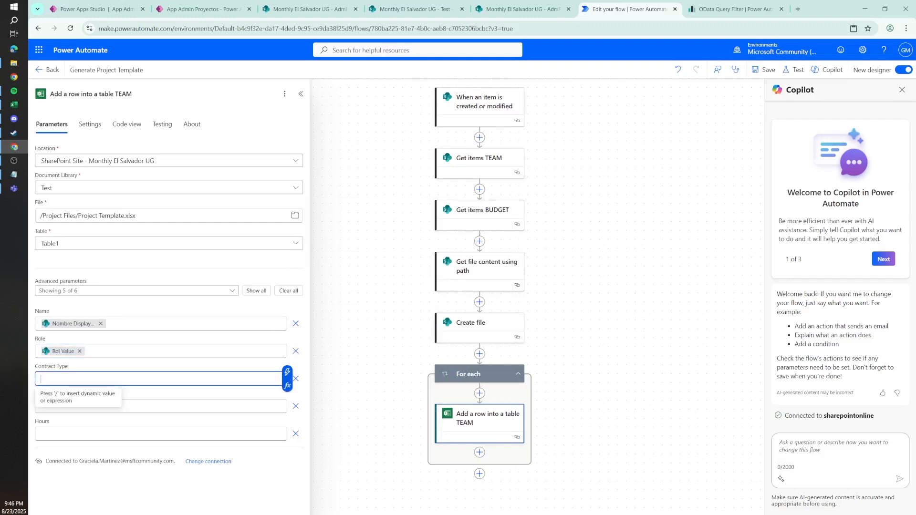
{"action": "left_click", "coordinate": [287, 372]}
{"action": "type", "text": "contract"}
{"action": "key", "text": "ctrl+a"}
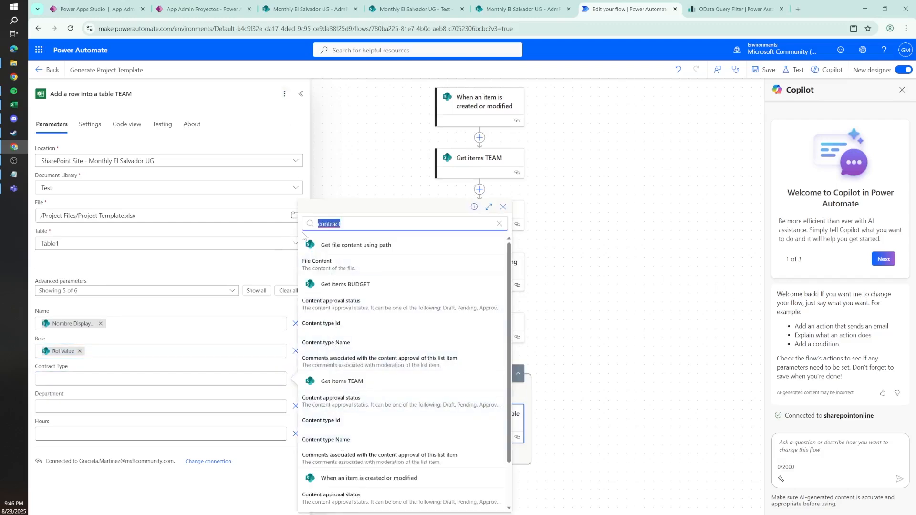
{"action": "type", "text": "type"}
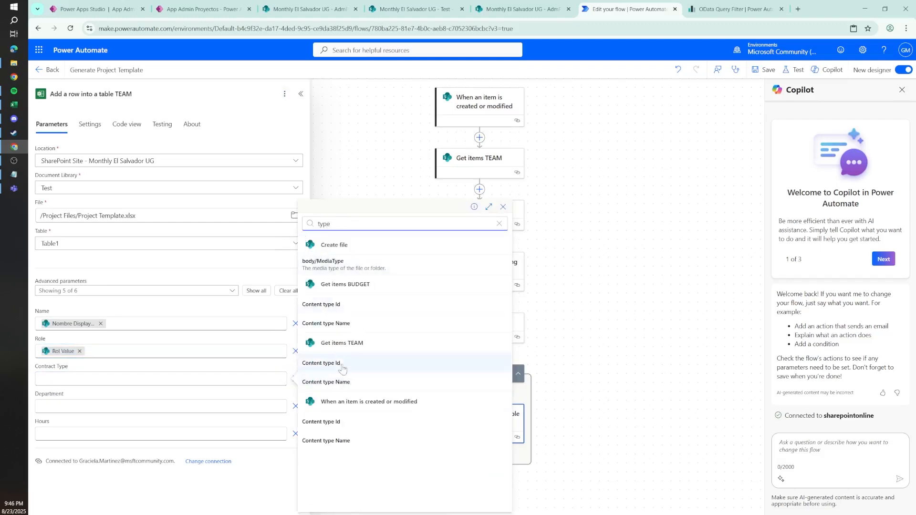
Step: Check the column names in the AdmProyecto_Equipo SharePoint list and fill Contract Type with Tipo_equipo Value from Get items TEAM
{"action": "left_click", "coordinate": [399, 4]}
{"action": "left_click", "coordinate": [329, 4]}
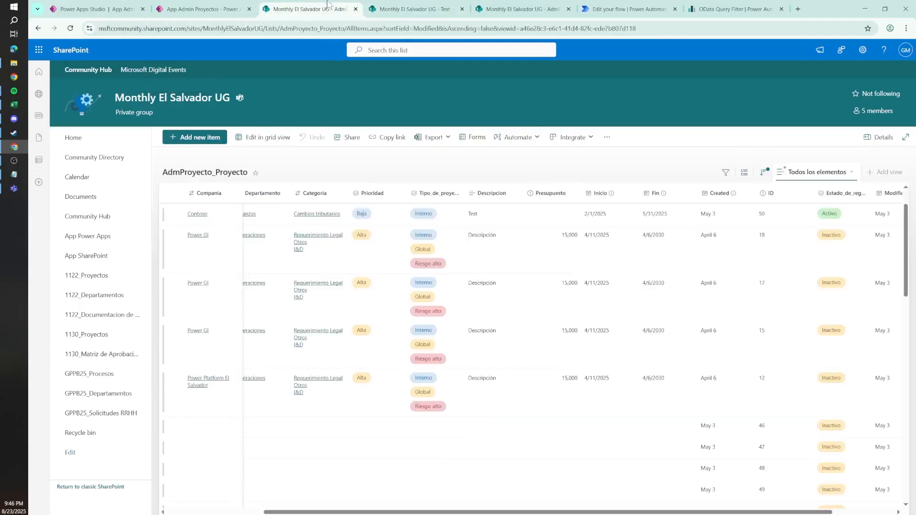
{"action": "left_click", "coordinate": [421, 5]}
{"action": "key", "text": "alt+Left"}
{"action": "key", "text": "alt+Left"}
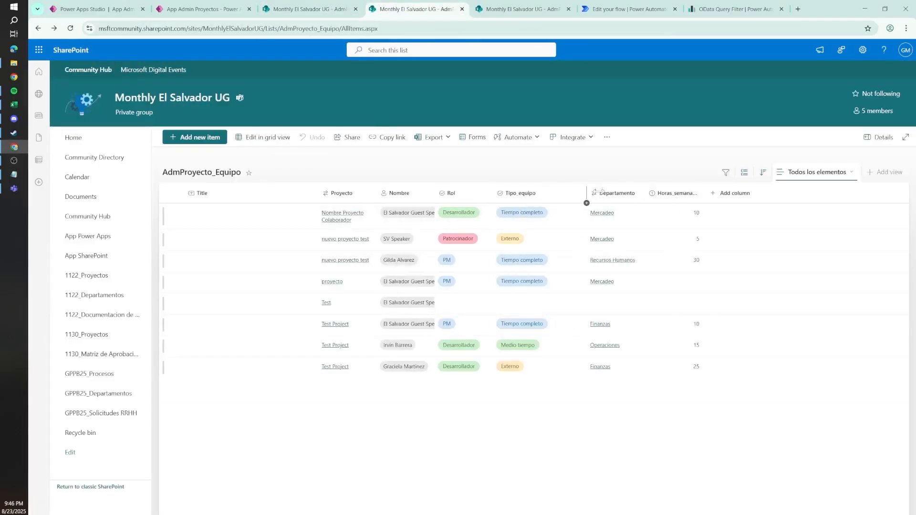
{"action": "left_click", "coordinate": [620, 5]}
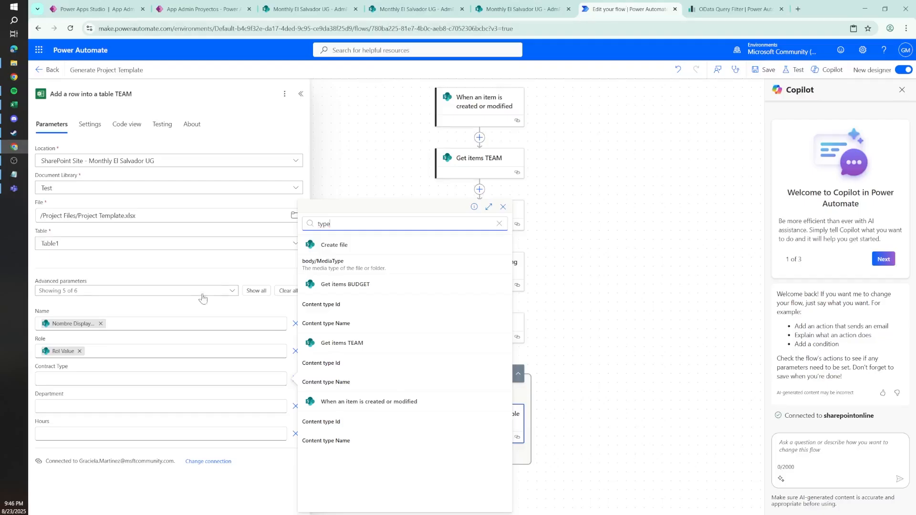
{"action": "type", "text": "tipo"}
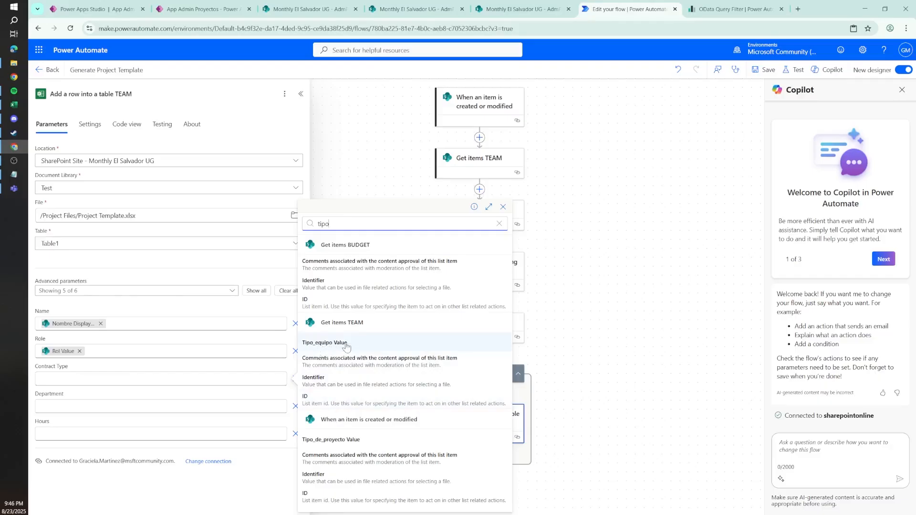
{"action": "left_click", "coordinate": [343, 345]}
Step: Fill the Department parameter with Departamento Value from Get items TEAM
{"action": "left_click", "coordinate": [267, 406]}
{"action": "left_click", "coordinate": [287, 401]}
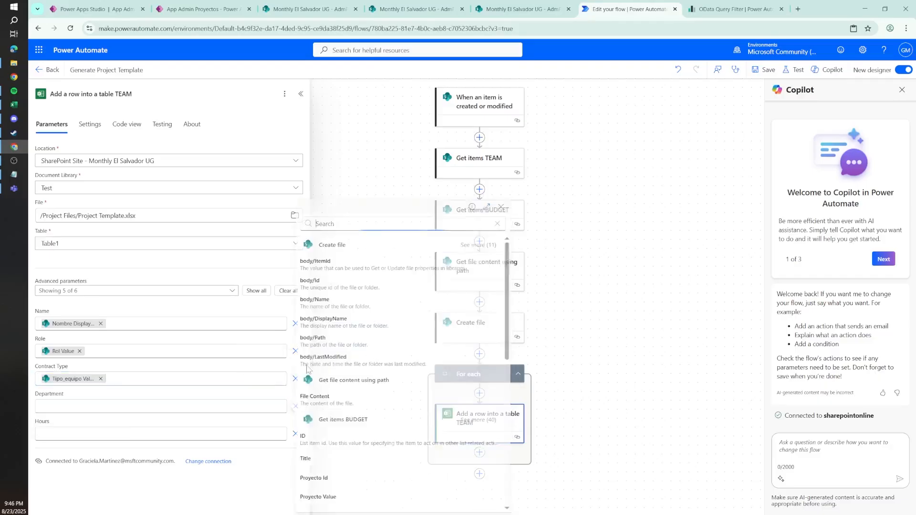
{"action": "type", "text": "depart"}
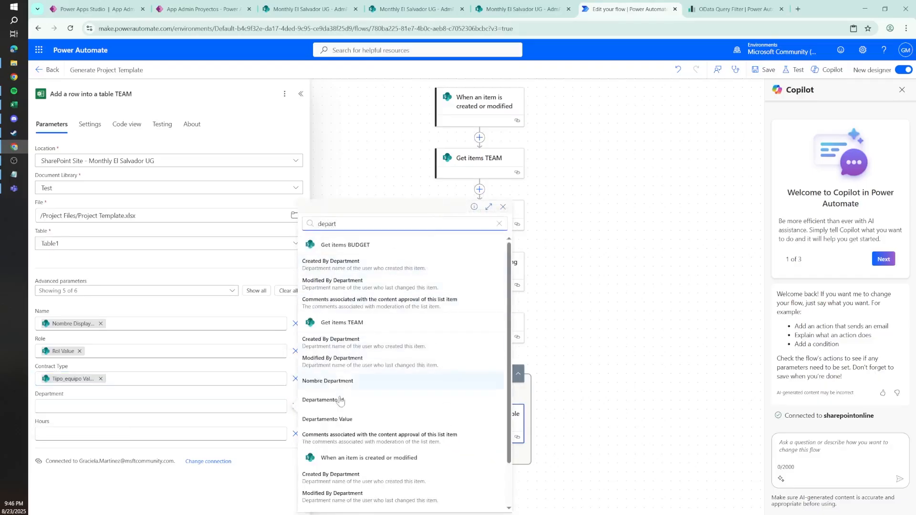
{"action": "left_click", "coordinate": [362, 420]}
Step: Fill the Hours parameter with the Horas_semanales dynamic content from Get items TEAM
{"action": "left_click", "coordinate": [279, 434]}
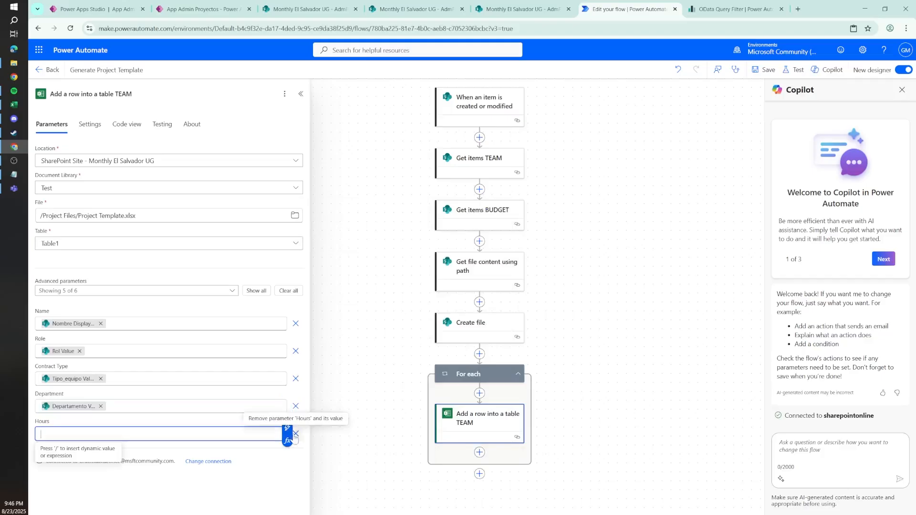
{"action": "left_click", "coordinate": [287, 428]}
{"action": "type", "text": "ho"}
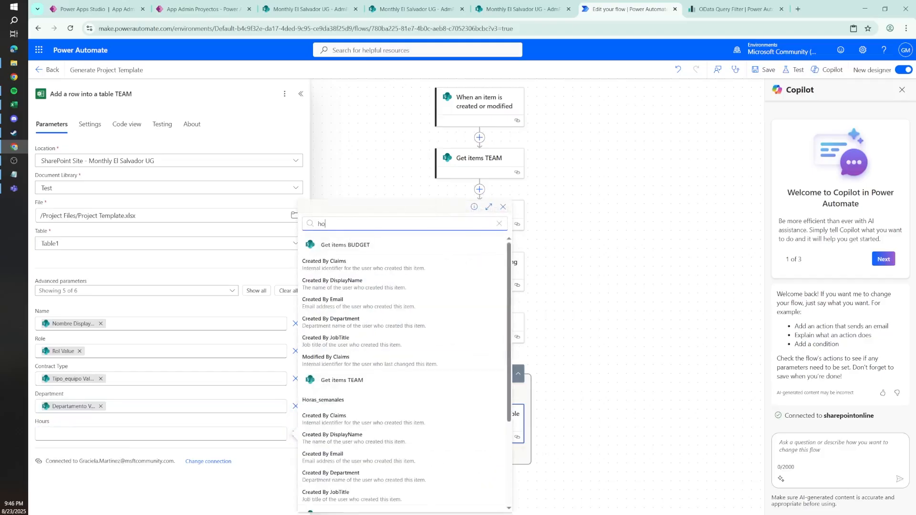
{"action": "type", "text": "ras"}
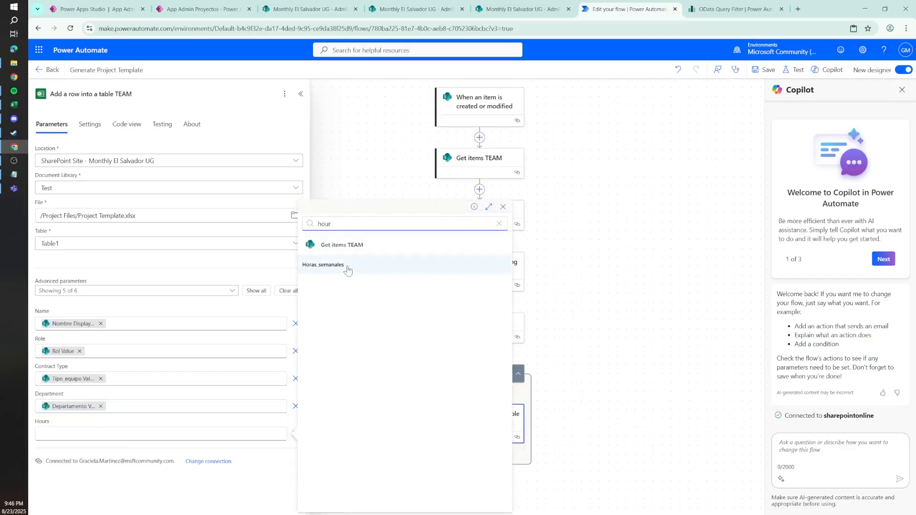
{"action": "left_click", "coordinate": [347, 267]}
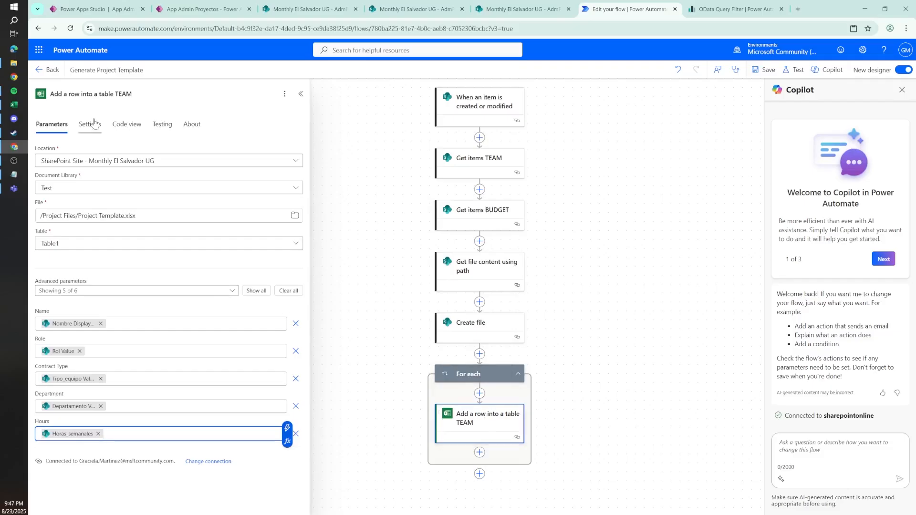
Step: Copy the five item mapping lines from the action's code into a Notepad note under the heading Table1
{"action": "left_click", "coordinate": [123, 129]}
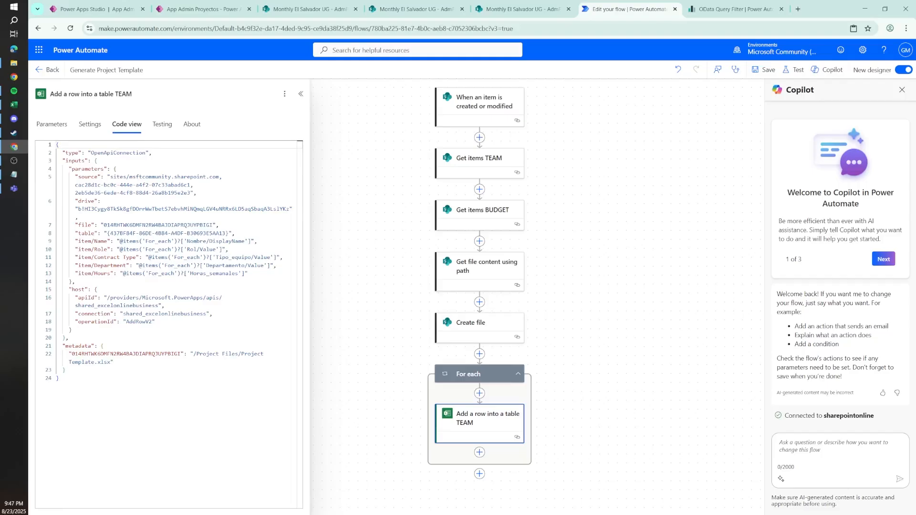
{"action": "left_click_drag", "start_coordinate": [248, 273], "coordinate": [56, 241]}
{"action": "key", "text": "ctrl+c"}
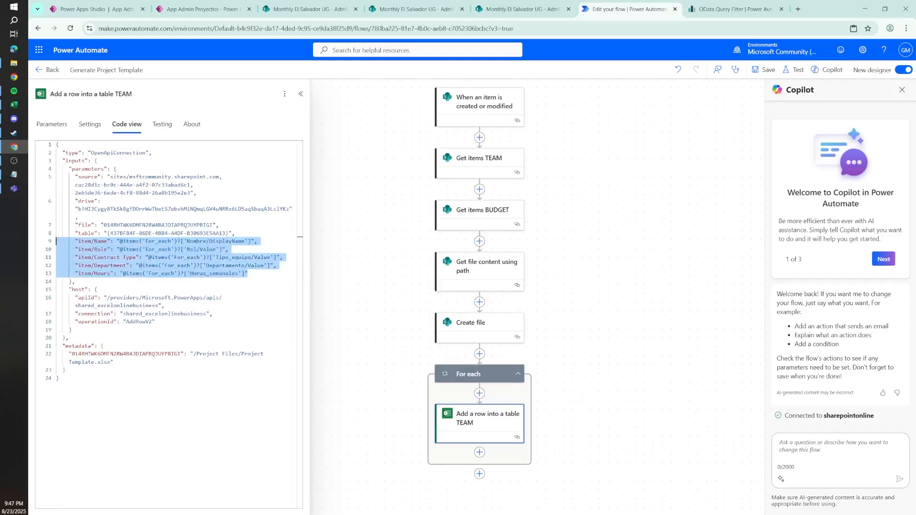
{"action": "left_click", "coordinate": [14, 174]}
{"action": "type", "text": "Table1"}
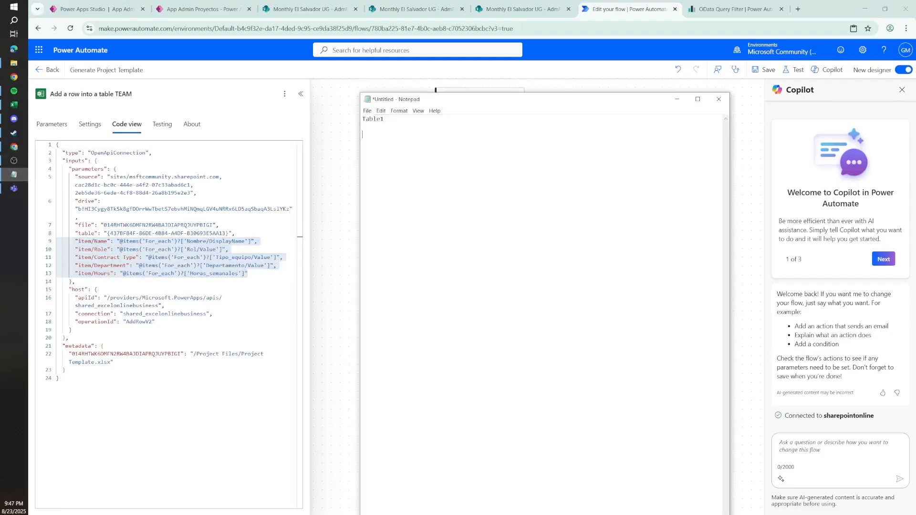
{"action": "key", "text": "ctrl+v"}
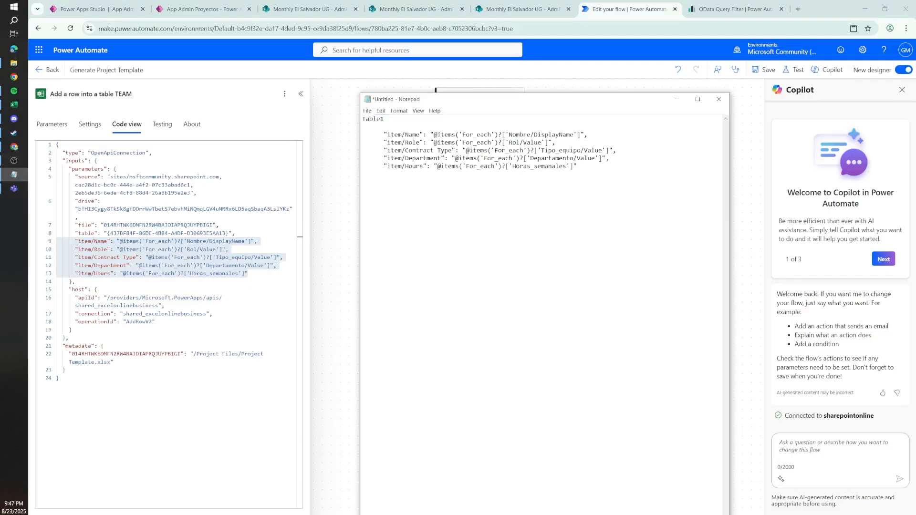
{"action": "left_click_drag", "start_coordinate": [364, 134], "coordinate": [577, 166]}
{"action": "left_click", "coordinate": [506, 151]}
{"action": "left_click", "coordinate": [478, 4]}
{"action": "left_click", "coordinate": [425, 6]}
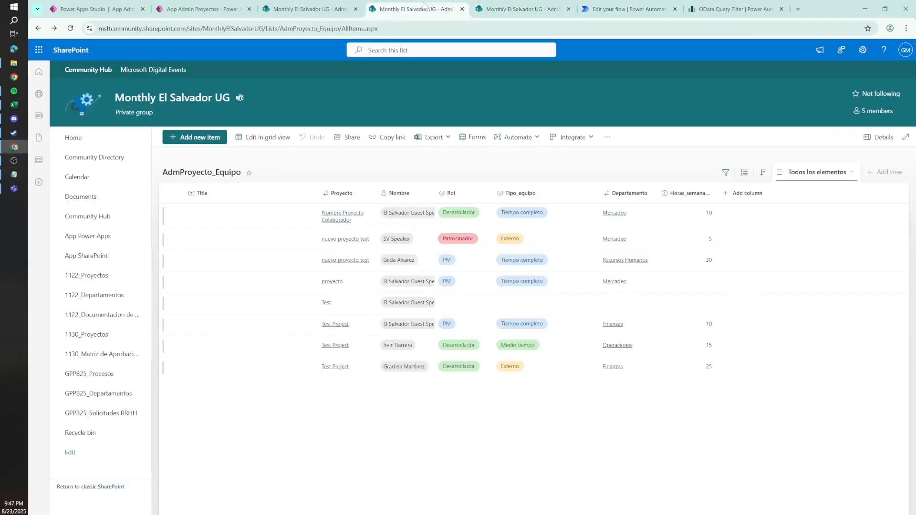
{"action": "left_click", "coordinate": [592, 6]}
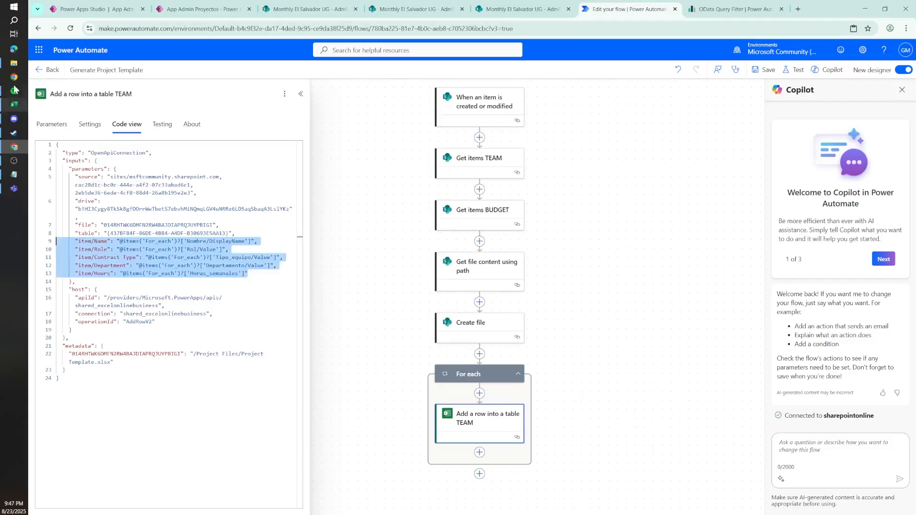
Step: Duplicate the Add a row into a table TEAM action and paste the copy below the For each loop
{"action": "left_click", "coordinate": [481, 426]}
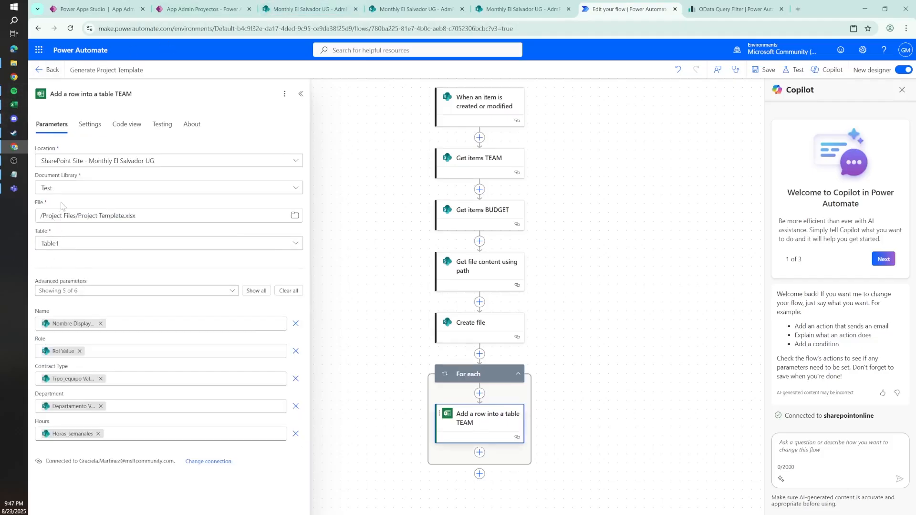
{"action": "right_click", "coordinate": [490, 380]}
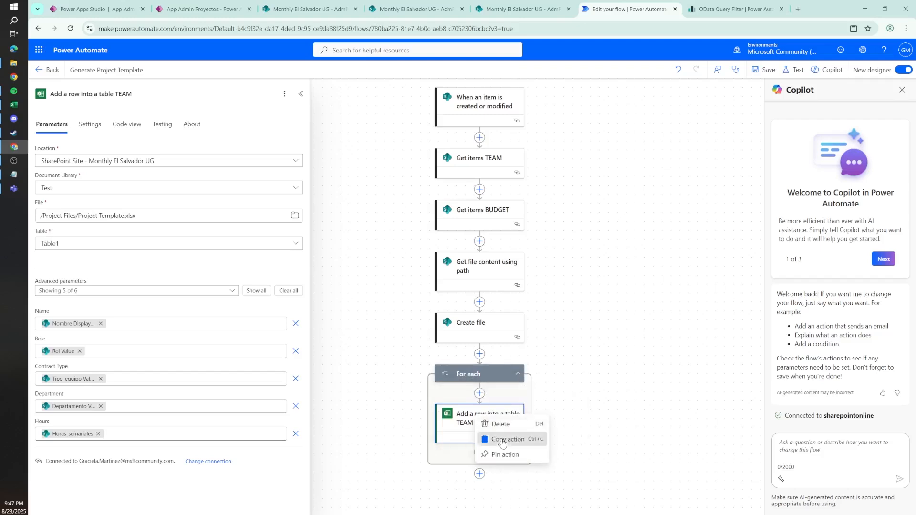
{"action": "left_click", "coordinate": [493, 438]}
{"action": "left_click", "coordinate": [479, 473]}
{"action": "right_click", "coordinate": [479, 473]}
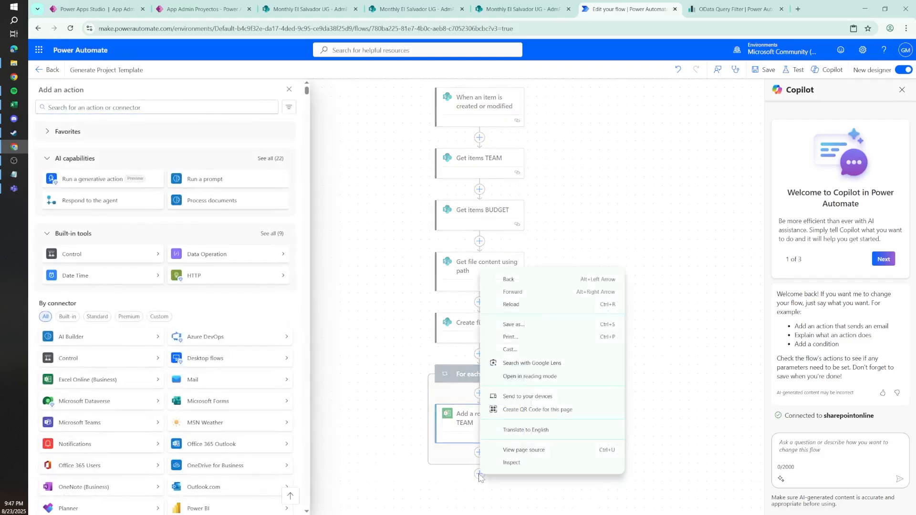
{"action": "left_click", "coordinate": [462, 472]}
{"action": "right_click", "coordinate": [480, 474]}
{"action": "left_click", "coordinate": [516, 464]}
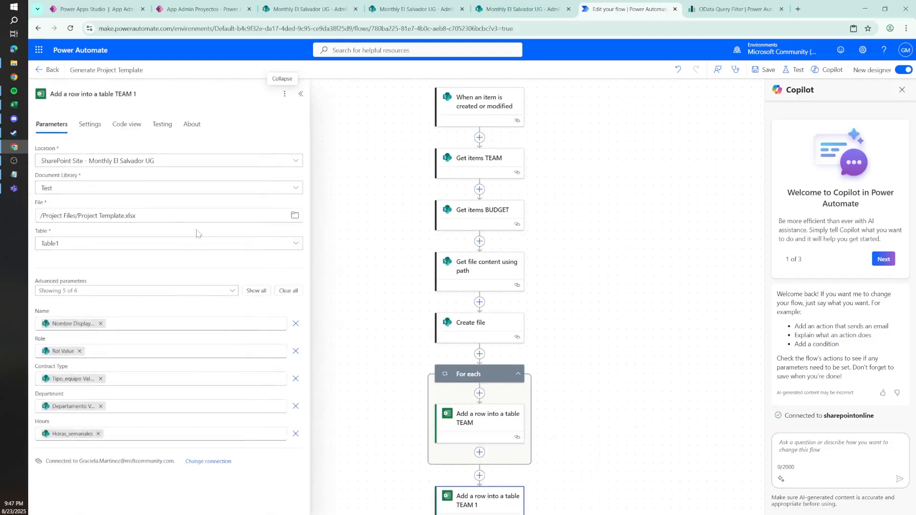
Step: Rename the pasted action as Add a row into a table BUDGET and set its table to Table2
{"action": "left_click_drag", "start_coordinate": [137, 94], "coordinate": [116, 94]}
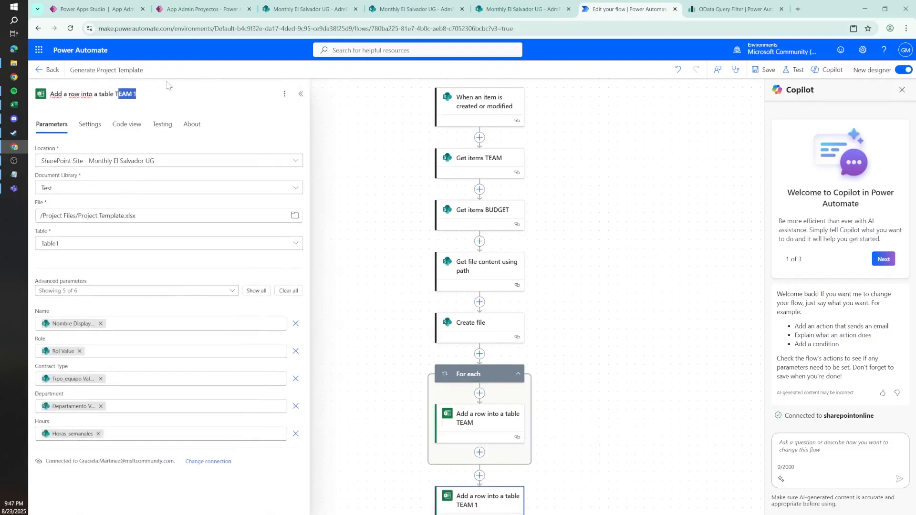
{"action": "key", "text": "BackSpace"}
{"action": "left_click", "coordinate": [105, 243]}
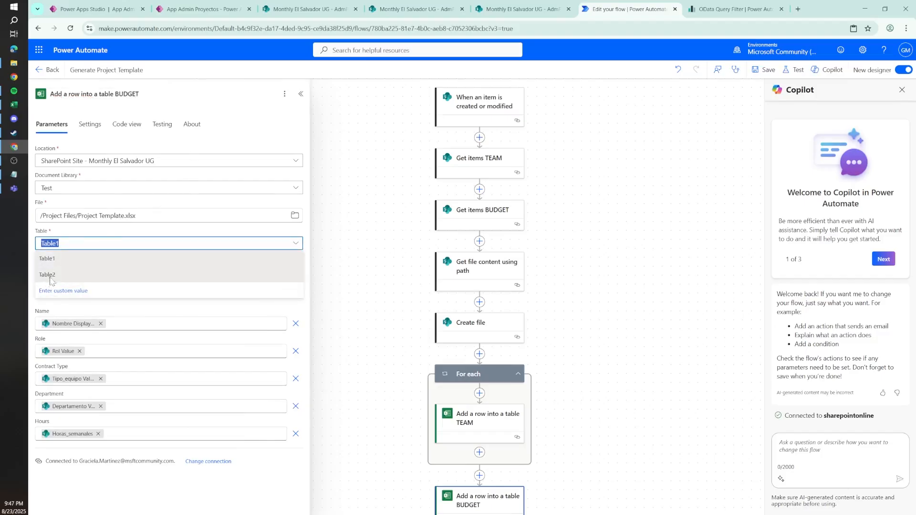
{"action": "left_click", "coordinate": [49, 276]}
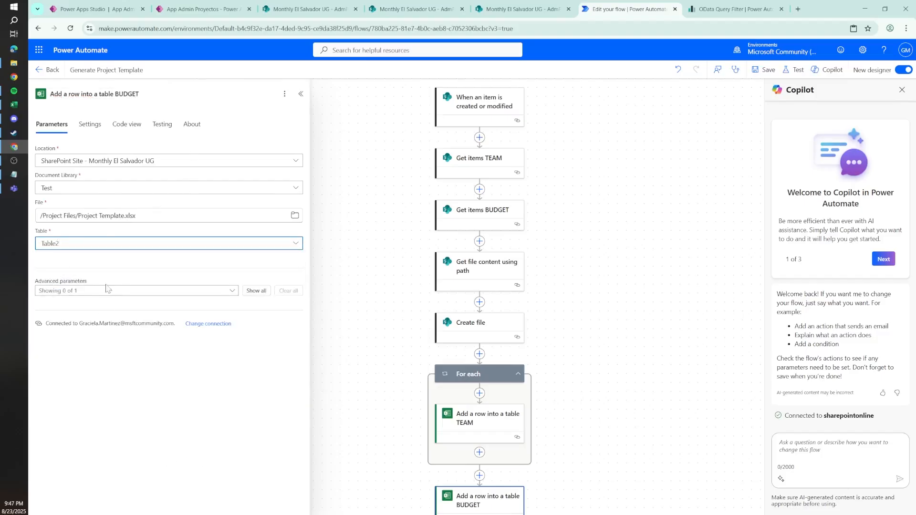
Step: Add the Year and Total advanced parameters to the BUDGET row action
{"action": "left_click", "coordinate": [108, 290]}
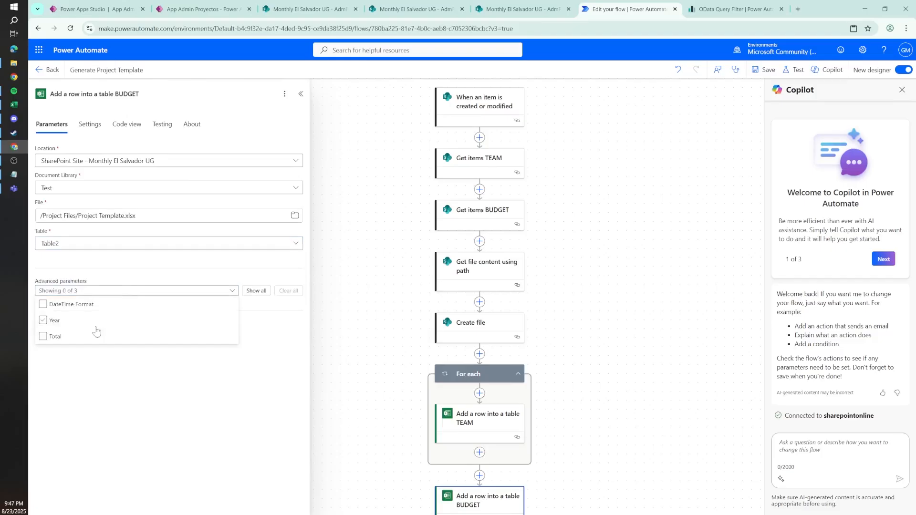
{"action": "left_click", "coordinate": [52, 321]}
{"action": "left_click", "coordinate": [50, 336]}
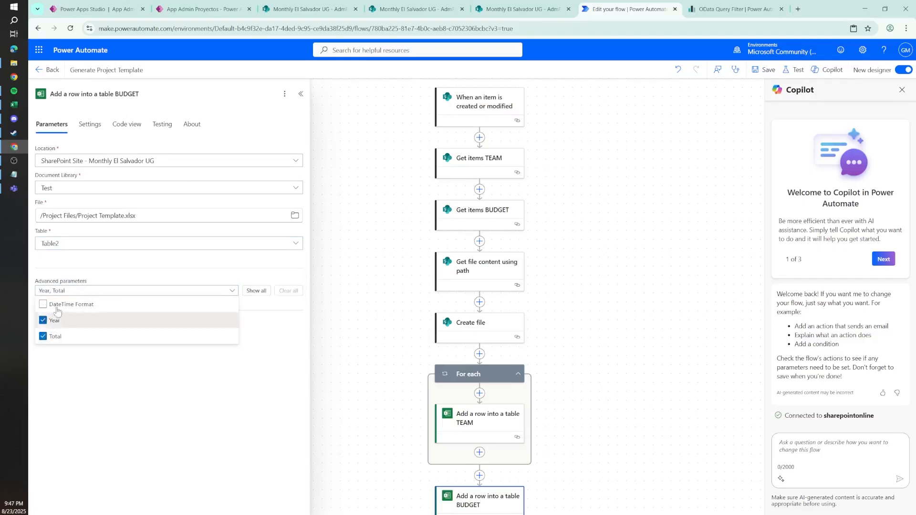
{"action": "left_click", "coordinate": [79, 276]}
Step: Fill the Year parameter with the Anio dynamic content from Get items BUDGET
{"action": "left_click", "coordinate": [191, 323]}
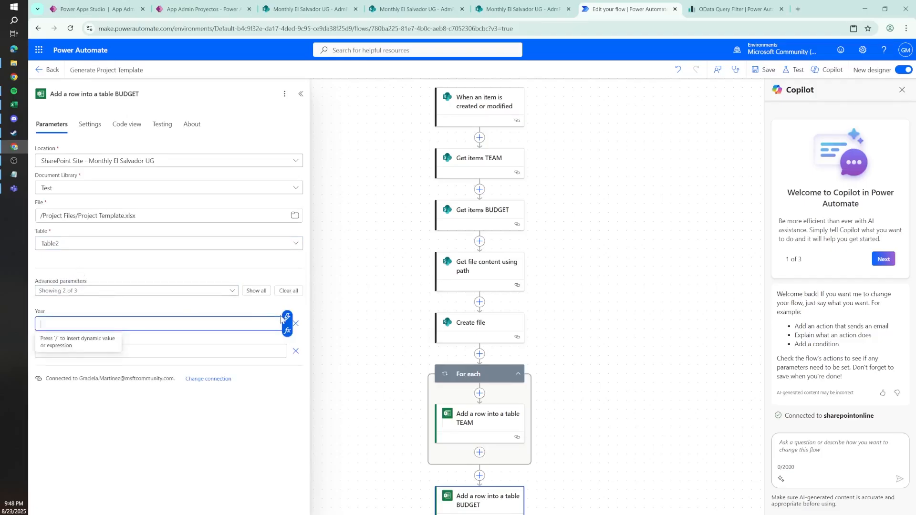
{"action": "left_click", "coordinate": [287, 320]}
{"action": "type", "text": "year"}
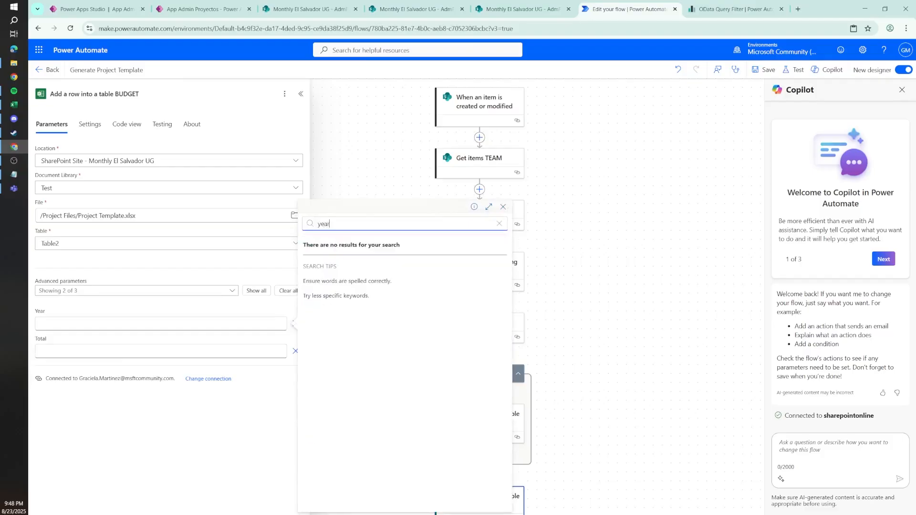
{"action": "key", "text": "ctrl+a"}
{"action": "type", "text": "anio"}
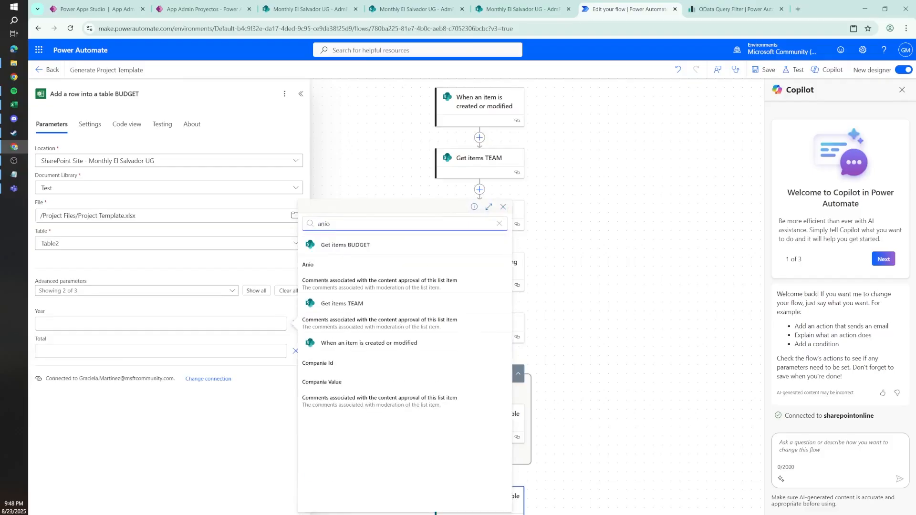
{"action": "left_click", "coordinate": [334, 266]}
Step: Fill the Total parameter with the Total dynamic content from Get items BUDGET
{"action": "left_click", "coordinate": [234, 351]}
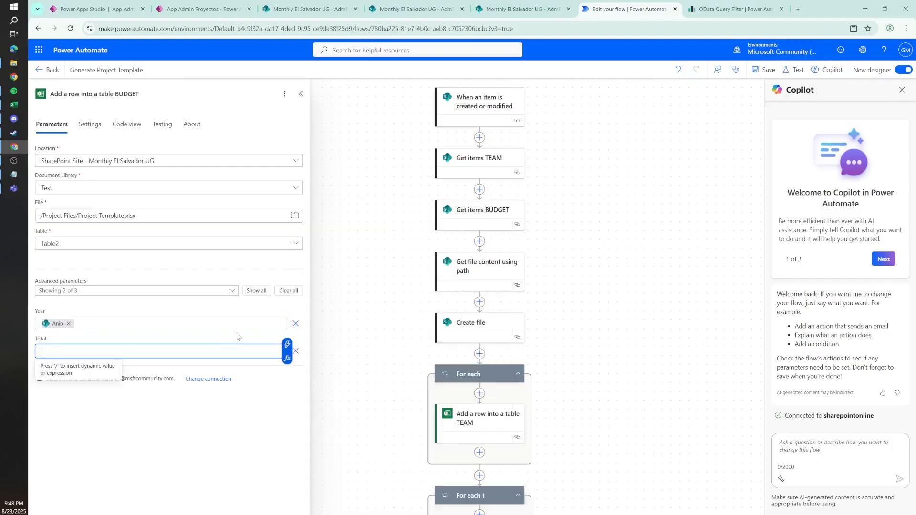
{"action": "left_click", "coordinate": [287, 345]}
{"action": "type", "text": "total"}
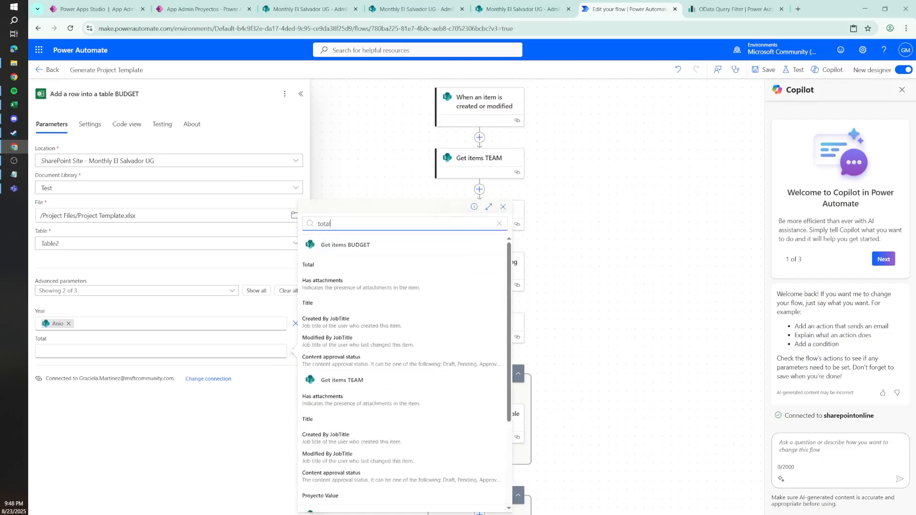
{"action": "left_click", "coordinate": [328, 264]}
Step: Rename the loop around the BUDGET row action as For each Budget
{"action": "left_click_drag", "start_coordinate": [608, 390], "coordinate": [634, 295]}
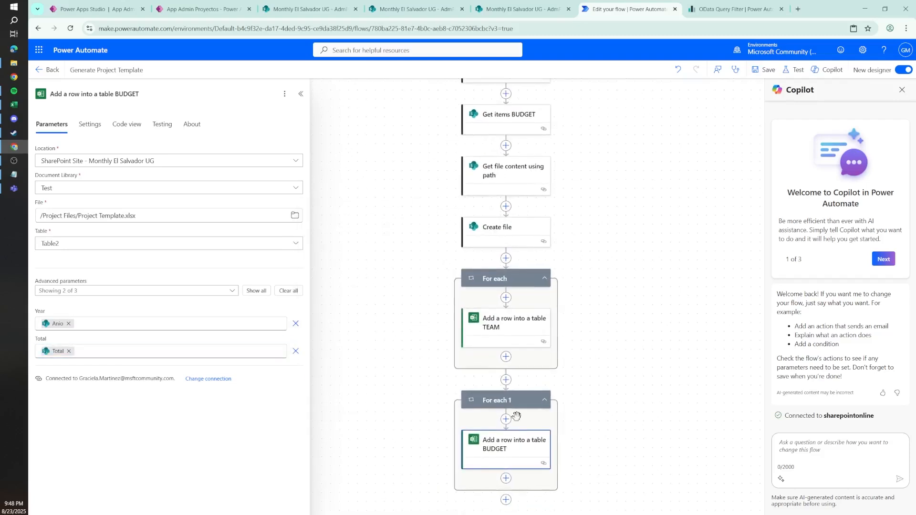
{"action": "left_click", "coordinate": [496, 400]}
{"action": "left_click", "coordinate": [87, 92]}
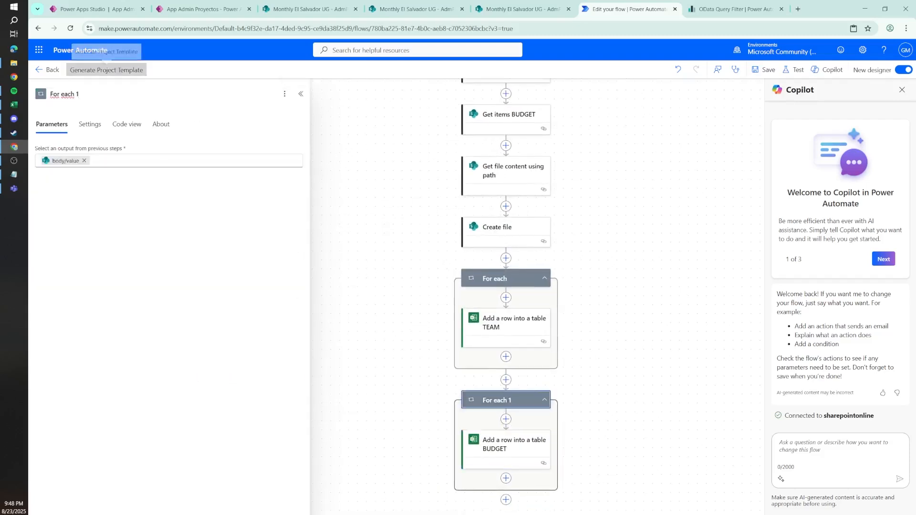
{"action": "key", "text": "BackSpace"}
{"action": "type", "text": "Bu"}
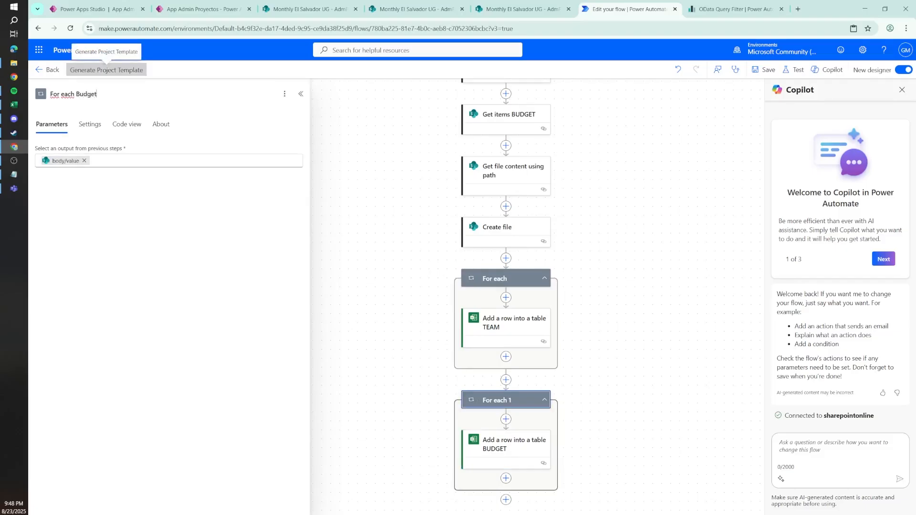
{"action": "type", "text": "dget"}
{"action": "left_click", "coordinate": [498, 446]}
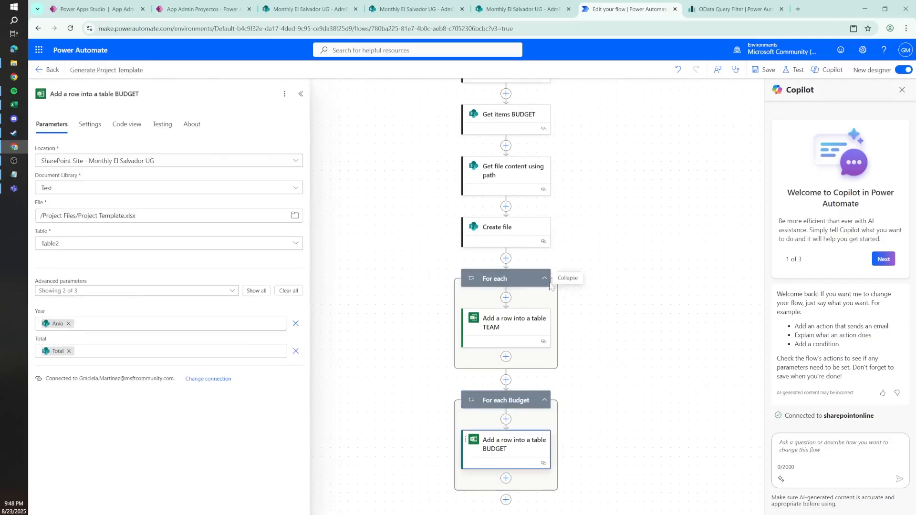
Step: Rename the loop around the TEAM row action as For each Team member and save the flow
{"action": "left_click", "coordinate": [523, 281]}
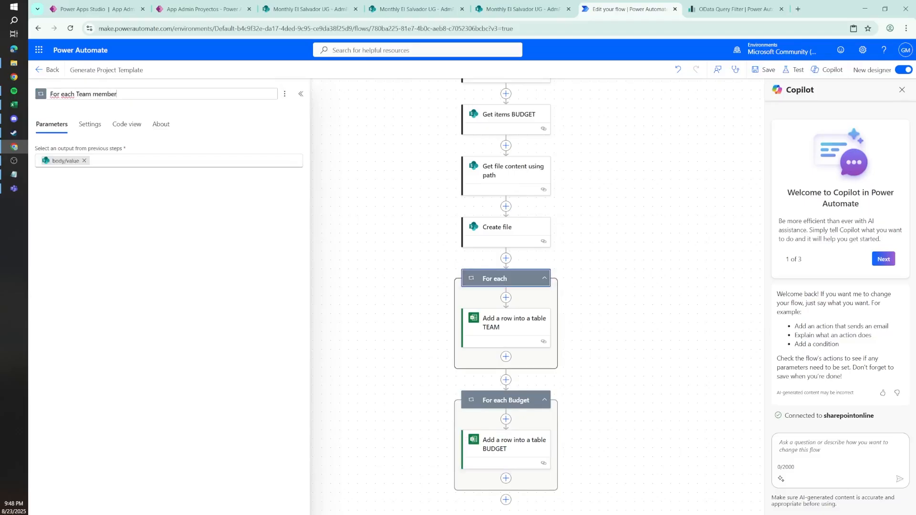
{"action": "left_click", "coordinate": [492, 326]}
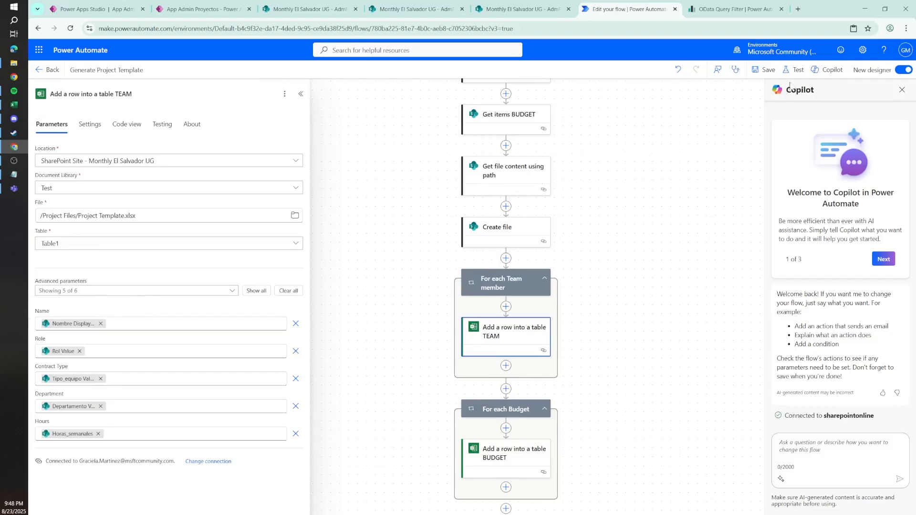
{"action": "left_click", "coordinate": [765, 70]}
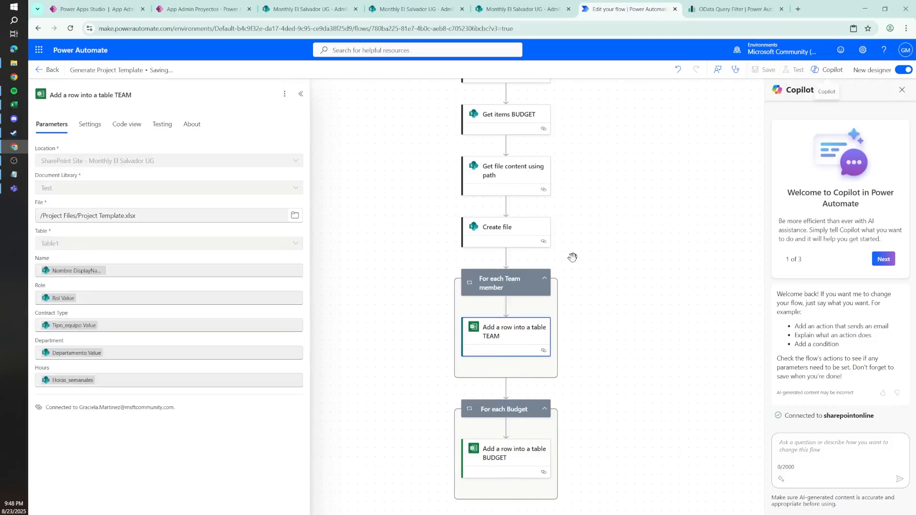
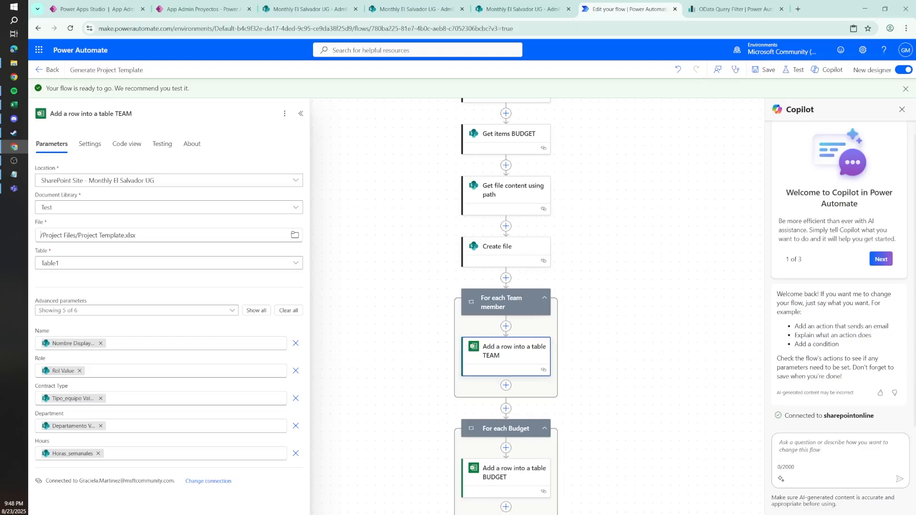
Step: Replace the TEAM row action's File value with the body/Id dynamic content from Create file
{"action": "left_click_drag", "start_coordinate": [40, 235], "coordinate": [133, 236]}
{"action": "key", "text": "BackSpace"}
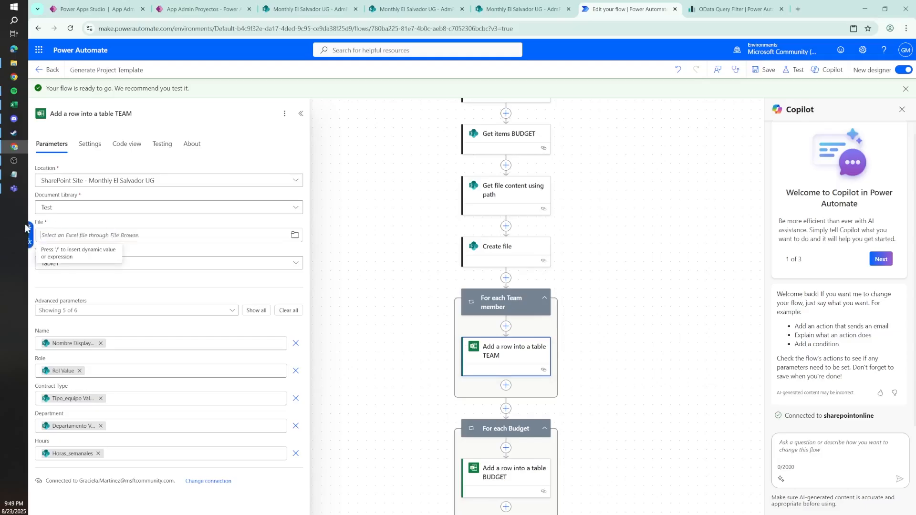
{"action": "left_click", "coordinate": [29, 228]}
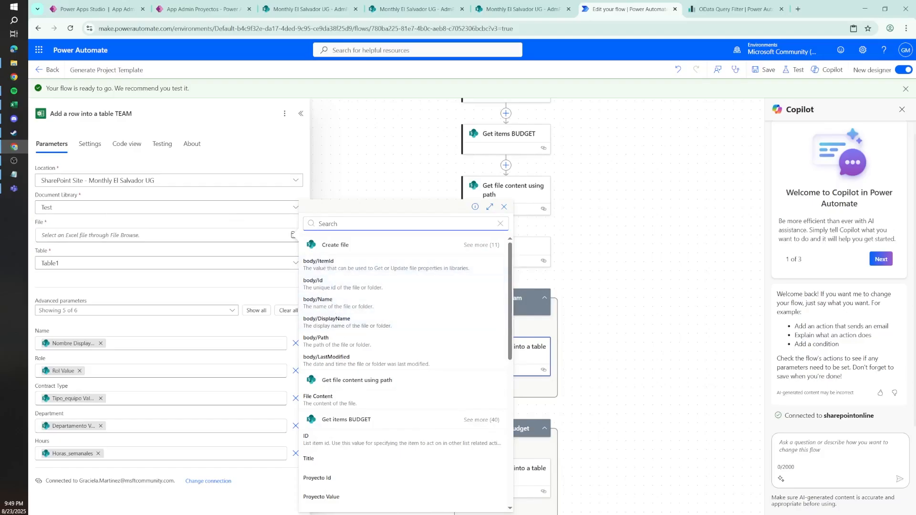
{"action": "type", "text": "id"}
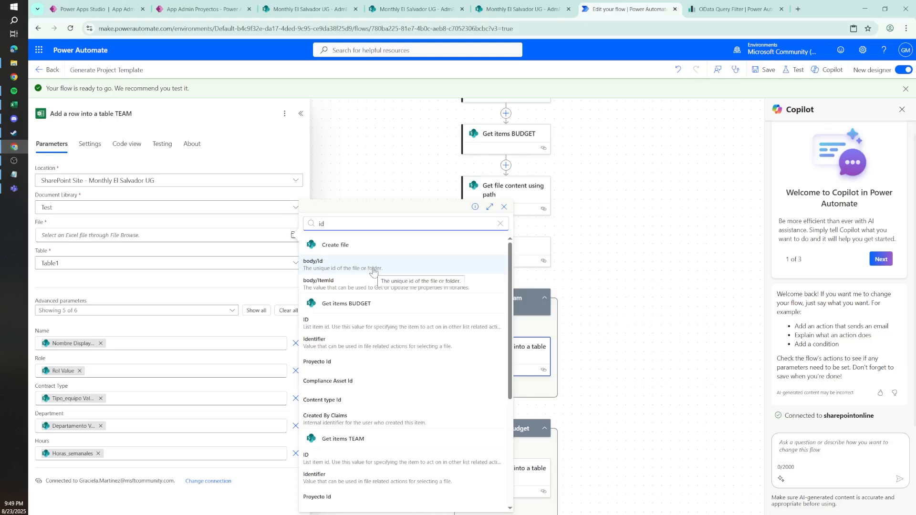
{"action": "left_click", "coordinate": [338, 266]}
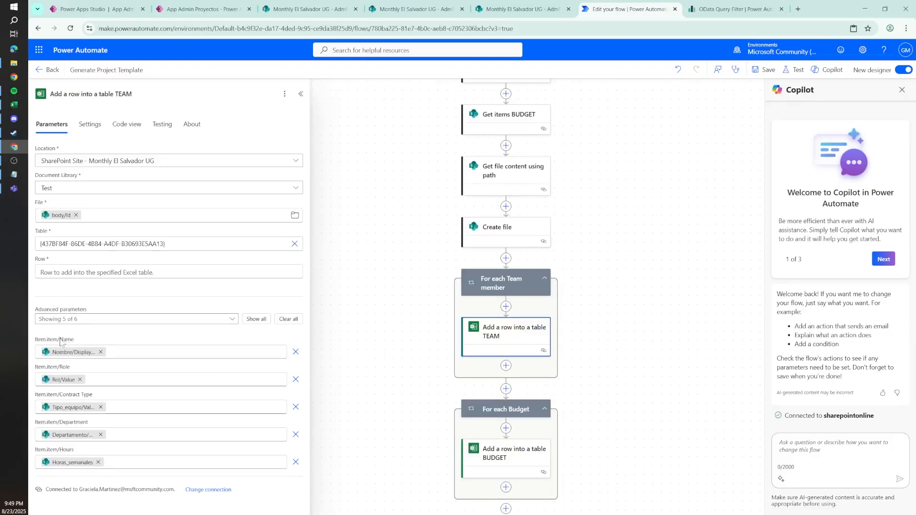
Step: Remove the Name, Role, Contract Type, Department and Hours item parameters from the TEAM row action
{"action": "left_click_drag", "start_coordinate": [87, 342], "coordinate": [30, 341]}
{"action": "left_click", "coordinate": [66, 283]}
{"action": "left_click", "coordinate": [296, 352]}
{"action": "left_click", "coordinate": [296, 352]}
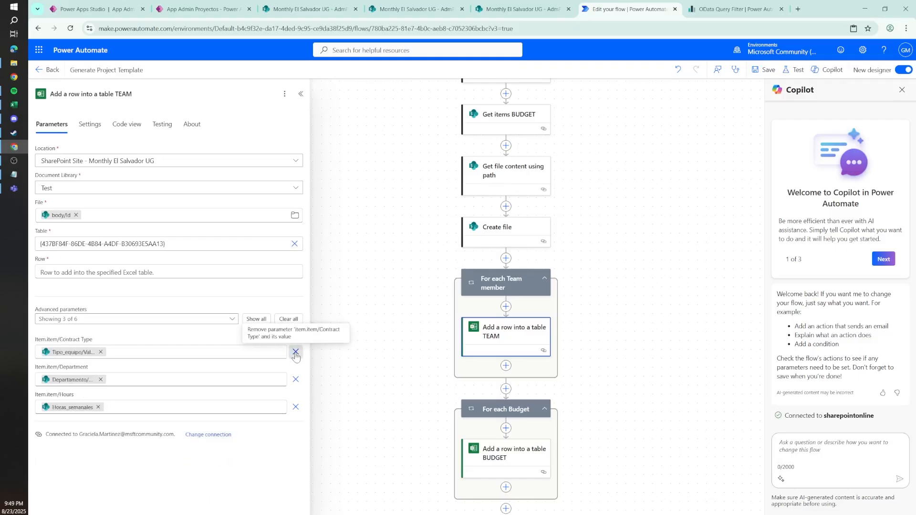
{"action": "left_click", "coordinate": [296, 352]}
{"action": "left_click", "coordinate": [296, 352]}
{"action": "left_click", "coordinate": [295, 352]}
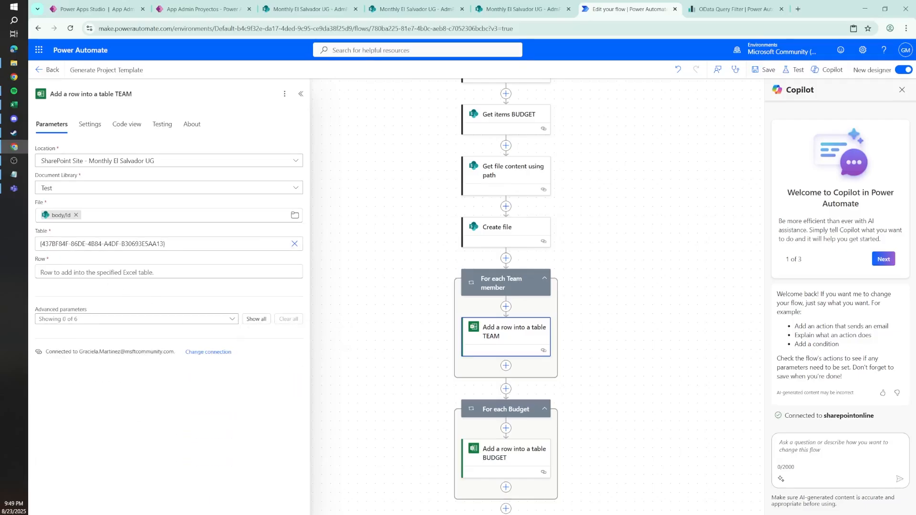
Step: Set the TEAM row action's Table to the custom value Table1
{"action": "left_click_drag", "start_coordinate": [175, 243], "coordinate": [12, 241]}
{"action": "key", "text": "BackSpace"}
{"action": "type", "text": "Table1"}
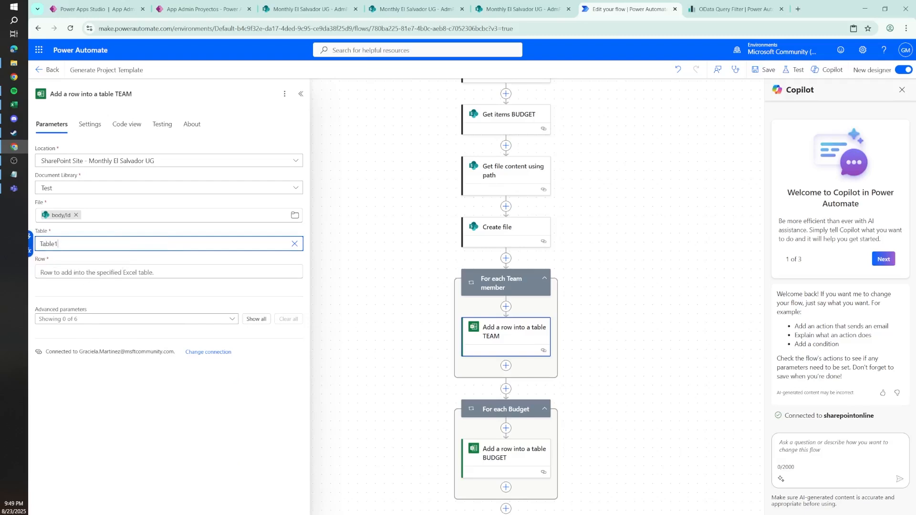
Step: In Notepad, strip the item/ prefix from the Name, Role, Contract Type, Department and Hours keys and copy the five lines
{"action": "left_click", "coordinate": [14, 175]}
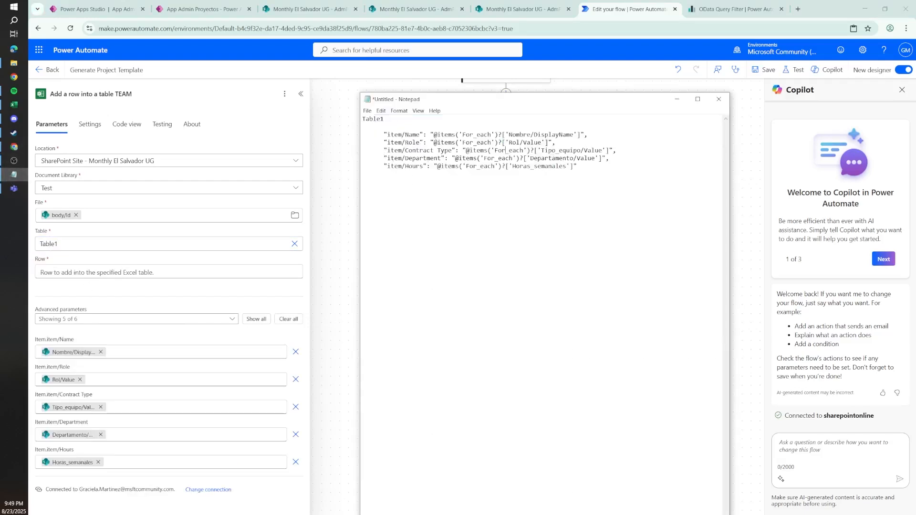
{"action": "left_click_drag", "start_coordinate": [403, 135], "coordinate": [363, 135]}
{"action": "key", "text": "BackSpace"}
{"action": "key", "text": "BackSpace"}
{"action": "key", "text": "BackSpace"}
{"action": "key", "text": "BackSpace"}
{"action": "key", "text": "BackSpace"}
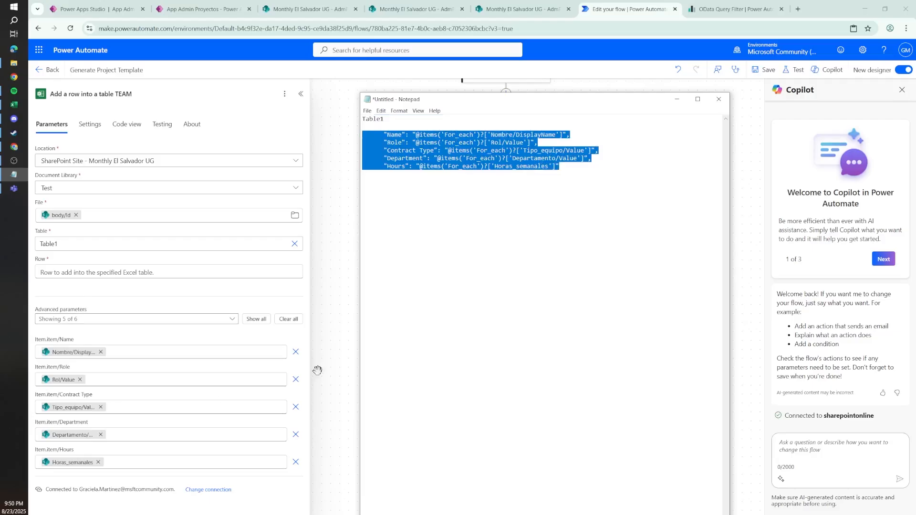
Step: Clear all five item parameters, from Name through Hours, out of the TEAM row action
{"action": "left_click", "coordinate": [296, 353]}
{"action": "left_click", "coordinate": [296, 353]}
{"action": "left_click", "coordinate": [296, 353]}
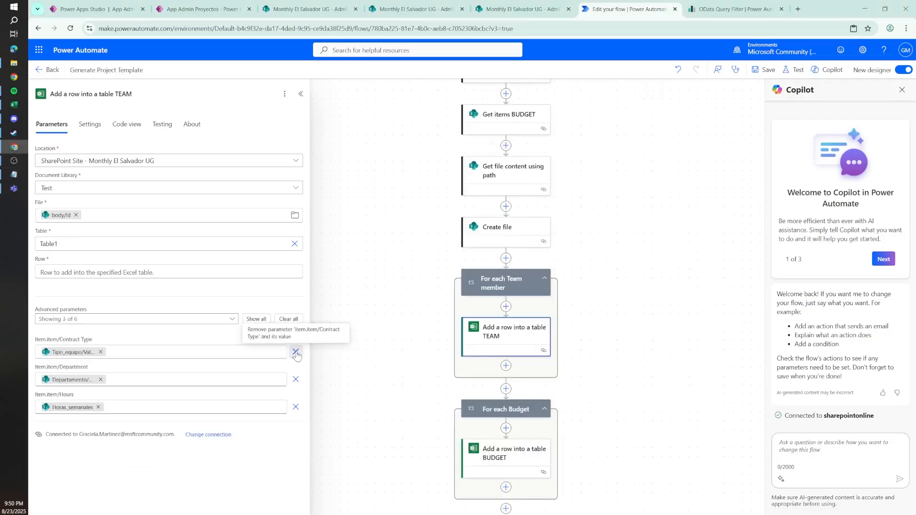
{"action": "left_click", "coordinate": [296, 353]}
{"action": "left_click", "coordinate": [295, 352]}
{"action": "left_click", "coordinate": [296, 353]}
Step: Fill the TEAM action's Row with the five copied lines inside curly braces and delete the @ before the Name expression
{"action": "left_click", "coordinate": [89, 272]}
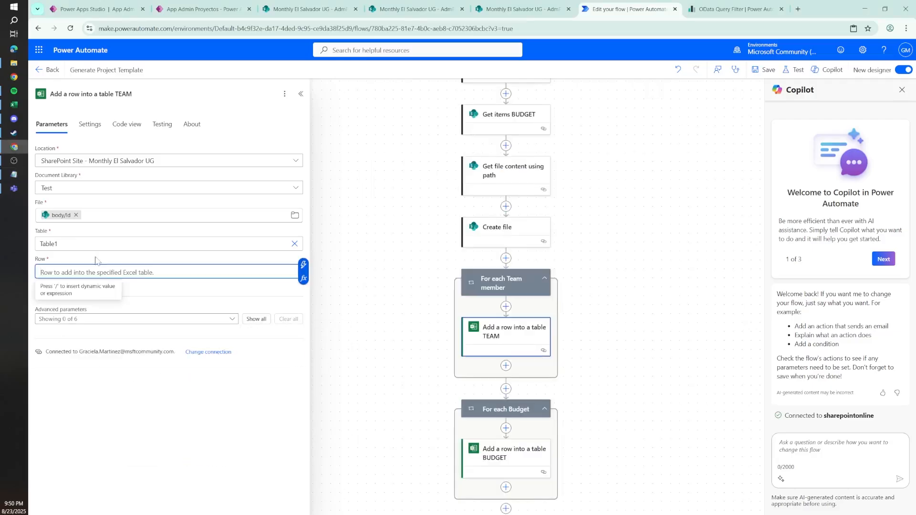
{"action": "type", "text": "{"}
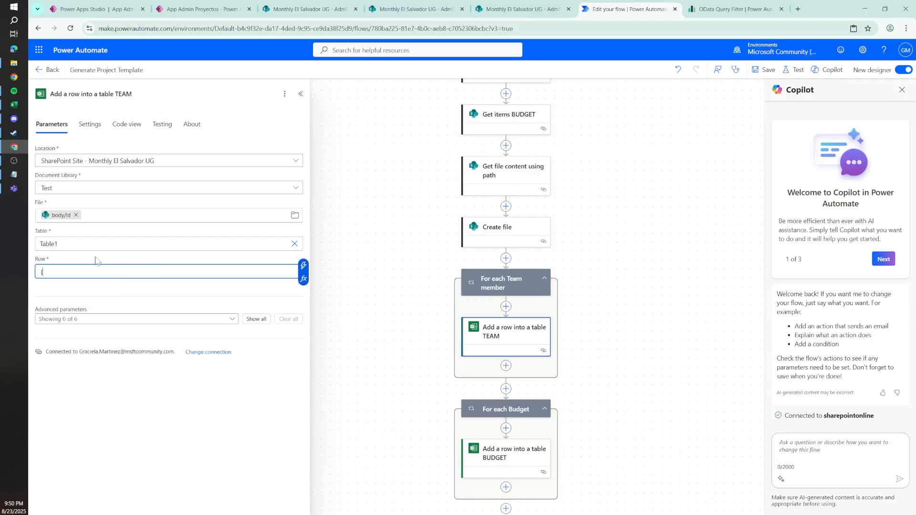
{"action": "type", "text": "\"Name\": \"@items('For_each')?['Nombre/DisplayName']\", \"Role\": \"@items('For_each')?['Rol/Value']\", \"Contract Type\": \"@items('For_each')?['Tipo_equipo/Value']\", \"Department\": \"@items('For_each')?['Departamento/Value']\", \"Hours\": \"@items('For_each')?['Horas_semanales']\""}
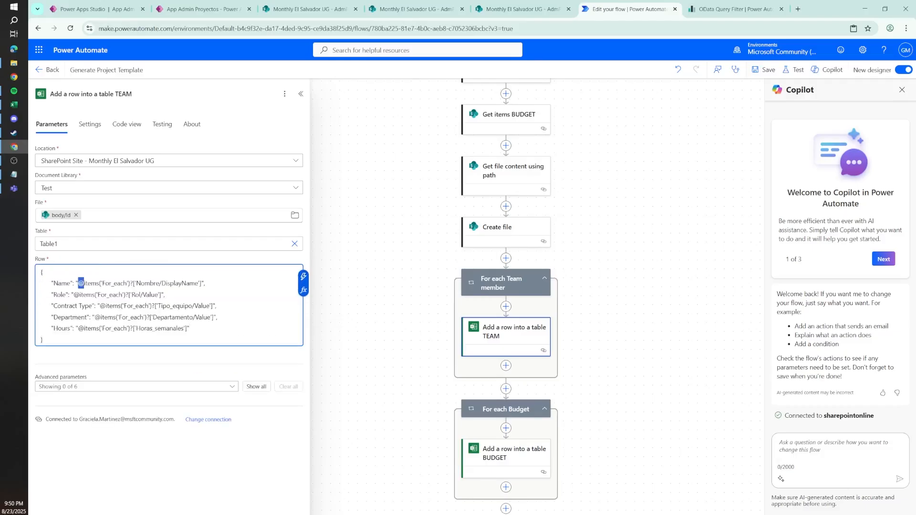
{"action": "key", "text": "BackSpace"}
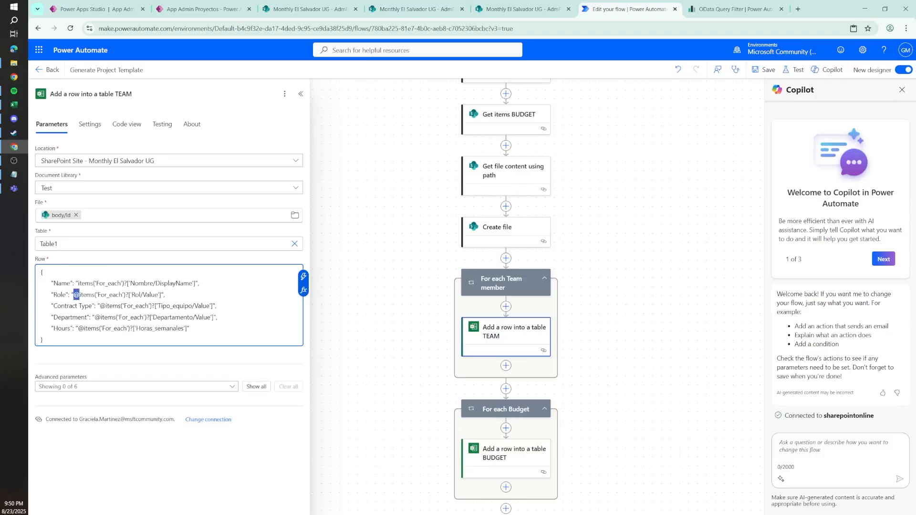
Step: In Notepad, wrap each of the five items('For_each') expressions in curly braces right after its @ sign
{"action": "left_click", "coordinate": [14, 175]}
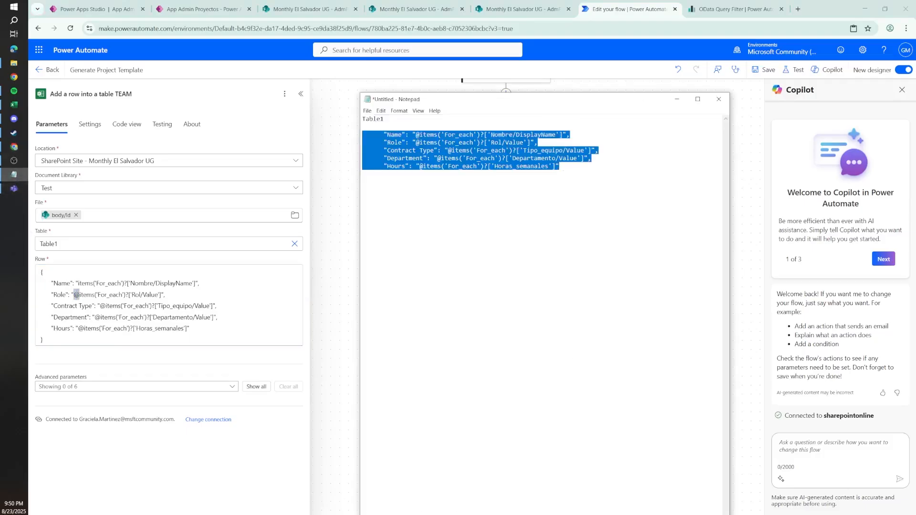
{"action": "left_click", "coordinate": [416, 134]}
{"action": "type", "text": "{"}
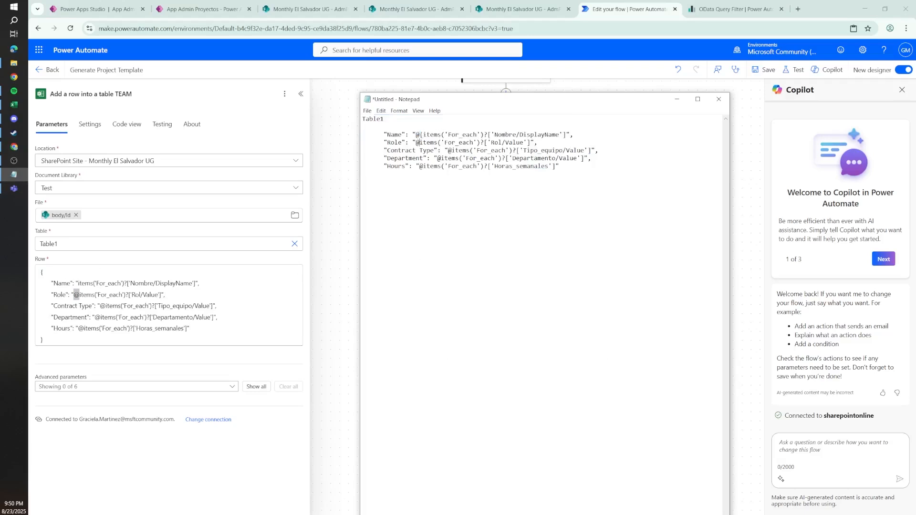
{"action": "left_click", "coordinate": [417, 143]}
{"action": "type", "text": "{"}
{"action": "left_click", "coordinate": [455, 150]}
{"action": "type", "text": "{"}
{"action": "left_click", "coordinate": [441, 158]}
{"action": "type", "text": "{"}
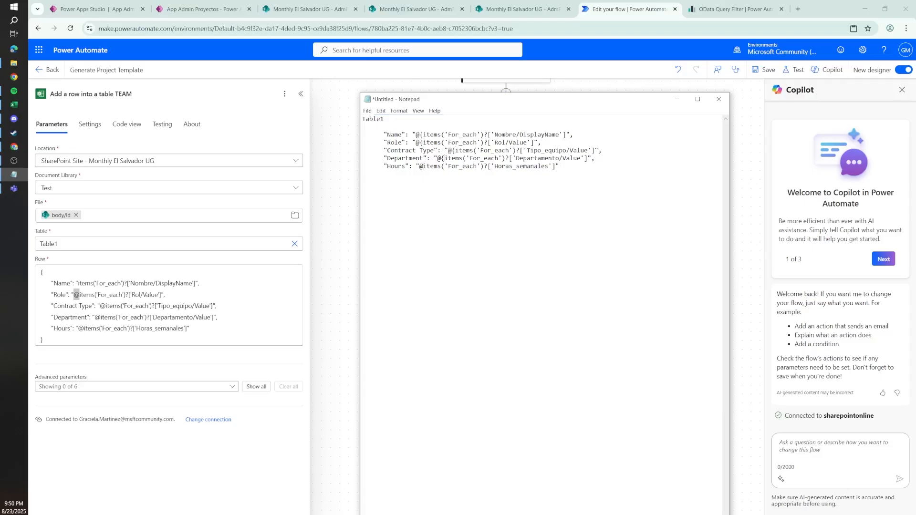
{"action": "left_click", "coordinate": [421, 166]}
{"action": "type", "text": "{"}
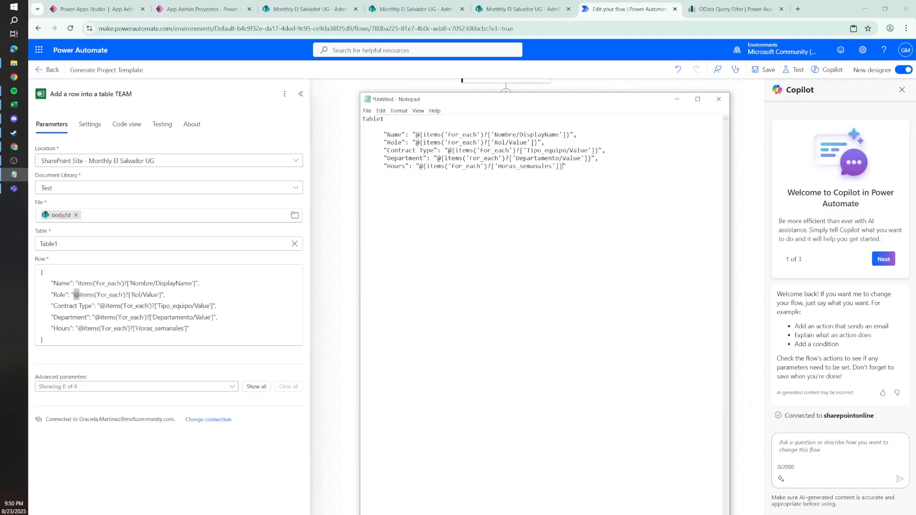
Step: Replace the five lines inside the TEAM action's Row object with the brace-wrapped versions from Notepad
{"action": "key", "text": "ctrl+shift+Home"}
{"action": "key", "text": "shift+Down"}
{"action": "key", "text": "shift+Down"}
{"action": "key", "text": "ctrl+c"}
{"action": "left_click_drag", "start_coordinate": [192, 329], "coordinate": [1, 288]}
{"action": "key", "text": "ctrl+v"}
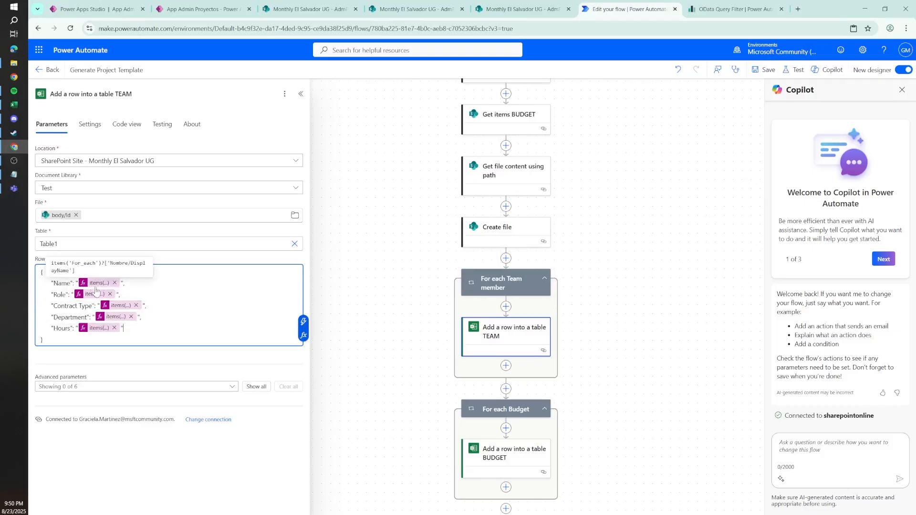
Step: Copy the item/Year and item/Total lines from the BUDGET row action's code into Notepad, replacing the team lines
{"action": "scroll", "coordinate": [649, 282], "scroll_direction": "down", "scroll_amount": 3}
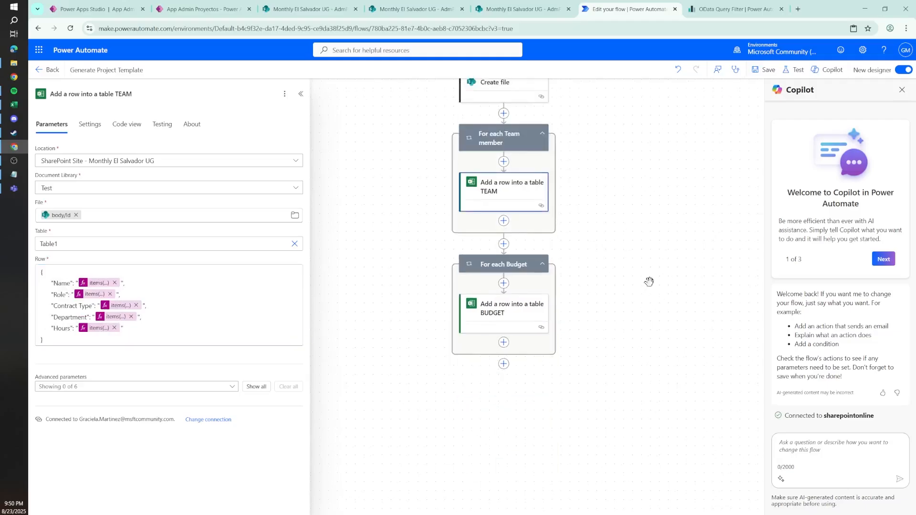
{"action": "left_click", "coordinate": [510, 315]}
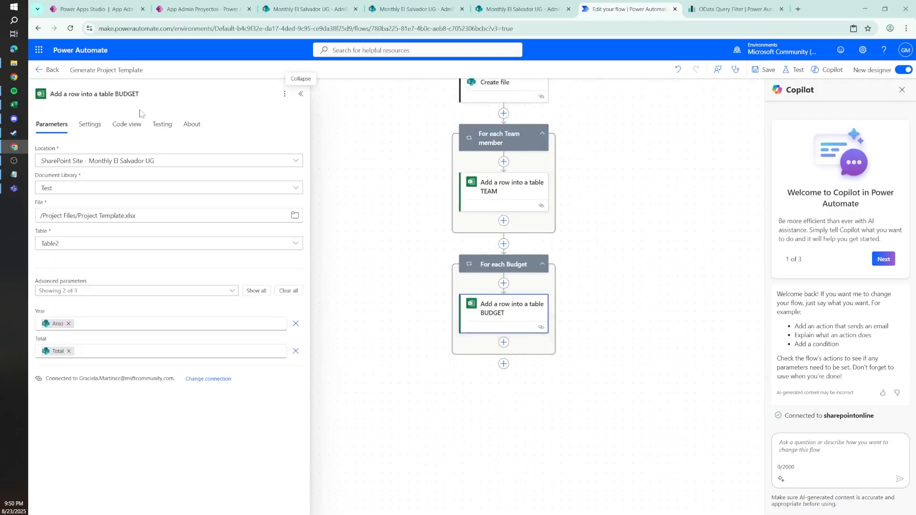
{"action": "left_click", "coordinate": [143, 125]}
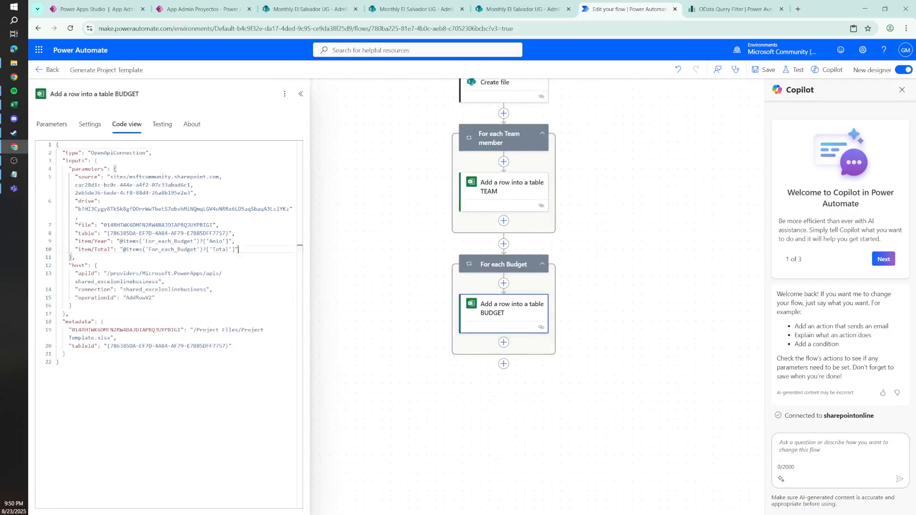
{"action": "left_click_drag", "start_coordinate": [56, 241], "coordinate": [237, 250]}
{"action": "key", "text": "ctrl+c"}
{"action": "left_click", "coordinate": [13, 174]}
{"action": "key", "text": "ctrl+v"}
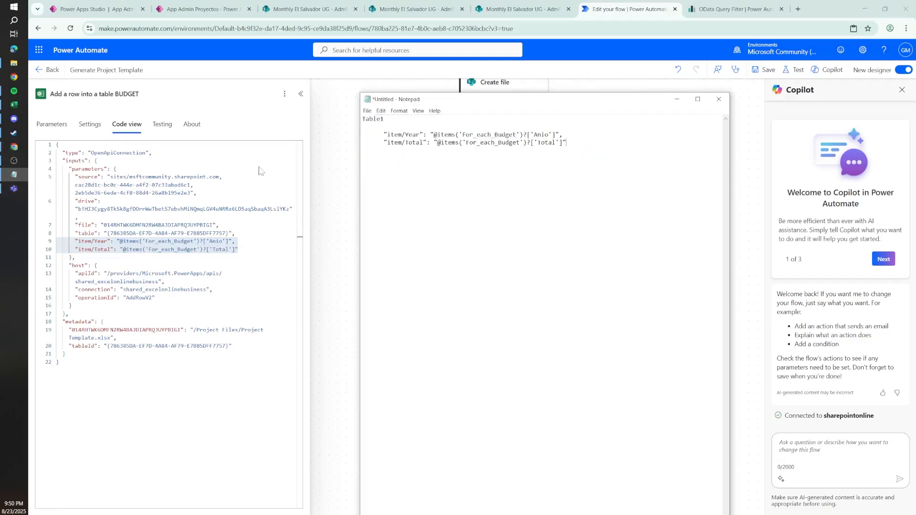
Step: Replace the BUDGET row action's File value with the body/Id dynamic content from Create file
{"action": "left_click", "coordinate": [52, 124]}
{"action": "left_click_drag", "start_coordinate": [229, 218], "coordinate": [4, 182]}
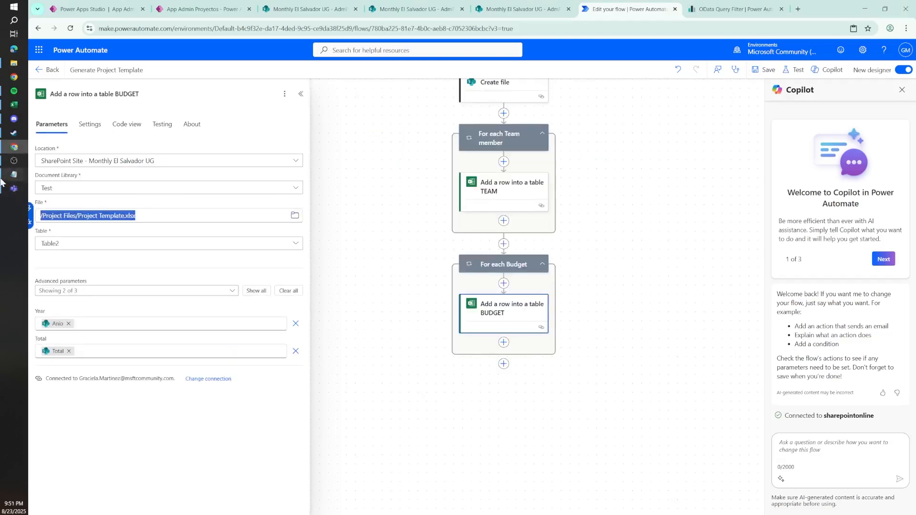
{"action": "key", "text": "BackSpace"}
{"action": "left_click", "coordinate": [29, 210]}
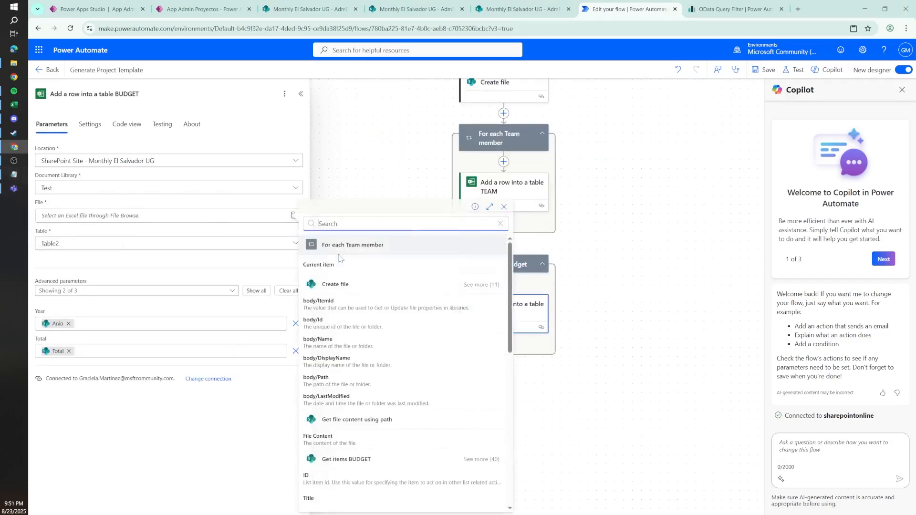
{"action": "left_click", "coordinate": [333, 323]}
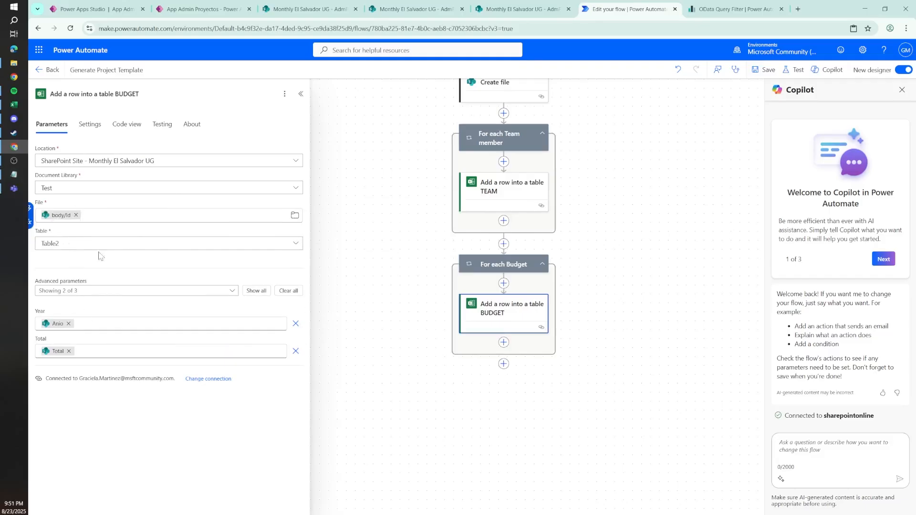
Step: Set the BUDGET row action's Table to the custom value Table2 and remove its Total item parameter
{"action": "left_click_drag", "start_coordinate": [174, 245], "coordinate": [1, 229]}
{"action": "key", "text": "BackSpace"}
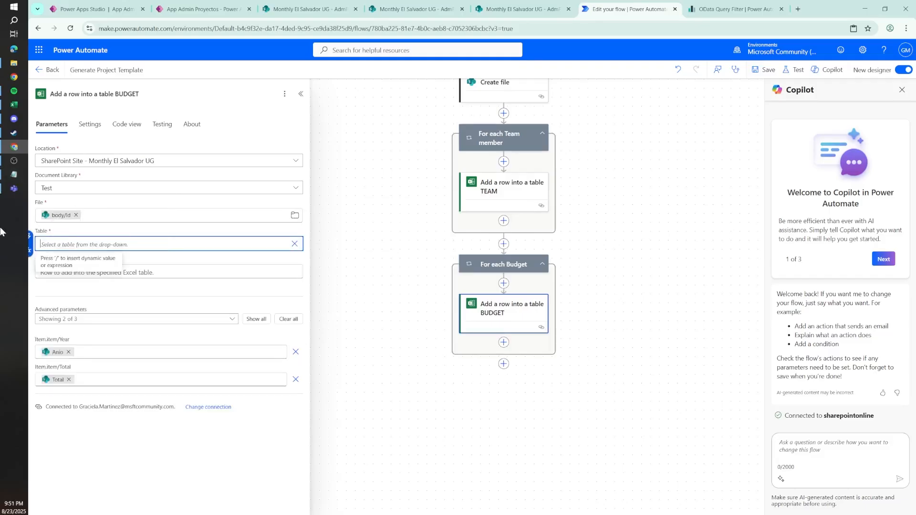
{"action": "type", "text": "tABLE2"}
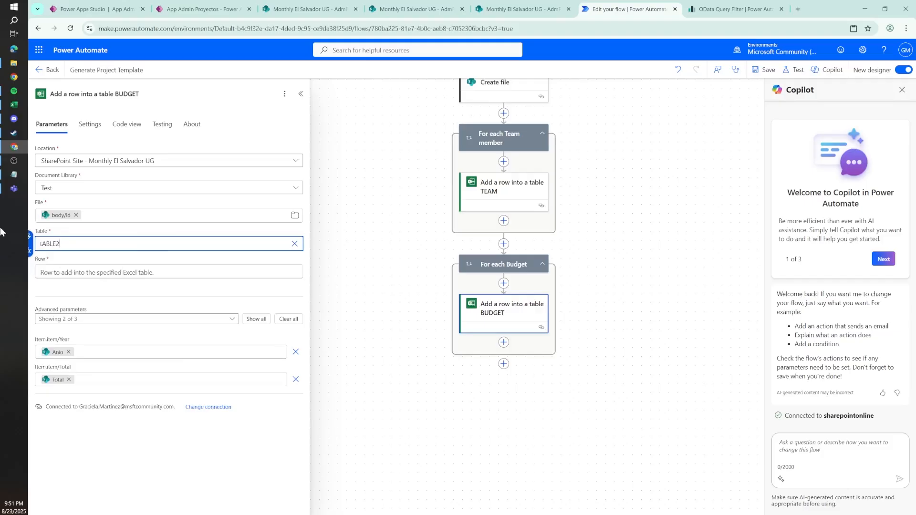
{"action": "key", "text": "ctrl+a"}
{"action": "type", "text": "Tab"}
{"action": "left_click", "coordinate": [296, 381]}
{"action": "key", "text": "alt+Tab"}
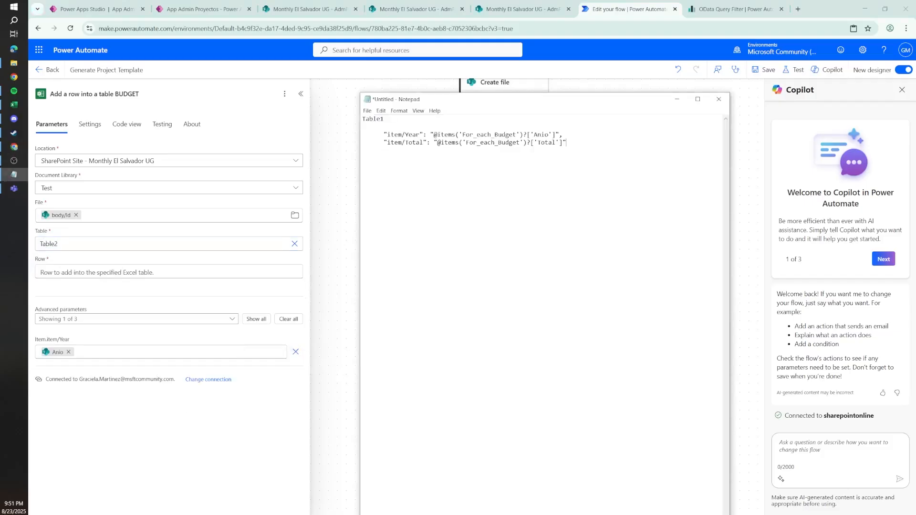
{"action": "left_click_drag", "start_coordinate": [406, 134], "coordinate": [386, 134]}
{"action": "key", "text": "BackSpace"}
{"action": "key", "text": "BackSpace"}
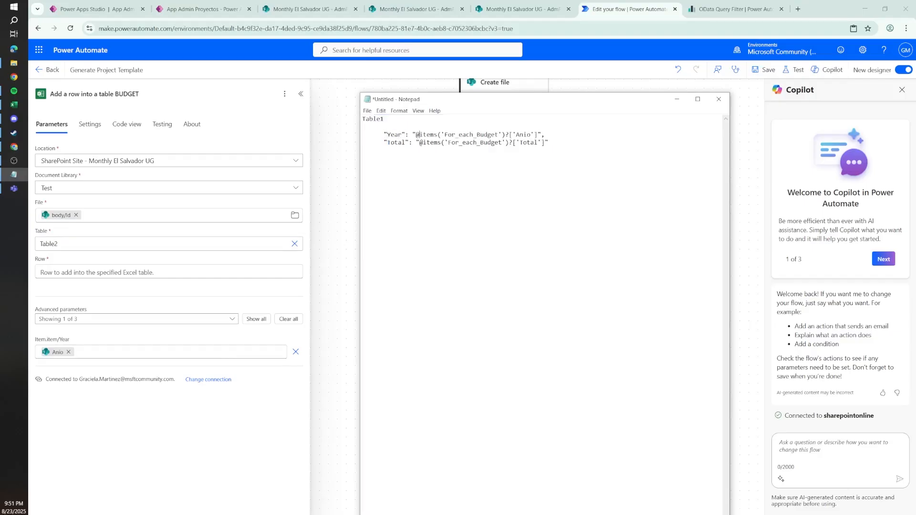
{"action": "left_click", "coordinate": [422, 135]}
{"action": "type", "text": "{"}
{"action": "left_click", "coordinate": [422, 142]}
{"action": "type", "text": "{"}
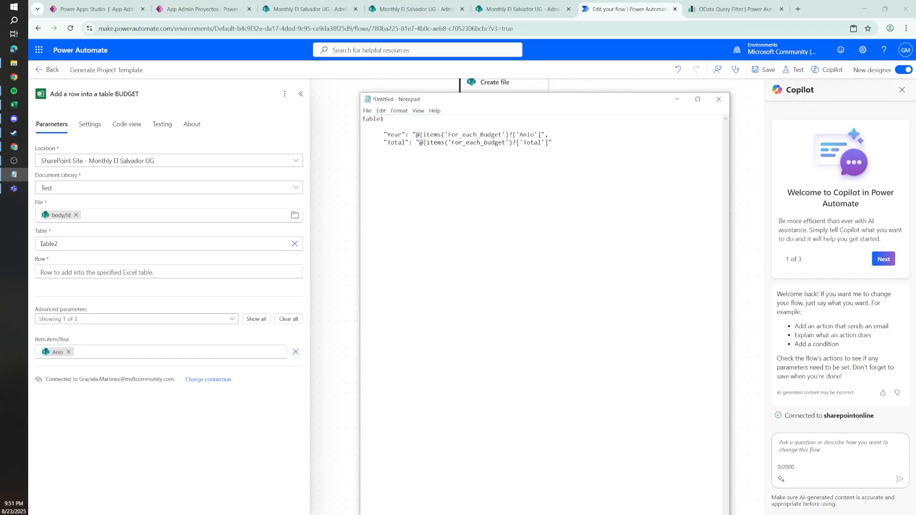
Step: Fill the BUDGET action's Row with a JSON object containing the edited Year and Total lines from Notepad
{"action": "left_click_drag", "start_coordinate": [555, 142], "coordinate": [363, 127]}
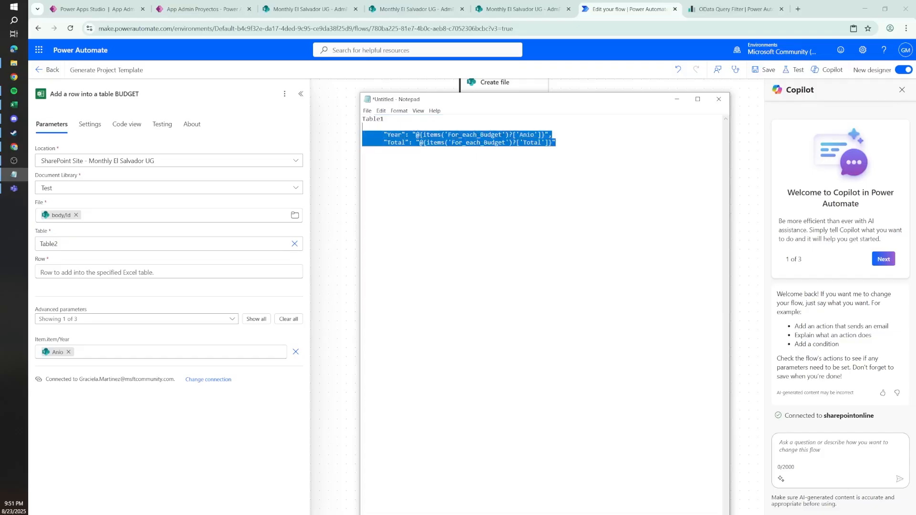
{"action": "left_click", "coordinate": [53, 272]}
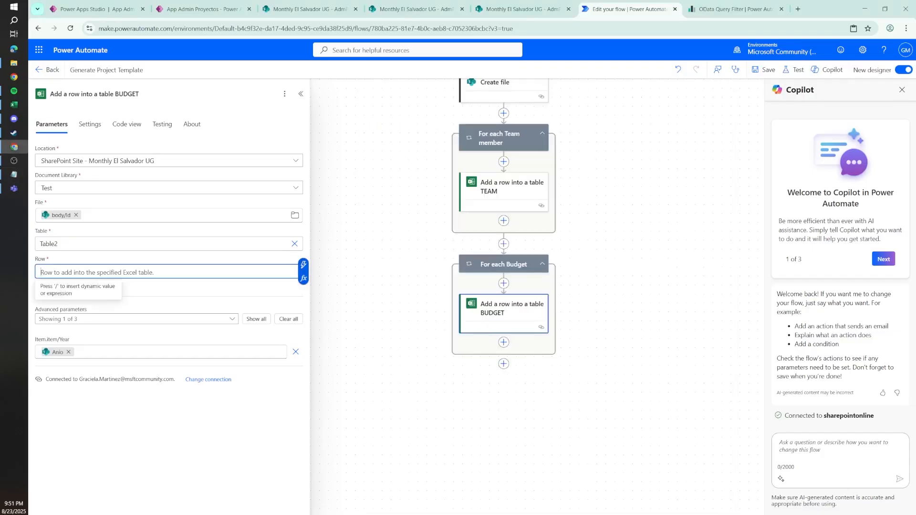
{"action": "type", "text": "{  }"}
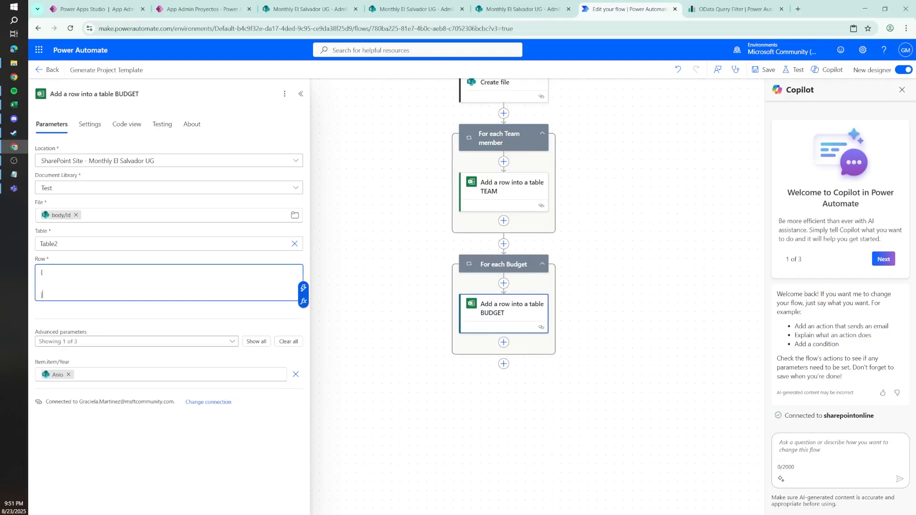
{"action": "type", "text": "\"Year\": \"items(...)\", \"Total\": \"items(...)\""}
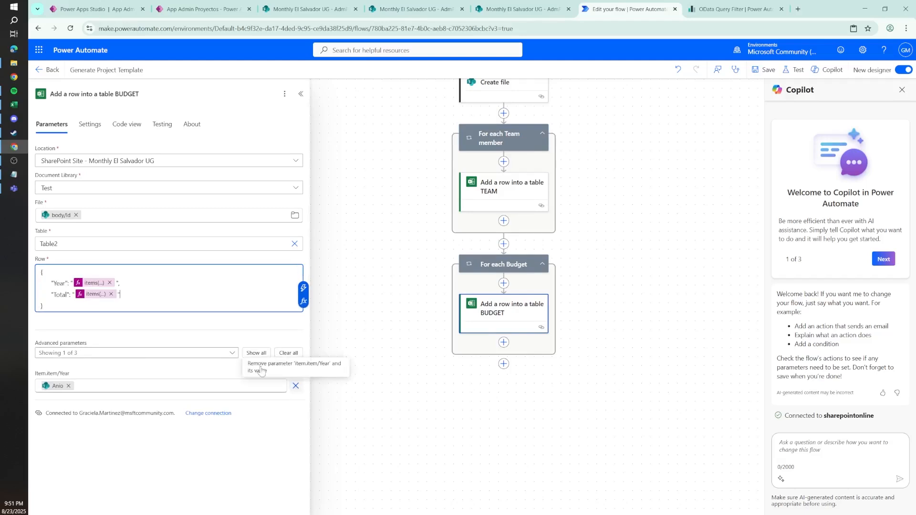
Step: Remove the Item/Year parameter from the BUDGET row action and save the flow
{"action": "left_click", "coordinate": [296, 386]}
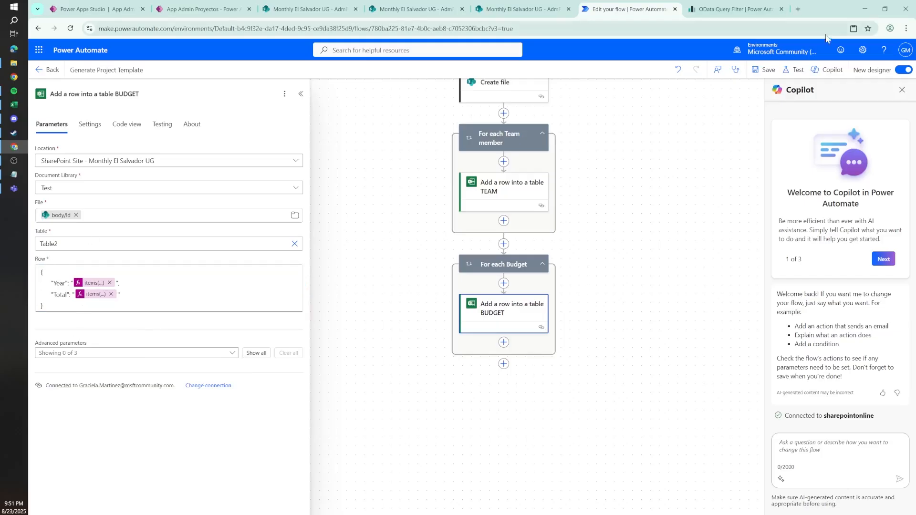
{"action": "left_click", "coordinate": [765, 70]}
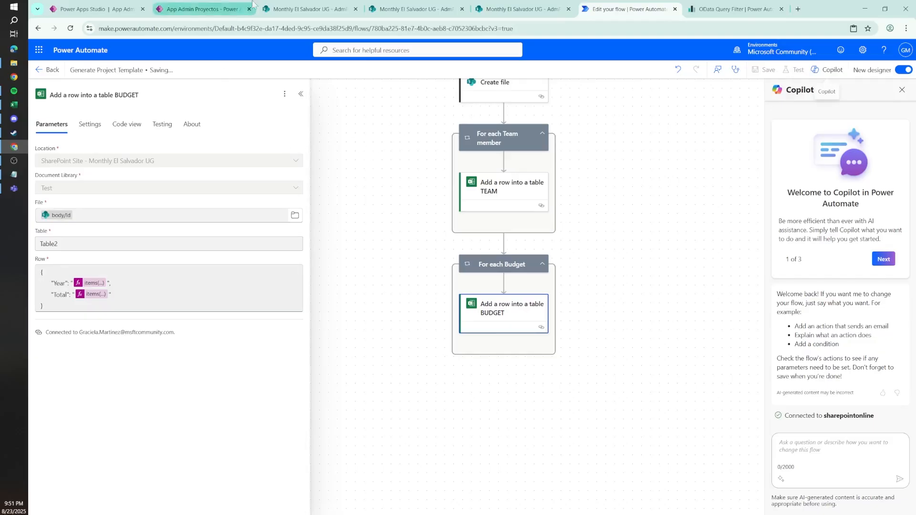
{"action": "left_click", "coordinate": [275, 6]}
{"action": "left_click", "coordinate": [225, 9]}
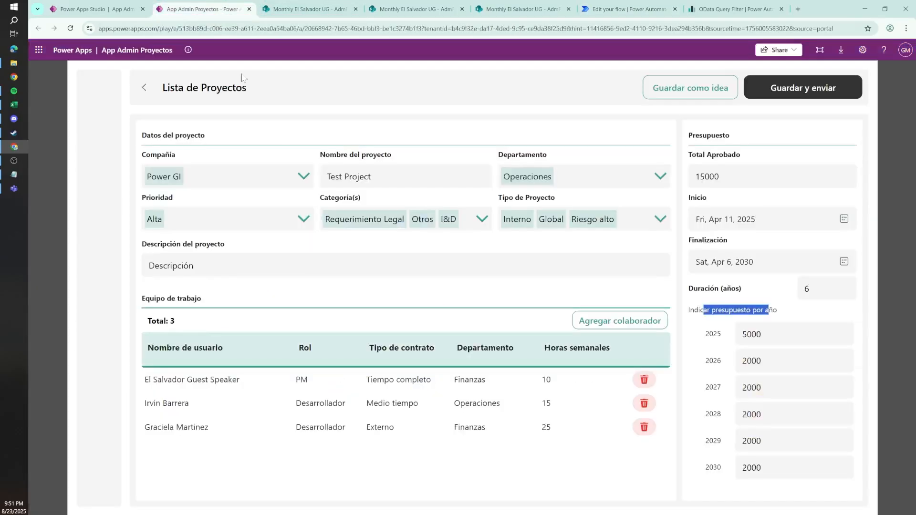
Step: Open the Generate Project Template flow's details page in a separate browser tab, keeping the flow editor open
{"action": "left_click", "coordinate": [666, 11]}
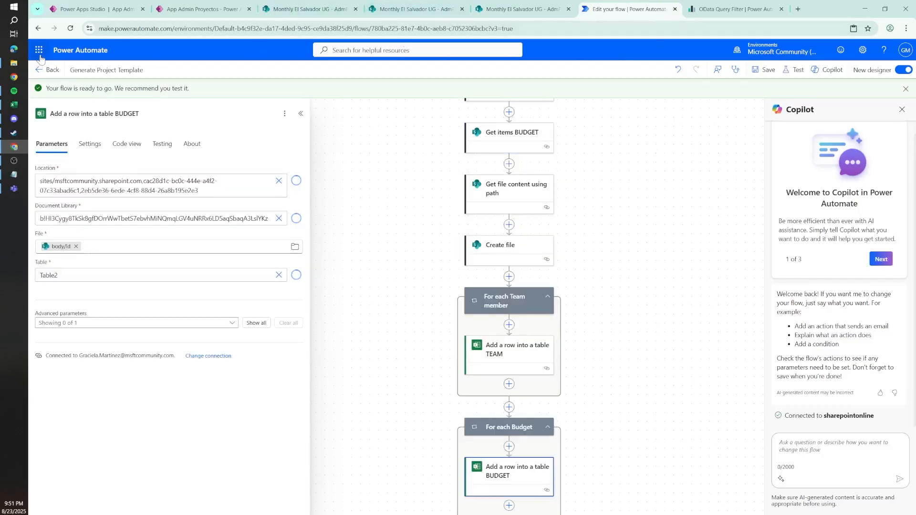
{"action": "right_click", "coordinate": [52, 71]}
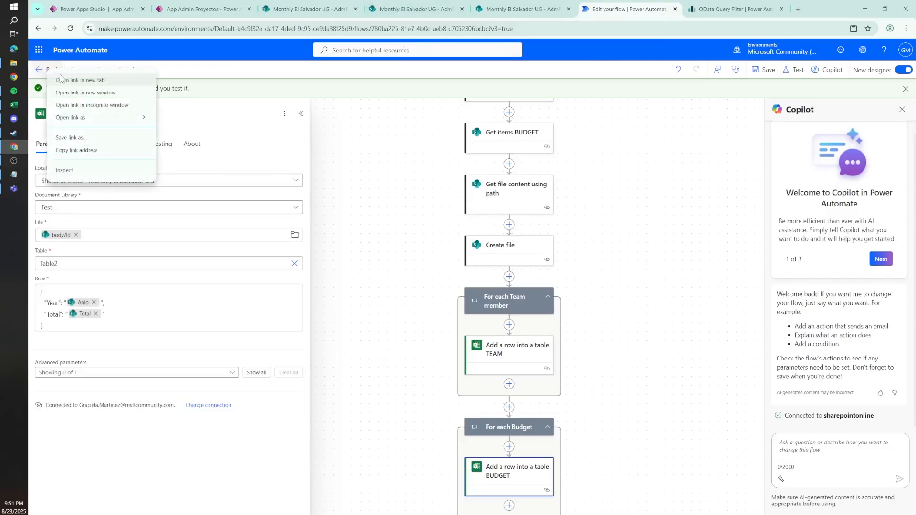
{"action": "left_click", "coordinate": [98, 80]}
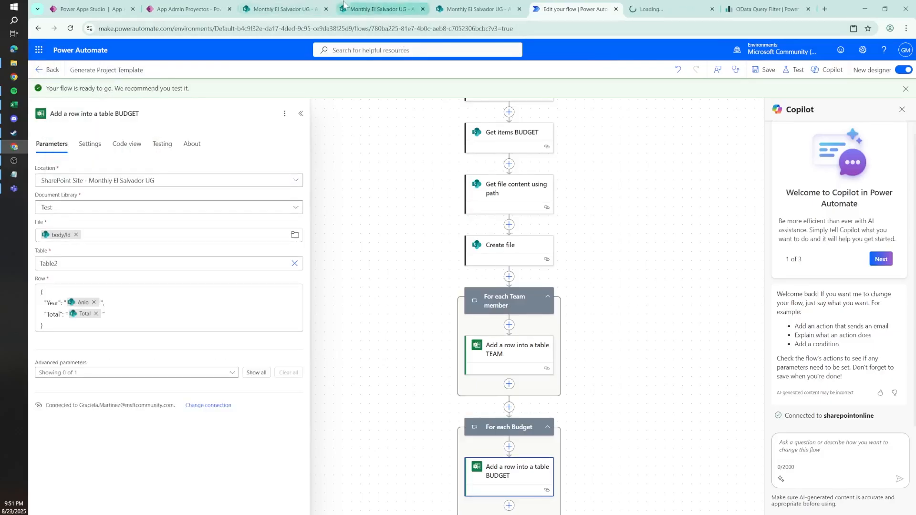
Step: Try to save and submit the Test Project in the App Admin Proyectos app, and go to the flow's details page
{"action": "left_click", "coordinate": [218, 4]}
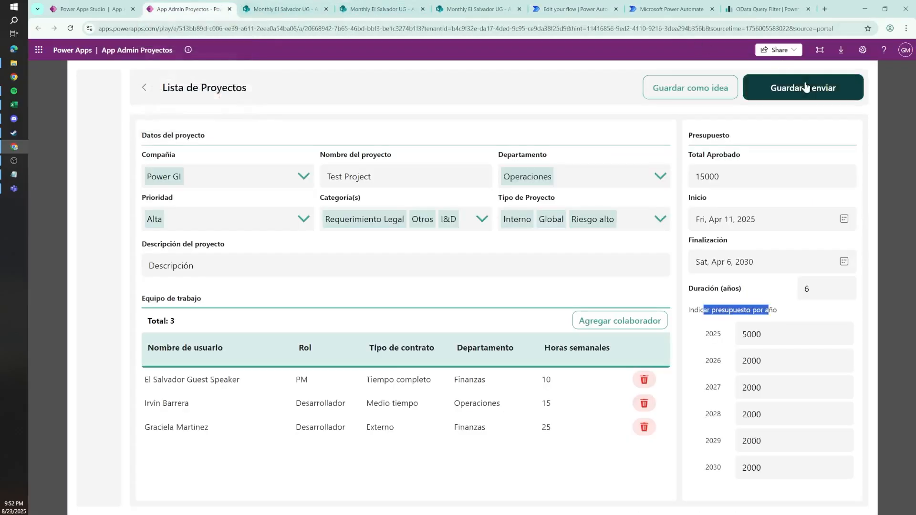
{"action": "left_click", "coordinate": [791, 86]}
{"action": "left_click", "coordinate": [543, 334]}
{"action": "left_click", "coordinate": [603, 4]}
{"action": "left_click", "coordinate": [653, 7]}
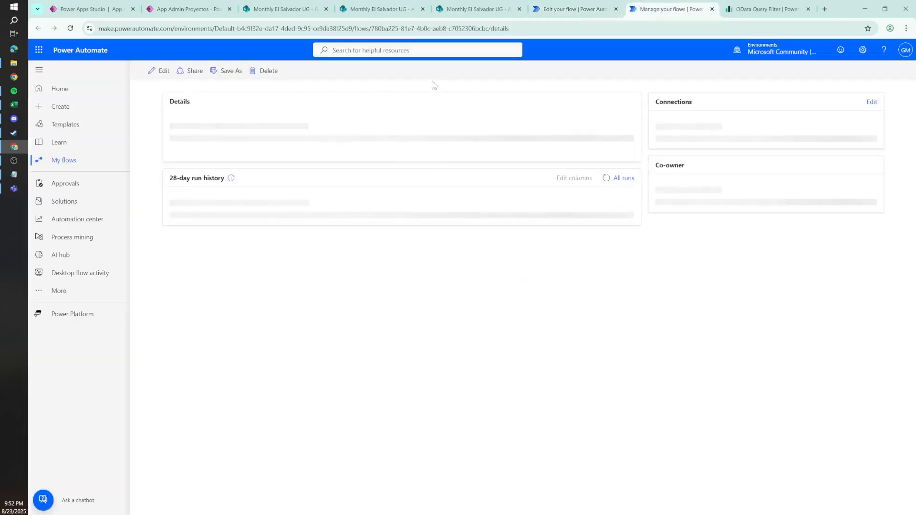
Step: Reload the App Admin Proyectos app and open the Test Project from the project list
{"action": "left_click", "coordinate": [217, 4]}
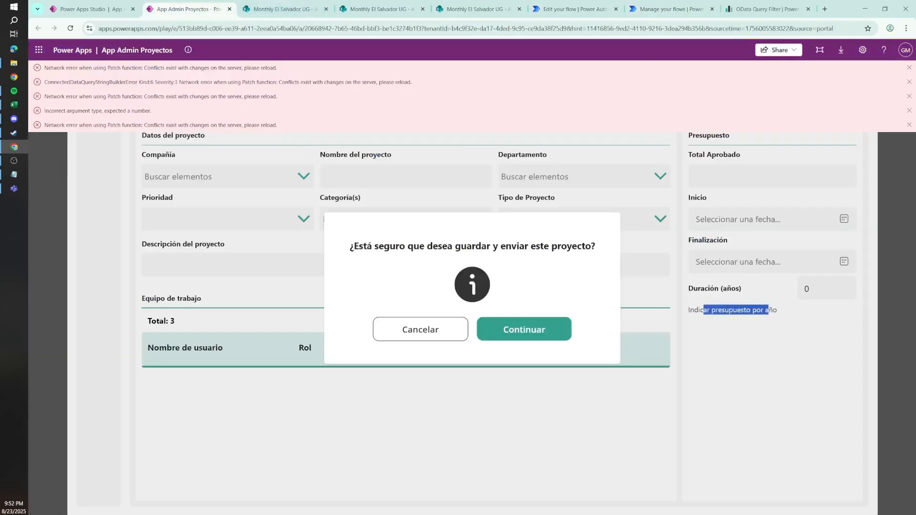
{"action": "left_click", "coordinate": [681, 27]}
{"action": "key", "text": "Return"}
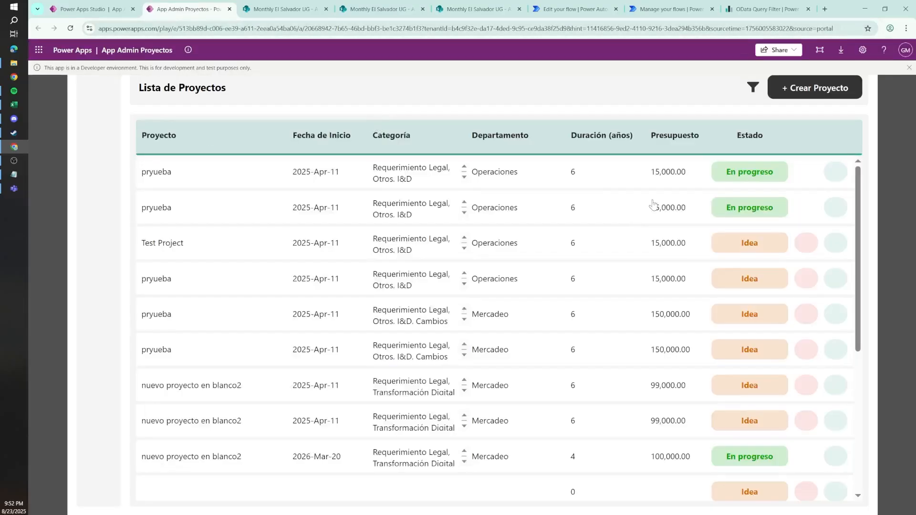
{"action": "left_click", "coordinate": [498, 178]}
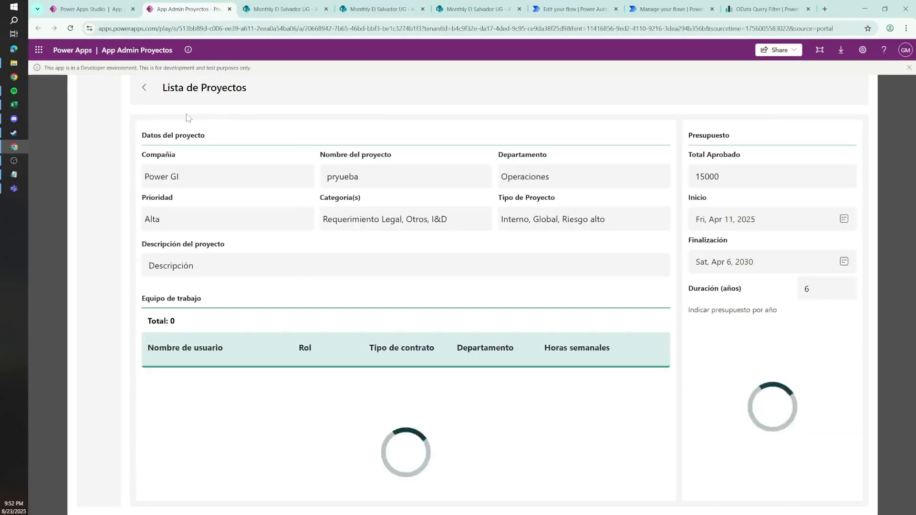
{"action": "left_click", "coordinate": [148, 92]}
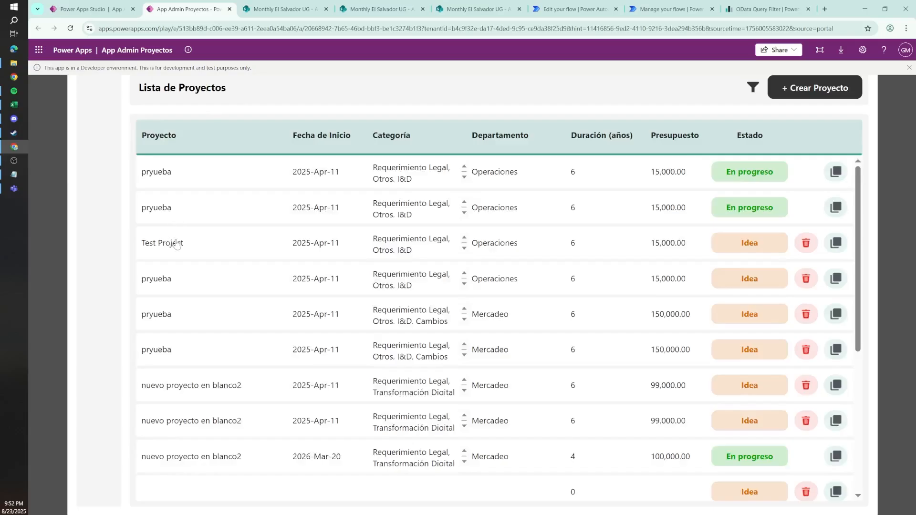
{"action": "left_click", "coordinate": [176, 244]}
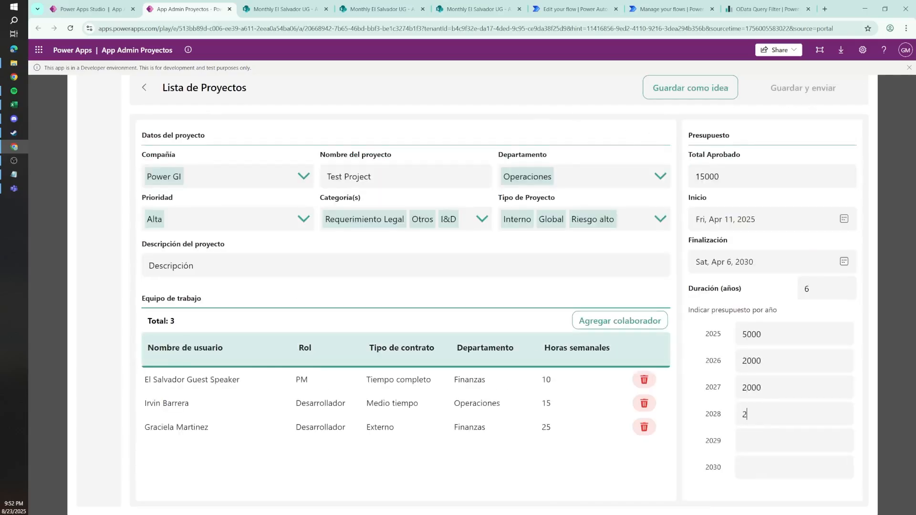
Step: Complete the yearly budget with 5000 for 2025 and 2000 for each year from 2026 to 2030, and save and submit the project
{"action": "type", "text": "00"}
{"action": "key", "text": "Tab"}
{"action": "type", "text": "2000"}
{"action": "left_click", "coordinate": [797, 92]}
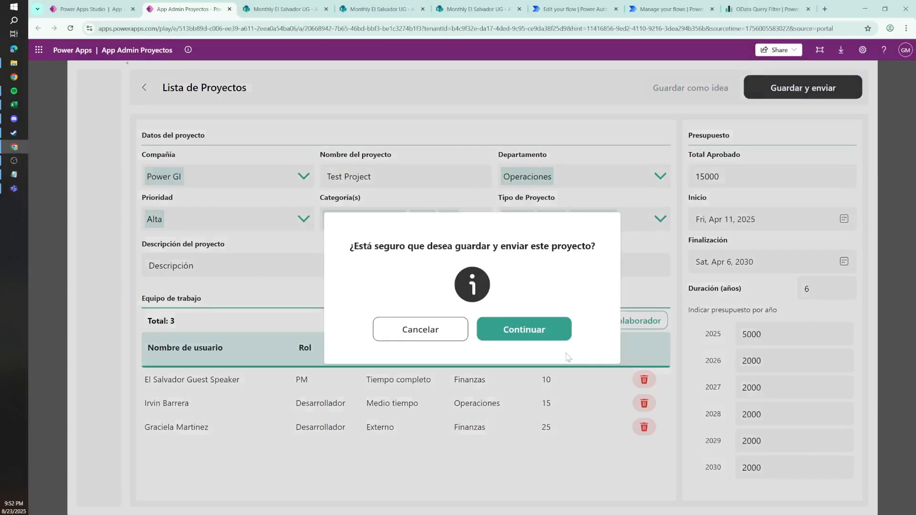
{"action": "left_click", "coordinate": [517, 331]}
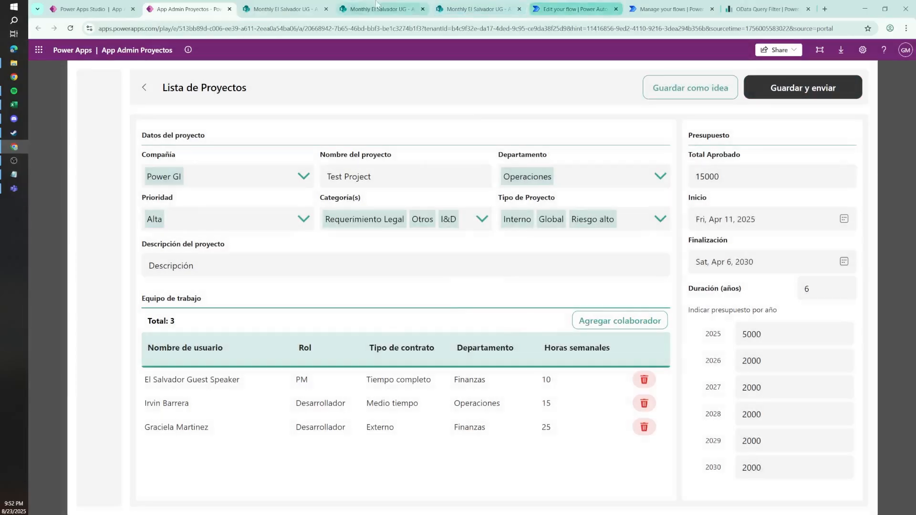
Step: Reload the AdmProyecto_Proyecto list in SharePoint and check the Test Project item's status
{"action": "left_click", "coordinate": [377, 6]}
{"action": "left_click", "coordinate": [291, 6]}
{"action": "left_click", "coordinate": [292, 29]}
{"action": "key", "text": "Return"}
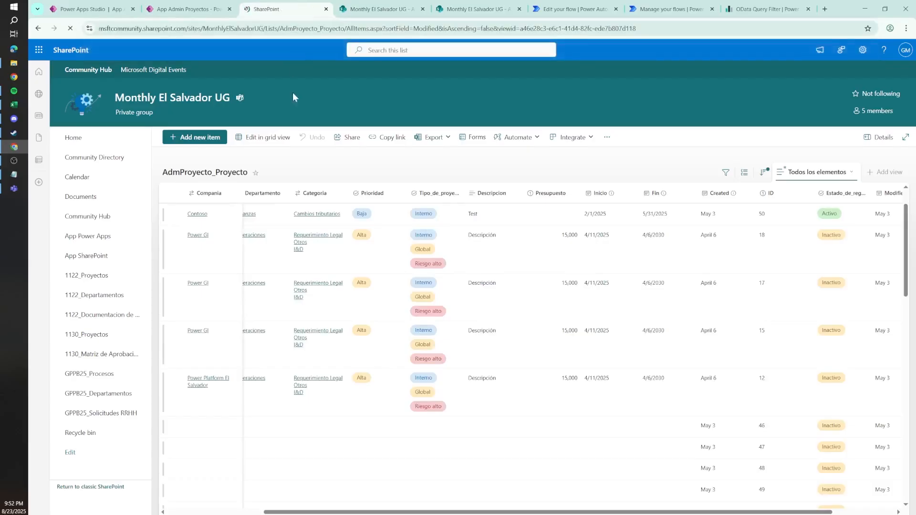
{"action": "left_click", "coordinate": [342, 222]}
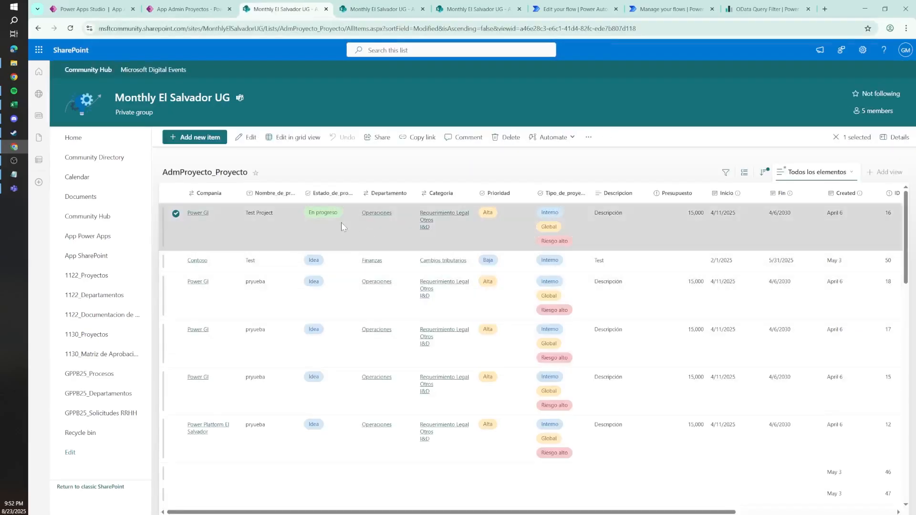
Step: Refresh the run history of the Generate Project Template flow in Power Automate and open its latest run
{"action": "left_click", "coordinate": [573, 8]}
{"action": "left_click", "coordinate": [670, 9]}
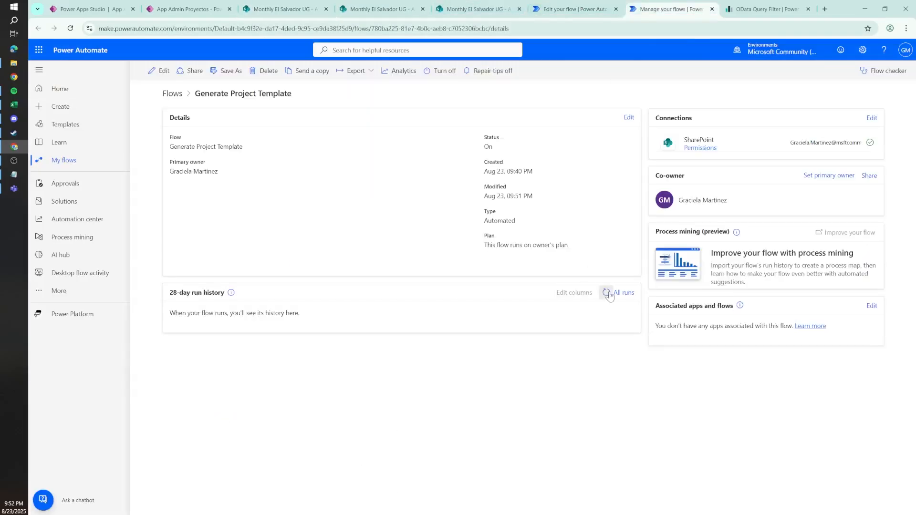
{"action": "left_click", "coordinate": [607, 294]}
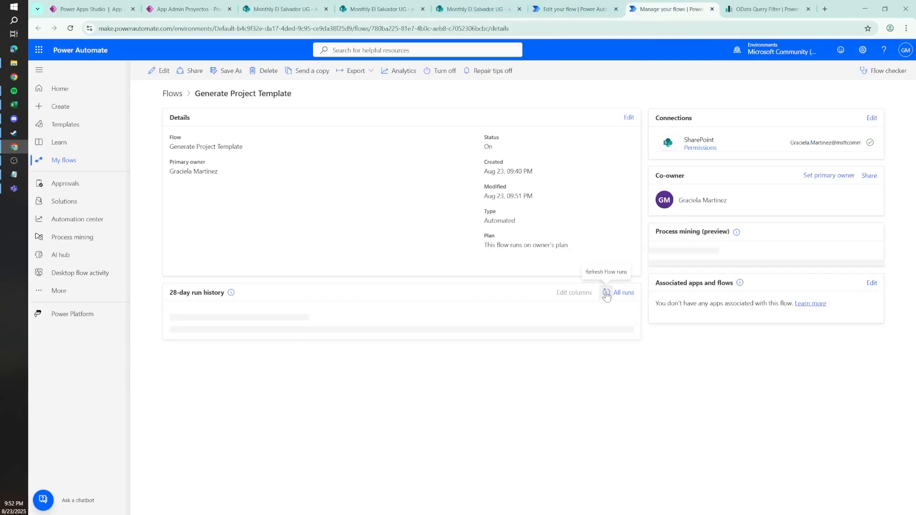
{"action": "left_click", "coordinate": [607, 292]}
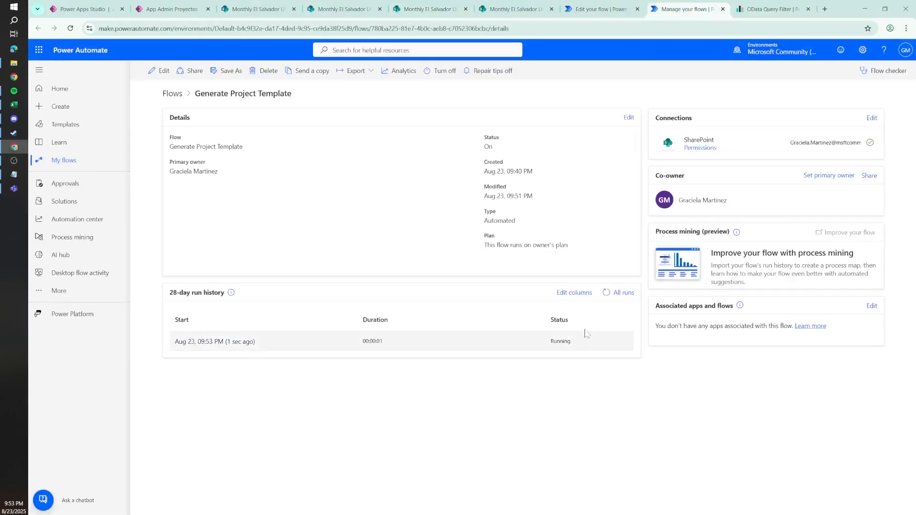
{"action": "left_click", "coordinate": [606, 292]}
{"action": "left_click", "coordinate": [219, 341]}
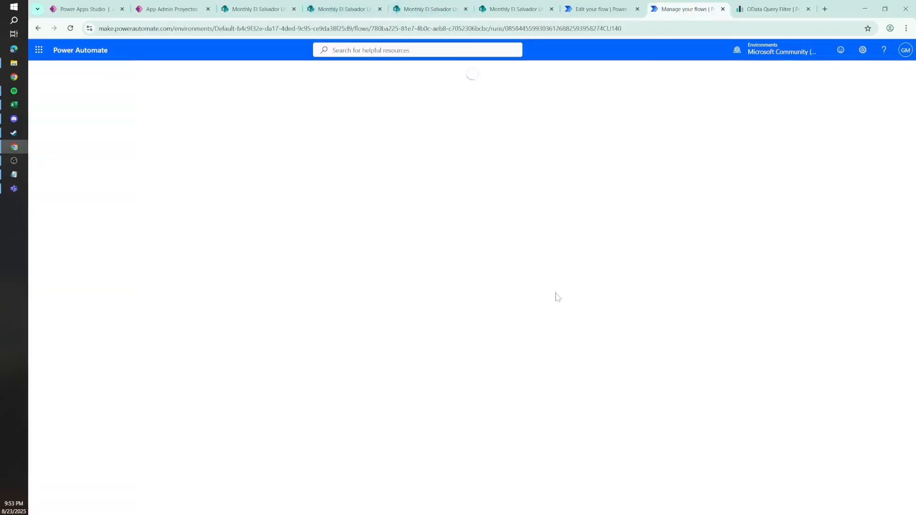
Step: Check the Generated Files folder for the new workbook and inspect the run's For each Budget loop
{"action": "left_click", "coordinate": [425, 9]}
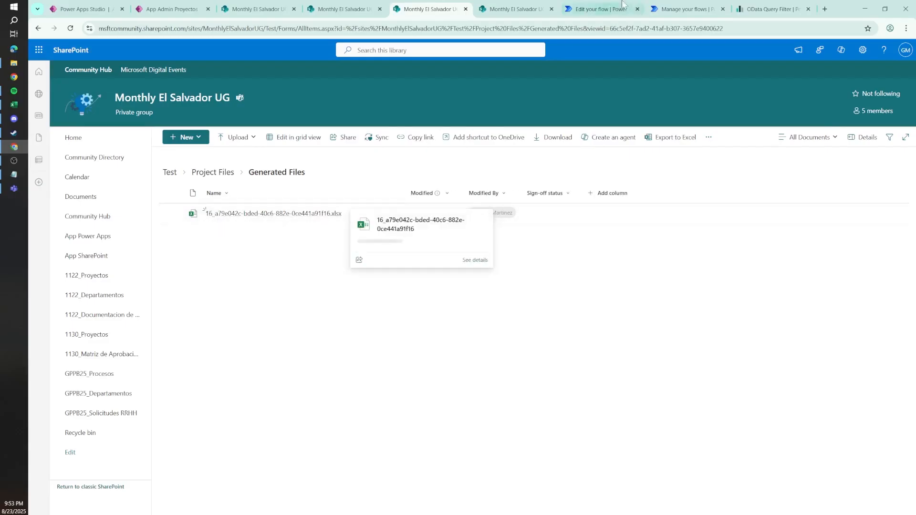
{"action": "left_click", "coordinate": [770, 9]}
{"action": "left_click", "coordinate": [686, 4]}
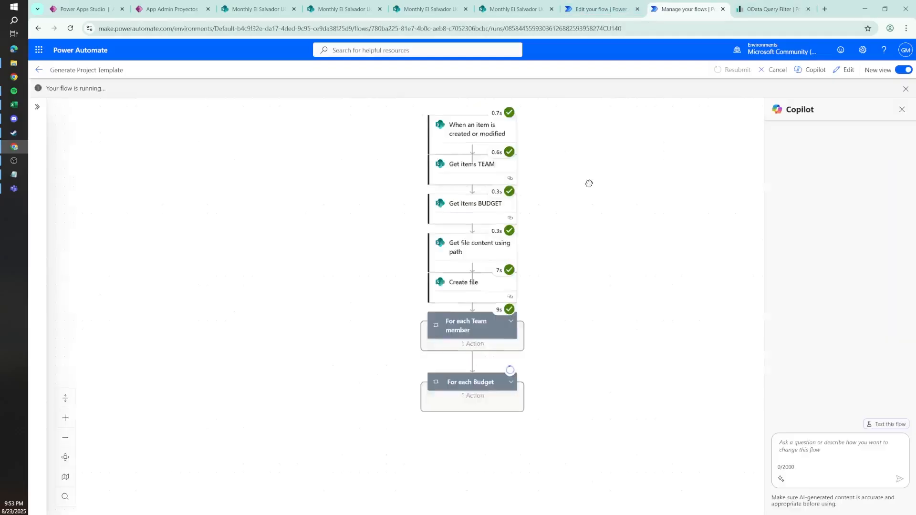
{"action": "scroll", "coordinate": [561, 339], "scroll_direction": "down", "scroll_amount": 2}
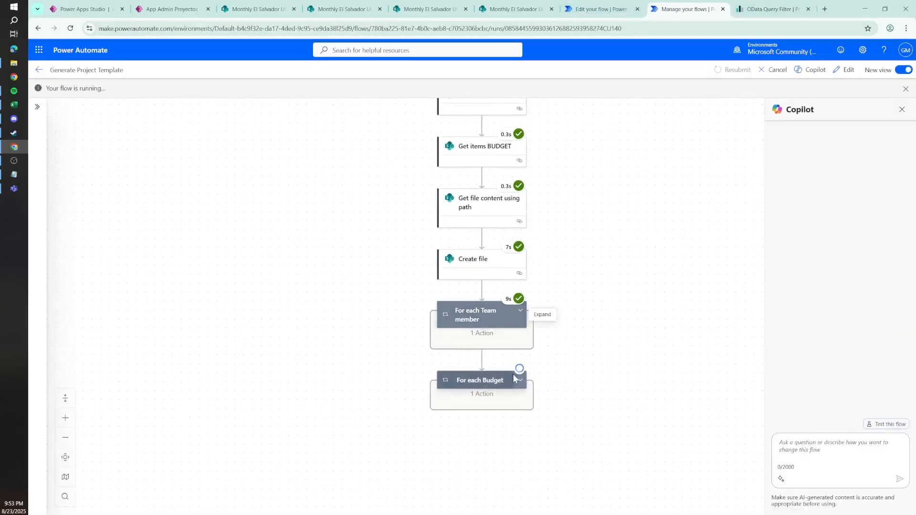
{"action": "left_click", "coordinate": [521, 381]}
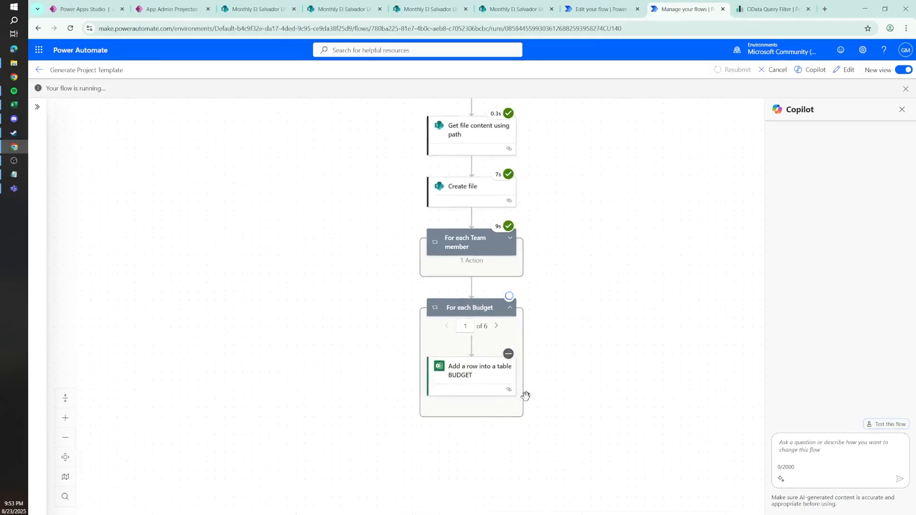
Step: Open the generated Excel workbook from the Generated Files folder, check the flow run's status, and view the workbook's filled tables
{"action": "left_click", "coordinate": [429, 8]}
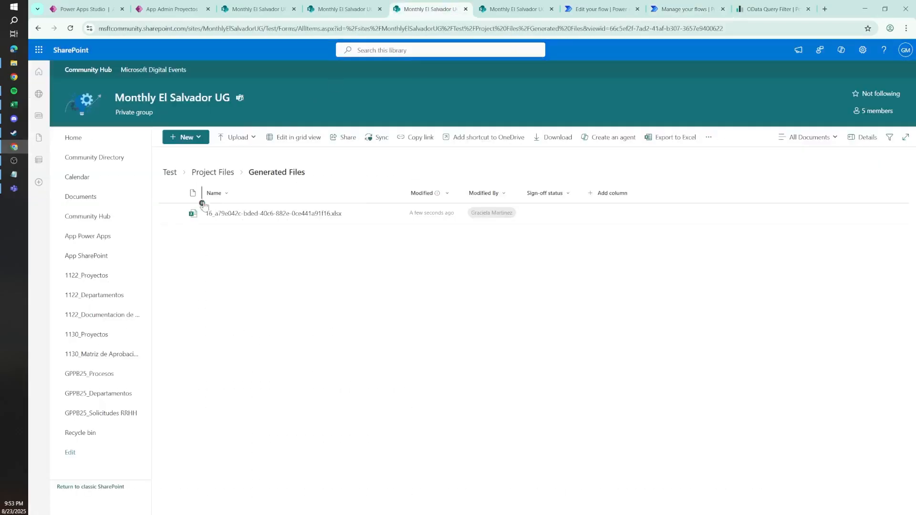
{"action": "left_click", "coordinate": [277, 215]}
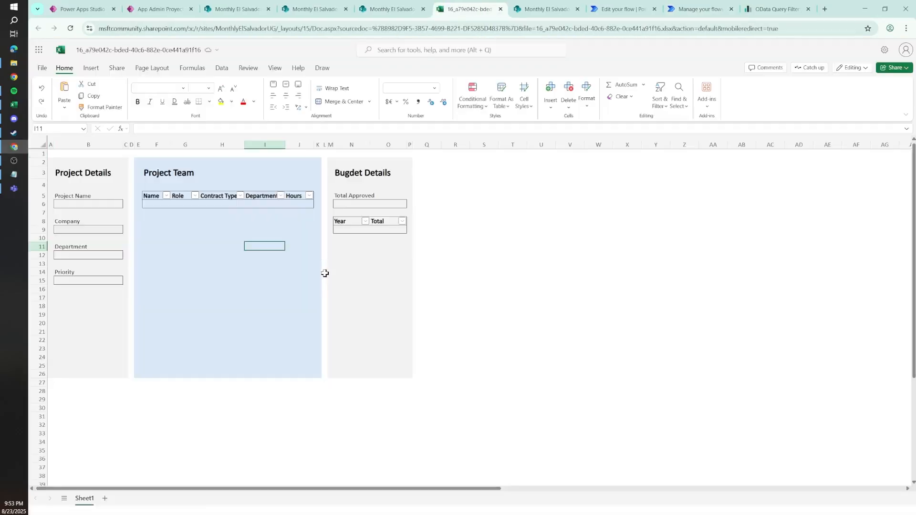
{"action": "left_click", "coordinate": [692, 9]}
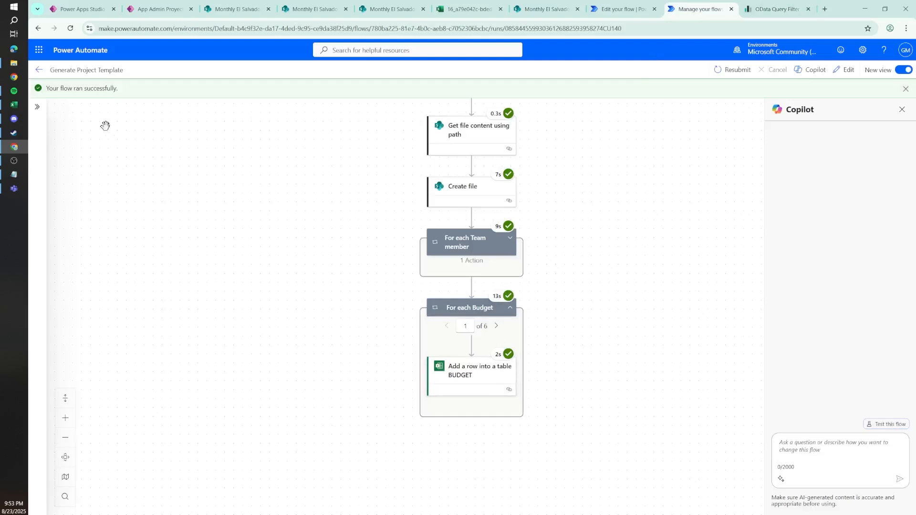
{"action": "left_click", "coordinate": [466, 9]}
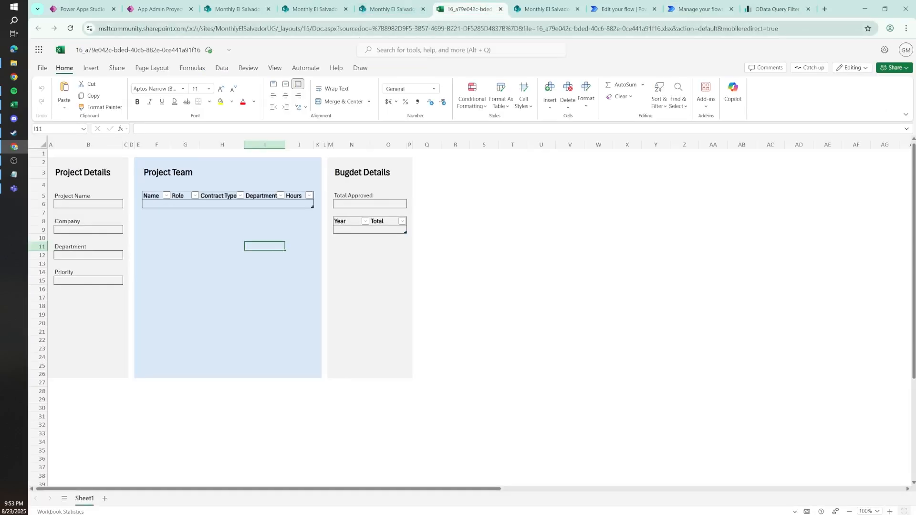
{"action": "left_click", "coordinate": [361, 27]}
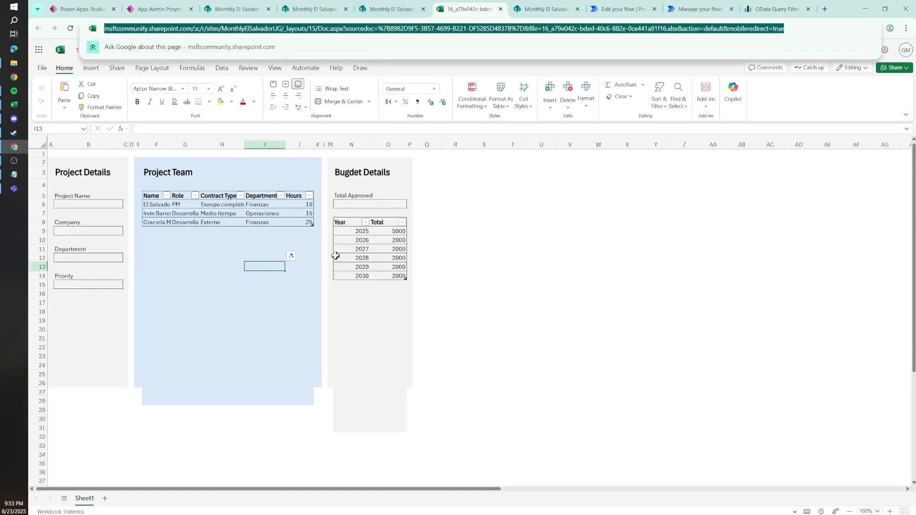
Step: Delete rows 27 to 32 containing the leftover shading below the workbook's panels
{"action": "left_click_drag", "start_coordinate": [41, 392], "coordinate": [77, 437]}
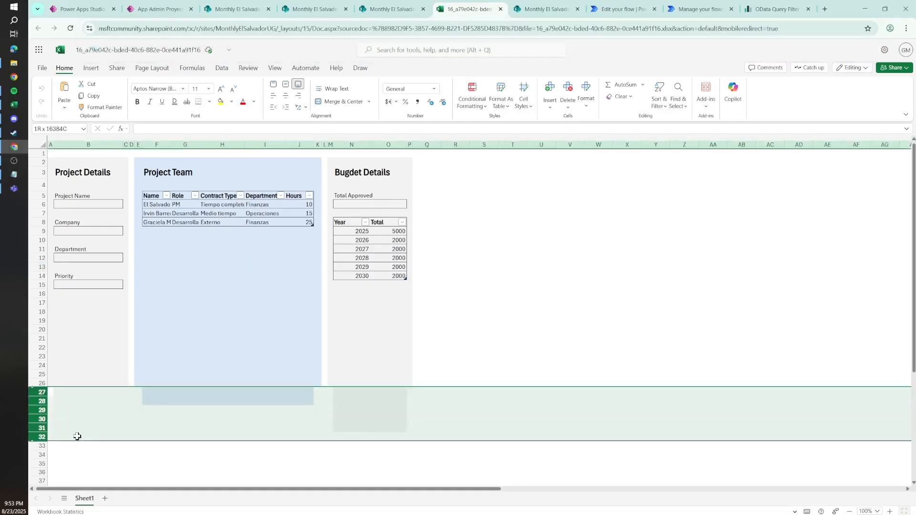
{"action": "right_click", "coordinate": [233, 404]}
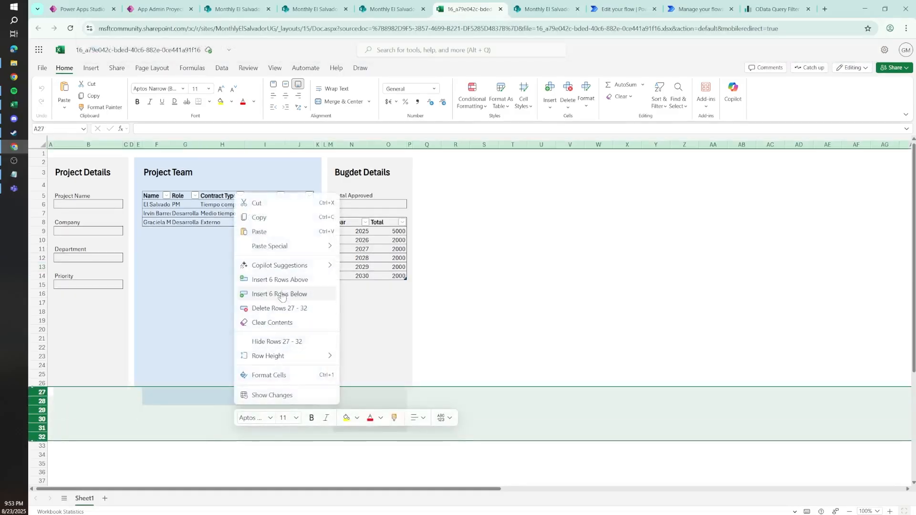
{"action": "left_click", "coordinate": [296, 310]}
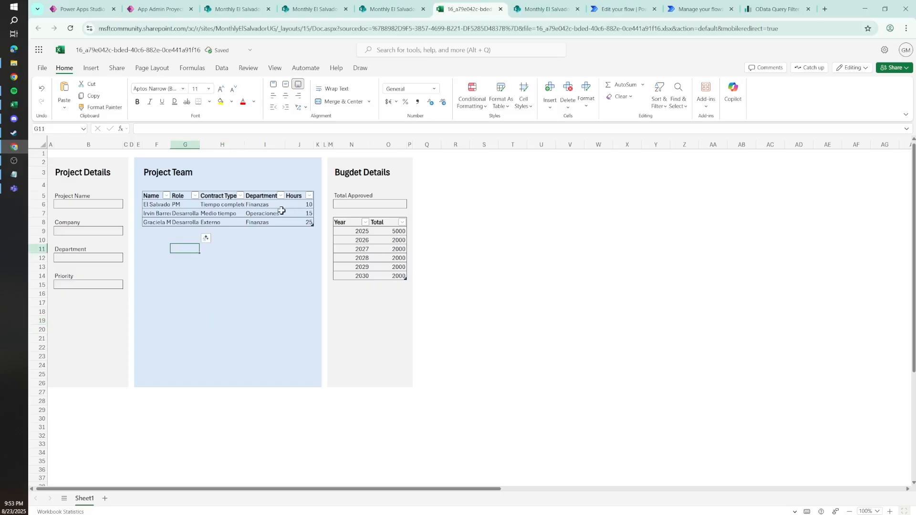
Step: Examine the name, role, department and hours entries in the generated Project Team table
{"action": "left_click_drag", "start_coordinate": [161, 205], "coordinate": [194, 221]}
{"action": "left_click", "coordinate": [263, 204]}
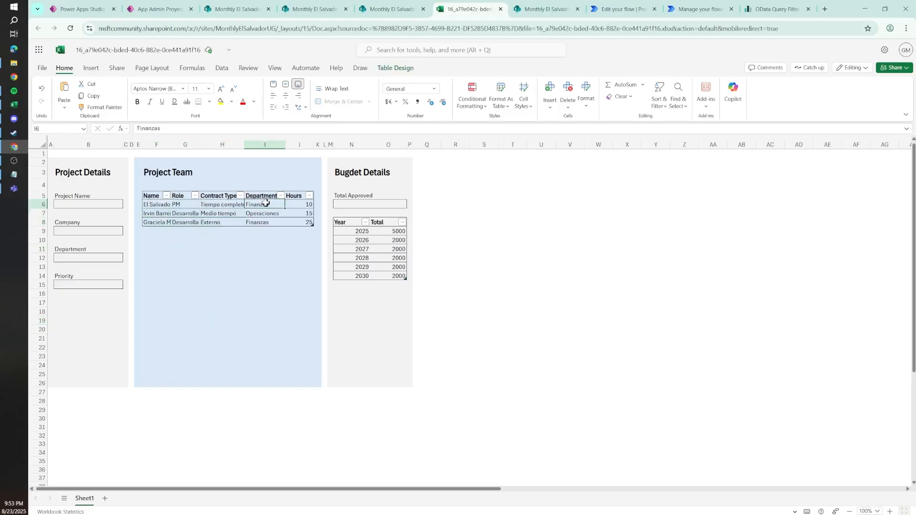
{"action": "left_click_drag", "start_coordinate": [300, 205], "coordinate": [301, 232]}
{"action": "left_click", "coordinate": [299, 207]}
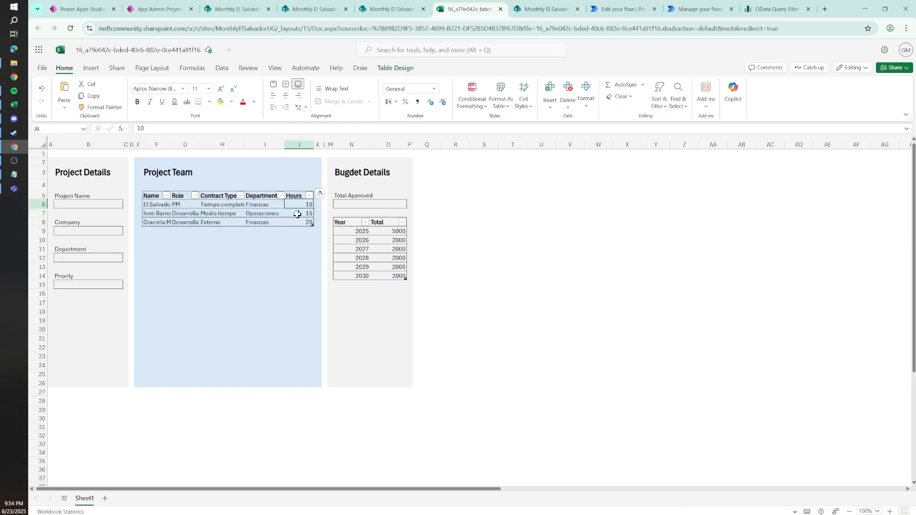
Step: Examine the hours column of the Project Team table and the yearly totals under Budget Details in the generated workbook
{"action": "left_click", "coordinate": [299, 214]}
{"action": "left_click_drag", "start_coordinate": [358, 228], "coordinate": [399, 272]}
{"action": "left_click", "coordinate": [385, 228]}
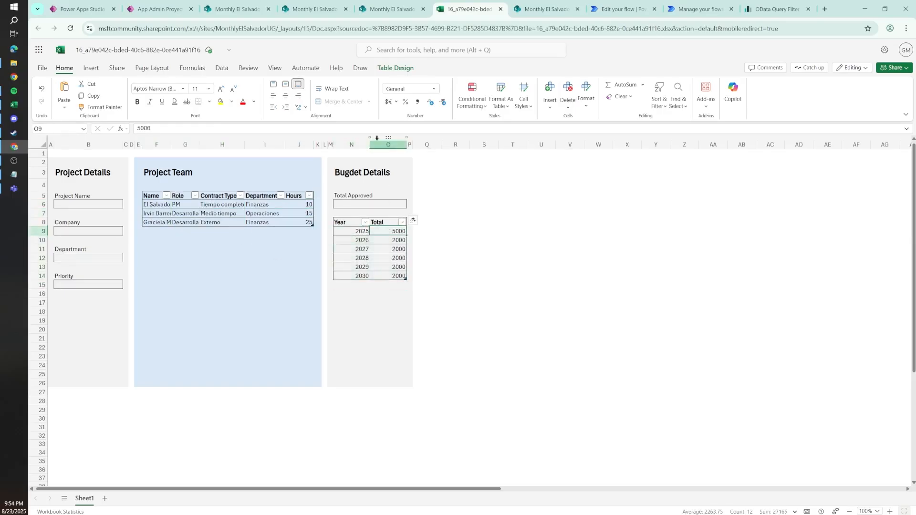
{"action": "left_click", "coordinate": [389, 144]}
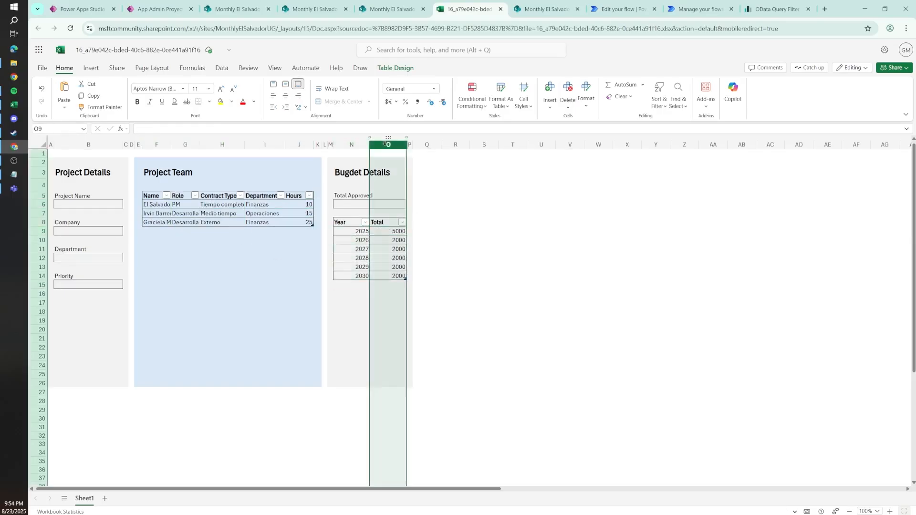
{"action": "left_click", "coordinate": [391, 251]}
Step: Switch to the desktop Excel copy of Project Template.xlsx and inspect its budget Total column and the area below the panels
{"action": "left_click", "coordinate": [8, 107]}
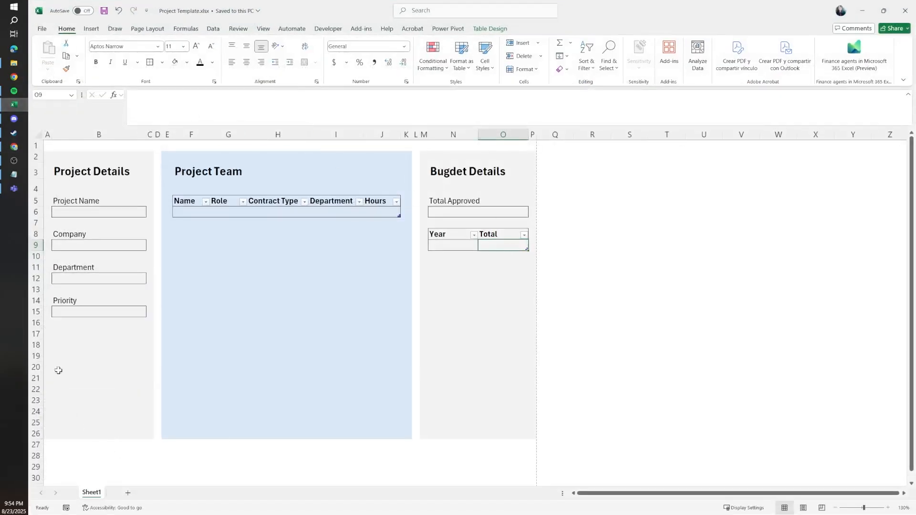
{"action": "left_click_drag", "start_coordinate": [437, 443], "coordinate": [516, 470]}
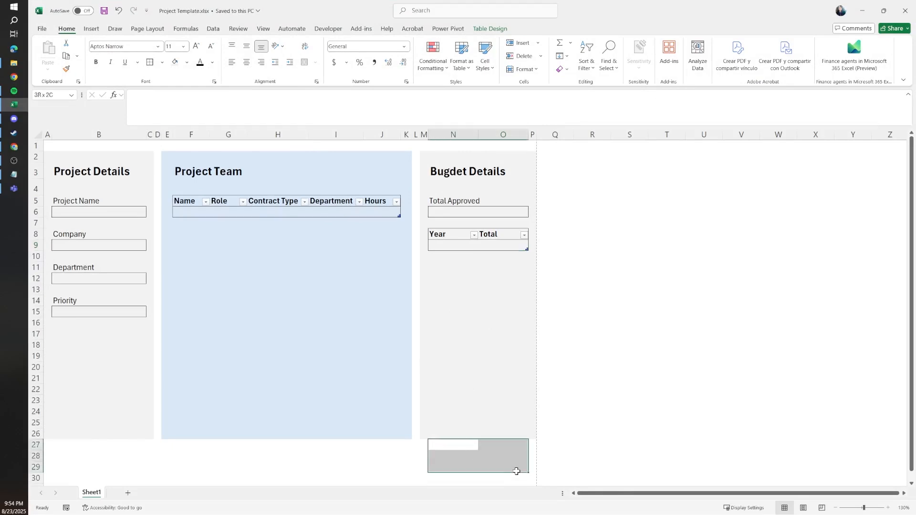
{"action": "left_click", "coordinate": [498, 256]}
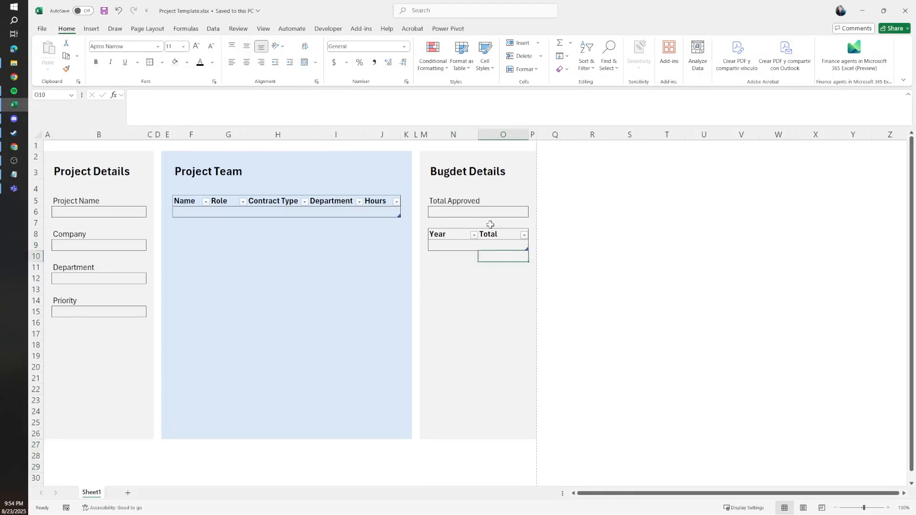
{"action": "left_click", "coordinate": [509, 132]}
{"action": "left_click", "coordinate": [499, 244]}
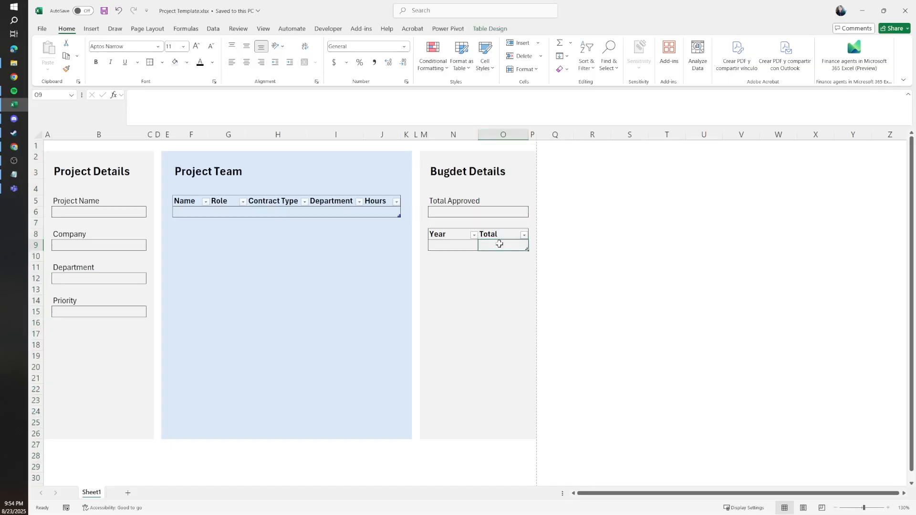
{"action": "left_click", "coordinate": [863, 10]}
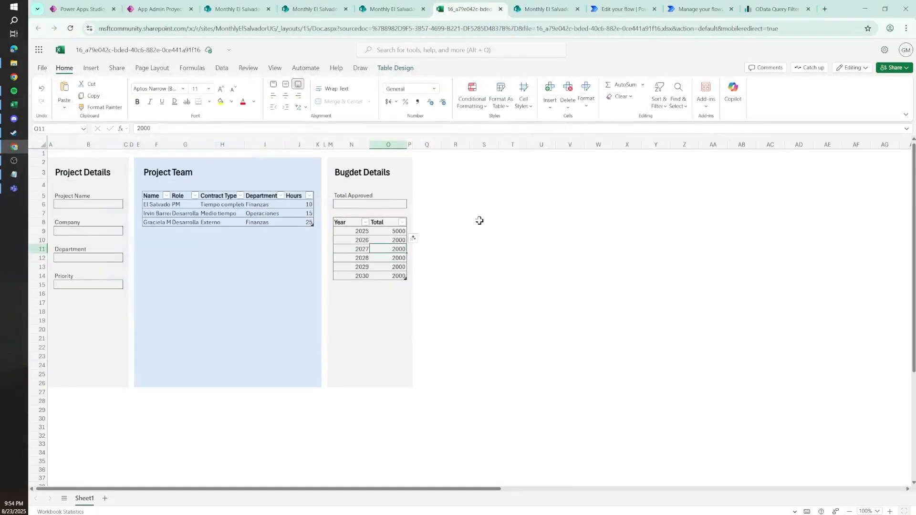
Step: Apply the comma number style to column O, holding the budget totals, in the generated workbook
{"action": "left_click", "coordinate": [397, 145]}
{"action": "left_click", "coordinate": [418, 102]}
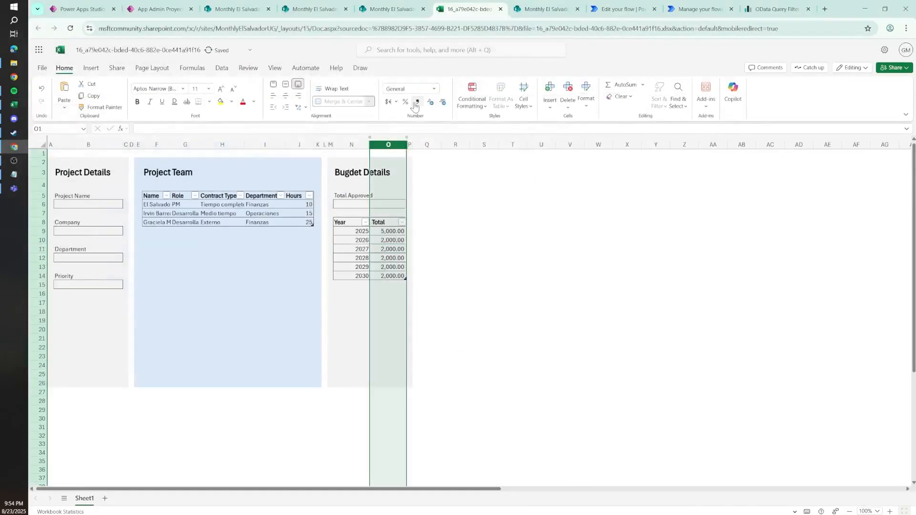
{"action": "left_click", "coordinate": [389, 250]}
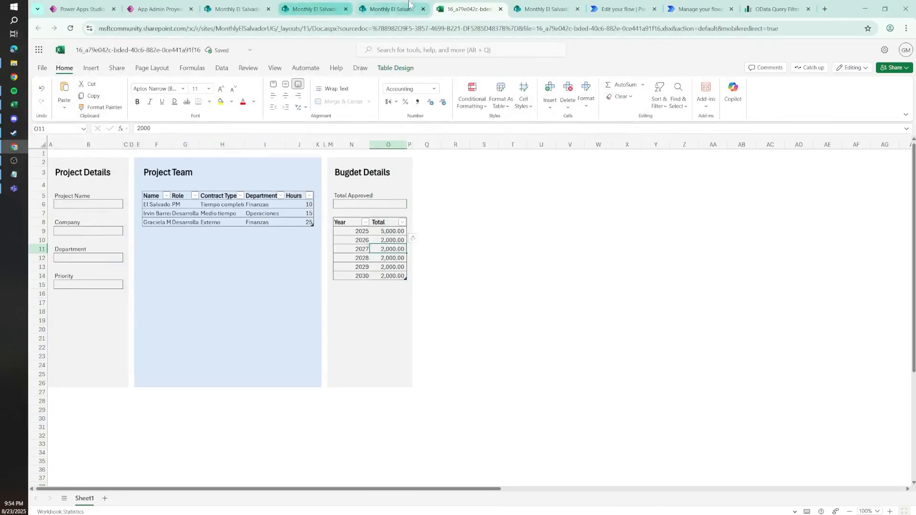
Step: Open Project Template.xlsx from the SharePoint Project Files folder
{"action": "left_click", "coordinate": [389, 8]}
{"action": "left_click", "coordinate": [226, 170]}
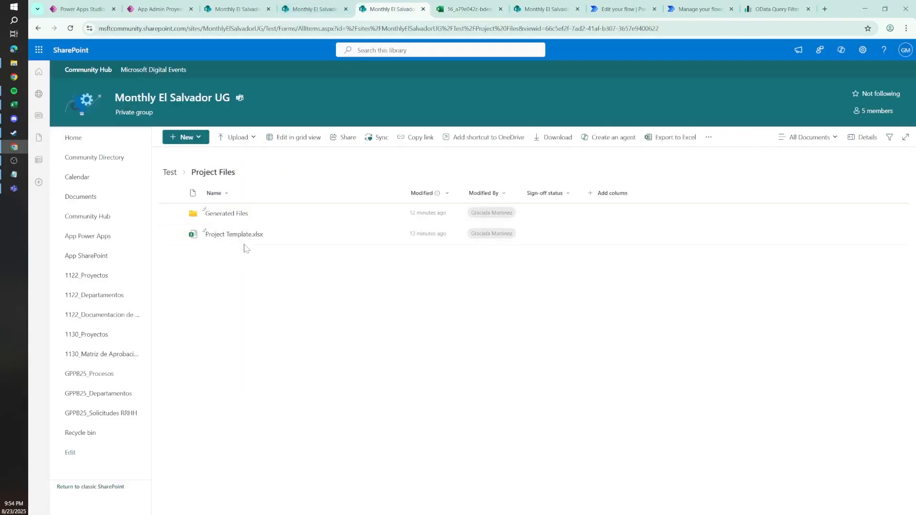
{"action": "left_click", "coordinate": [241, 236]}
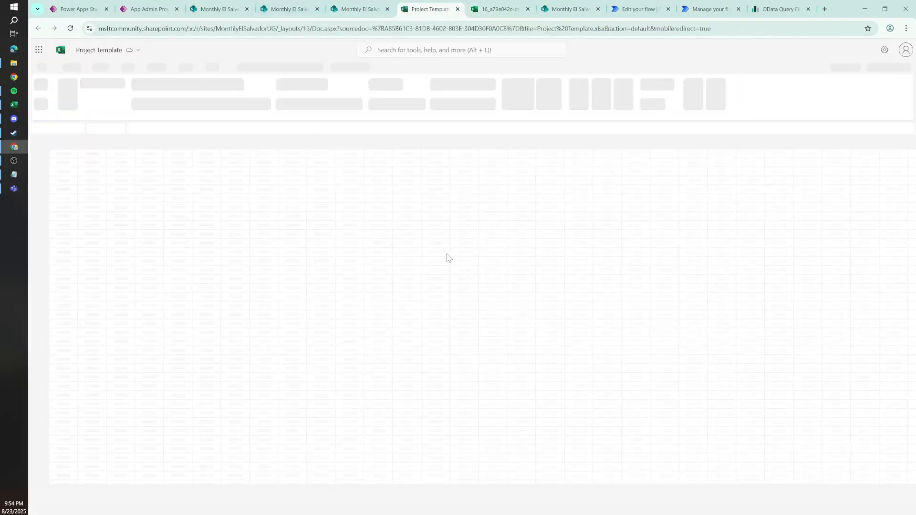
Step: Format the Total Approved cell and the budget Total column O with the $ English (United States) accounting format
{"action": "left_click", "coordinate": [385, 145]}
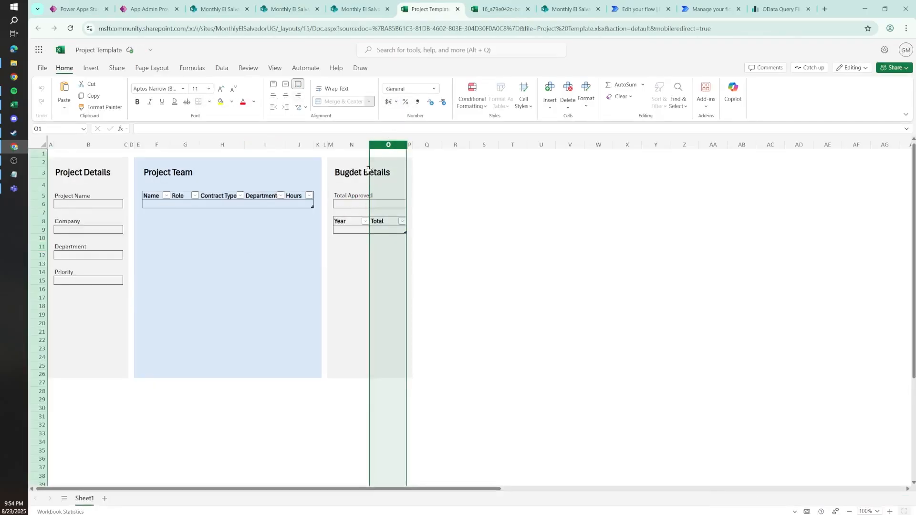
{"action": "left_click", "coordinate": [351, 204]}
{"action": "left_click", "coordinate": [395, 102]}
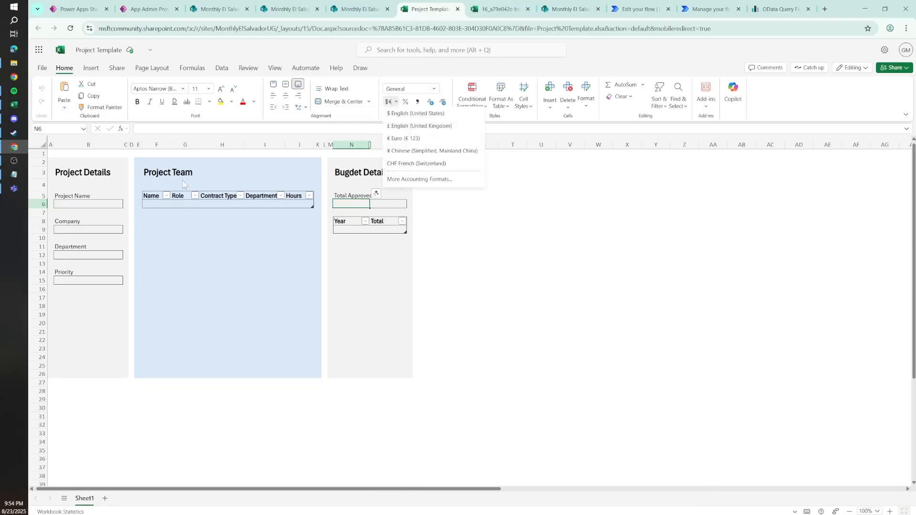
{"action": "left_click", "coordinate": [401, 116]}
{"action": "left_click", "coordinate": [394, 143]}
{"action": "left_click", "coordinate": [396, 102]}
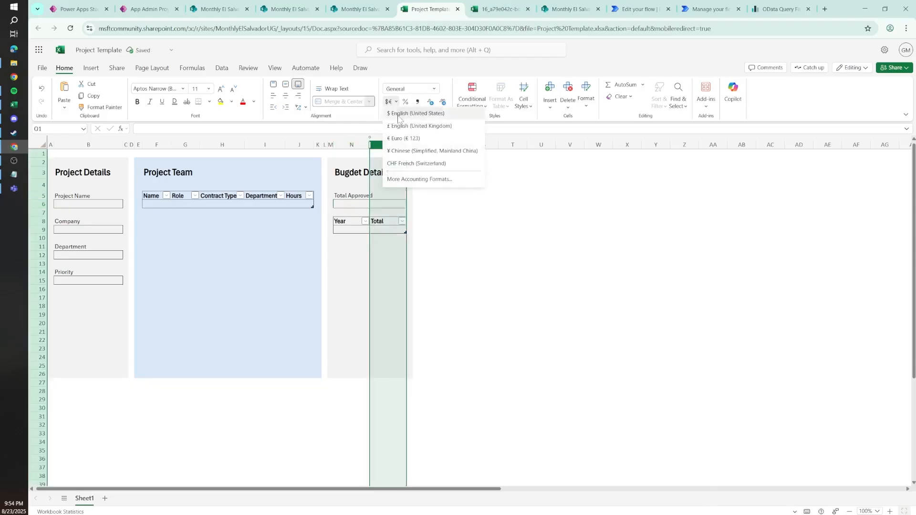
{"action": "left_click", "coordinate": [397, 113]}
Step: Widen column F so the Project Team table's Name column has room for full names
{"action": "left_click", "coordinate": [168, 145]}
{"action": "left_click_drag", "start_coordinate": [172, 144], "coordinate": [211, 145]}
{"action": "left_click", "coordinate": [178, 202]}
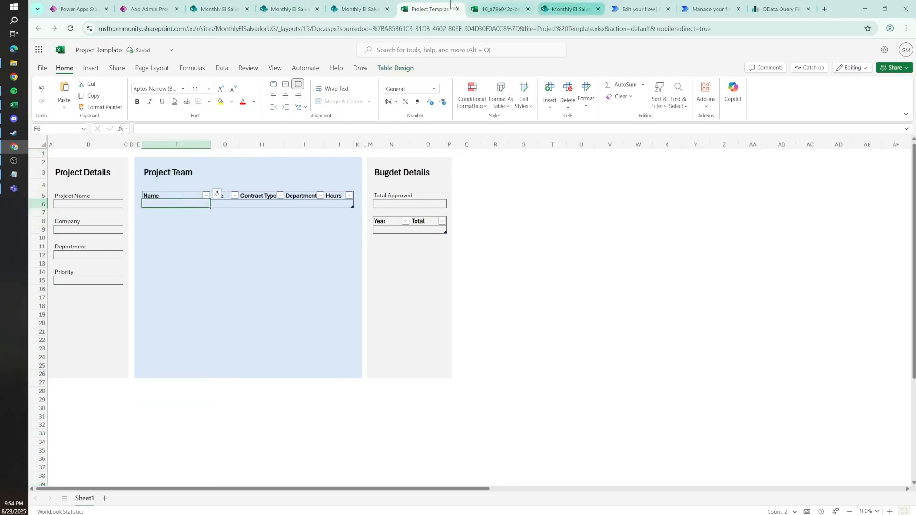
{"action": "left_click", "coordinate": [279, 247]}
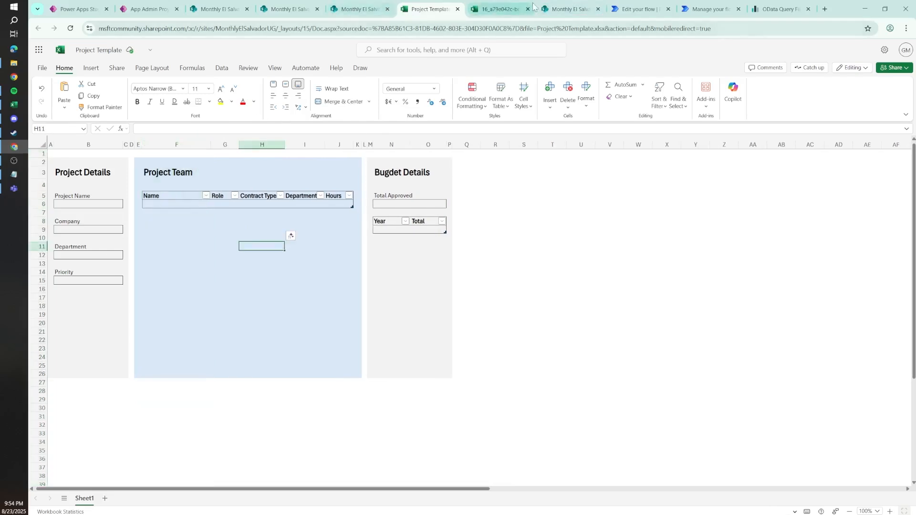
Step: Check the AdmProyecto_Presupuesto list and examine the template's Project Details input cells and Total Approved range N6:O6
{"action": "left_click", "coordinate": [574, 5]}
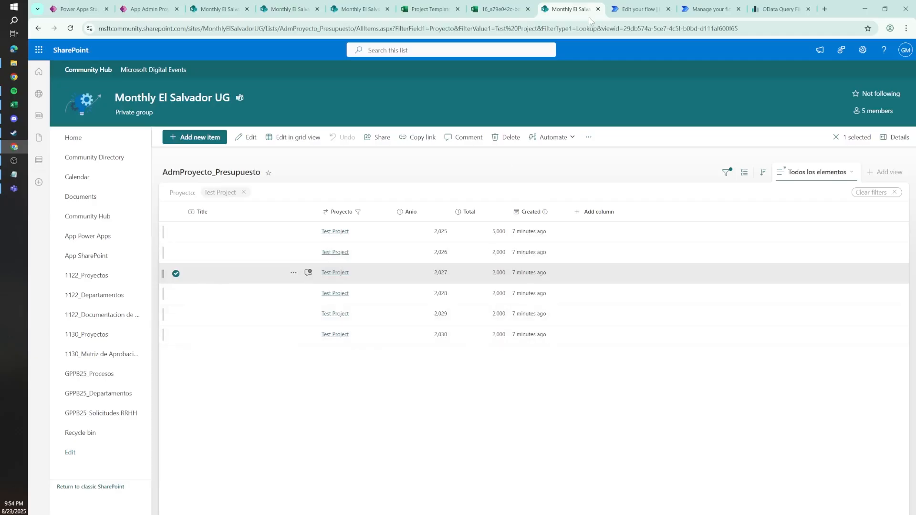
{"action": "left_click", "coordinate": [429, 9]}
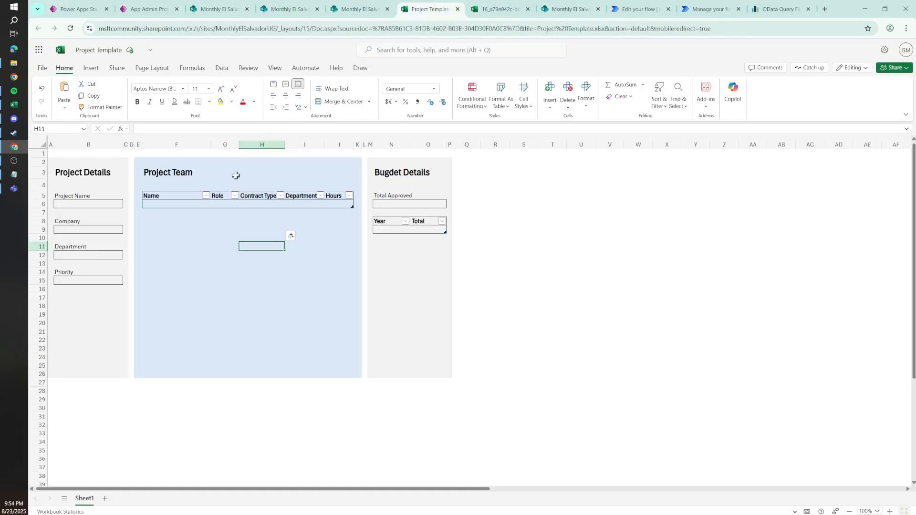
{"action": "left_click", "coordinate": [390, 203]}
{"action": "left_click", "coordinate": [72, 204]}
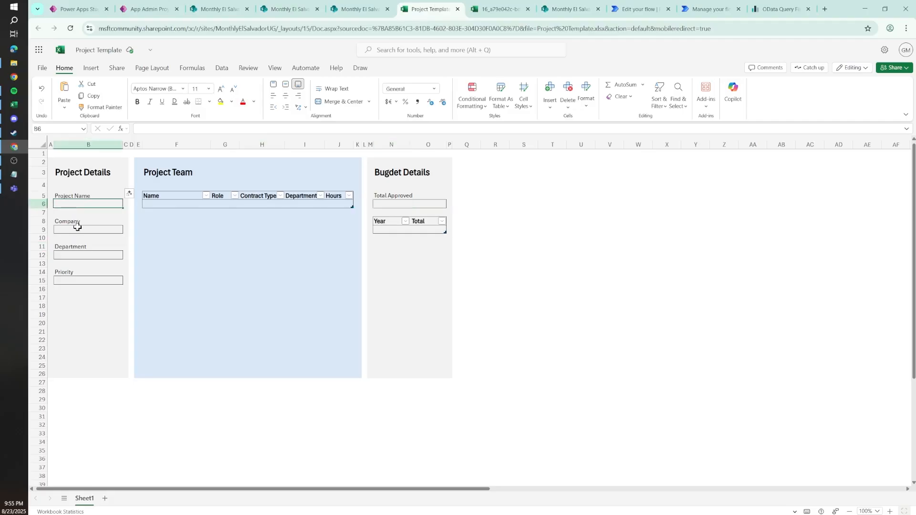
{"action": "left_click", "coordinate": [77, 230]}
{"action": "left_click", "coordinate": [67, 259]}
{"action": "left_click", "coordinate": [73, 281]}
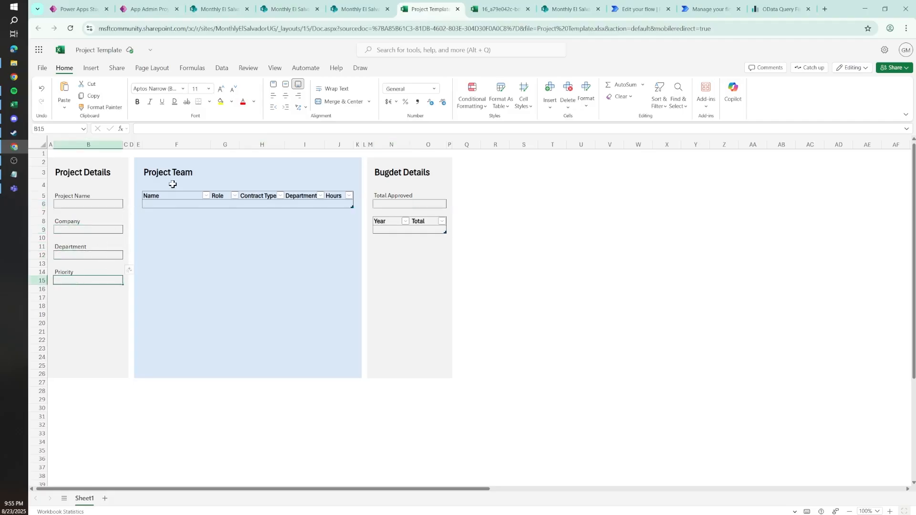
{"action": "left_click", "coordinate": [383, 202]}
{"action": "left_click_drag", "start_coordinate": [440, 201], "coordinate": [382, 203]}
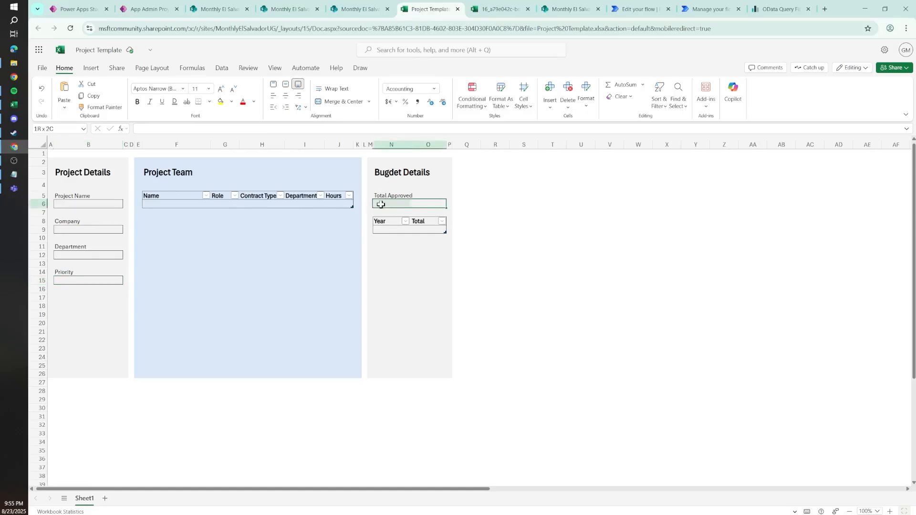
{"action": "left_click", "coordinate": [390, 203]}
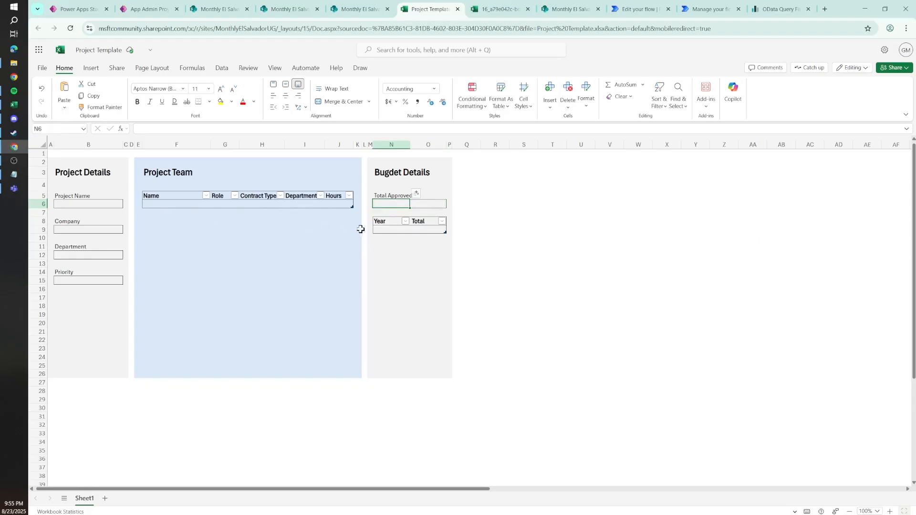
Step: Review the template cells outside the tables: Project Name, Company, Department, Priority and Total Approved
{"action": "left_click", "coordinate": [61, 202]}
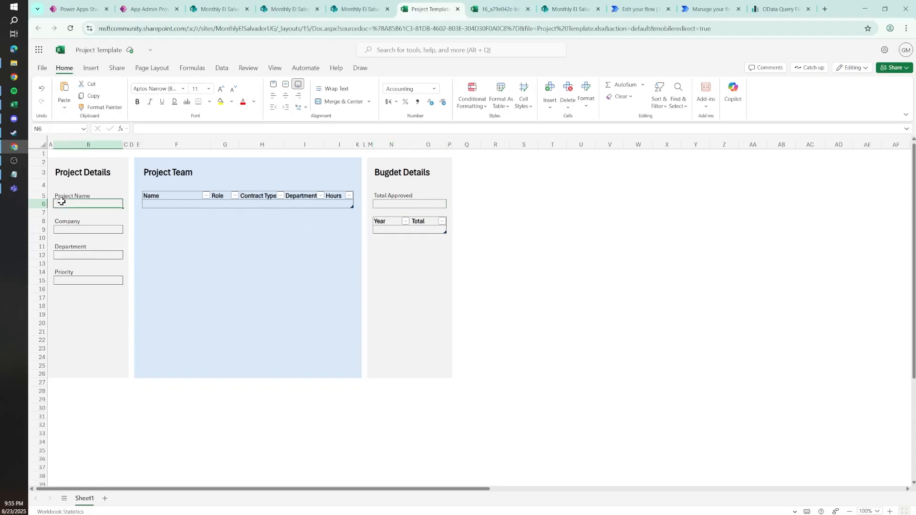
{"action": "left_click", "coordinate": [77, 230]}
{"action": "left_click", "coordinate": [79, 254]}
{"action": "left_click", "coordinate": [79, 289]}
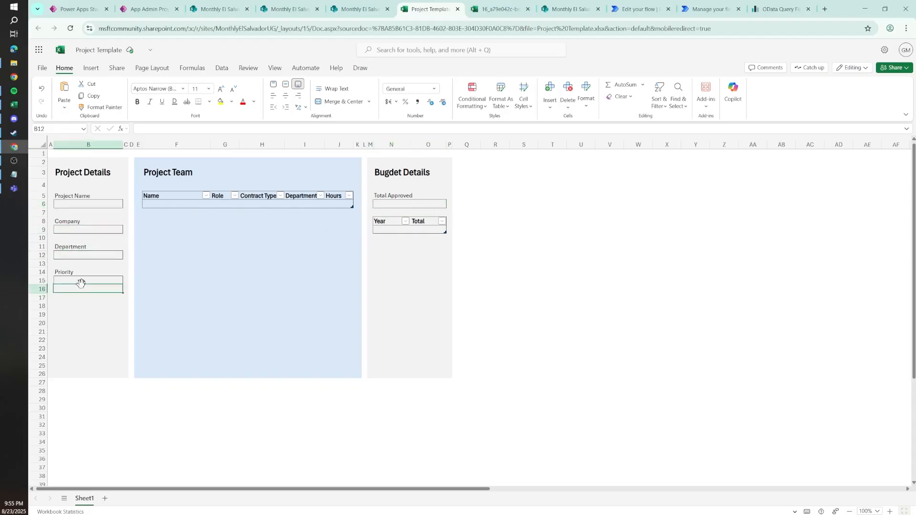
{"action": "left_click", "coordinate": [83, 280]}
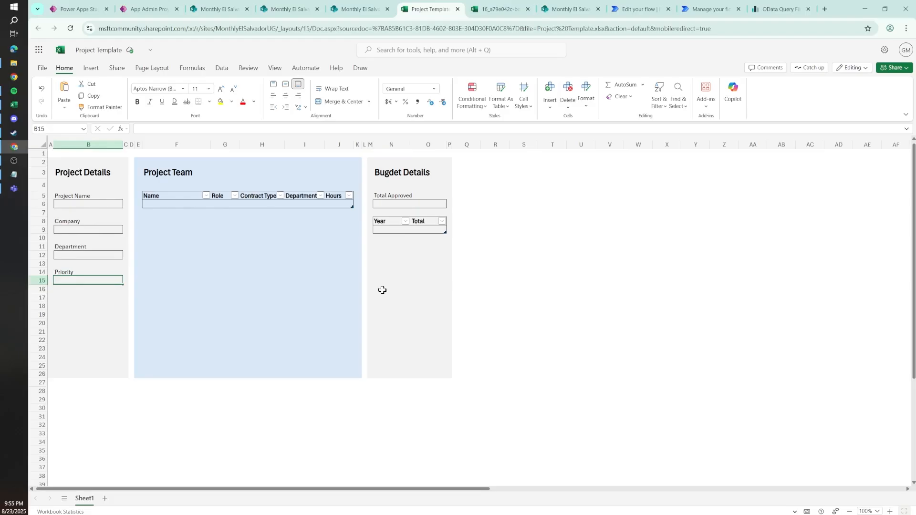
{"action": "left_click", "coordinate": [262, 298]}
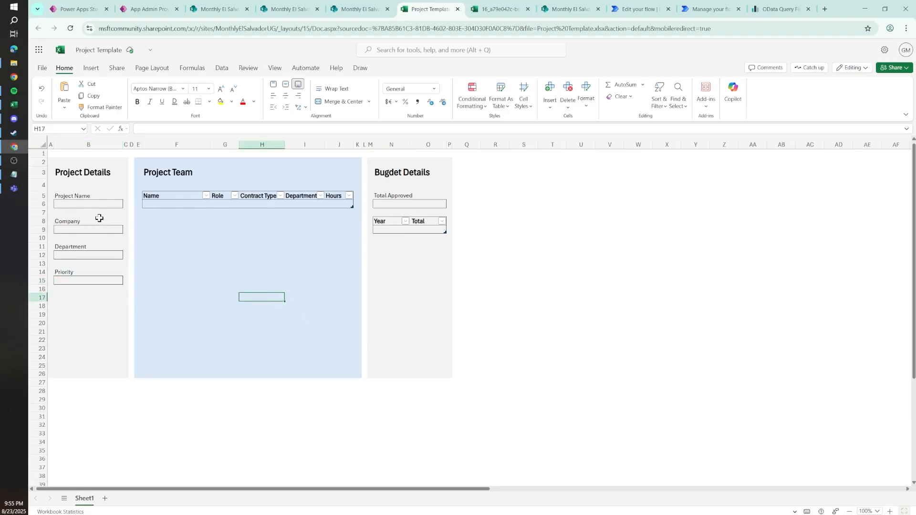
{"action": "left_click", "coordinate": [77, 204]}
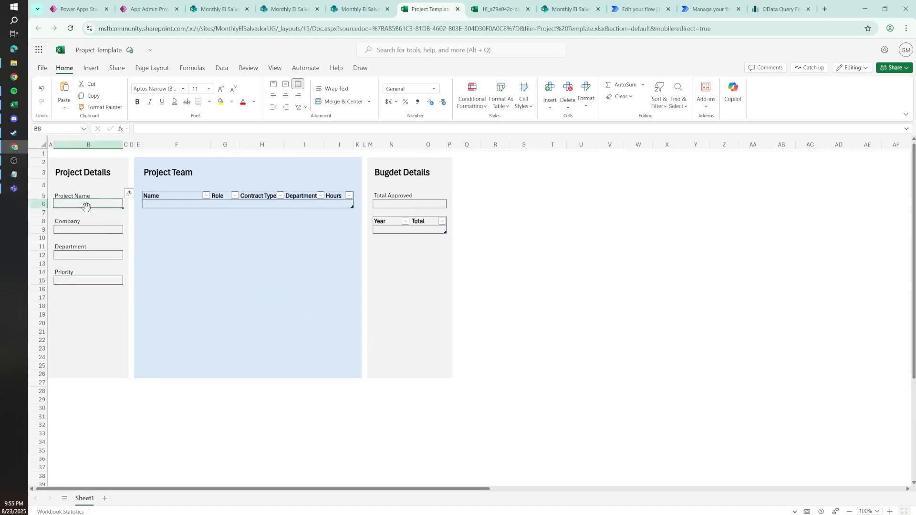
{"action": "left_click", "coordinate": [245, 281]}
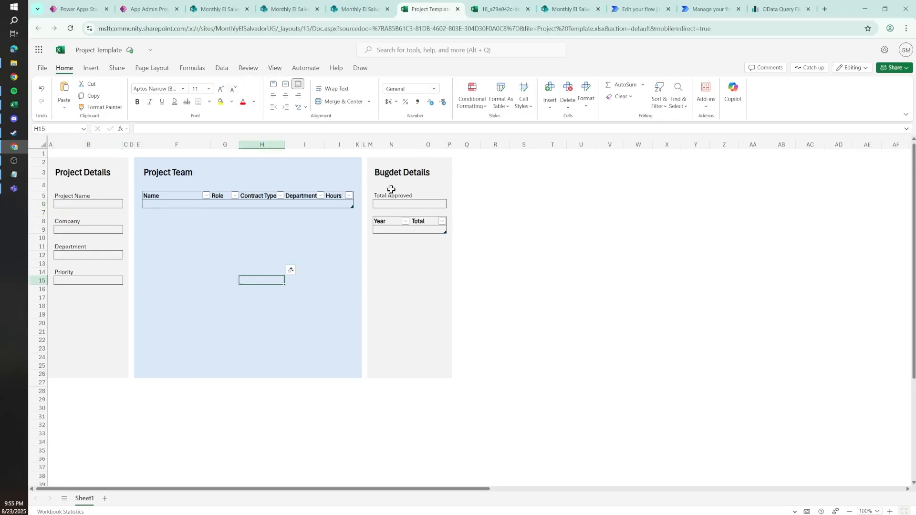
{"action": "left_click", "coordinate": [380, 204]}
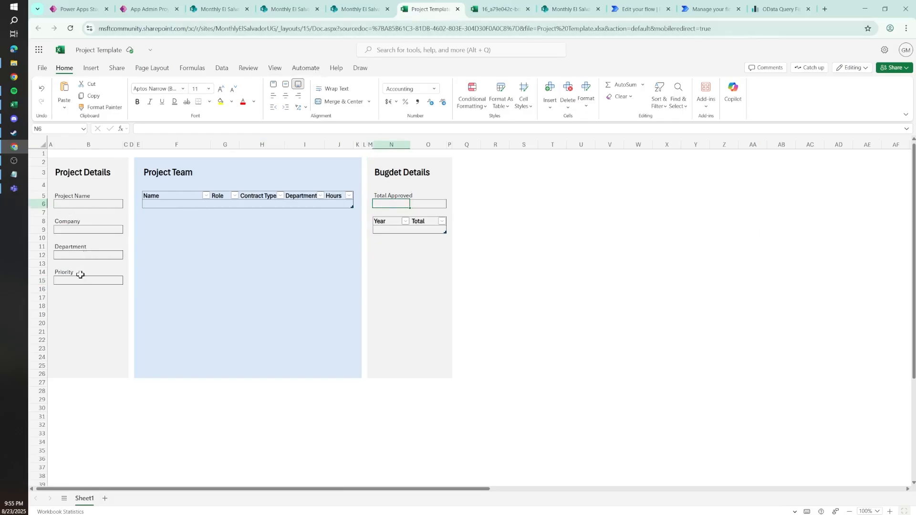
{"action": "left_click", "coordinate": [72, 204]}
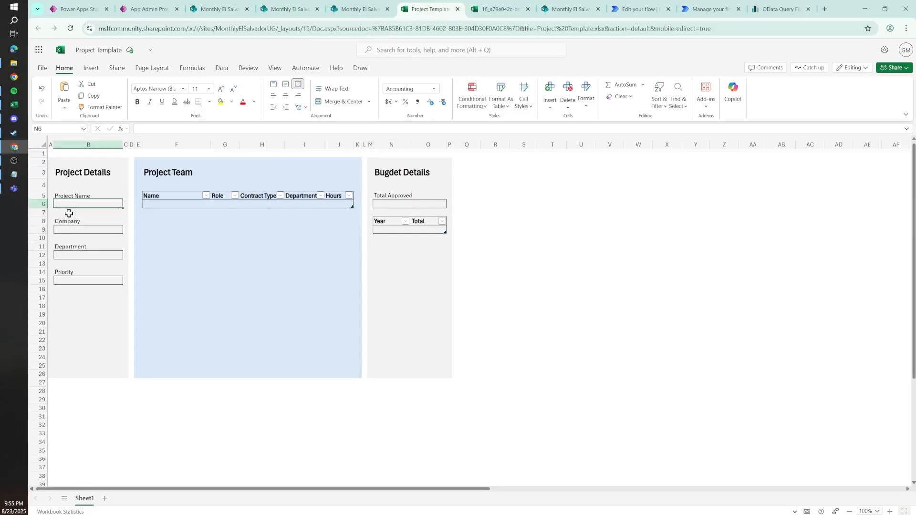
{"action": "left_click", "coordinate": [73, 228]}
{"action": "left_click", "coordinate": [76, 280]}
{"action": "left_click", "coordinate": [302, 237]}
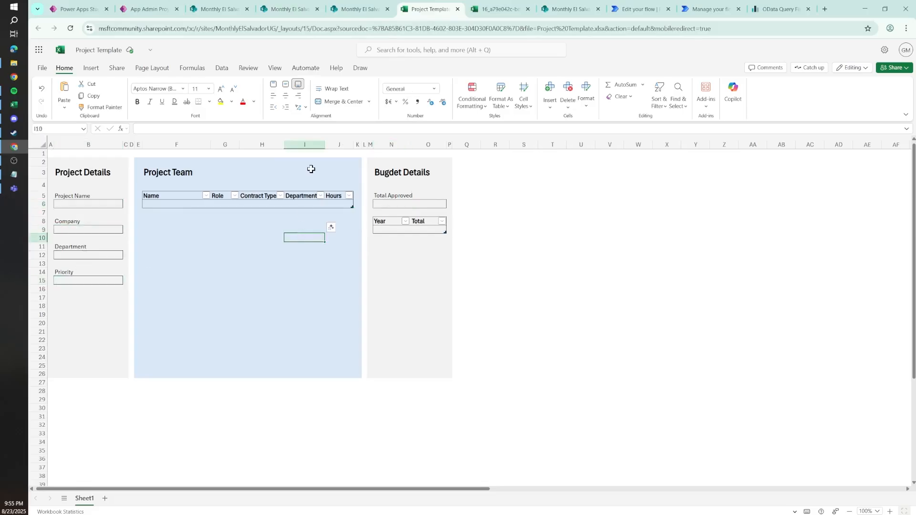
Step: Display the Office Scripts commands and identify the Project Details cells B6, B9, B12 and B15 for a script
{"action": "left_click", "coordinate": [304, 71]}
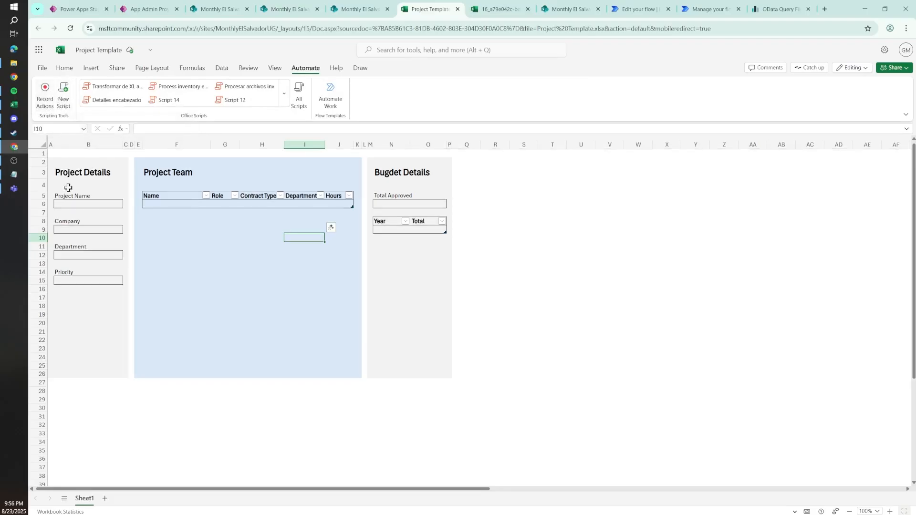
{"action": "left_click", "coordinate": [72, 204]}
{"action": "left_click", "coordinate": [89, 230]}
{"action": "left_click", "coordinate": [88, 255]}
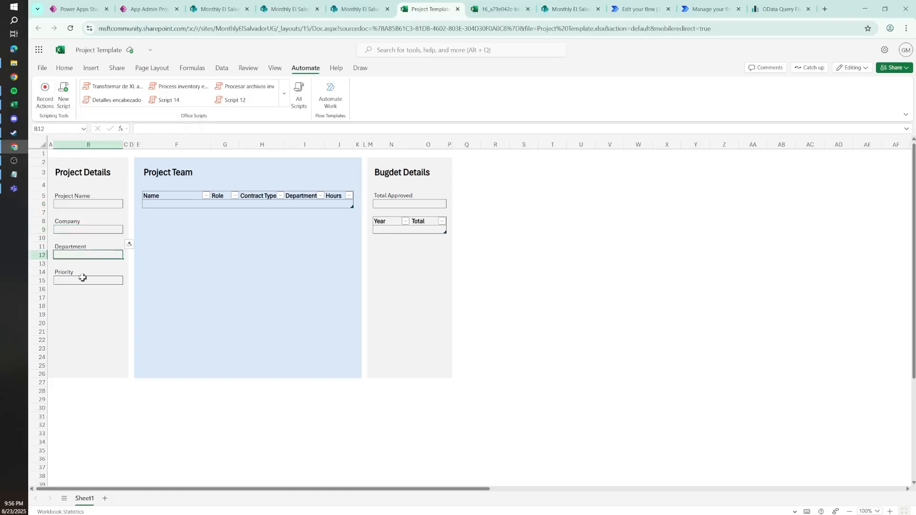
{"action": "left_click", "coordinate": [82, 279]}
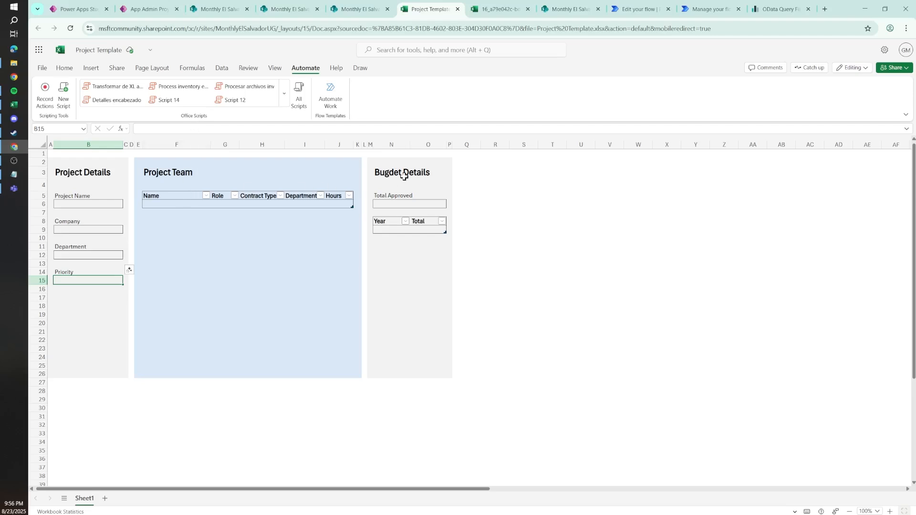
{"action": "left_click_drag", "start_coordinate": [413, 174], "coordinate": [72, 307]}
{"action": "left_click", "coordinate": [67, 162]}
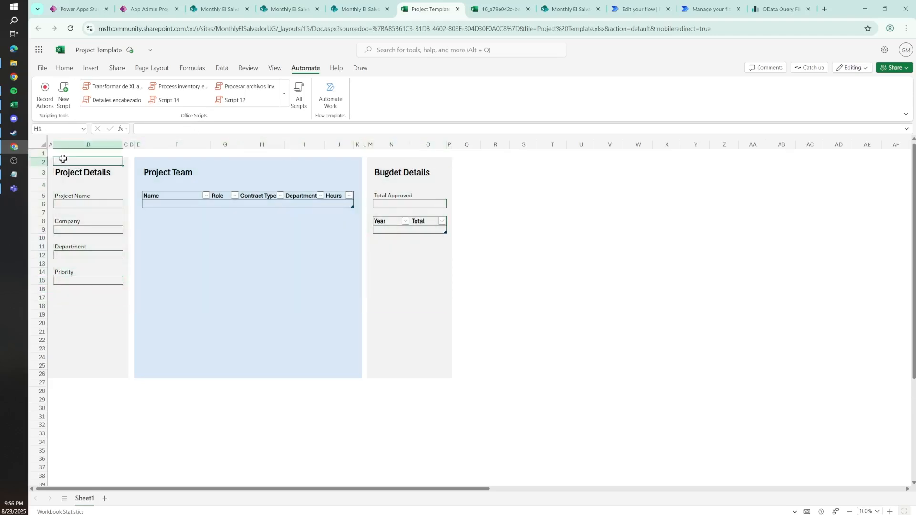
Step: Start recording an Office Script and enter "Test project name" in the Project Name cell B6
{"action": "left_click", "coordinate": [45, 103]}
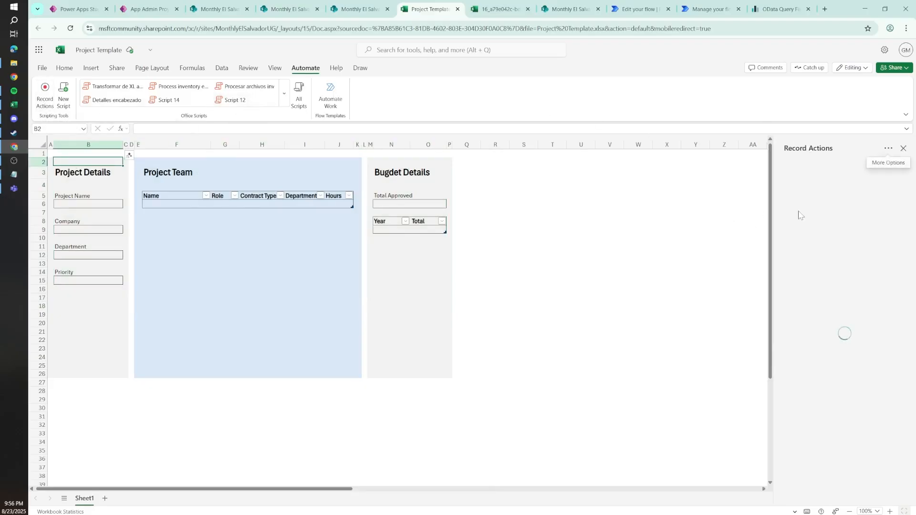
{"action": "left_click", "coordinate": [79, 204]}
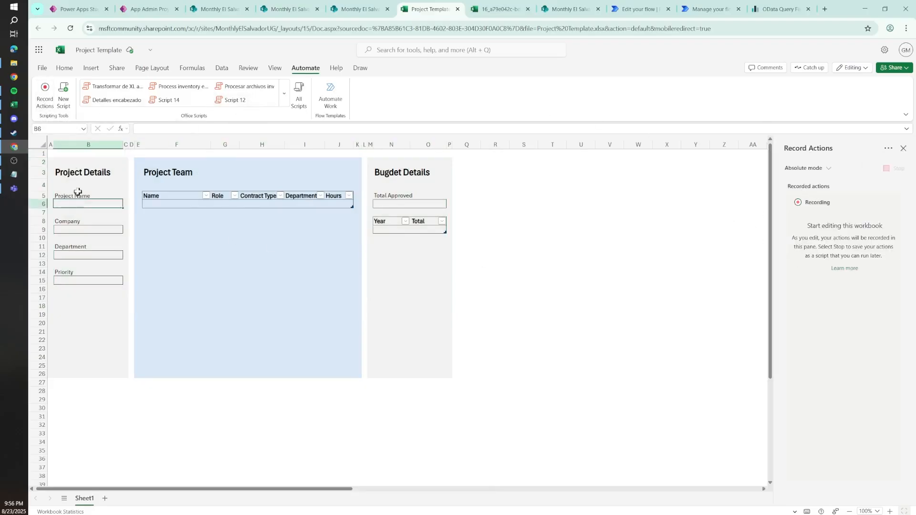
{"action": "type", "text": "Test projec"}
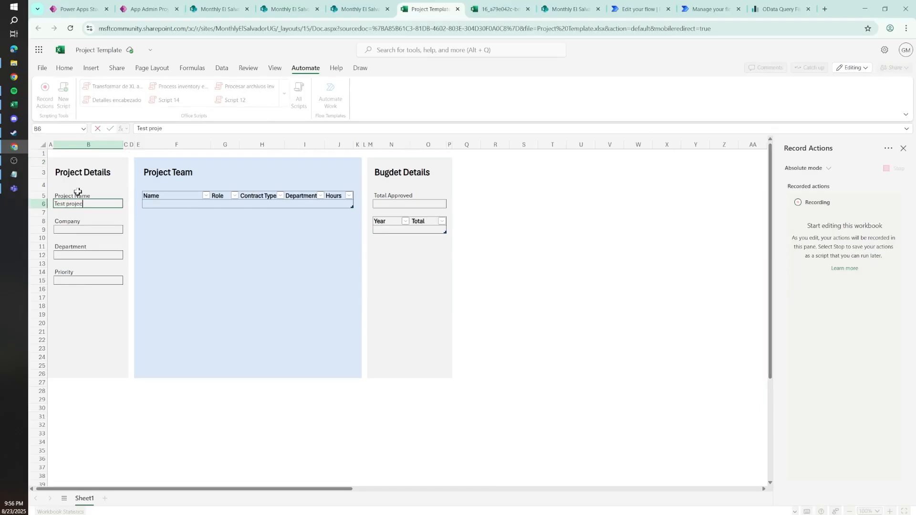
{"action": "type", "text": "t name"}
{"action": "key", "text": "Return"}
Step: Record "Test company" in the Company cell B9 and "Test department" in the Department cell B12
{"action": "key", "text": "Down"}
{"action": "key", "text": "Down"}
{"action": "type", "text": "Test c"}
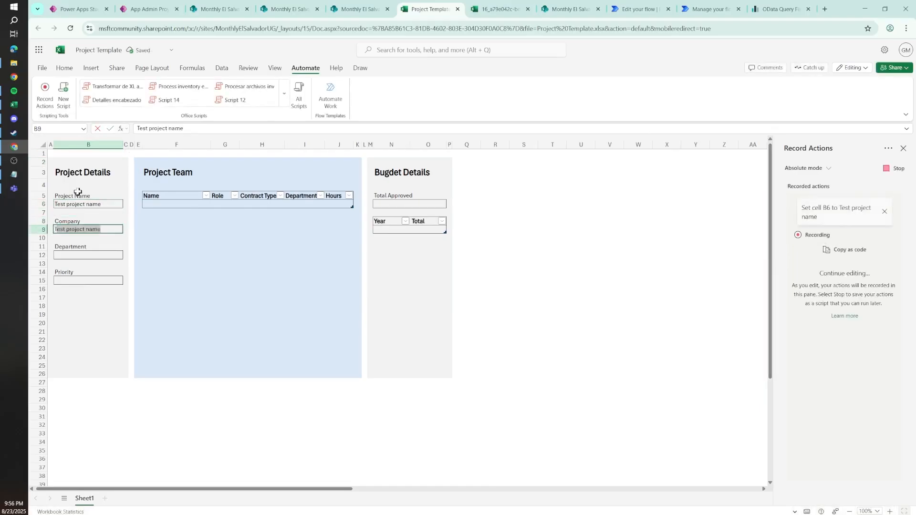
{"action": "type", "text": "ompany"}
{"action": "key", "text": "Return"}
{"action": "key", "text": "Down"}
{"action": "key", "text": "Down"}
{"action": "type", "text": "Test"}
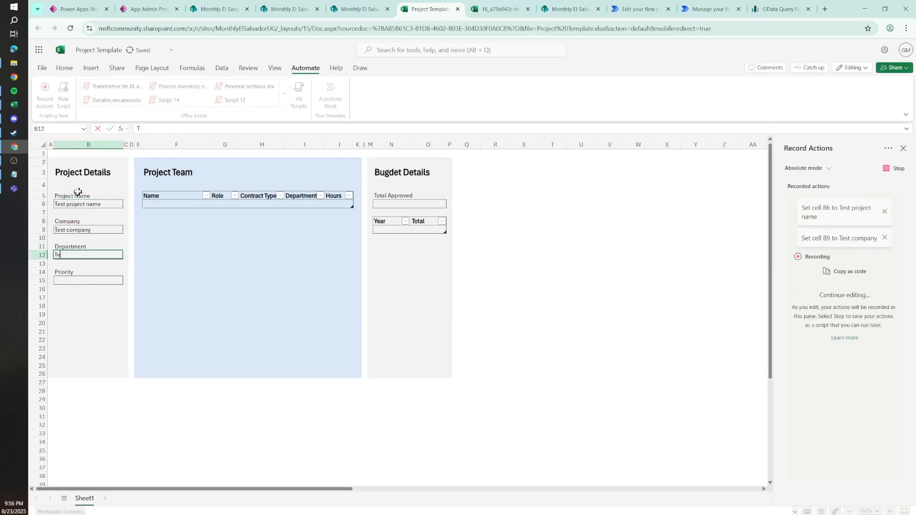
{"action": "type", "text": " department"}
{"action": "key", "text": "Return"}
Step: Record the placeholder text "Test prioridy" in the Priority cell B15
{"action": "key", "text": "Down"}
{"action": "key", "text": "Down"}
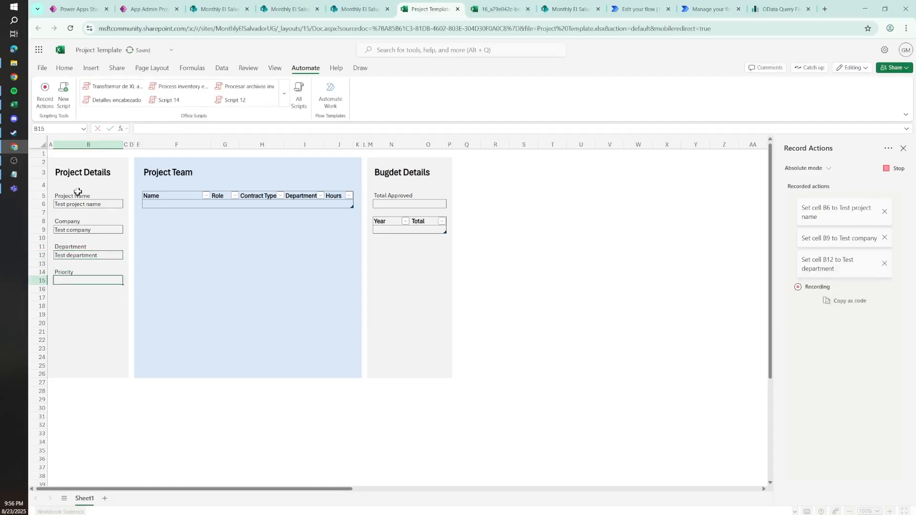
{"action": "type", "text": "Test prioridy"}
{"action": "key", "text": "Return"}
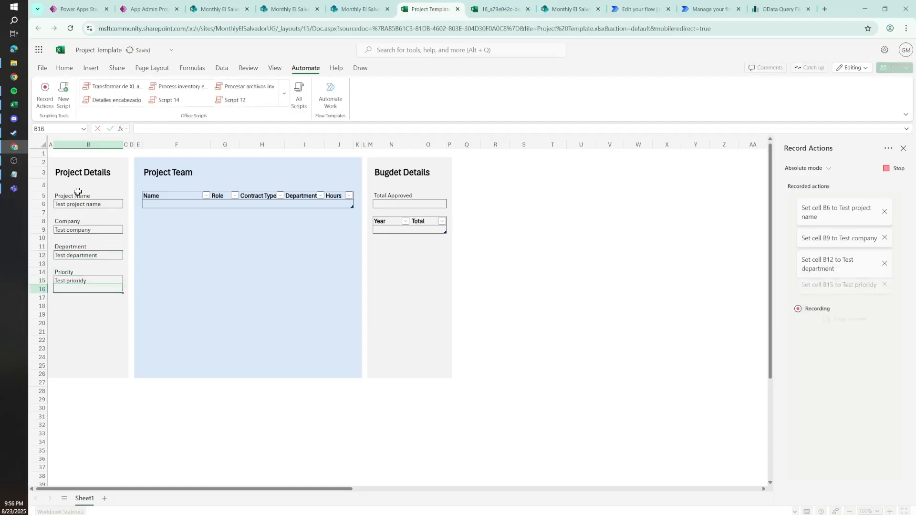
Step: Record 5000 in the Total Approved cell N6 and stop the script recording
{"action": "double_click", "coordinate": [386, 206]}
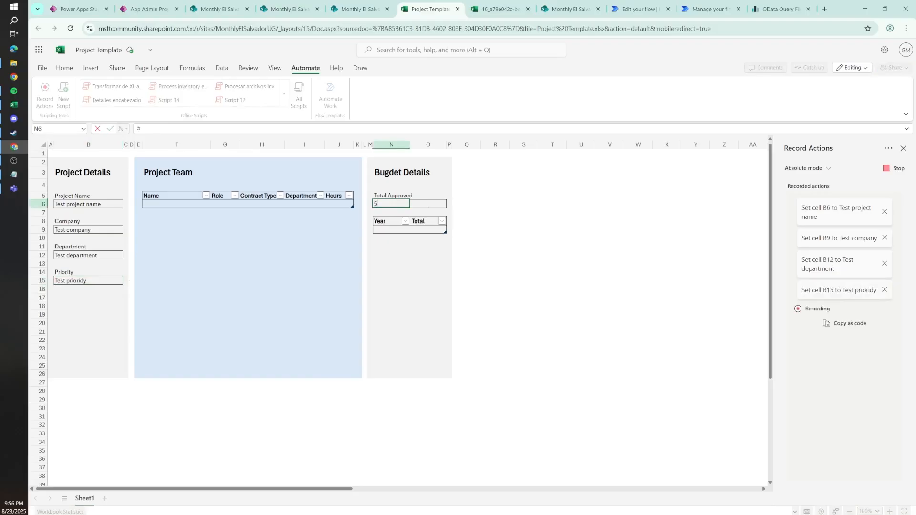
{"action": "key", "text": "Return"}
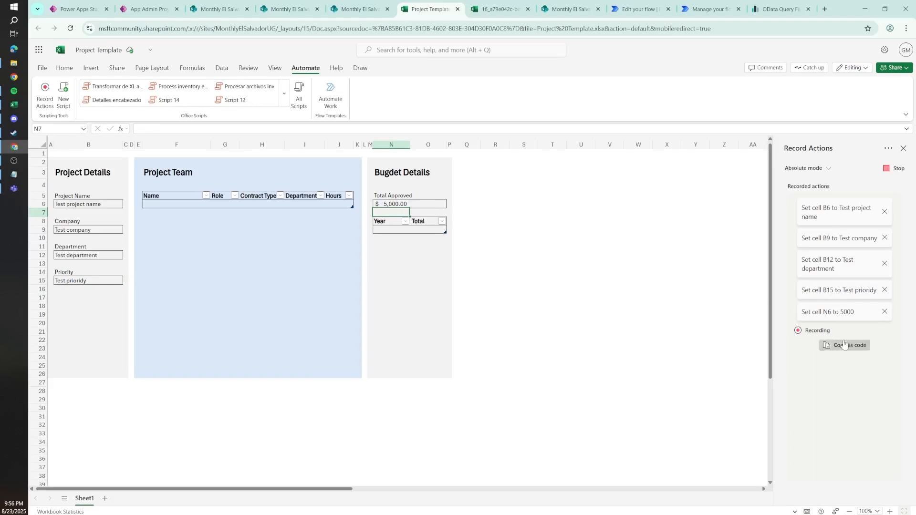
{"action": "left_click", "coordinate": [900, 170]}
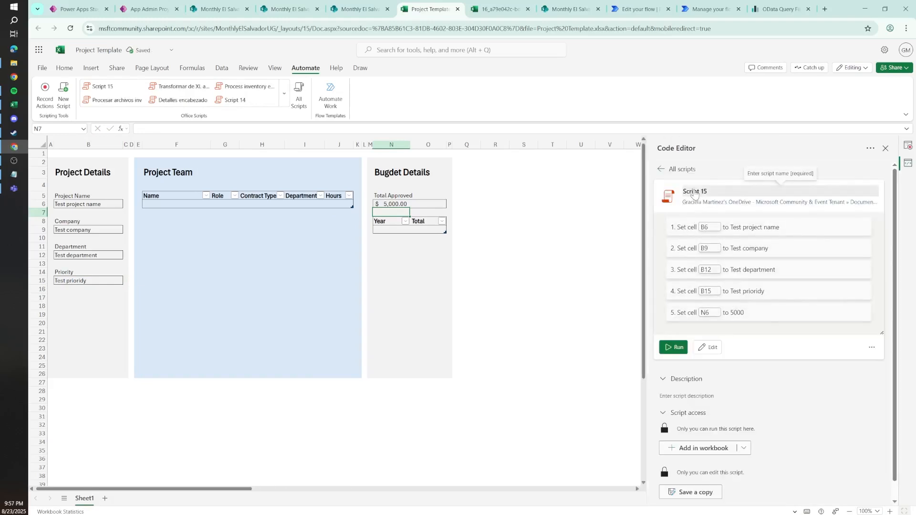
Step: Rename the recorded script as "Add project details" and open its Office Scripts folder in a new browser tab
{"action": "left_click", "coordinate": [695, 192]}
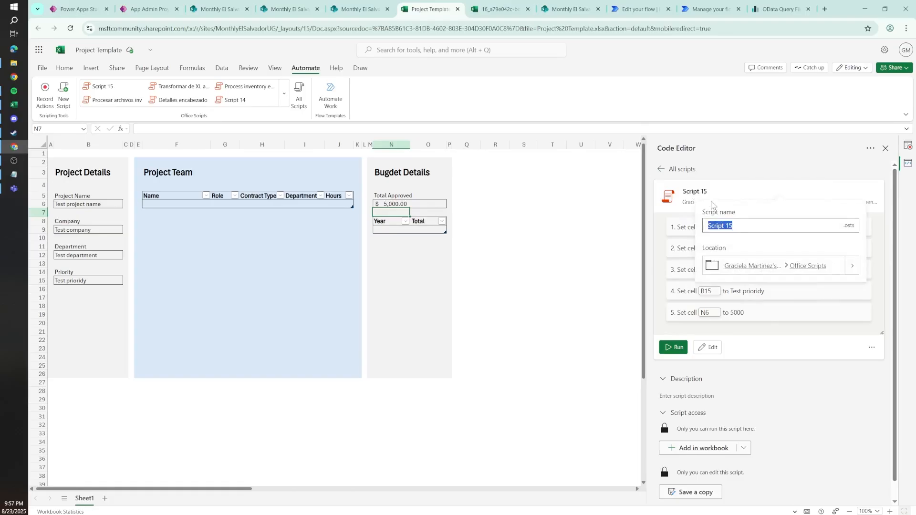
{"action": "type", "text": "Add project details"}
{"action": "right_click", "coordinate": [805, 271]}
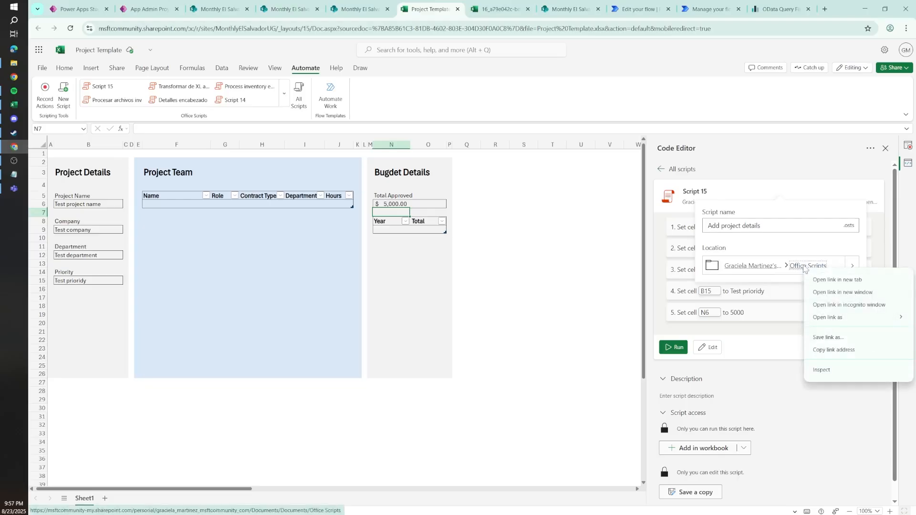
{"action": "left_click", "coordinate": [844, 282]}
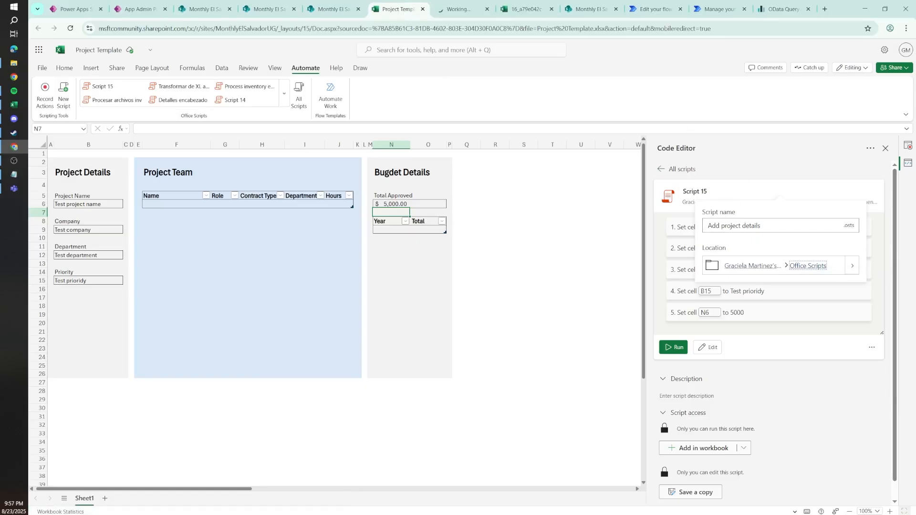
{"action": "triple_click", "coordinate": [734, 226]}
{"action": "key", "text": "Return"}
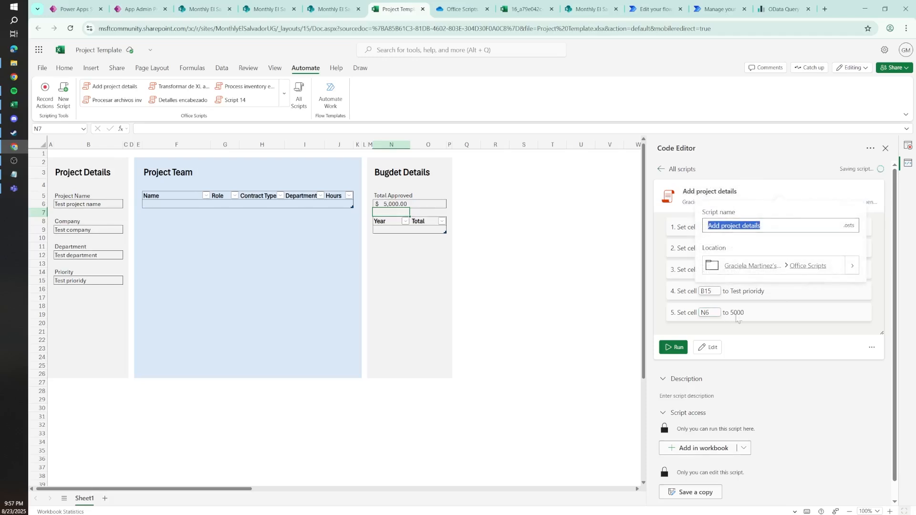
Step: Open the script's code for editing and add a blank line at the end and at the start of the main function body
{"action": "left_click", "coordinate": [711, 349]}
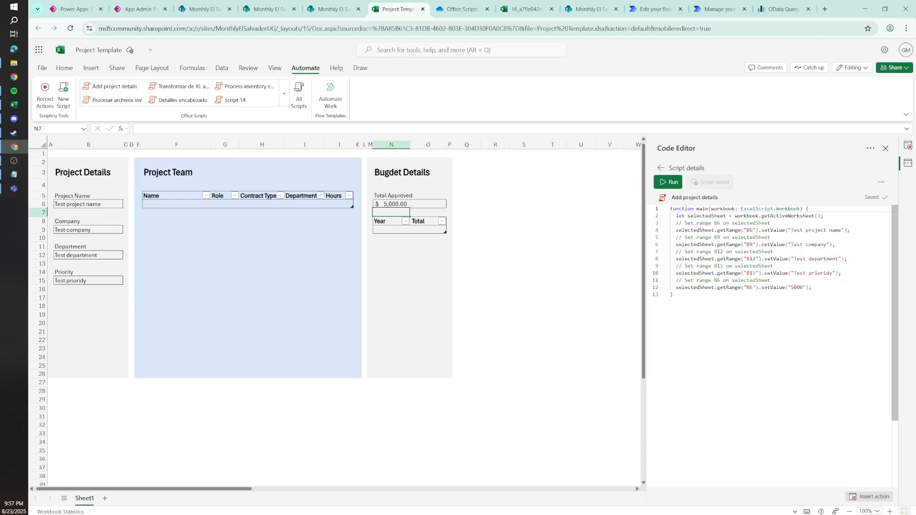
{"action": "key", "text": "Return"}
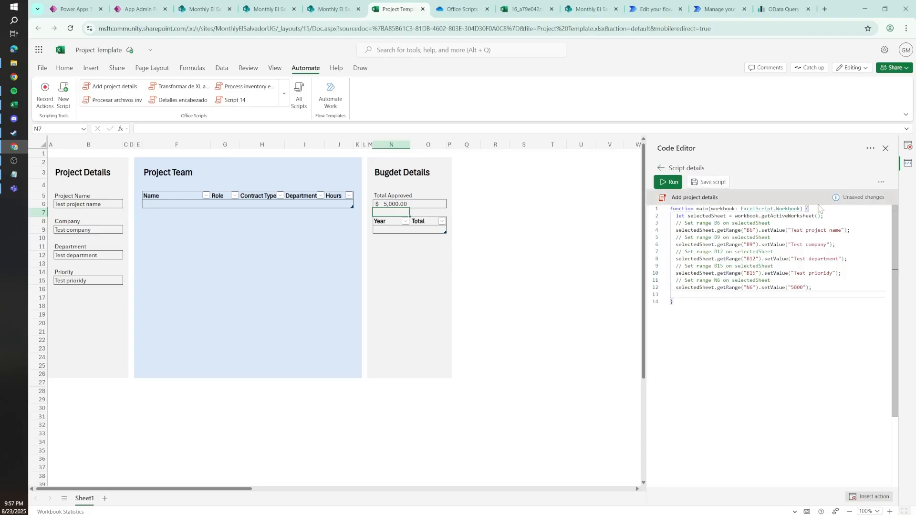
{"action": "key", "text": "Return"}
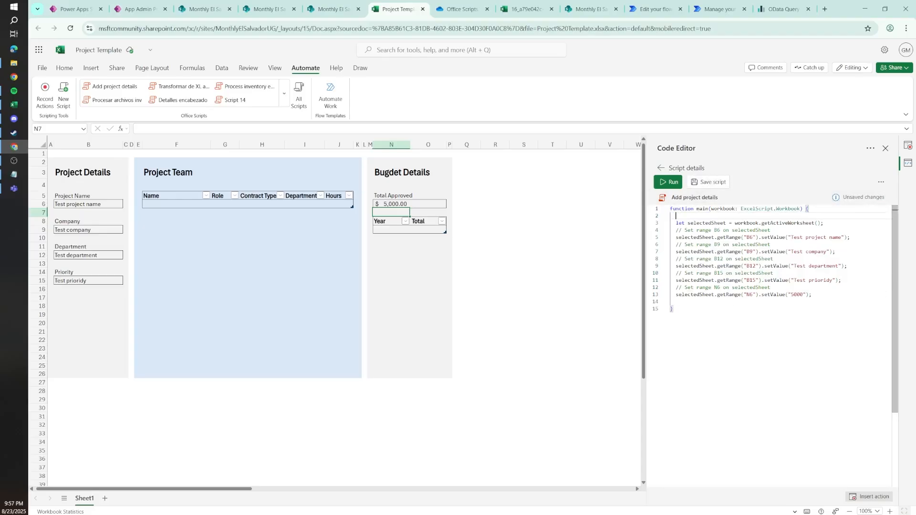
{"action": "left_click_drag", "start_coordinate": [720, 238], "coordinate": [814, 238]}
{"action": "left_click", "coordinate": [726, 252]}
{"action": "left_click", "coordinate": [770, 252]}
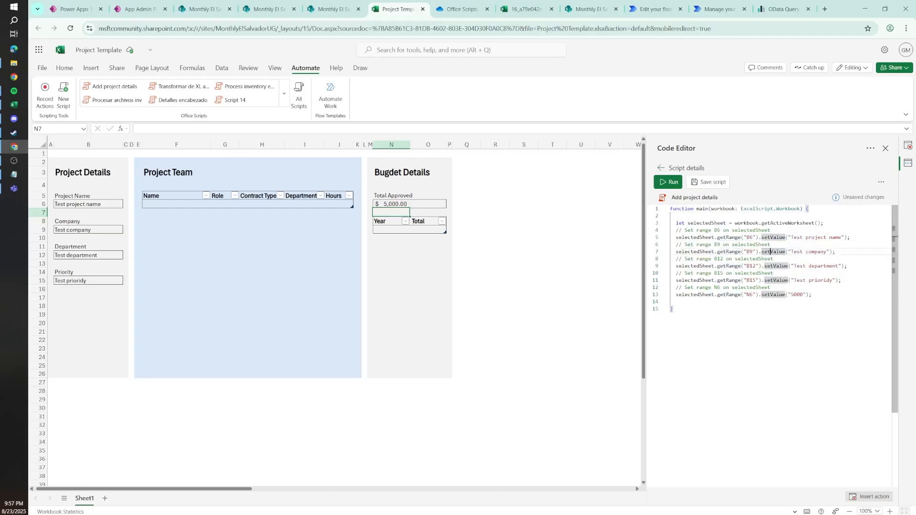
Step: Remove the fixed text "Test project name" from the setValue call for cell B6
{"action": "left_click_drag", "start_coordinate": [788, 238], "coordinate": [850, 238]}
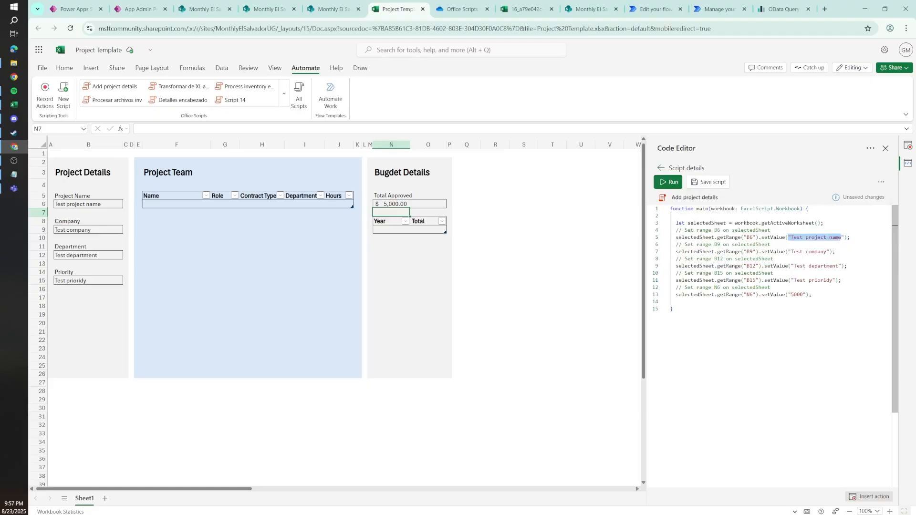
{"action": "key", "text": "BackSpace"}
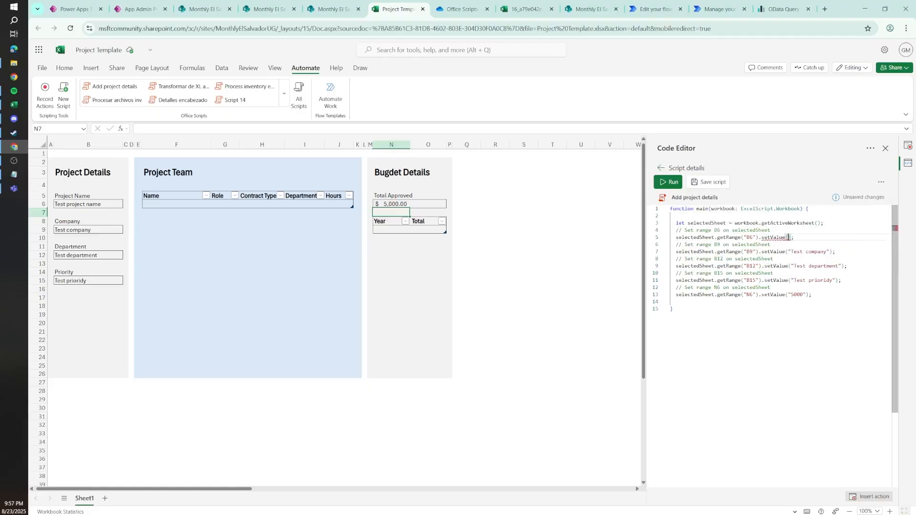
{"action": "left_click", "coordinate": [800, 209]}
{"action": "left_click", "coordinate": [789, 237]}
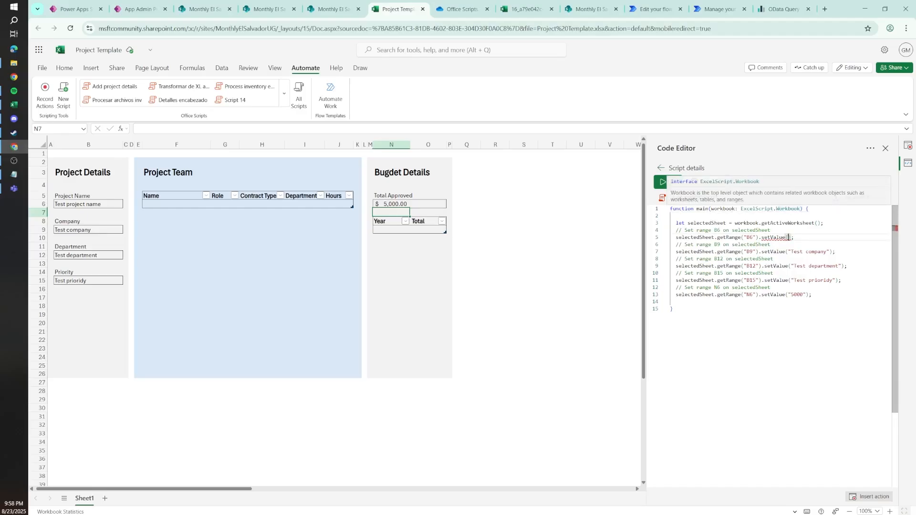
Step: Add string:ProjectName as a second parameter after workbook in the main function signature
{"action": "left_click", "coordinate": [801, 209]}
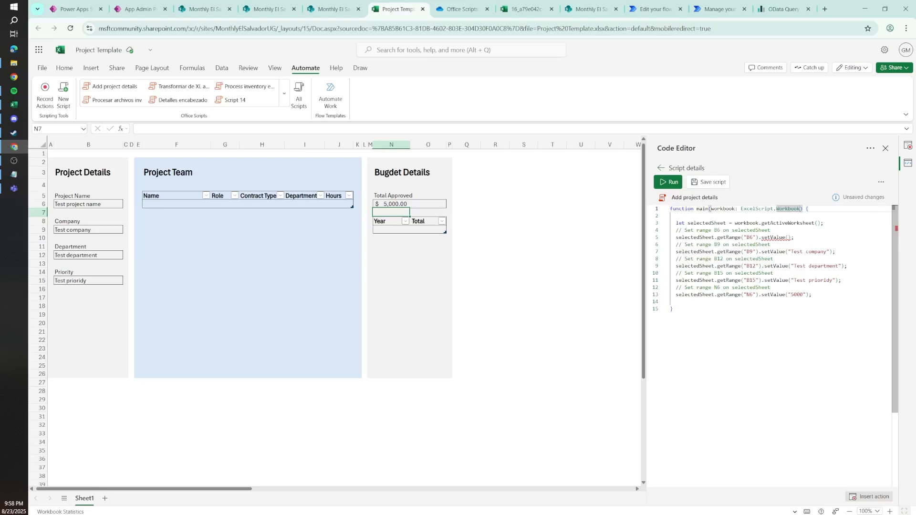
{"action": "type", "text": ","}
{"action": "type", "text": "proje"}
{"action": "key", "text": "BackSpace"}
{"action": "key", "text": "BackSpace"}
{"action": "key", "text": "BackSpace"}
{"action": "key", "text": "BackSpace"}
{"action": "key", "text": "BackSpace"}
{"action": "type", "text": "string"}
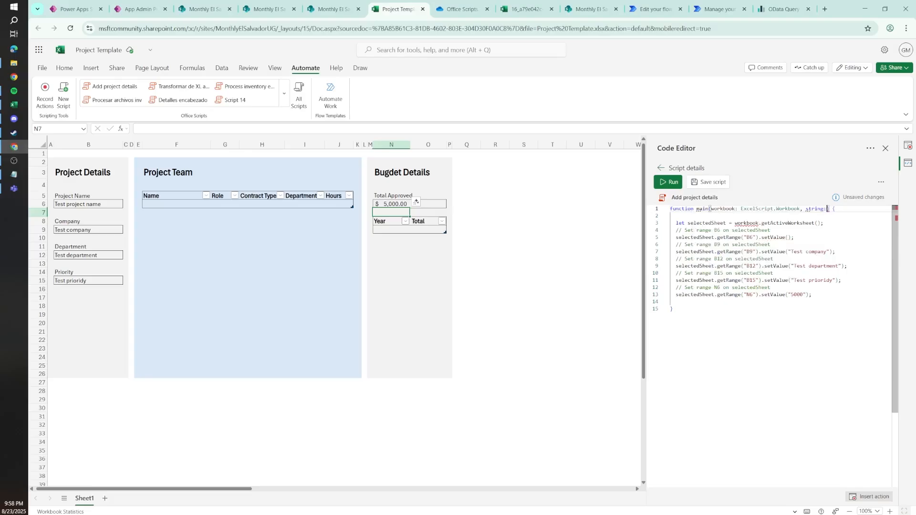
{"action": "type", "text": ":ProjectName"}
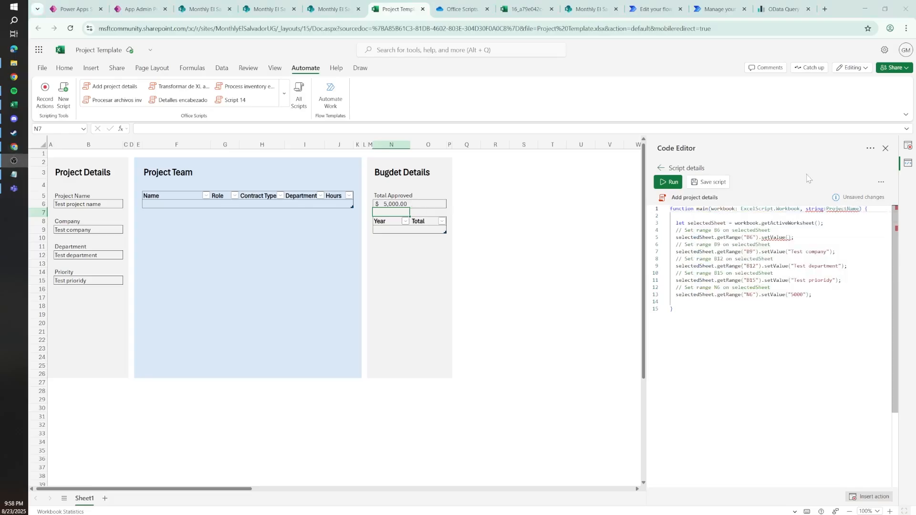
Step: Rewrite the second parameter of main as projectName:string, with the name before the type
{"action": "double_click", "coordinate": [815, 209]}
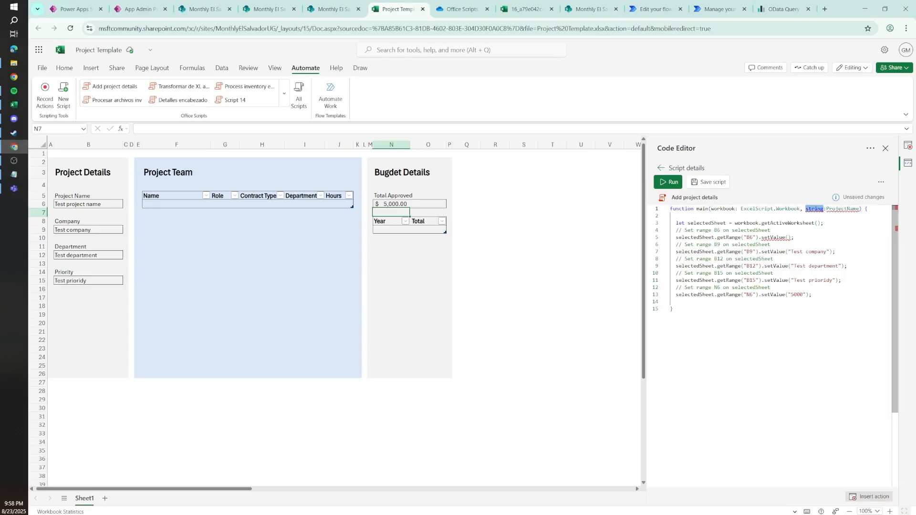
{"action": "key", "text": "BackSpace"}
{"action": "double_click", "coordinate": [821, 209]}
{"action": "key", "text": "ctrl+c"}
{"action": "type", "text": ";"}
{"action": "key", "text": "BackSpace"}
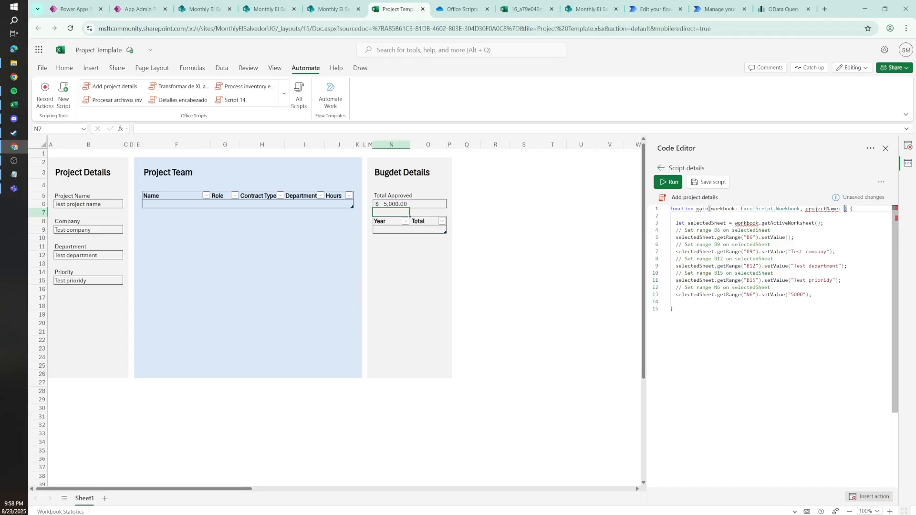
{"action": "type", "text": "string"}
{"action": "double_click", "coordinate": [853, 209]}
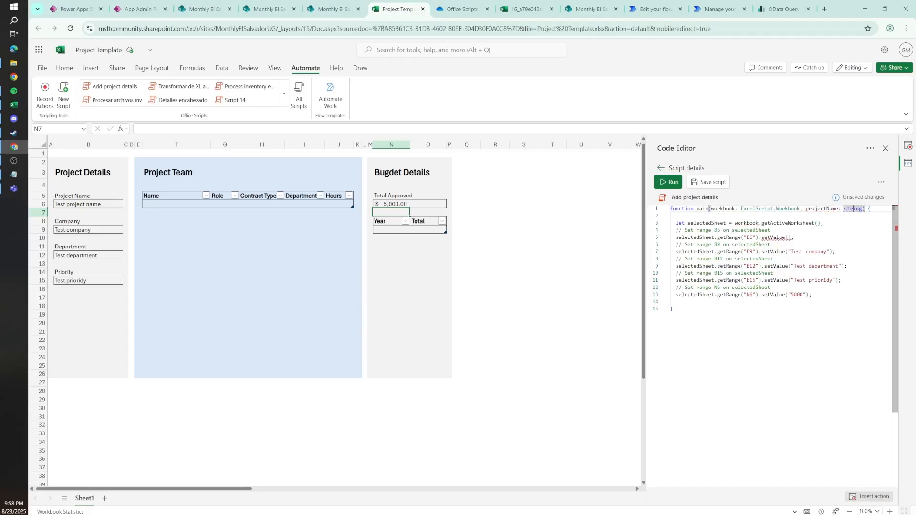
{"action": "left_click", "coordinate": [842, 209]}
{"action": "key", "text": "BackSpace"}
Step: Pass projectName into the empty setValue call for cell B6
{"action": "left_click_drag", "start_coordinate": [870, 209], "coordinate": [670, 212]}
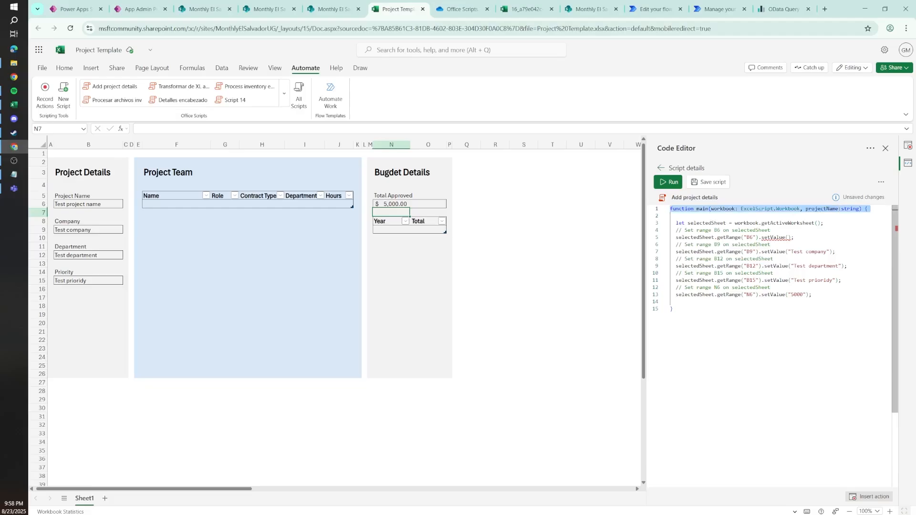
{"action": "double_click", "coordinate": [823, 209]}
{"action": "left_click", "coordinate": [788, 238]}
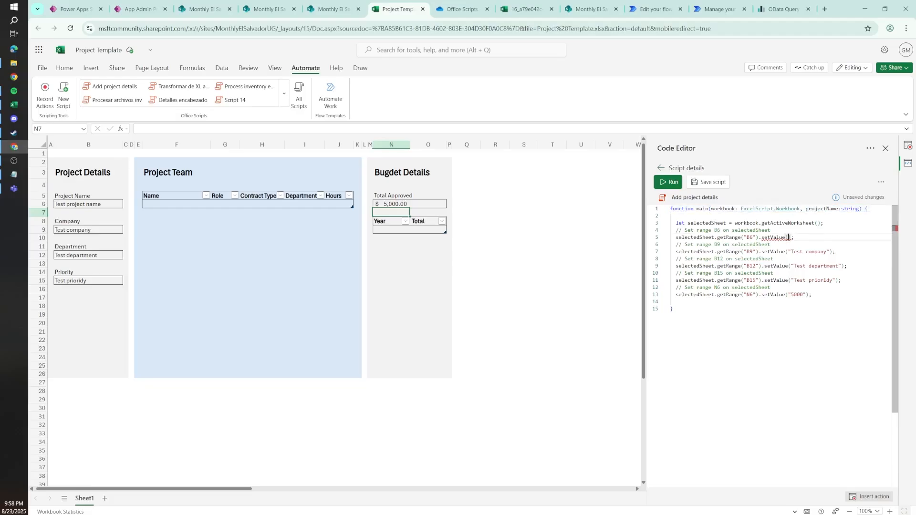
{"action": "key", "text": "ctrl+v"}
{"action": "left_click_drag", "start_coordinate": [764, 237], "coordinate": [718, 238]}
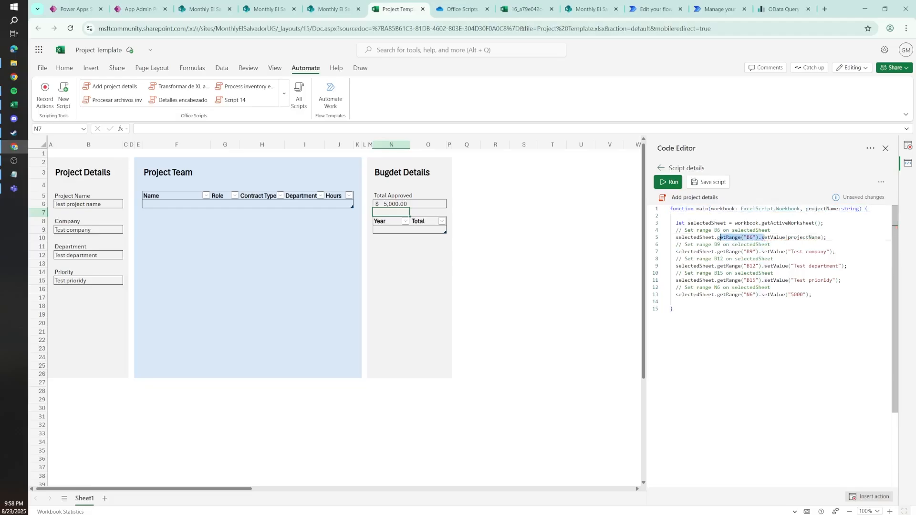
Step: Add the parameters companyName:string and departmentName:string after projectName in the main function signature
{"action": "left_click", "coordinate": [859, 209]}
{"action": "type", "text": ","}
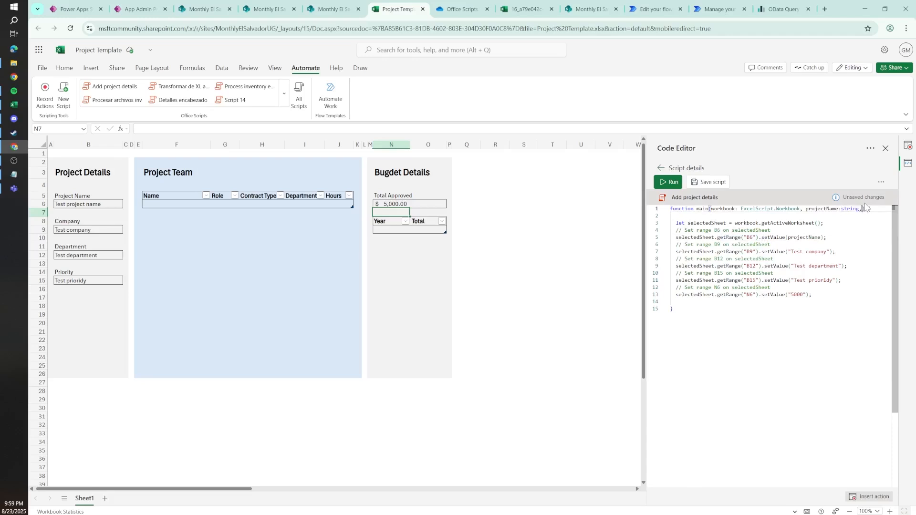
{"action": "type", "text": " companyu"}
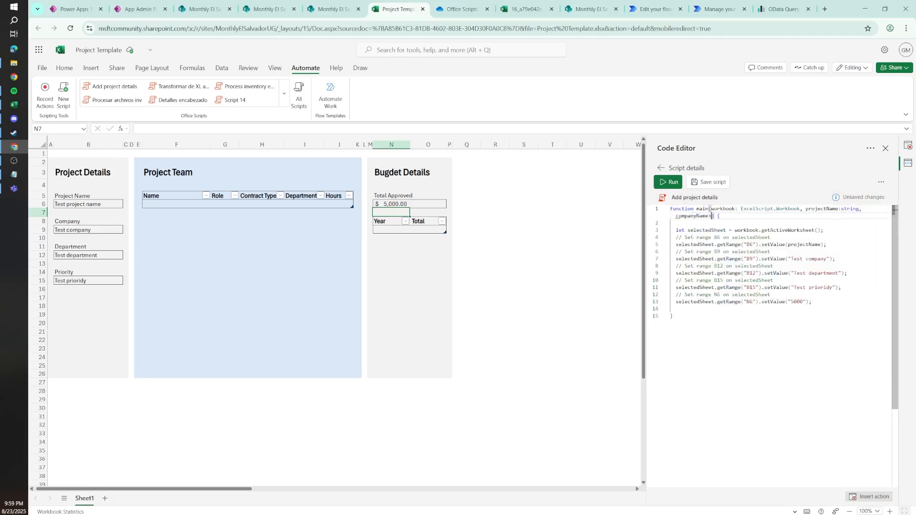
{"action": "type", "text": "ame:string,"}
{"action": "type", "text": " departmen"}
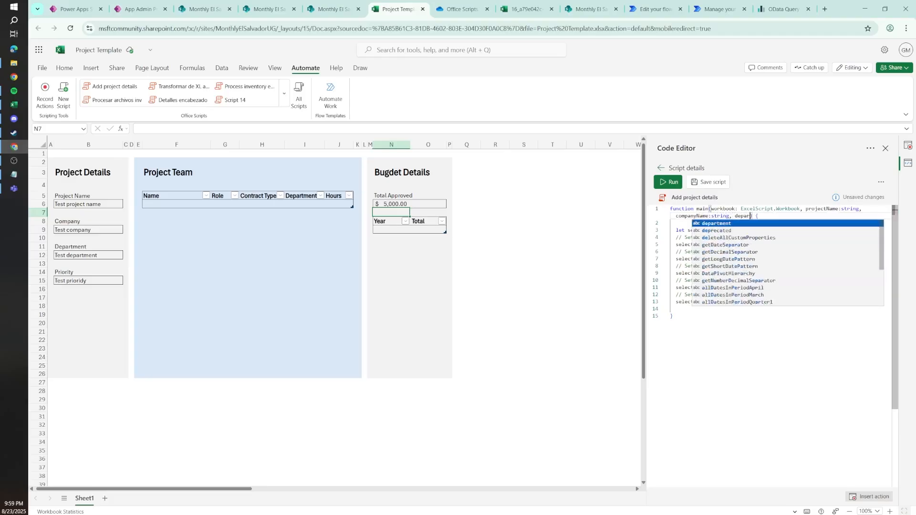
{"action": "type", "text": "tNa"}
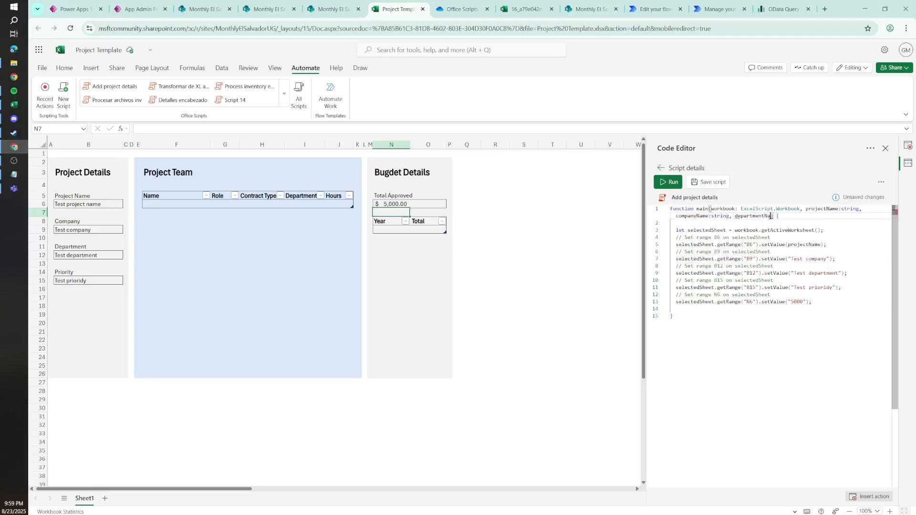
{"action": "type", "text": "me:string,"}
{"action": "type", "text": " priorituy"}
{"action": "type", "text": "string,"}
{"action": "type", "text": " budgetTot"}
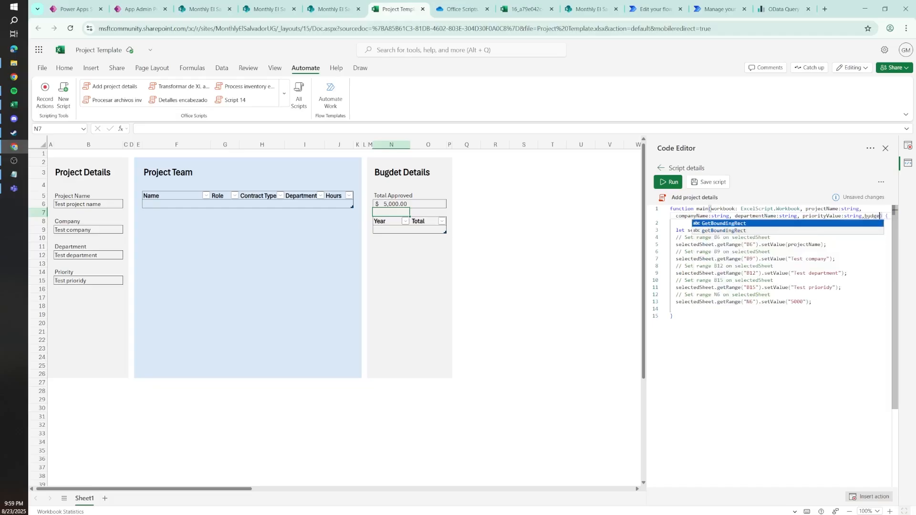
{"action": "type", "text": "al>"}
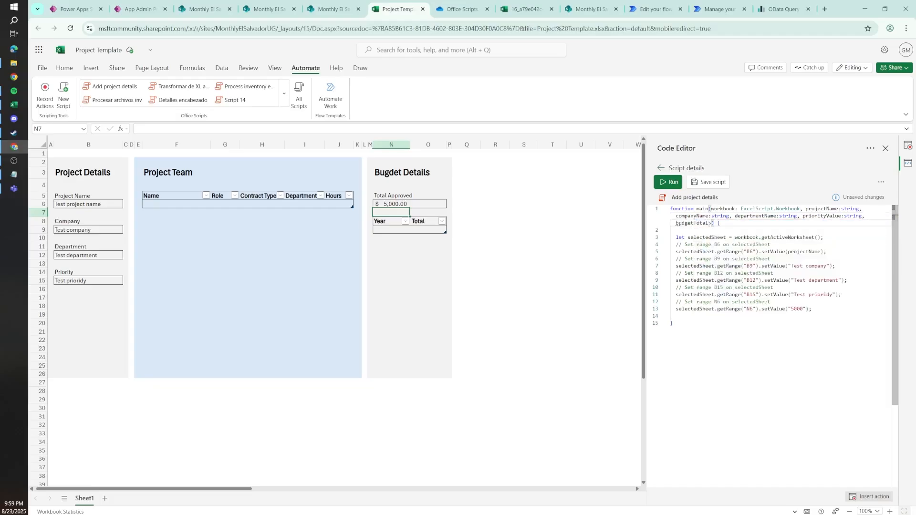
Step: Add the parameters priorityValue:string and budgetTotal:string after departmentName in the main function signature
{"action": "key", "text": "BackSpace"}
{"action": "type", "text": "L"}
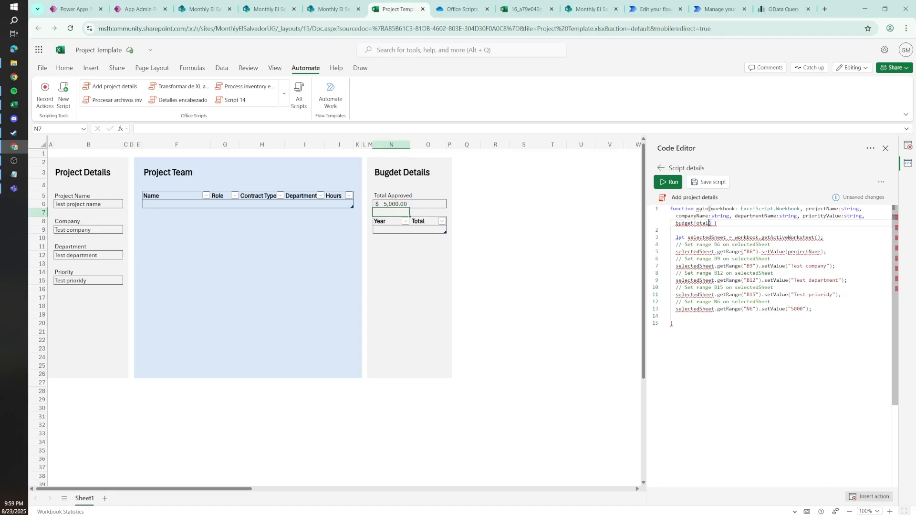
{"action": "type", "text": ":str"}
{"action": "key", "text": "Return"}
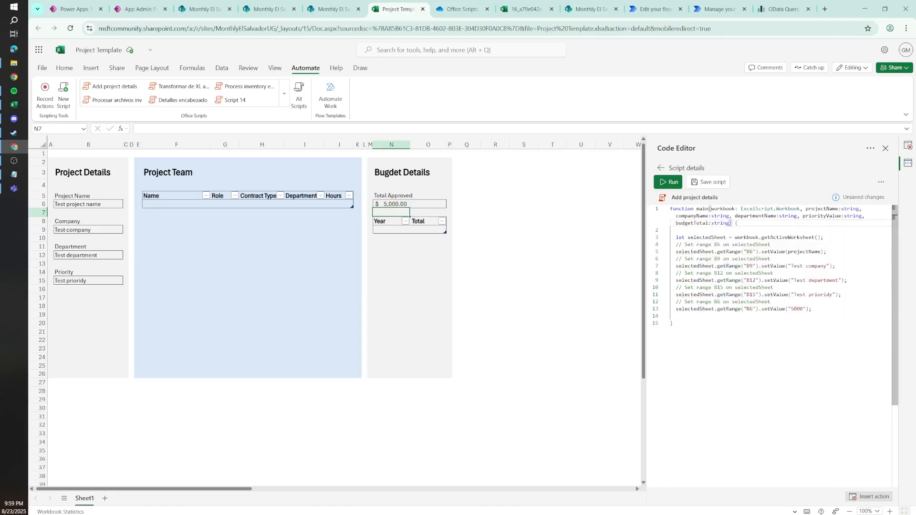
Step: Replace the hardcoded "5000" in the setValue call for cell N6 with the budgetTotal parameter
{"action": "left_click_drag", "start_coordinate": [806, 310], "coordinate": [782, 303]}
{"action": "left_click", "coordinate": [788, 309]}
{"action": "left_click", "coordinate": [703, 223]}
{"action": "double_click", "coordinate": [703, 222]}
{"action": "key", "text": "ctrl+c"}
{"action": "left_click_drag", "start_coordinate": [788, 309], "coordinate": [806, 309]}
{"action": "key", "text": "ctrl+v"}
Step: Replace the hardcoded test priority in the setValue call for cell B15 with the priorityValue parameter
{"action": "double_click", "coordinate": [822, 216]}
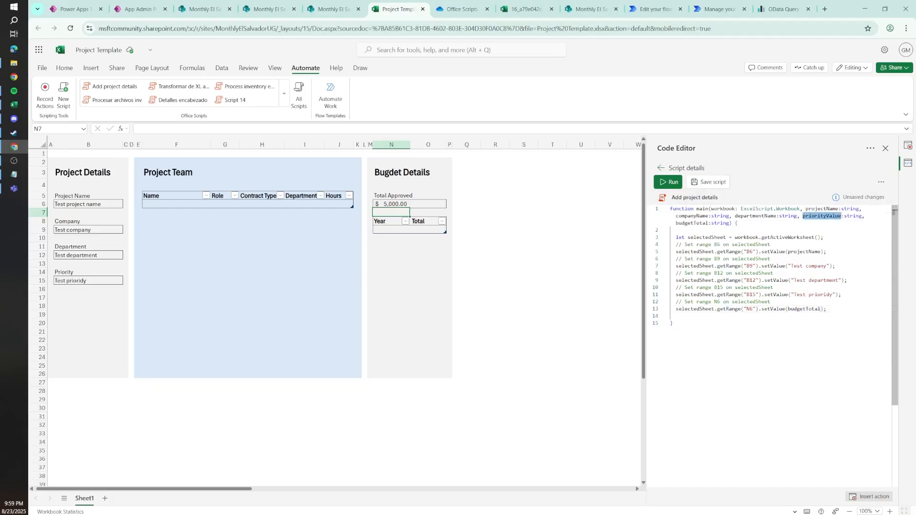
{"action": "left_click_drag", "start_coordinate": [793, 295], "coordinate": [828, 295]}
{"action": "key", "text": "BackSpace"}
{"action": "key", "text": "BackSpace"}
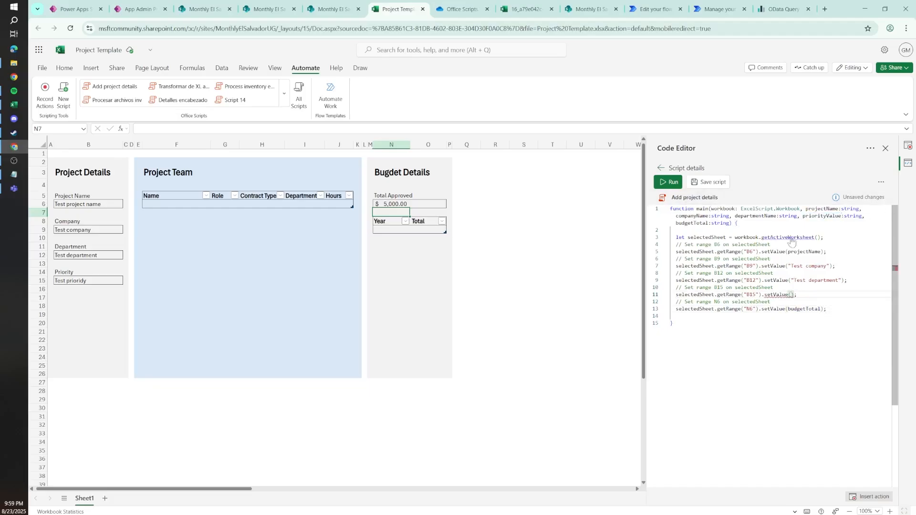
{"action": "key", "text": "ctrl+v"}
Step: Replace "Test department" in the setValue call for cell B12 with the departmentName parameter
{"action": "left_click", "coordinate": [759, 216]}
{"action": "double_click", "coordinate": [758, 216]}
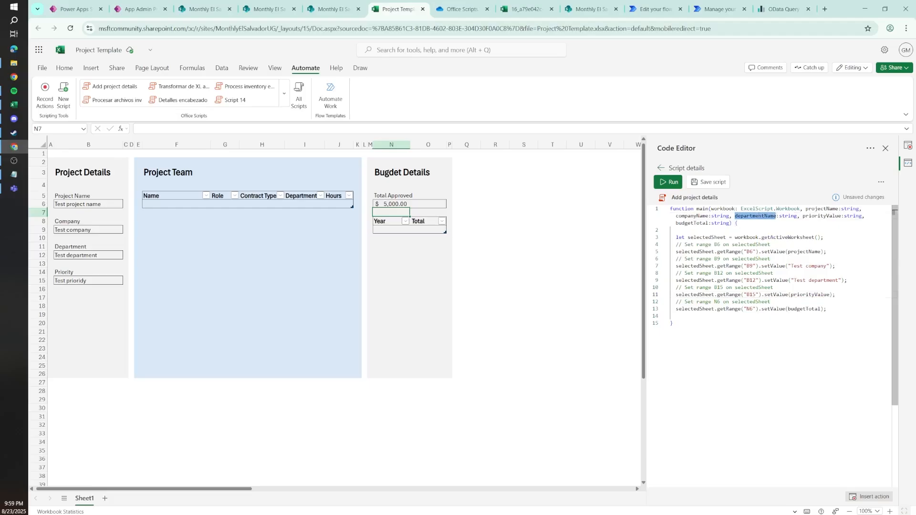
{"action": "left_click_drag", "start_coordinate": [791, 281], "coordinate": [828, 281]}
{"action": "key", "text": "ctrl+v"}
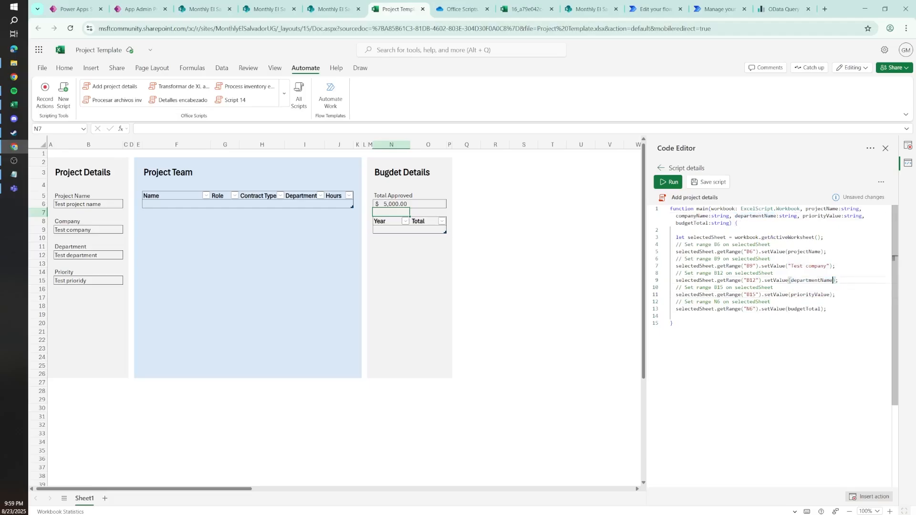
Step: Replace "Test company" in the setValue call for cell B9 with the companyName parameter and save the script
{"action": "double_click", "coordinate": [693, 216]}
{"action": "left_click_drag", "start_coordinate": [784, 265], "coordinate": [833, 266]}
{"action": "key", "text": "ctrl+v"}
{"action": "key", "text": "Up"}
{"action": "key", "text": "Up"}
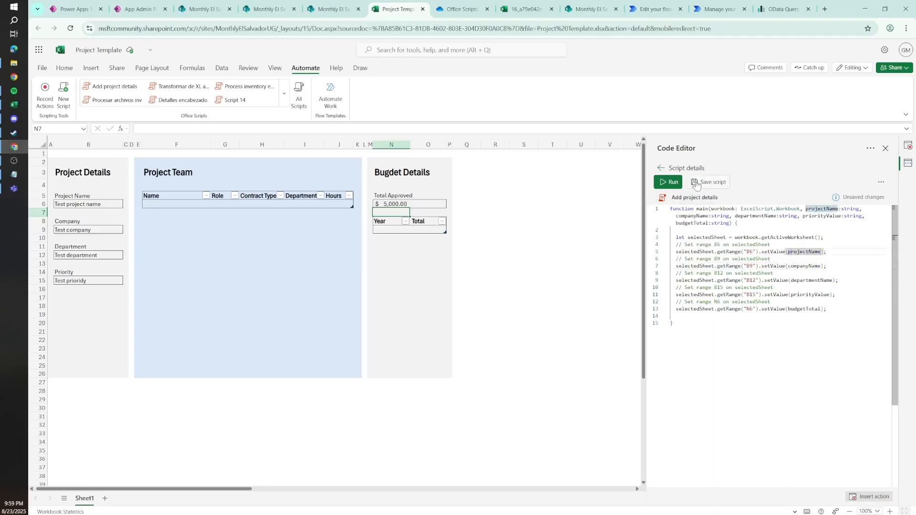
{"action": "left_click", "coordinate": [696, 184]}
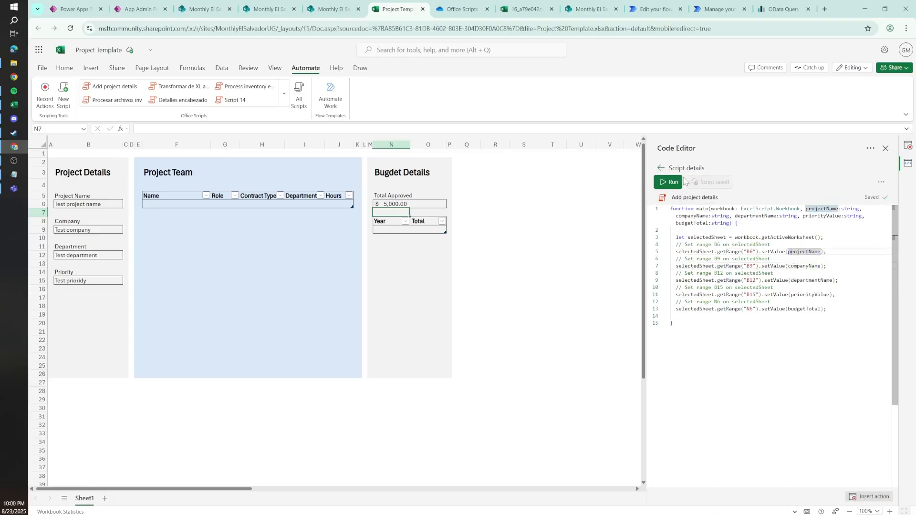
Step: Switch to the Office Scripts folder in OneDrive, reload it and dismiss the Copilot introduction
{"action": "left_click", "coordinate": [468, 9]}
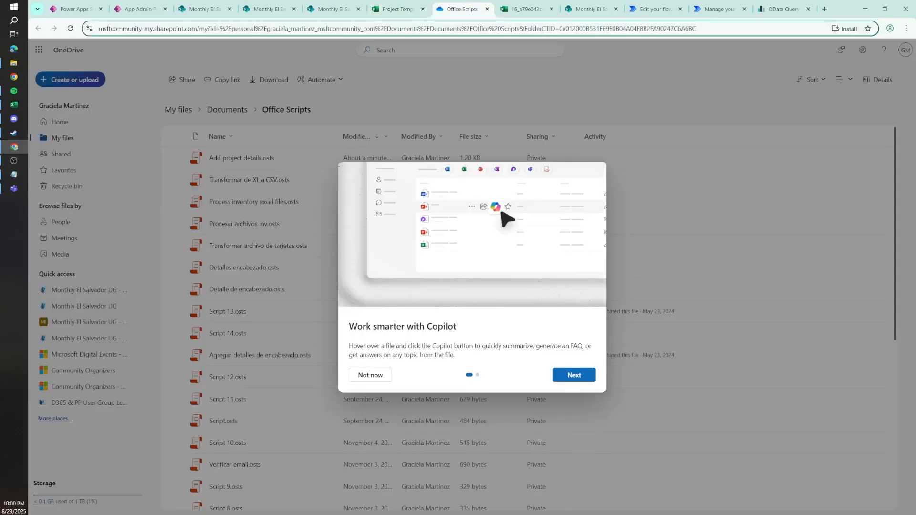
{"action": "left_click", "coordinate": [480, 28]}
{"action": "key", "text": "Return"}
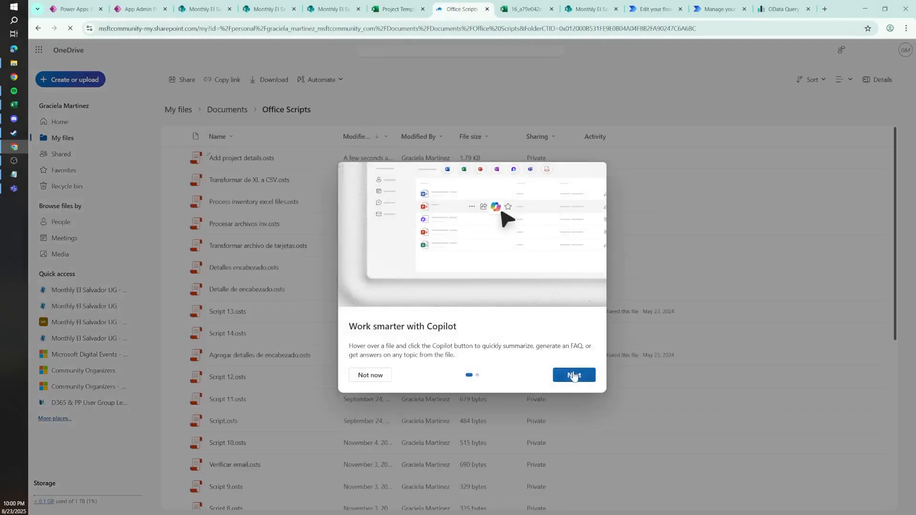
{"action": "left_click", "coordinate": [574, 375]}
{"action": "left_click", "coordinate": [574, 374]}
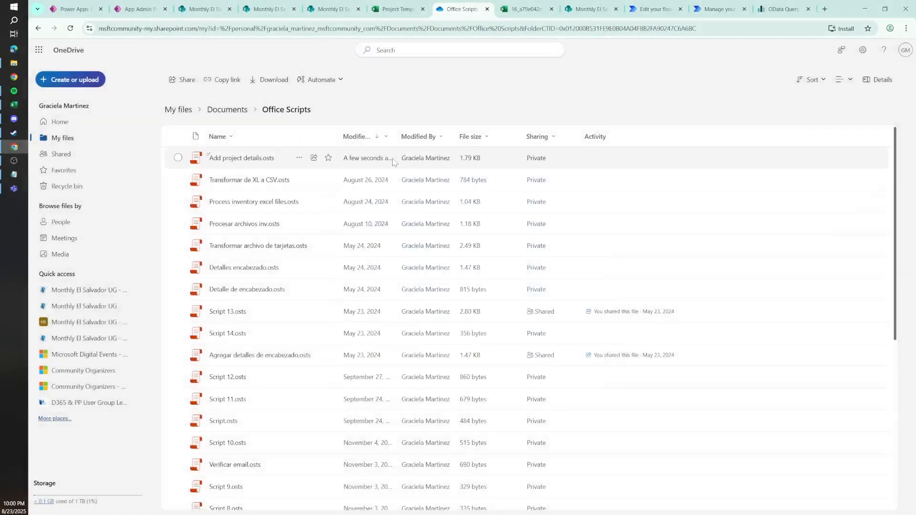
Step: Return to the Excel code editor and check where the Add project details script is stored
{"action": "left_click", "coordinate": [398, 9]}
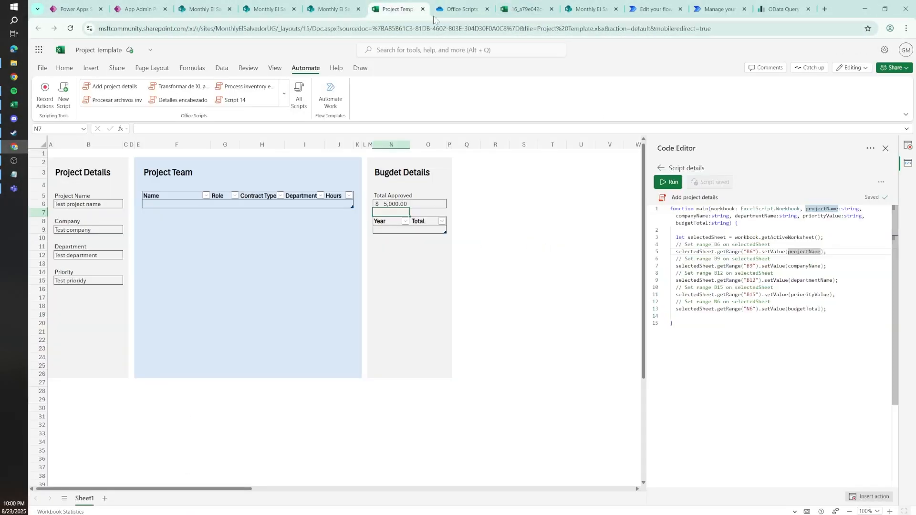
{"action": "left_click", "coordinate": [702, 197]}
{"action": "right_click", "coordinate": [804, 275]}
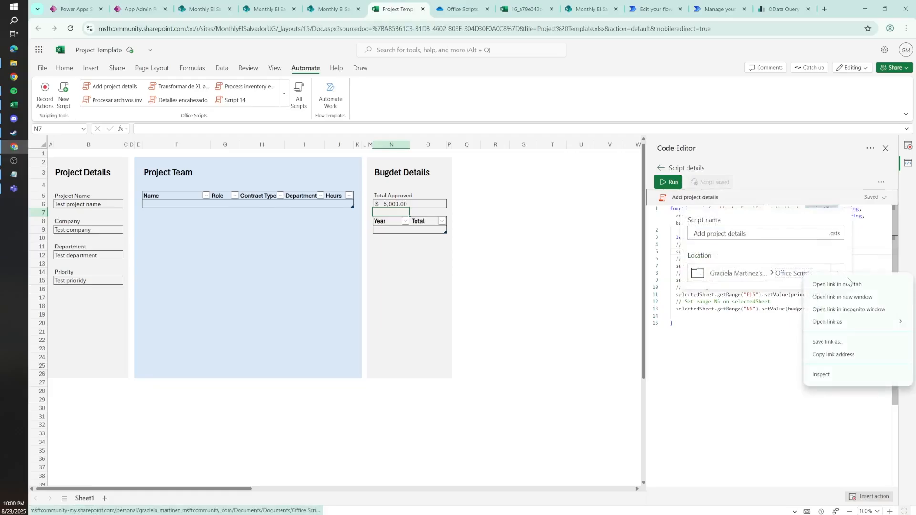
{"action": "key", "text": "Escape"}
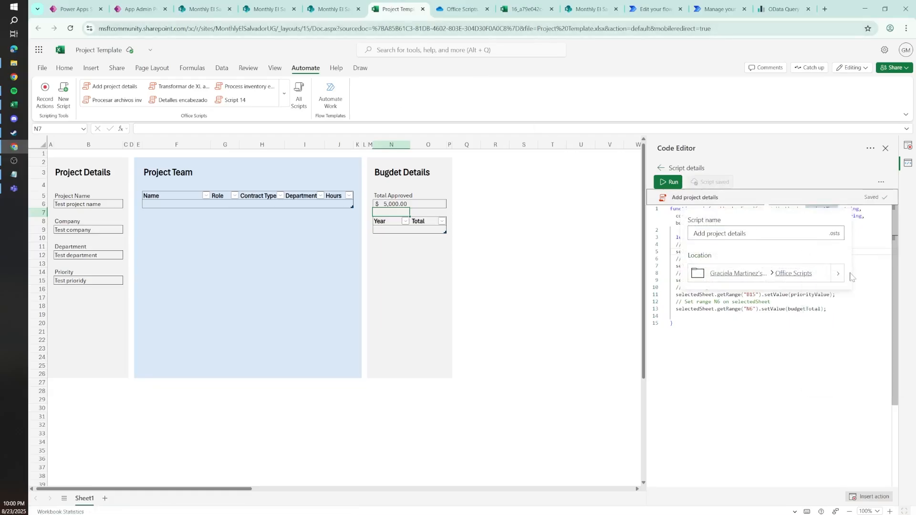
Step: Download Add project details.osts from the OneDrive Office Scripts folder
{"action": "left_click", "coordinate": [440, 5]}
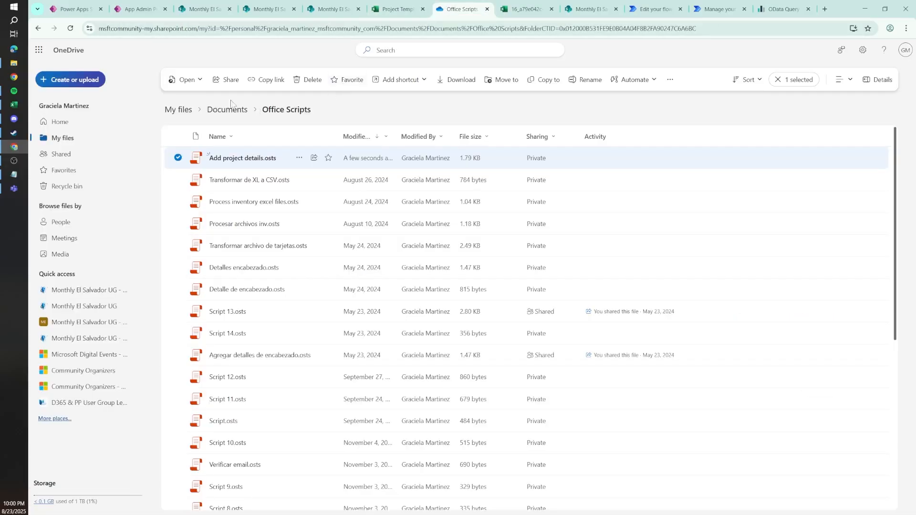
{"action": "left_click", "coordinate": [300, 158]}
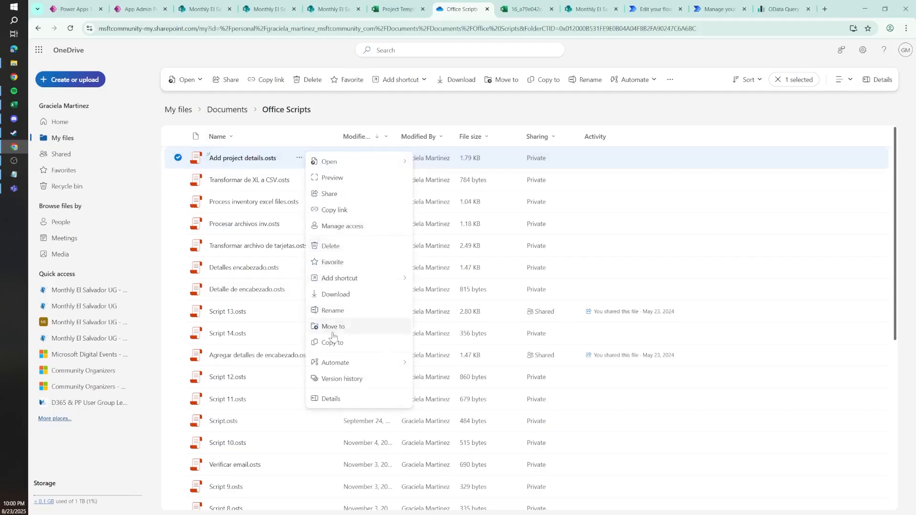
{"action": "left_click", "coordinate": [336, 295]}
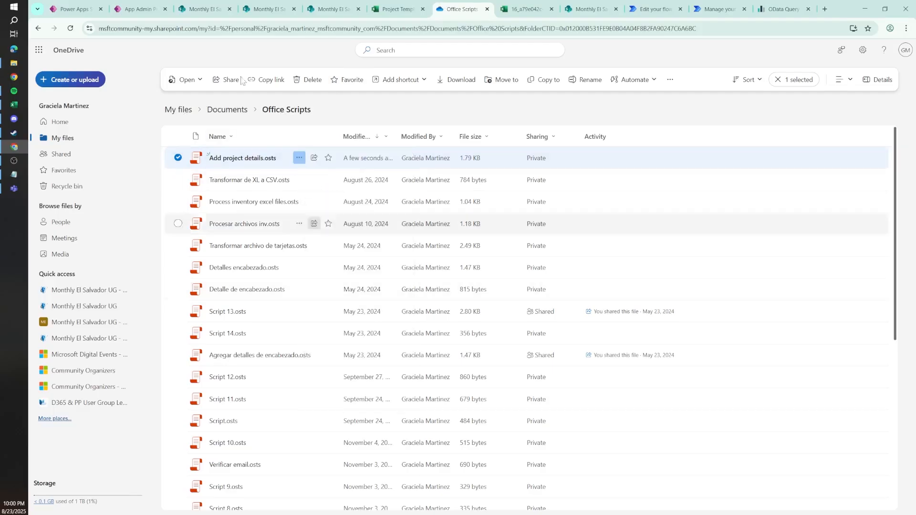
Step: Upload the downloaded Add project details.osts to the Project Files folder of the SharePoint Test library
{"action": "left_click", "coordinate": [198, 8]}
{"action": "left_click", "coordinate": [334, 8]}
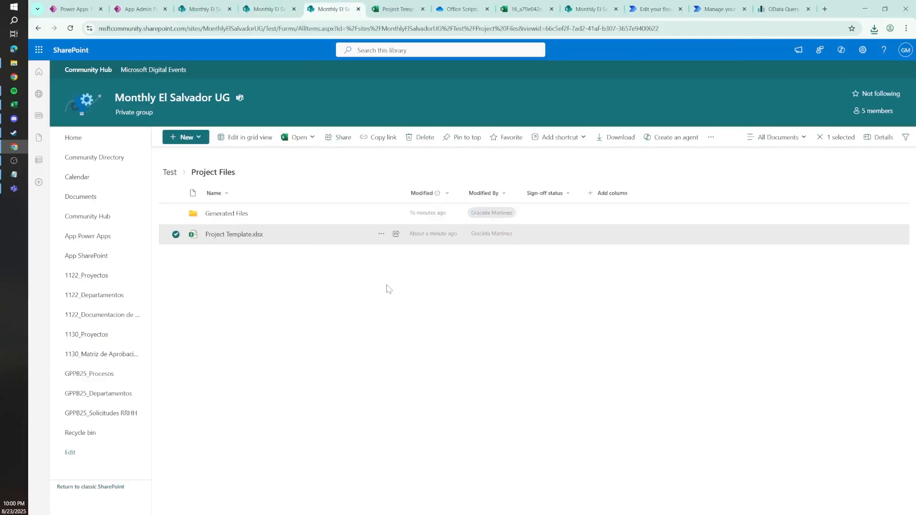
{"action": "left_click", "coordinate": [388, 288]}
{"action": "left_click", "coordinate": [874, 28]}
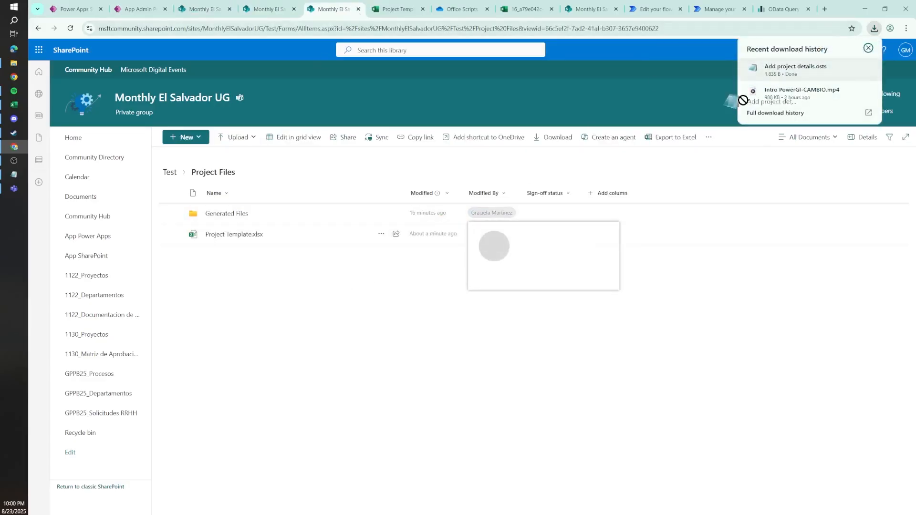
{"action": "left_click", "coordinate": [796, 69]}
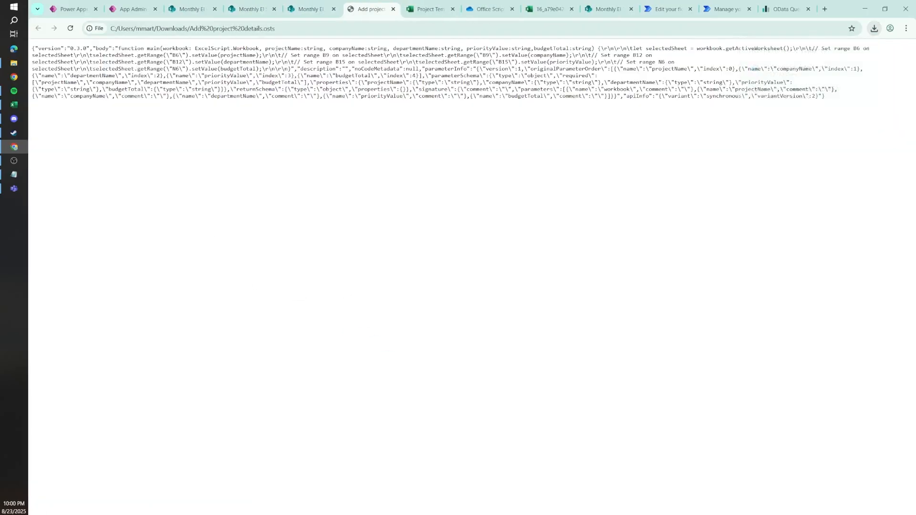
{"action": "left_click", "coordinate": [308, 8]}
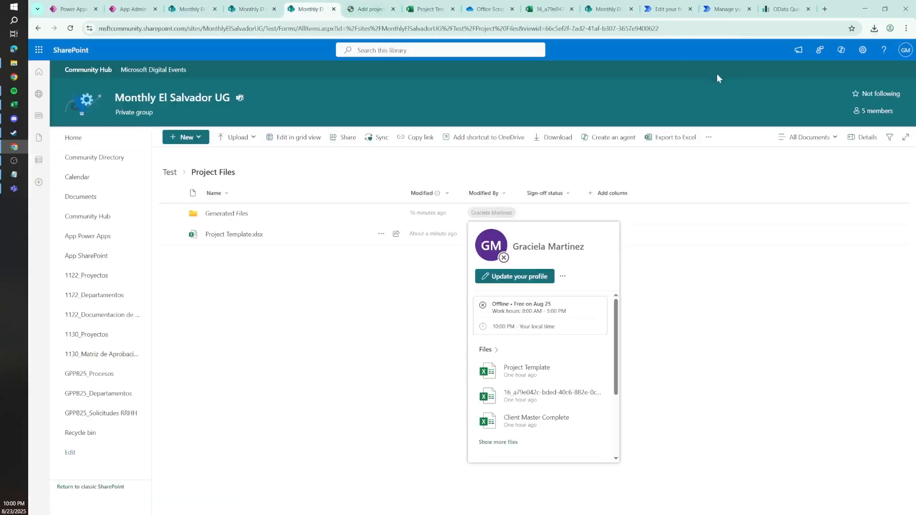
{"action": "left_click", "coordinate": [874, 28]}
{"action": "left_click_drag", "start_coordinate": [796, 69], "coordinate": [450, 388]}
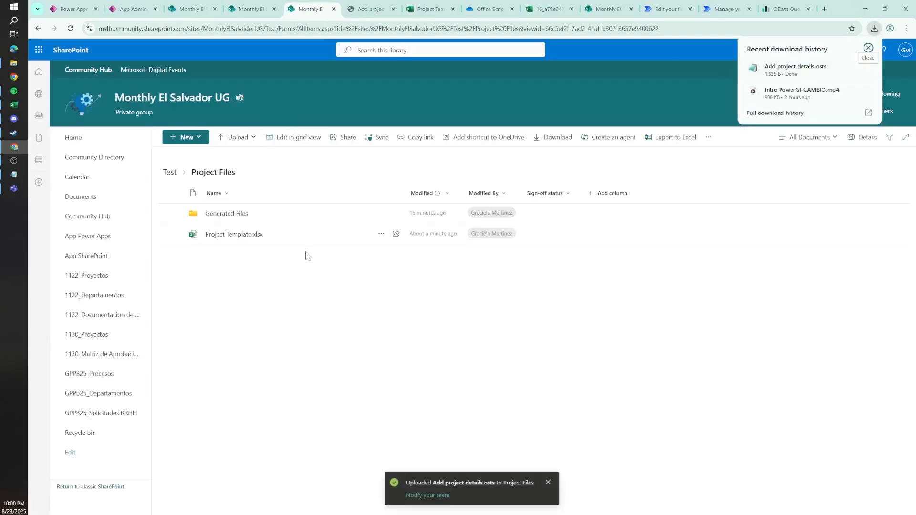
{"action": "left_click", "coordinate": [289, 216]}
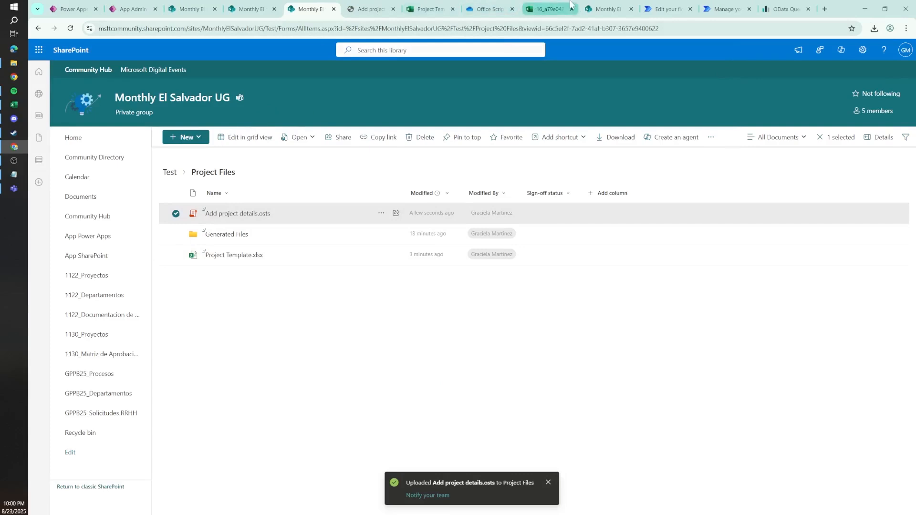
Step: Clear the test values for project name, company, department, priority and total approved in the Project Template workbook
{"action": "left_click", "coordinate": [426, 9]}
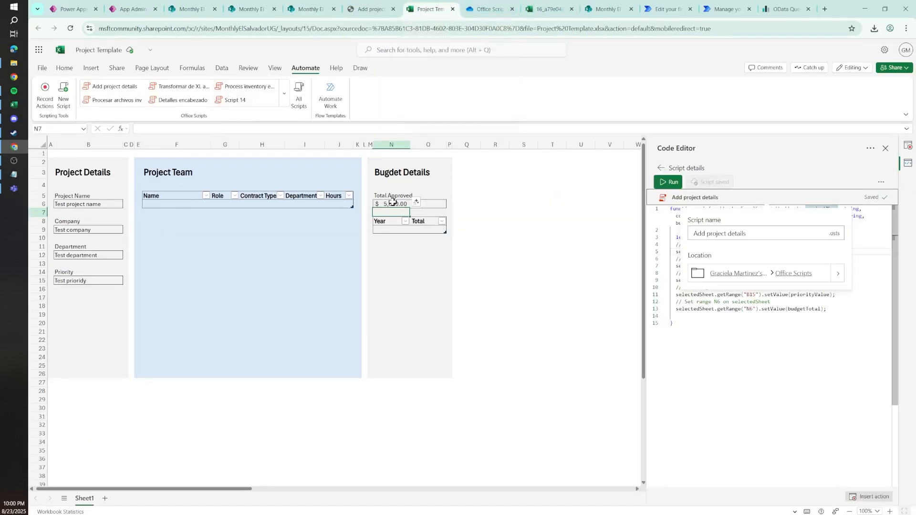
{"action": "left_click", "coordinate": [78, 205]}
{"action": "key", "text": "Delete"}
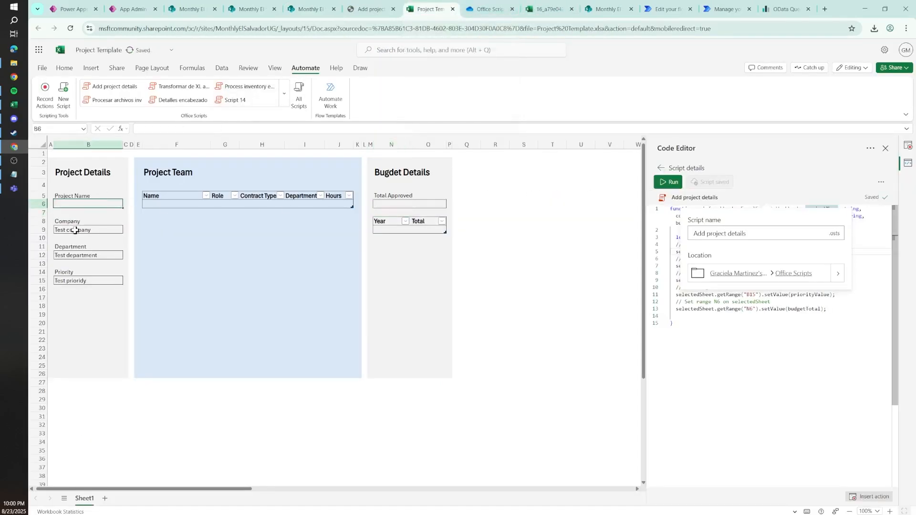
{"action": "left_click", "coordinate": [81, 230]}
{"action": "key", "text": "Delete"}
{"action": "left_click", "coordinate": [76, 255]}
{"action": "key", "text": "Delete"}
{"action": "left_click", "coordinate": [77, 280]}
{"action": "key", "text": "Delete"}
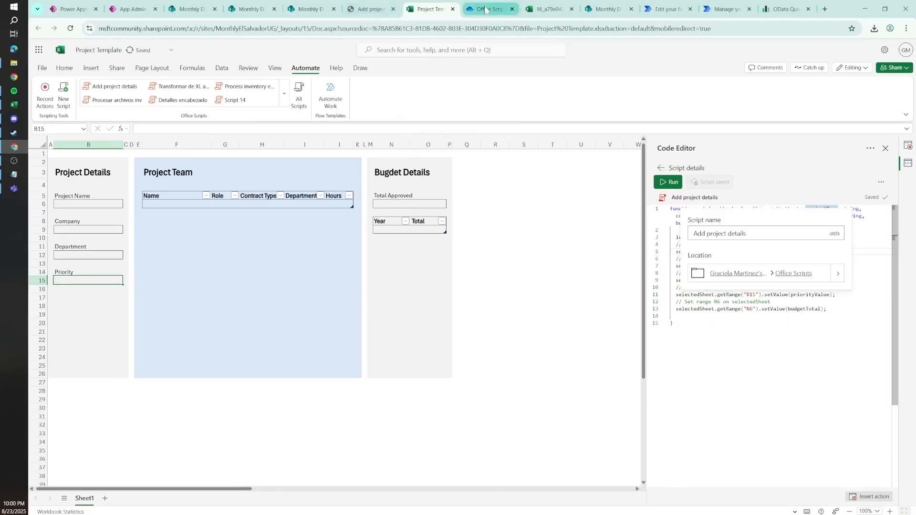
{"action": "left_click", "coordinate": [187, 315]}
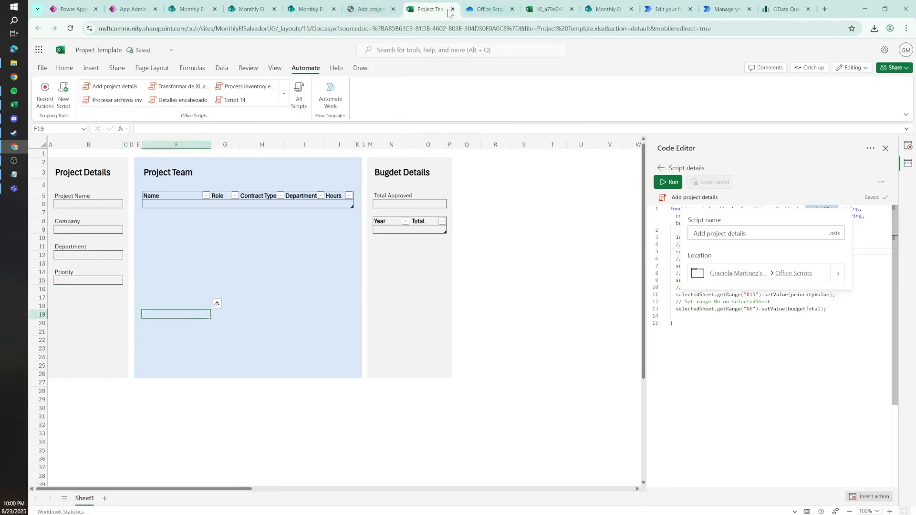
Step: Close the Project Template workbook, the OneDrive Office Scripts folder, the generated workbook and the AdmProyecto_Presupuesto list
{"action": "left_click", "coordinate": [453, 9]}
{"action": "left_click", "coordinate": [452, 9]}
{"action": "left_click", "coordinate": [453, 9]}
{"action": "left_click", "coordinate": [452, 9]}
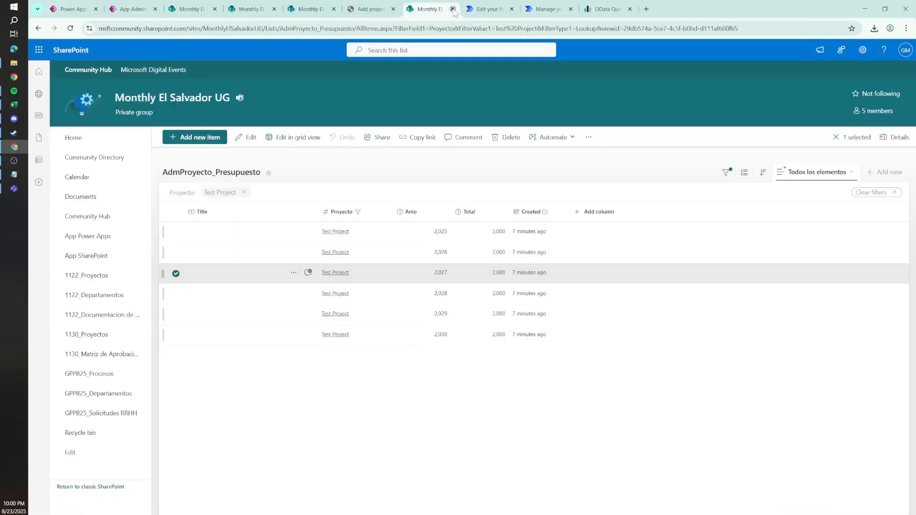
Step: In the Power Automate flow, add a Run script from SharePoint library action after the For each Budget loop
{"action": "scroll", "coordinate": [604, 334], "scroll_direction": "down", "scroll_amount": 3}
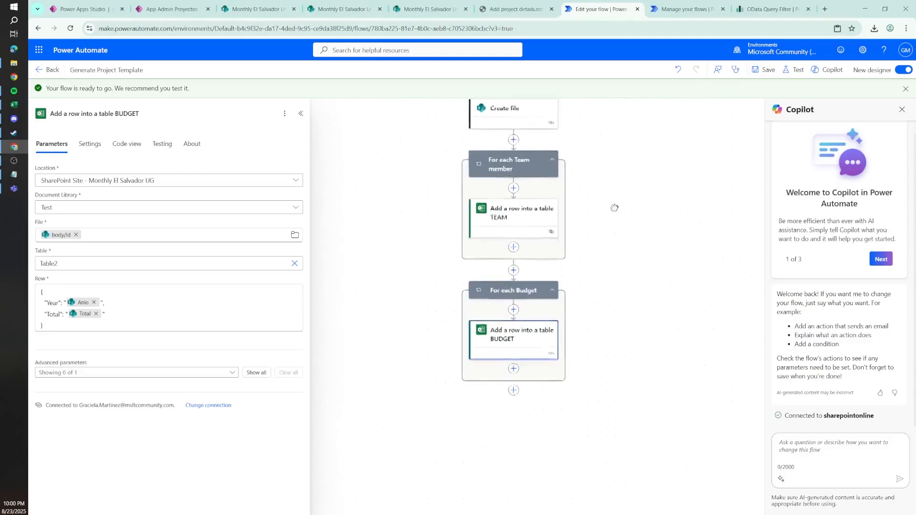
{"action": "left_click", "coordinate": [516, 386]}
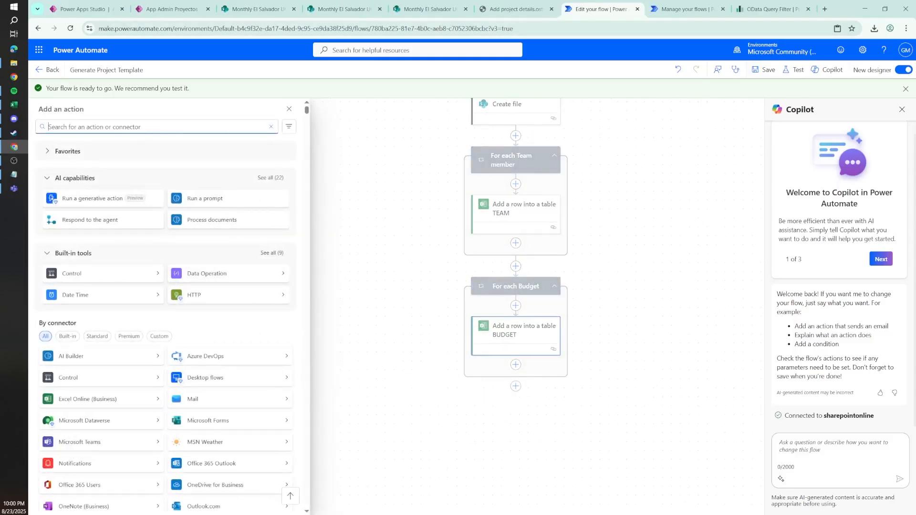
{"action": "type", "text": "run sc"}
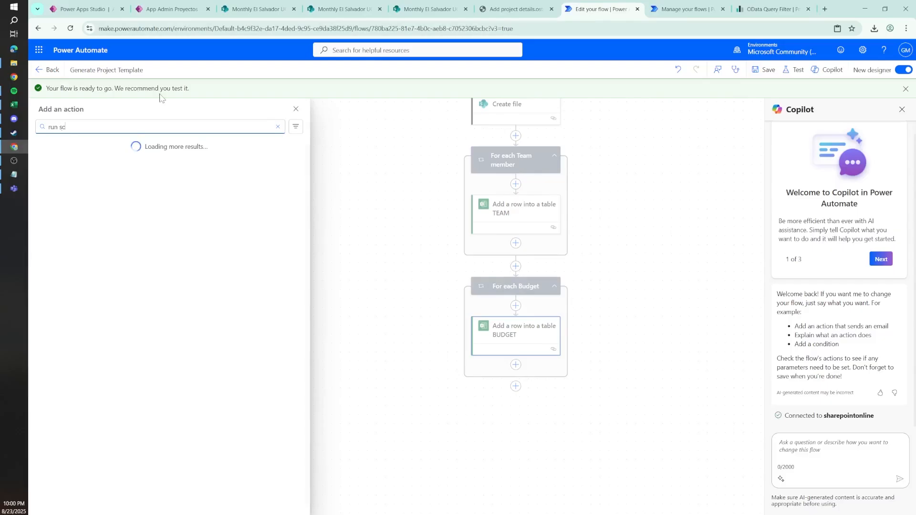
{"action": "type", "text": "ript"}
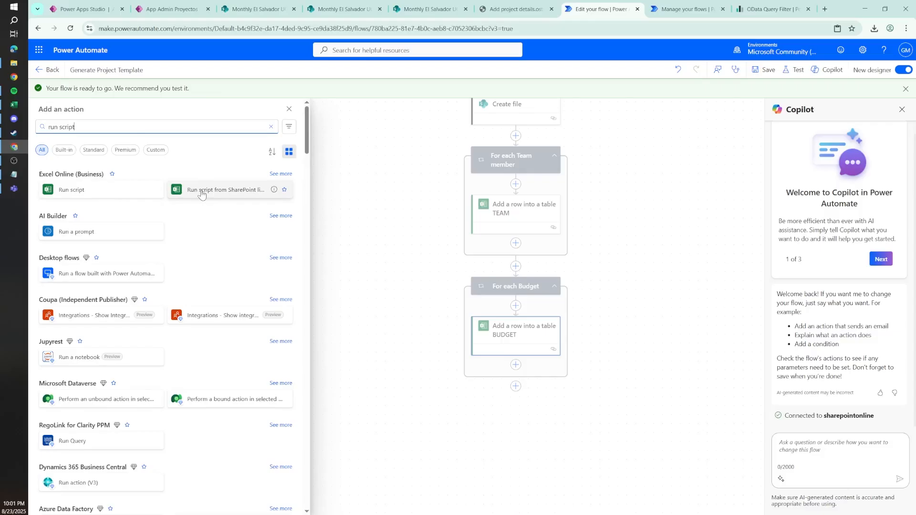
{"action": "left_click", "coordinate": [202, 192]}
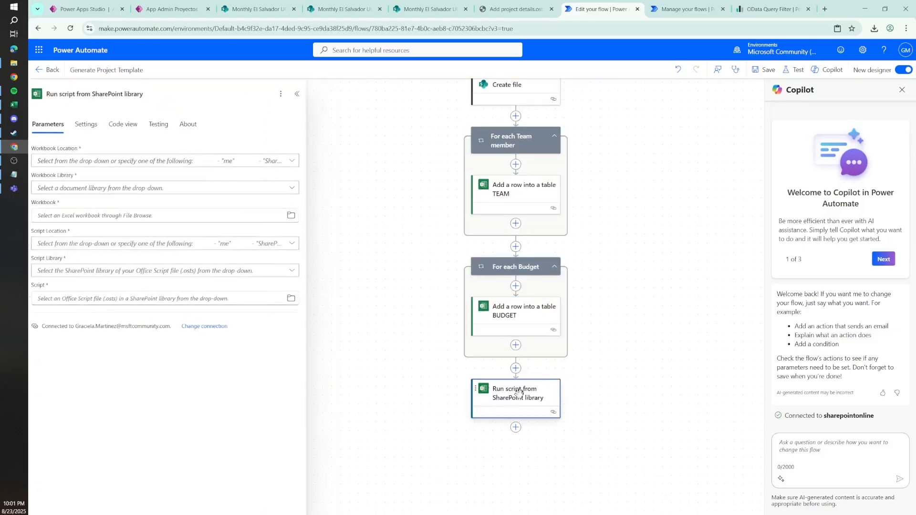
Step: Set the script action's workbook to the Create file body/Id in the Test library of the SharePoint Site - Monthly El Salvador UG
{"action": "left_click", "coordinate": [88, 161]}
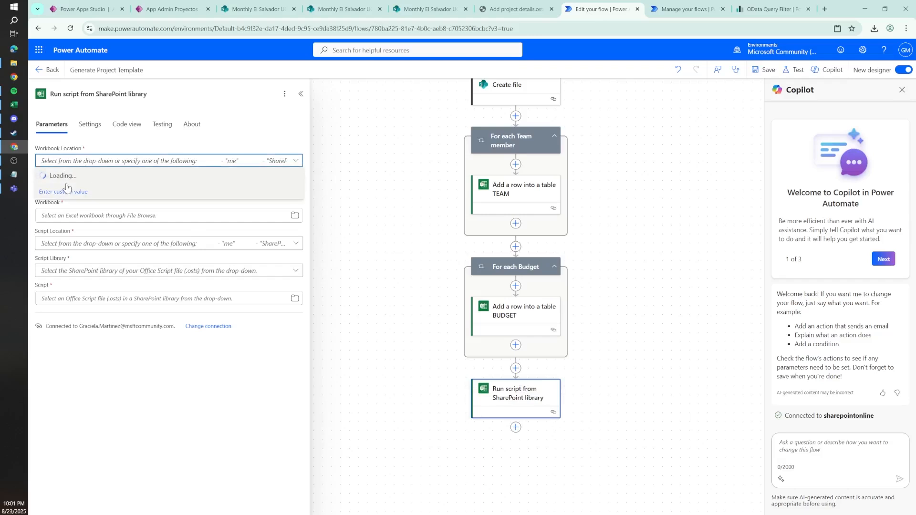
{"action": "type", "text": "el"}
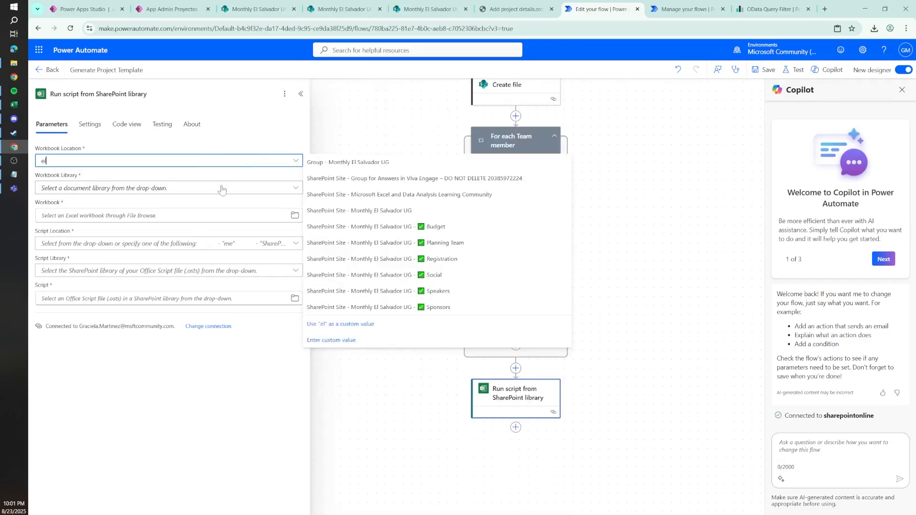
{"action": "left_click", "coordinate": [339, 210]}
{"action": "left_click", "coordinate": [88, 188]}
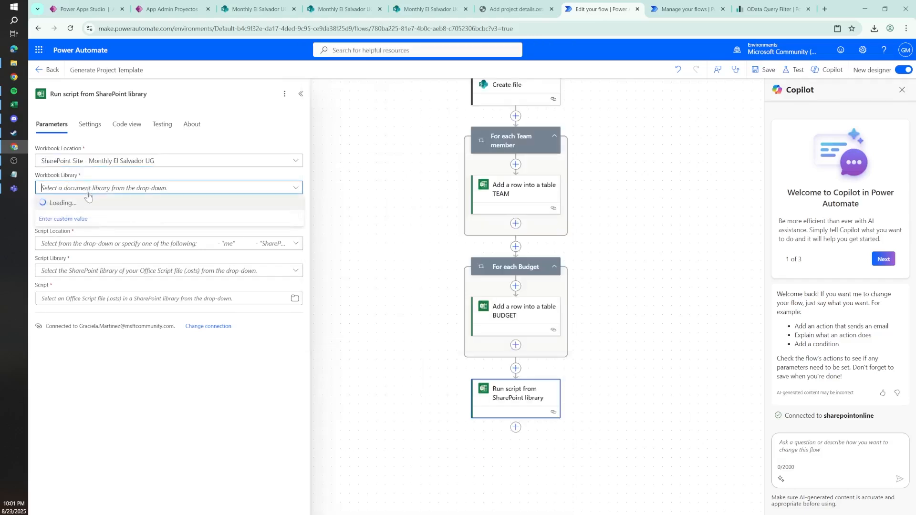
{"action": "left_click", "coordinate": [54, 235]}
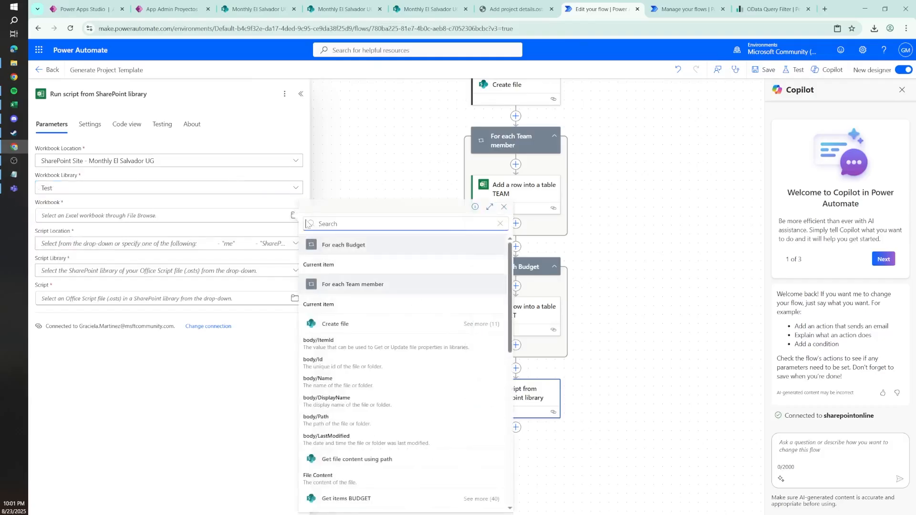
{"action": "type", "text": "id"}
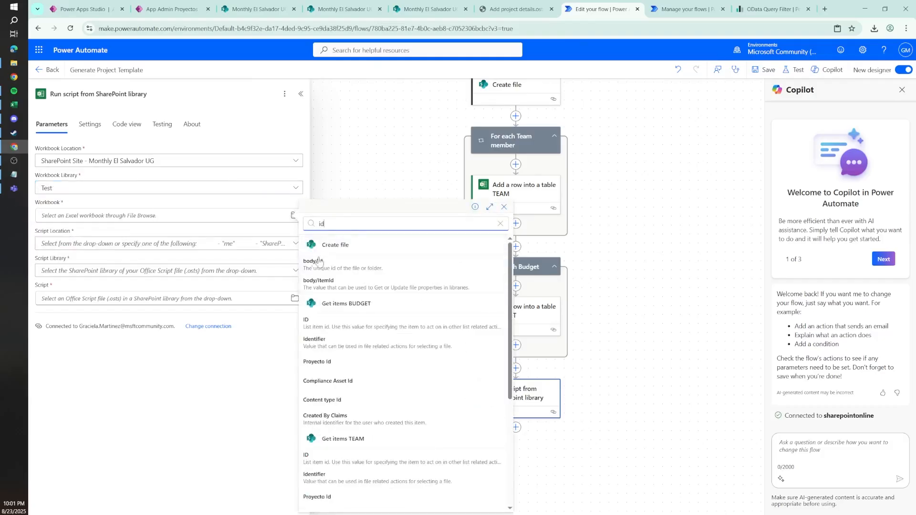
{"action": "left_click", "coordinate": [329, 269]}
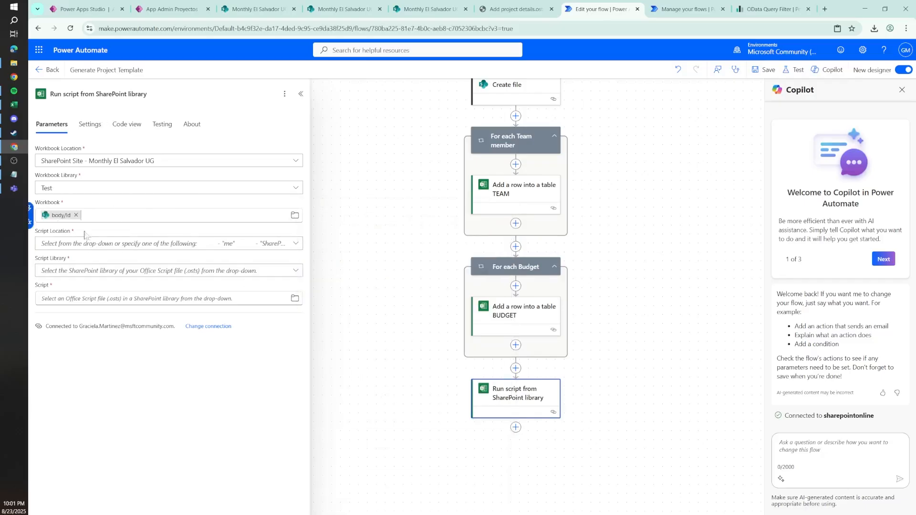
Step: Set the script source to /Project Files/Add project details.osts in the Test library of SharePoint Site - Monthly El Salvador UG
{"action": "left_click", "coordinate": [87, 248]}
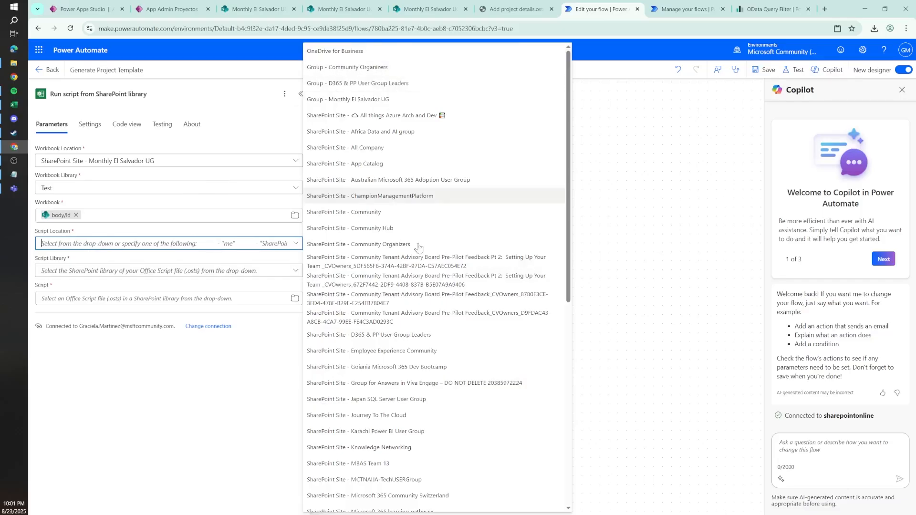
{"action": "type", "text": "el"}
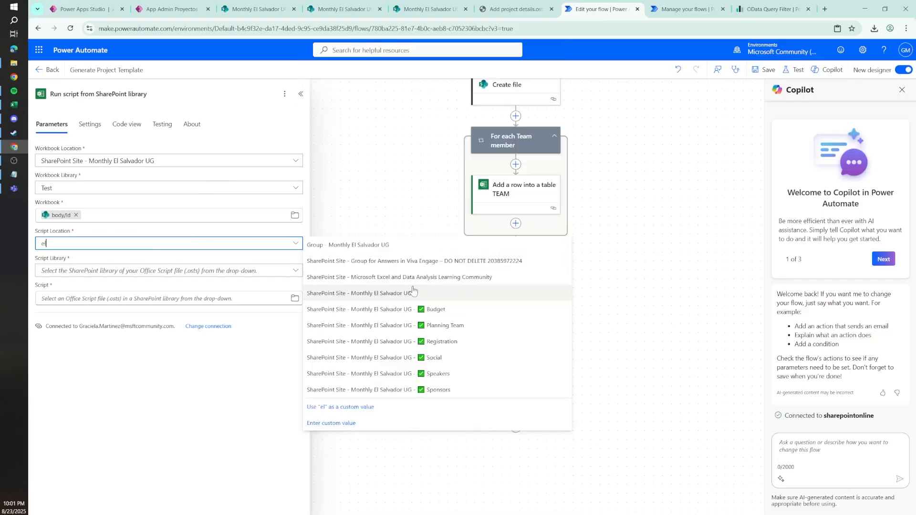
{"action": "left_click", "coordinate": [373, 293]}
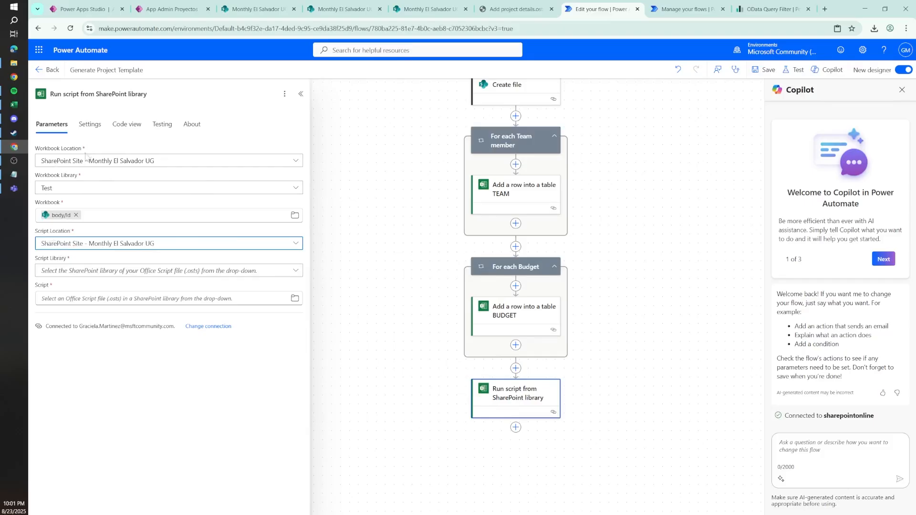
{"action": "left_click", "coordinate": [98, 270]}
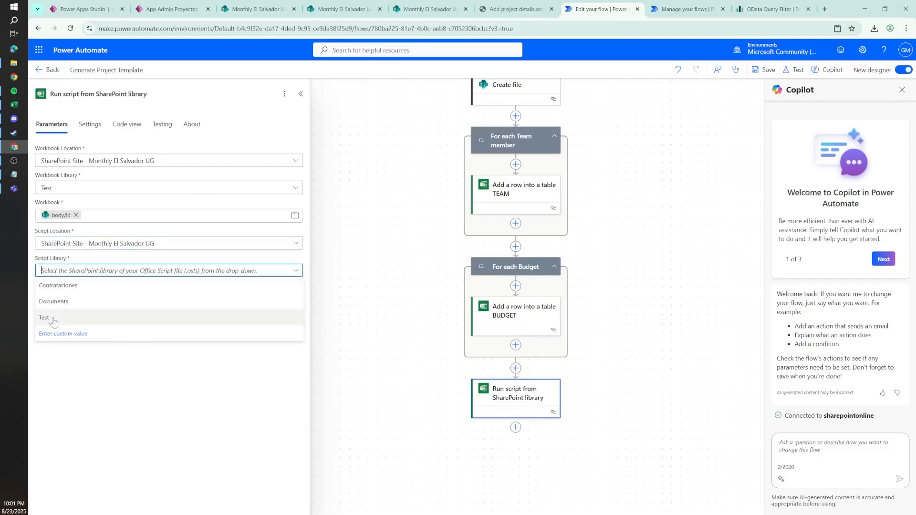
{"action": "left_click", "coordinate": [54, 319]}
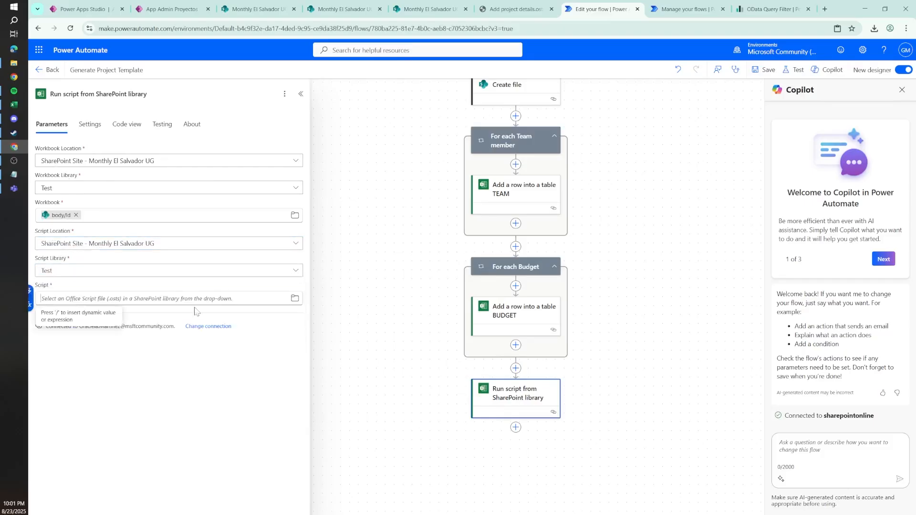
{"action": "left_click", "coordinate": [295, 299]}
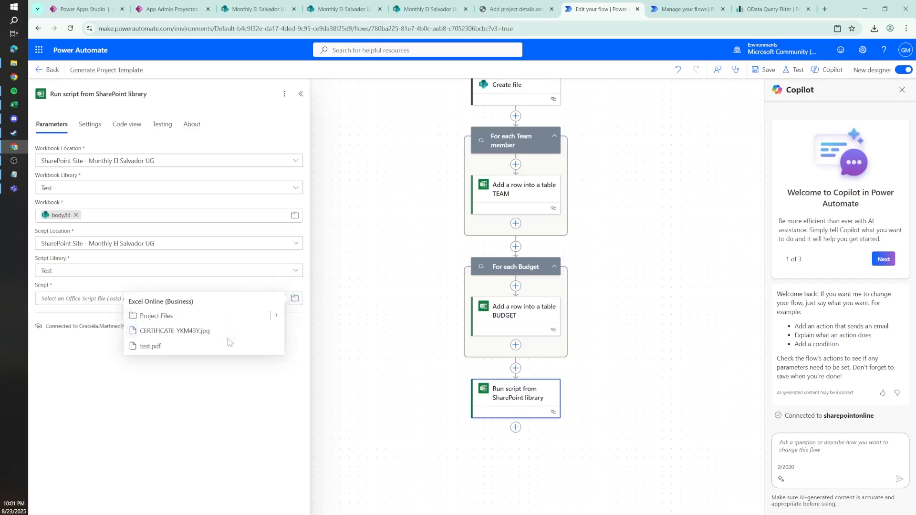
{"action": "left_click", "coordinate": [276, 315]}
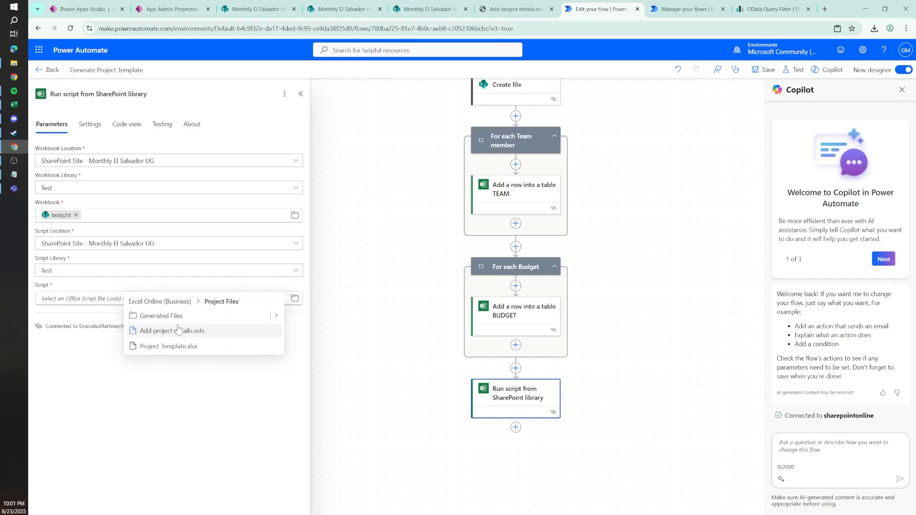
{"action": "left_click", "coordinate": [204, 332]}
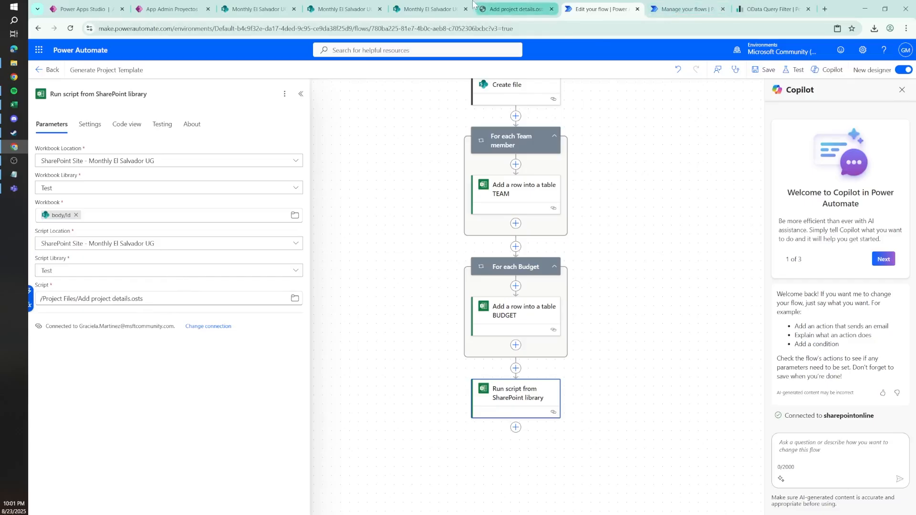
{"action": "left_click", "coordinate": [502, 6]}
{"action": "left_click", "coordinate": [429, 8]}
{"action": "left_click", "coordinate": [599, 8]}
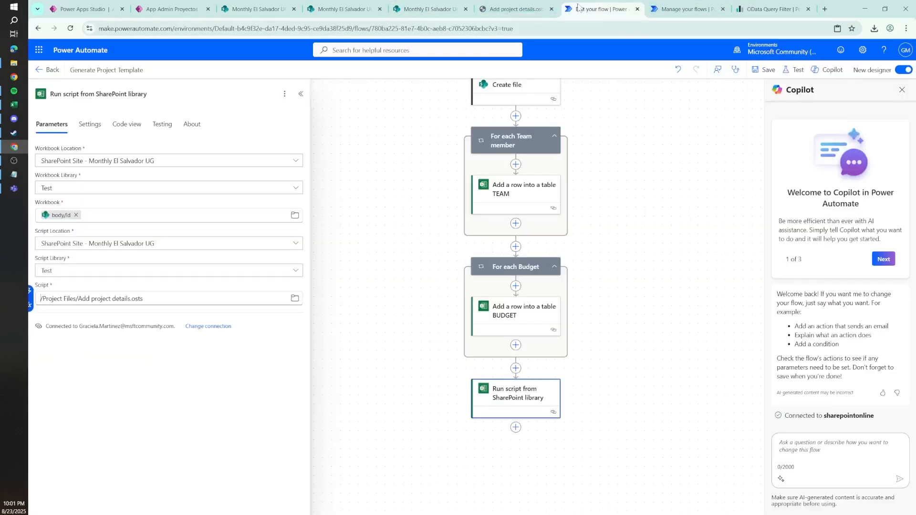
{"action": "left_click", "coordinate": [148, 380]}
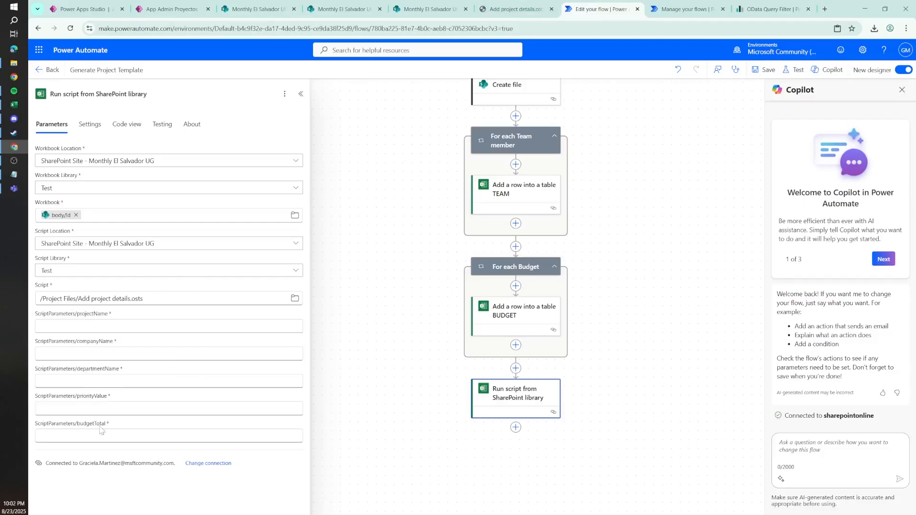
Step: Map the projectName script parameter to the trigger's Nombre_de_proyecto dynamic value
{"action": "left_click", "coordinate": [229, 326]}
{"action": "left_click", "coordinate": [304, 321]}
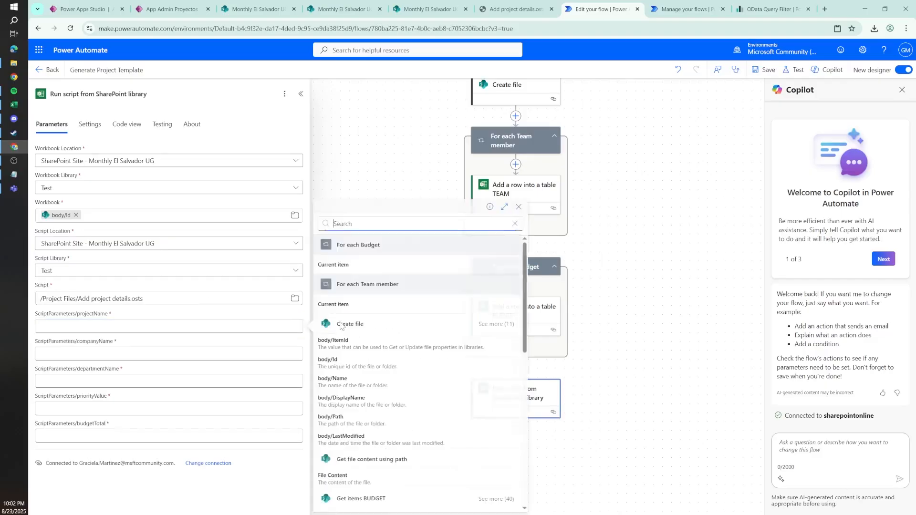
{"action": "type", "text": "prij"}
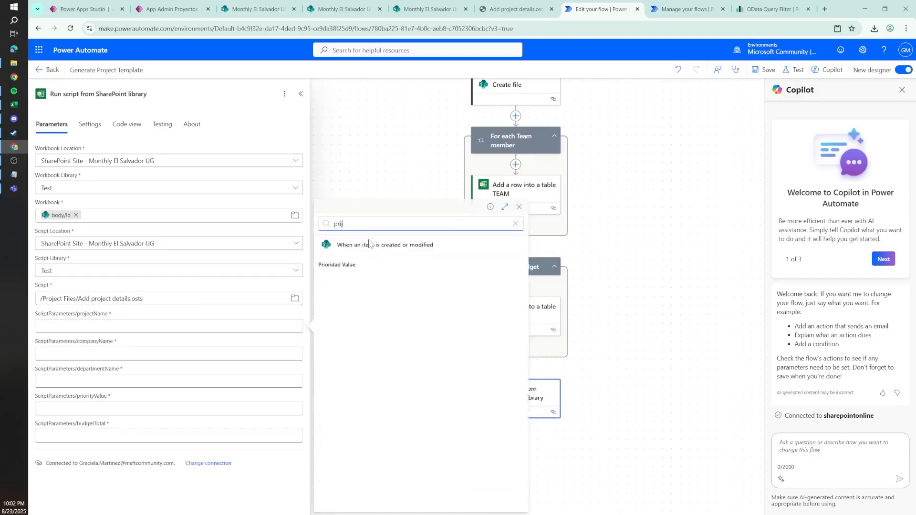
{"action": "key", "text": "BackSpace"}
{"action": "key", "text": "BackSpace"}
{"action": "type", "text": "ojec"}
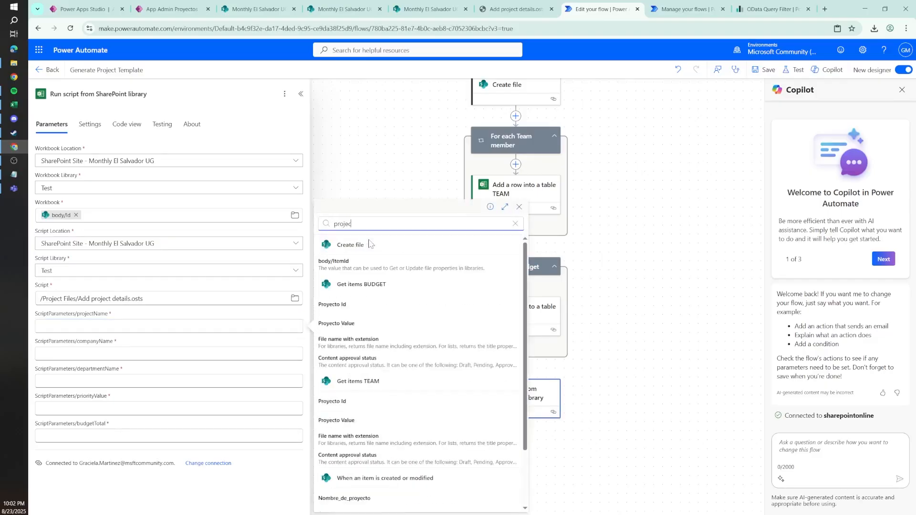
{"action": "scroll", "coordinate": [509, 496], "scroll_direction": "down", "scroll_amount": 3}
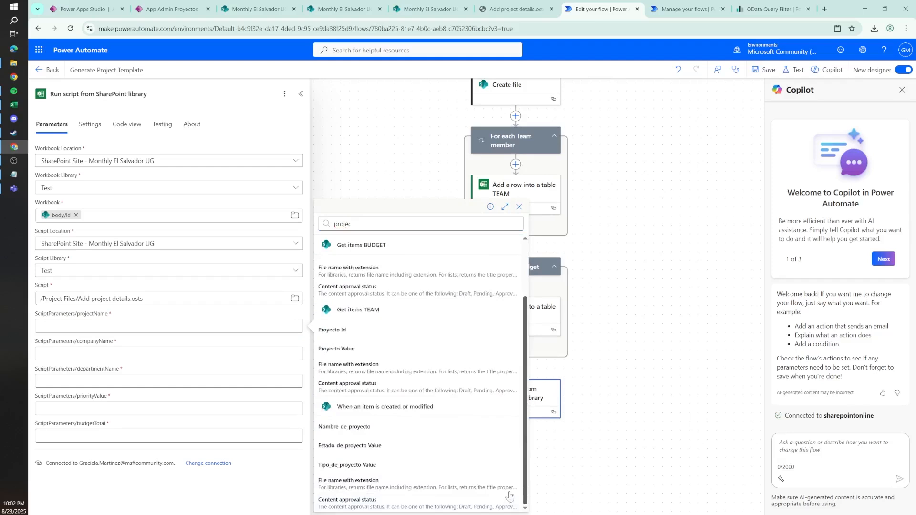
{"action": "left_click", "coordinate": [359, 427]}
Step: Map the companyName and departmentName script parameters to the trigger's Compania Value and Departamento Value
{"action": "left_click", "coordinate": [281, 352]}
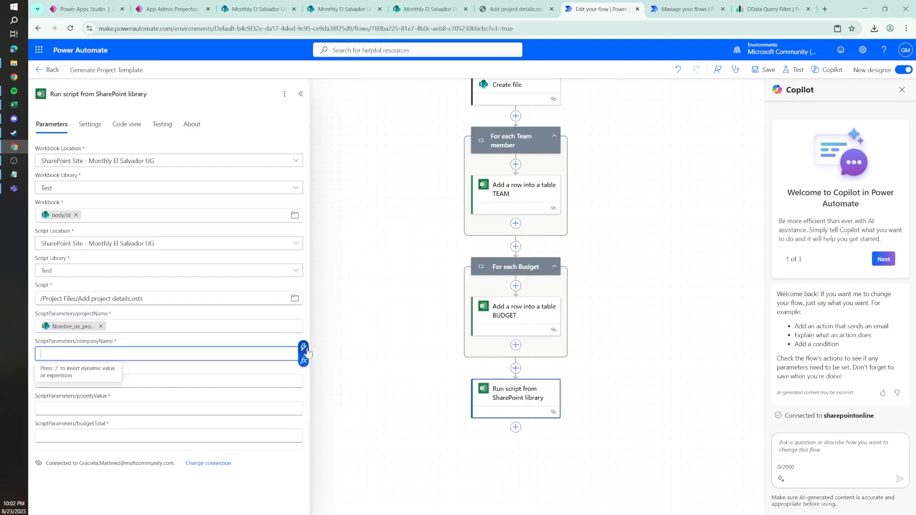
{"action": "left_click", "coordinate": [304, 348]}
{"action": "type", "text": "compan"}
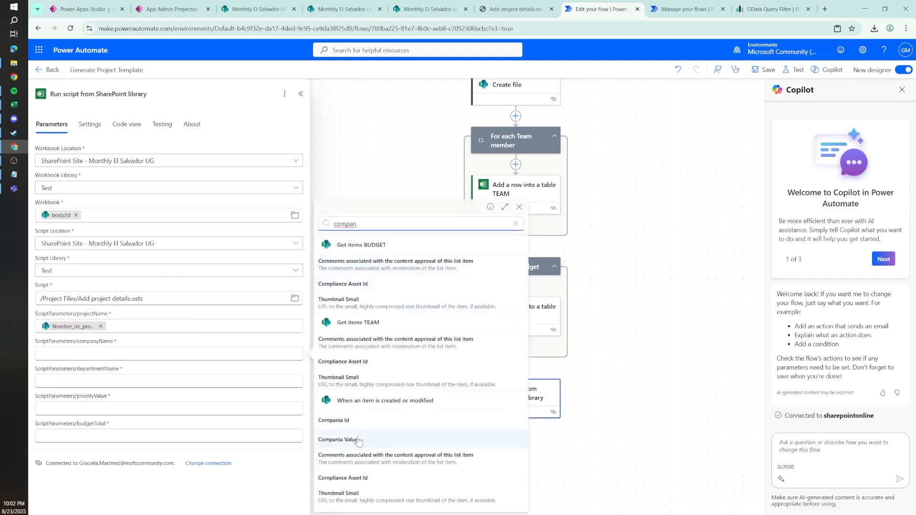
{"action": "left_click", "coordinate": [338, 439]}
{"action": "left_click", "coordinate": [294, 382]}
{"action": "left_click", "coordinate": [302, 377]}
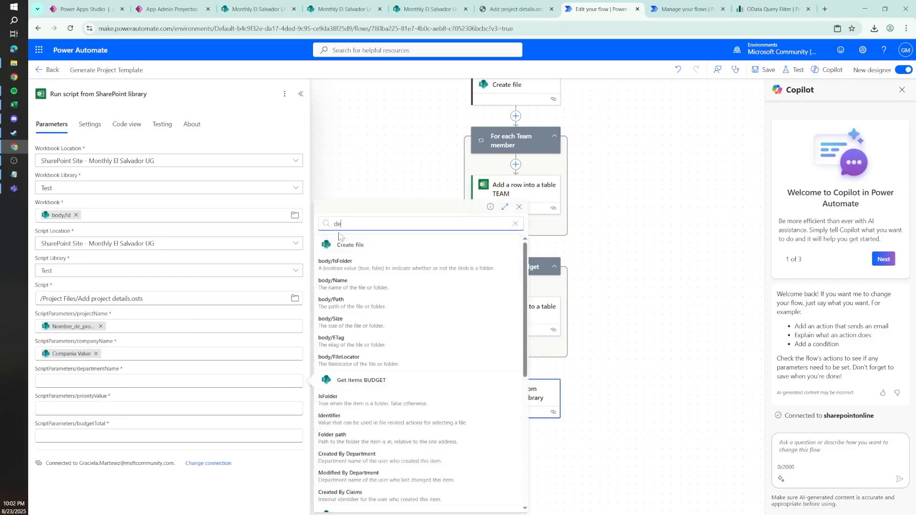
{"action": "type", "text": "depart"}
{"action": "scroll", "coordinate": [527, 434], "scroll_direction": "down", "scroll_amount": 2}
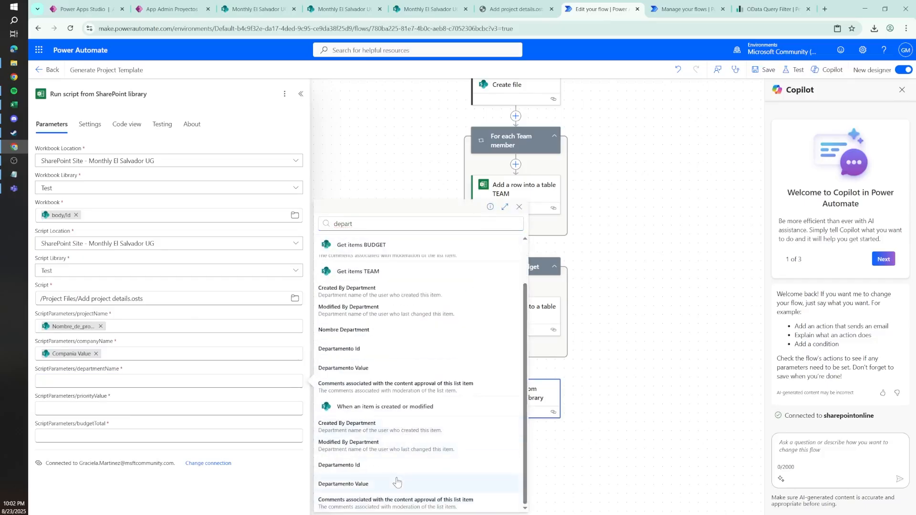
{"action": "left_click", "coordinate": [395, 482]}
Step: Map the priorityValue and budgetTotal script parameters to the trigger's Prioridad Value and Presupuesto
{"action": "left_click", "coordinate": [293, 409]}
{"action": "left_click", "coordinate": [304, 403]}
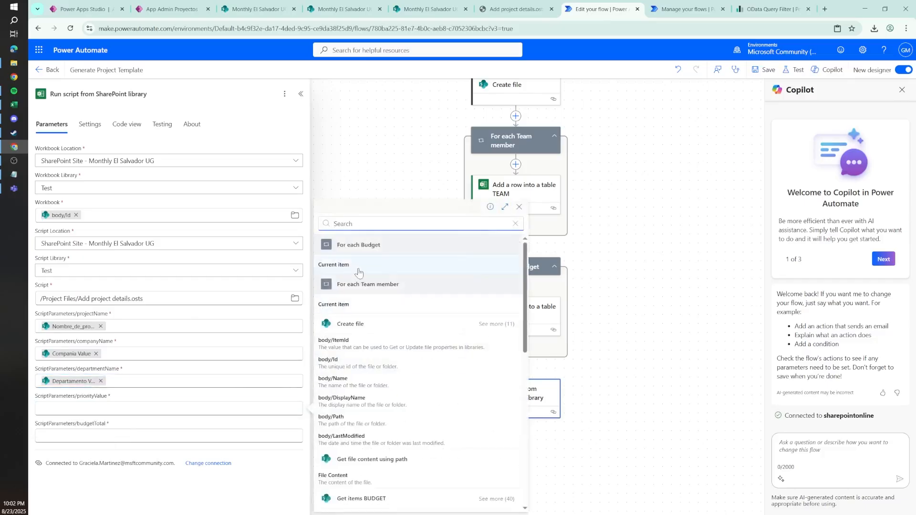
{"action": "type", "text": "priorid"}
{"action": "left_click", "coordinate": [358, 271]}
{"action": "left_click", "coordinate": [293, 436]}
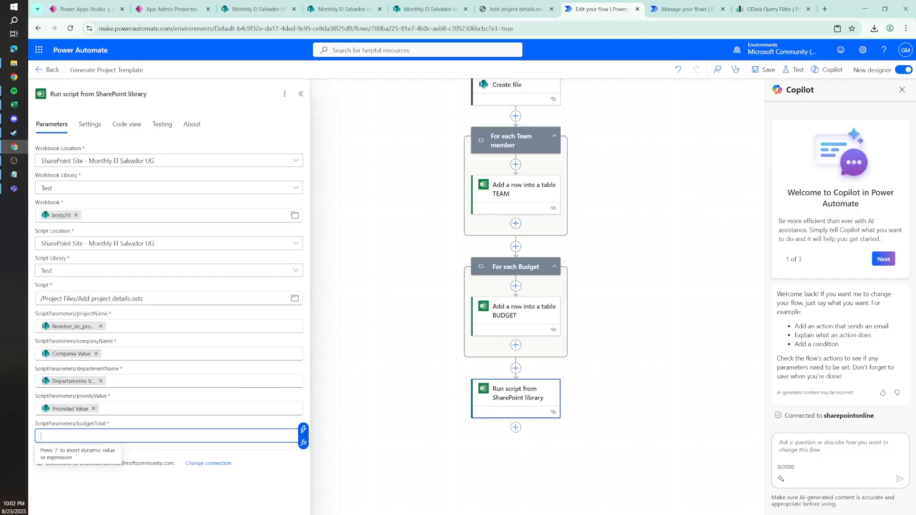
{"action": "left_click", "coordinate": [304, 429]}
{"action": "type", "text": "presu"}
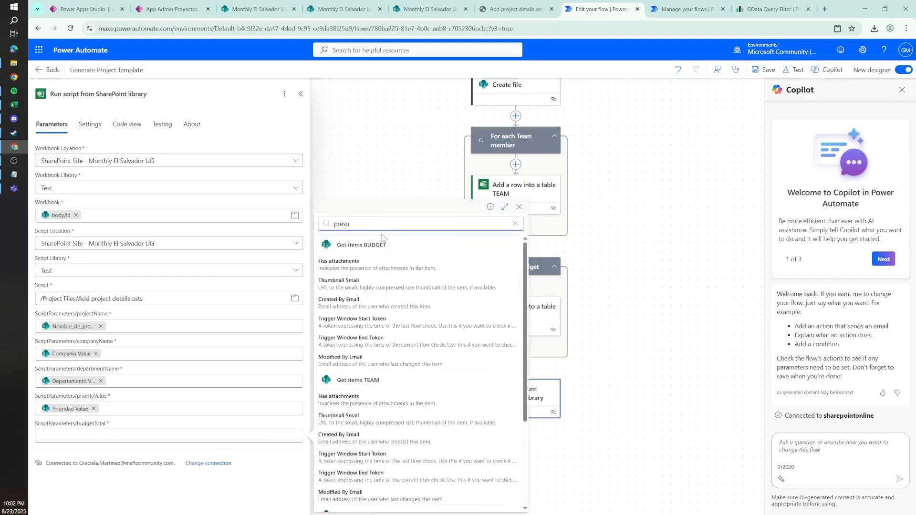
{"action": "scroll", "coordinate": [382, 422], "scroll_direction": "down", "scroll_amount": 3}
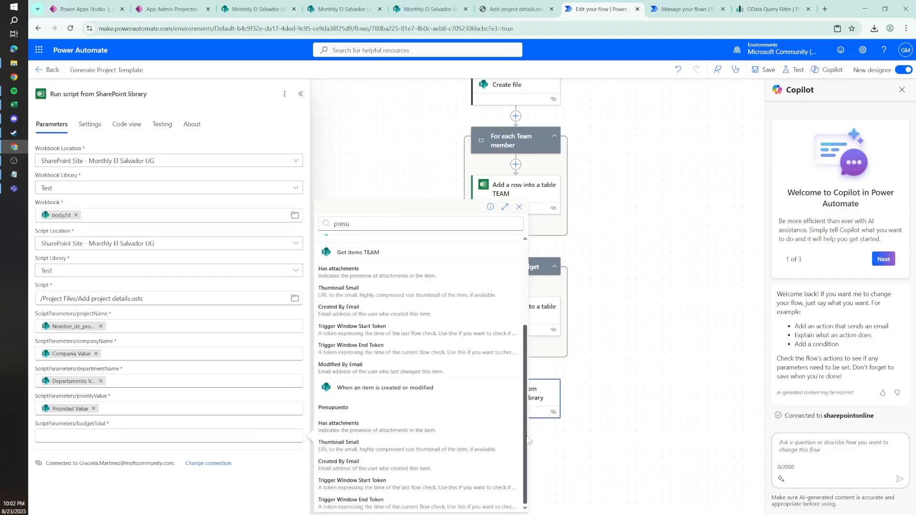
{"action": "left_click", "coordinate": [374, 408]}
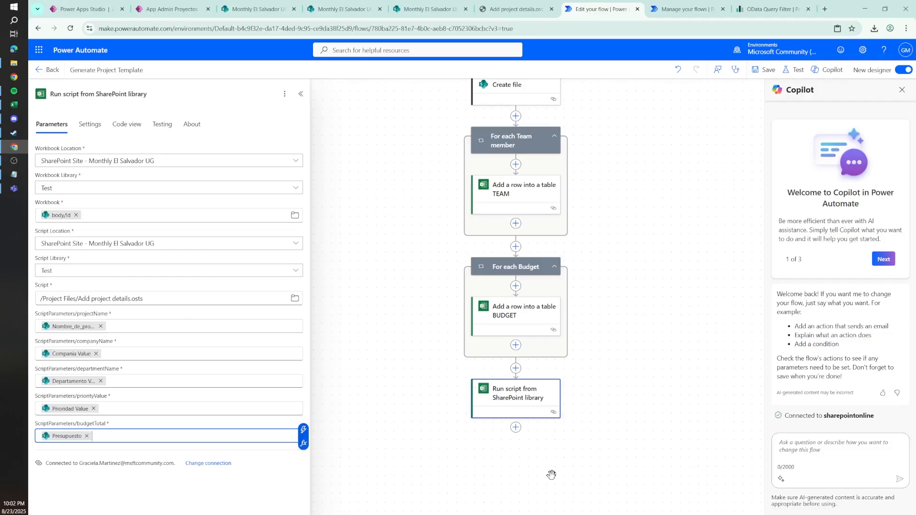
Step: Add a Delay action of 15 seconds after the Run script from SharePoint library action
{"action": "left_click", "coordinate": [501, 443]}
{"action": "left_click", "coordinate": [515, 428]}
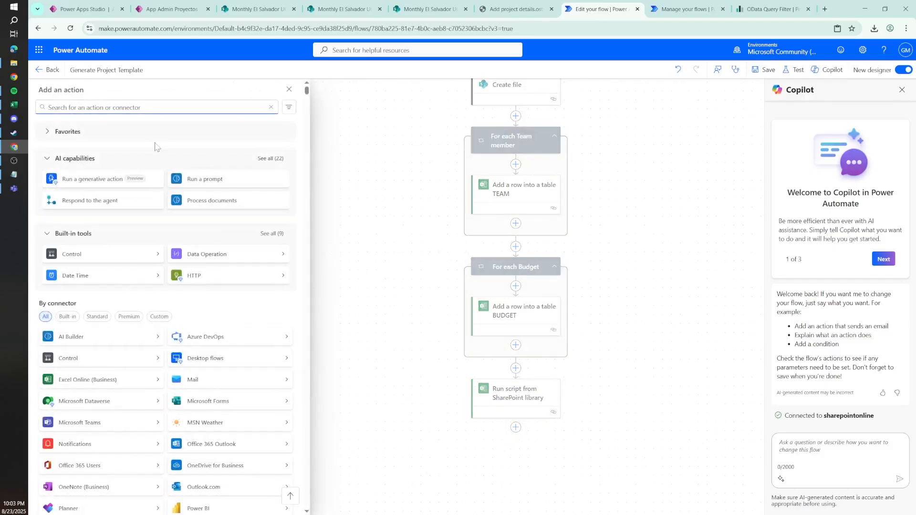
{"action": "type", "text": "delay"}
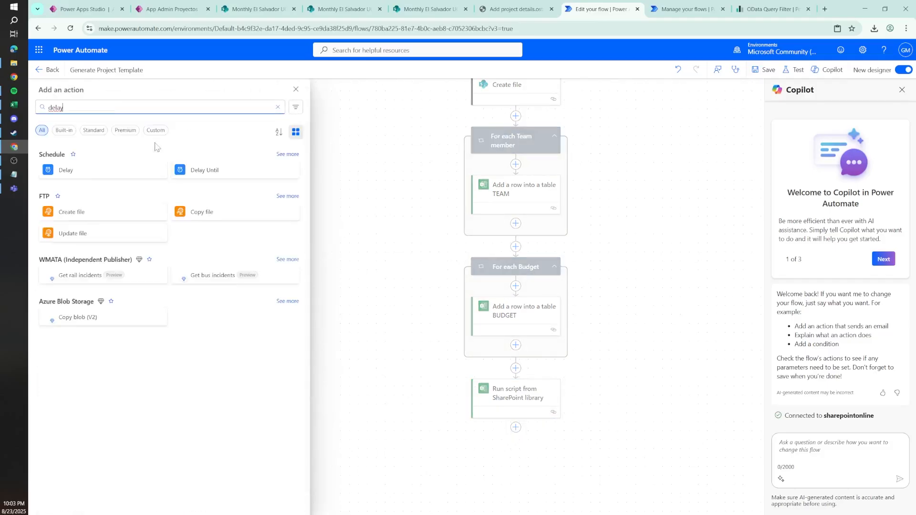
{"action": "left_click", "coordinate": [95, 171]}
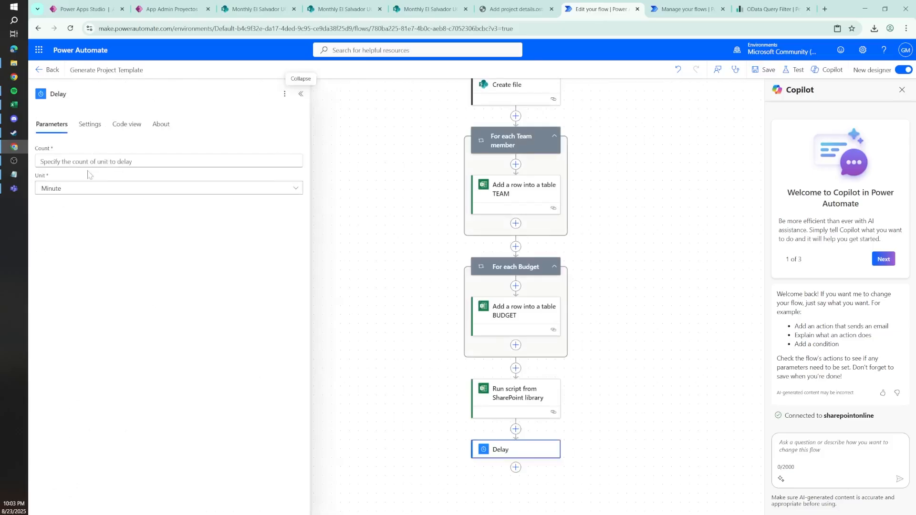
{"action": "type", "text": "15"}
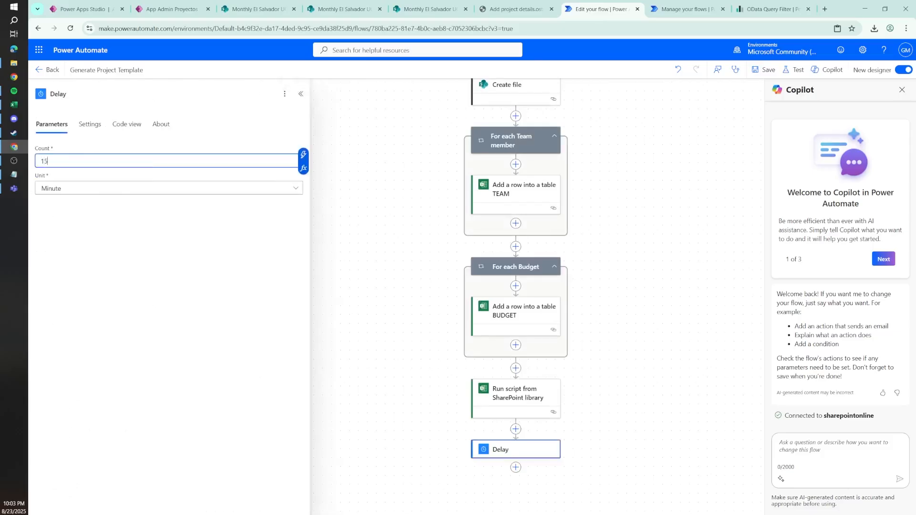
{"action": "left_click", "coordinate": [92, 193]}
{"action": "left_click", "coordinate": [55, 270]}
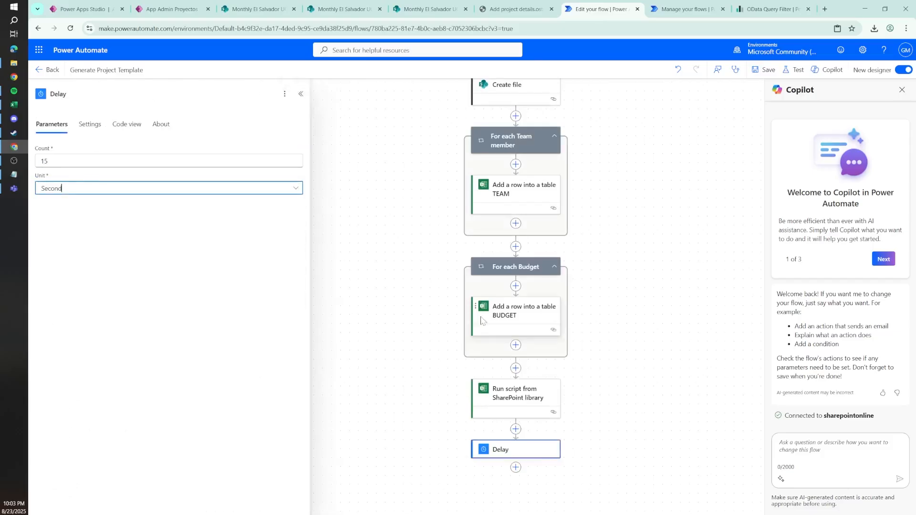
Step: Add a SharePoint Get file content action after the Delay, using the Monthly El Salvador UG site address
{"action": "left_click", "coordinate": [516, 468]}
{"action": "type", "text": "get file"}
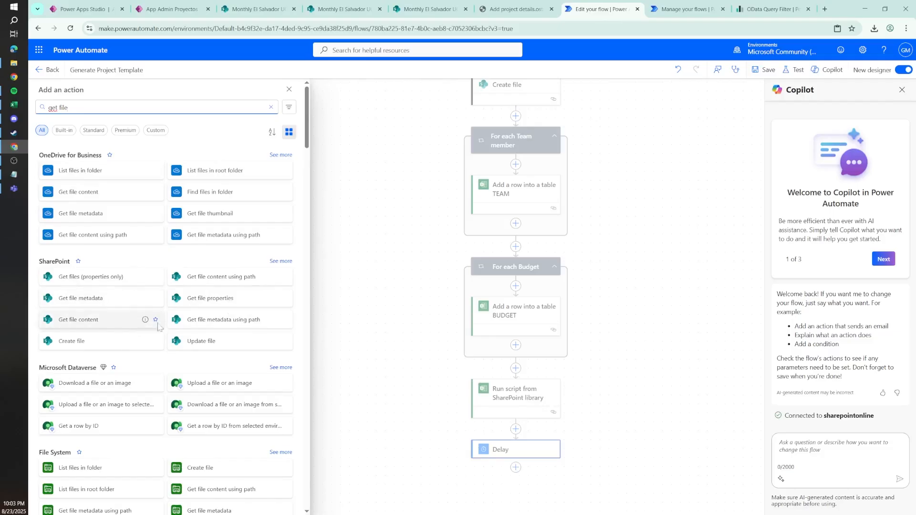
{"action": "left_click", "coordinate": [104, 320]}
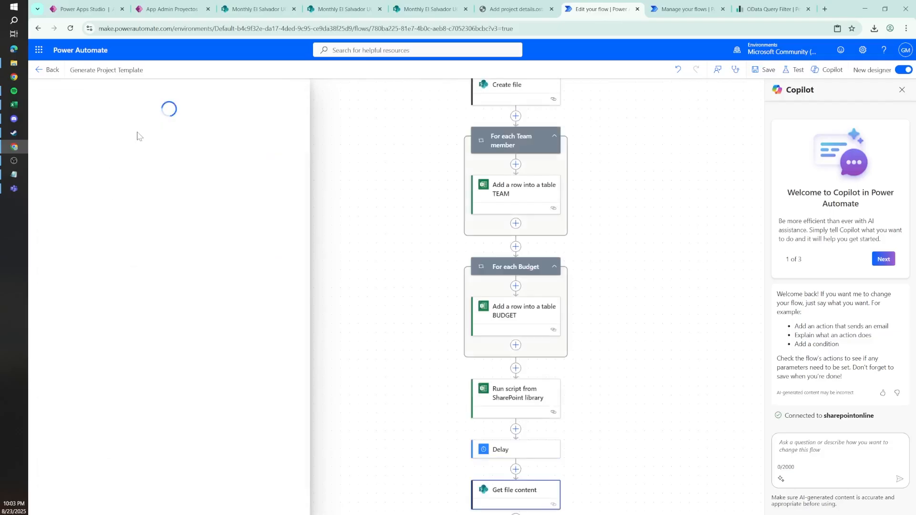
{"action": "left_click", "coordinate": [124, 162]}
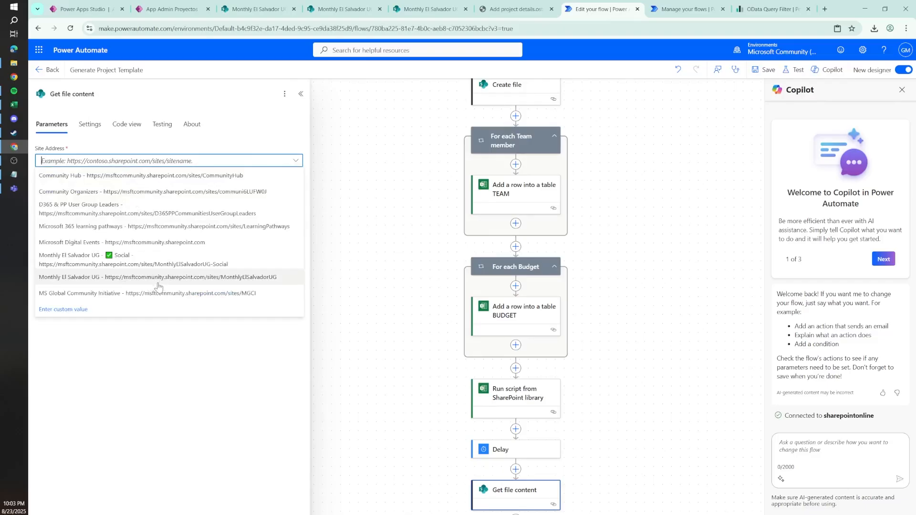
{"action": "left_click", "coordinate": [158, 281]}
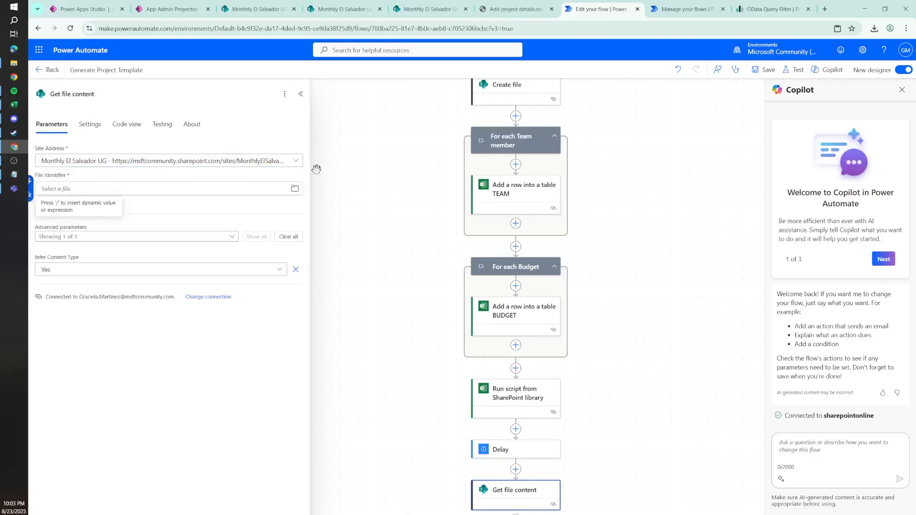
Step: Set the Get file content action's File Identifier to the body/Id dynamic value from Create file
{"action": "left_click", "coordinate": [31, 183]}
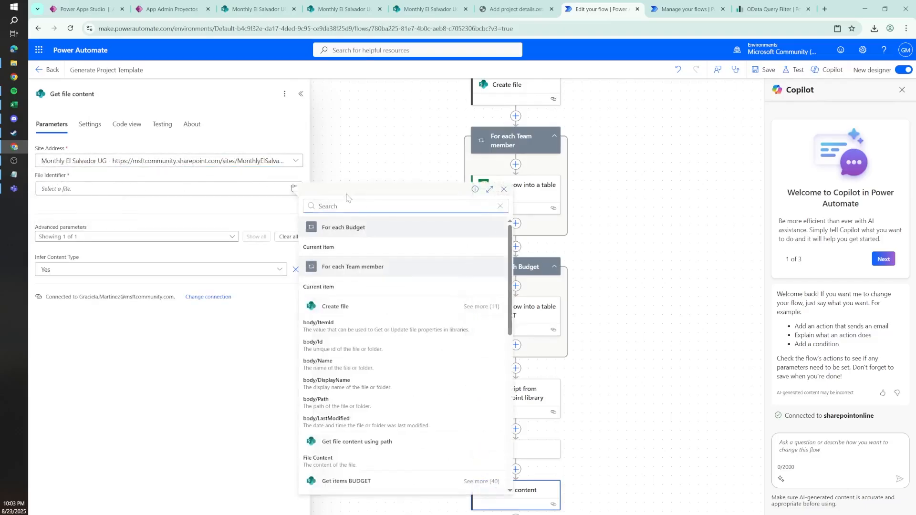
{"action": "type", "text": "id"}
{"action": "left_click", "coordinate": [335, 245]}
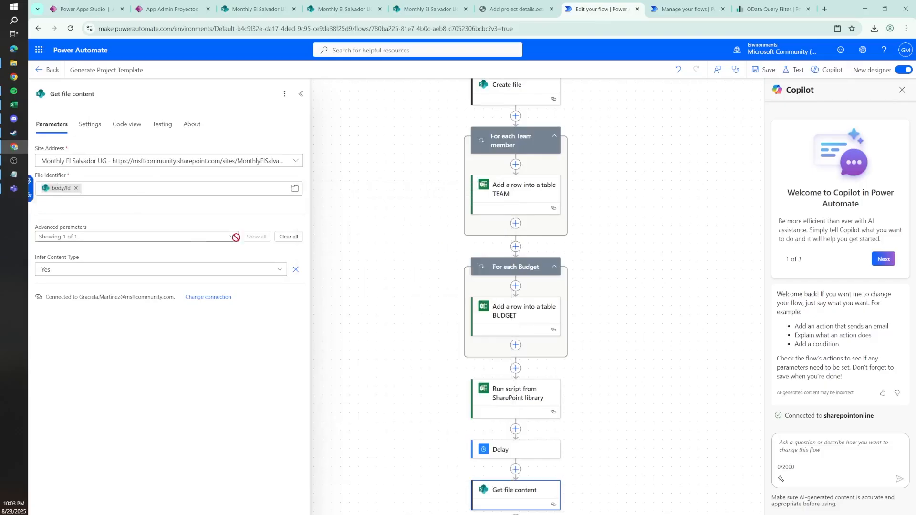
Step: Save the Generate Project Template flow without adding another action after Get file content
{"action": "scroll", "coordinate": [587, 420], "scroll_direction": "down", "scroll_amount": 3}
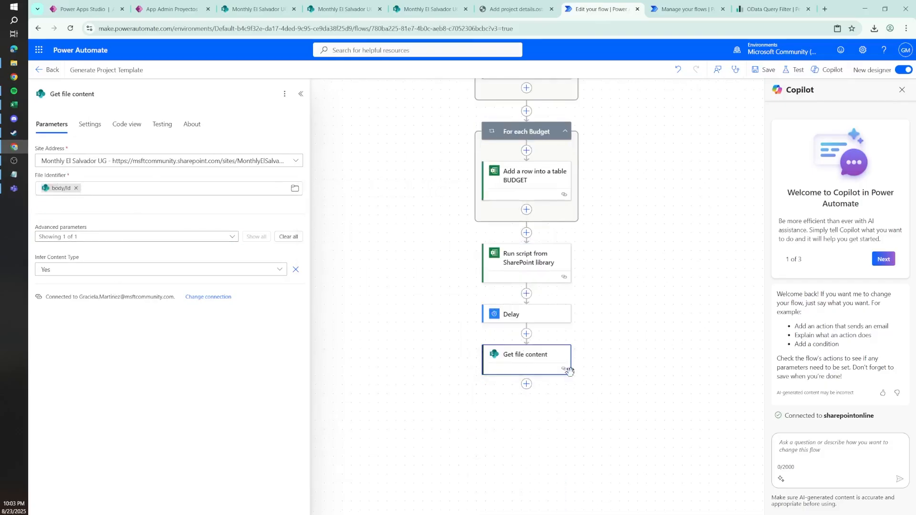
{"action": "left_click", "coordinate": [526, 384]}
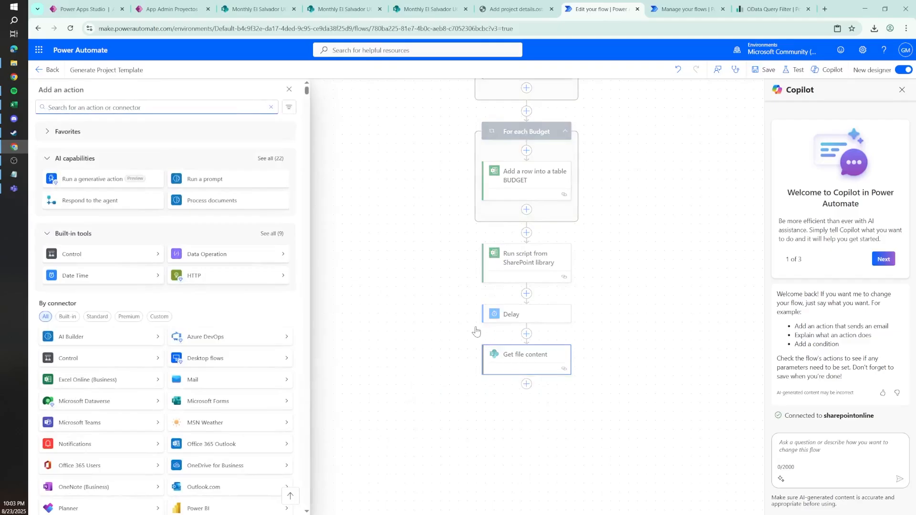
{"action": "left_click", "coordinate": [666, 193]}
{"action": "key", "text": "ctrl+s"}
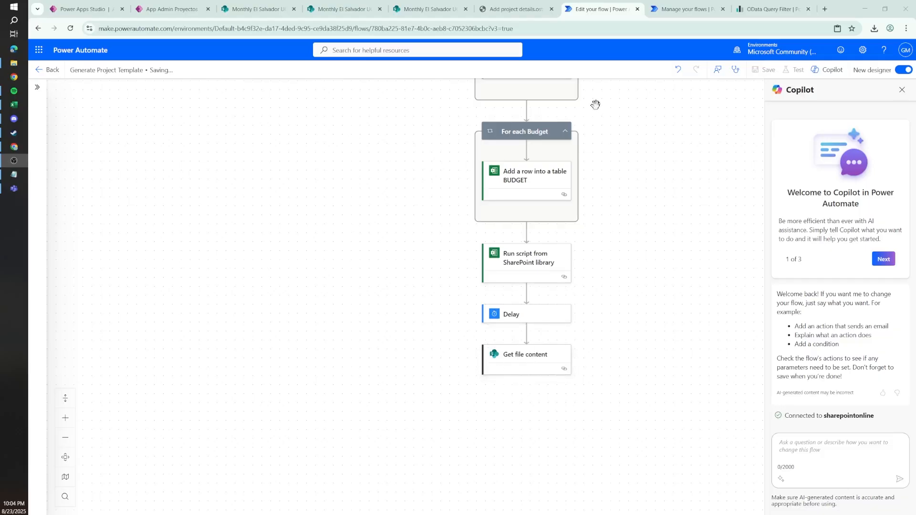
Step: Resubmit the earlier successful run of the Generate Project Template flow to test the added actions
{"action": "left_click", "coordinate": [678, 4]}
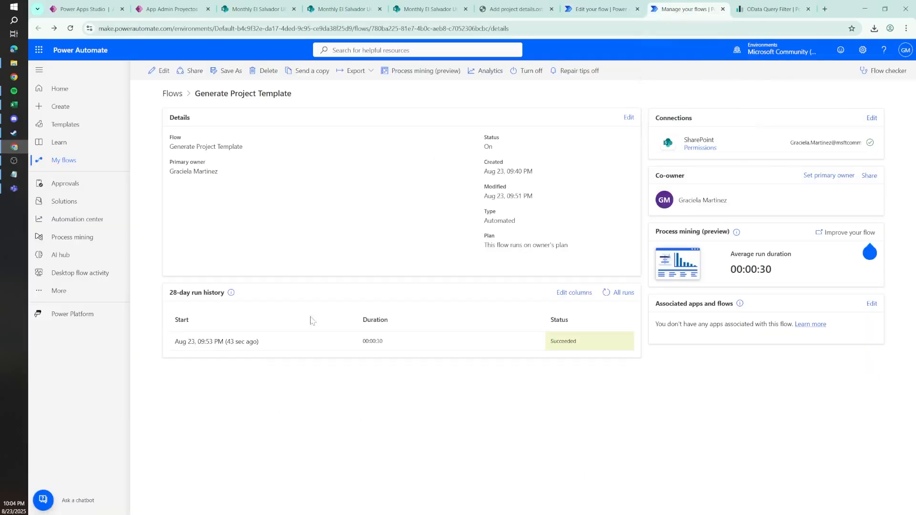
{"action": "left_click", "coordinate": [594, 5]}
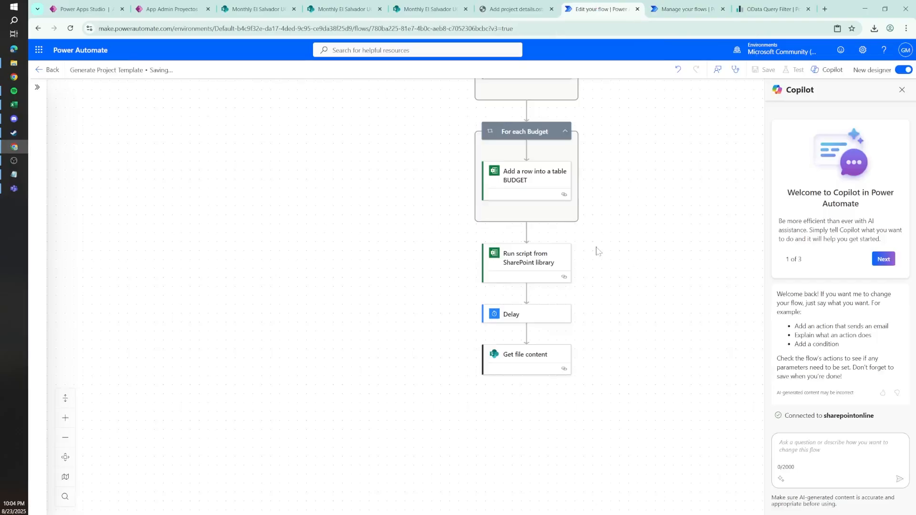
{"action": "left_click", "coordinate": [701, 9]}
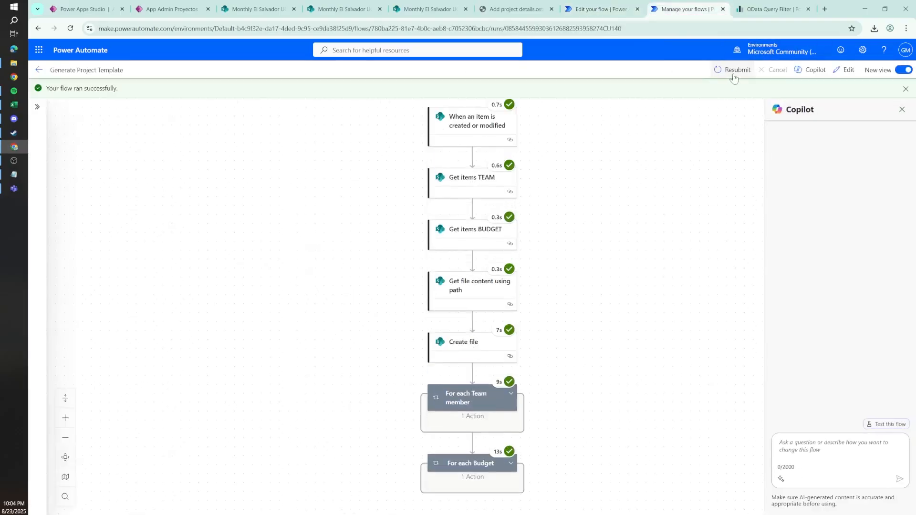
{"action": "left_click", "coordinate": [733, 70]}
{"action": "left_click", "coordinate": [511, 79]}
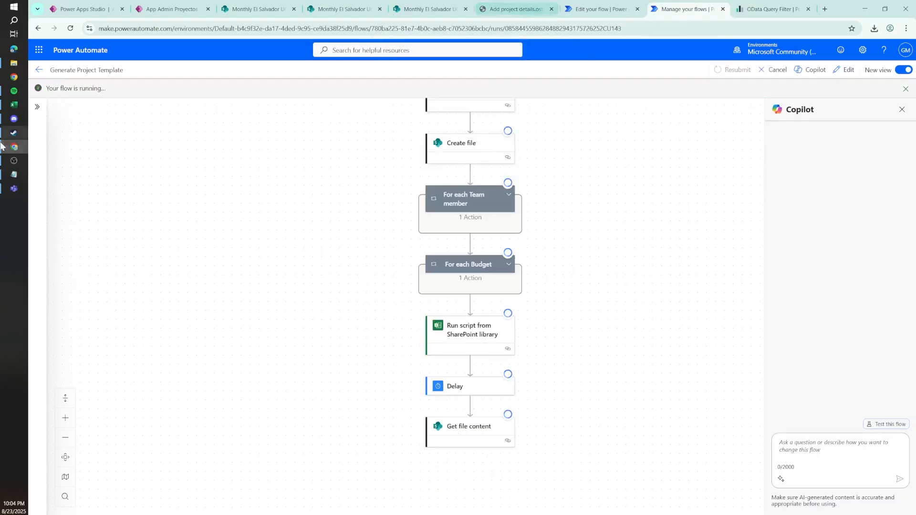
Step: Move the SharePoint Generated Files page into its own maximised browser window and open the newest generated workbook
{"action": "left_click", "coordinate": [13, 105]}
{"action": "left_click", "coordinate": [12, 109]}
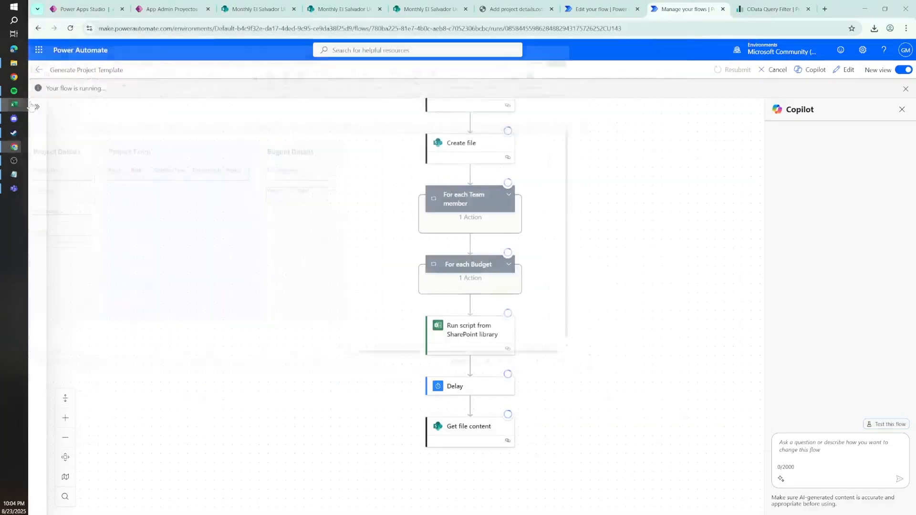
{"action": "left_click_drag", "start_coordinate": [443, 8], "coordinate": [915, 190]}
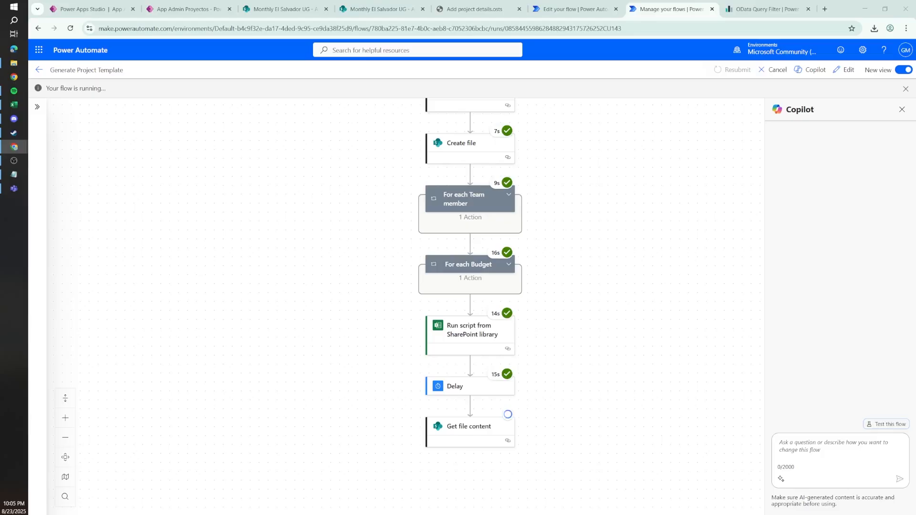
{"action": "left_click_drag", "start_coordinate": [915, 229], "coordinate": [554, 210]}
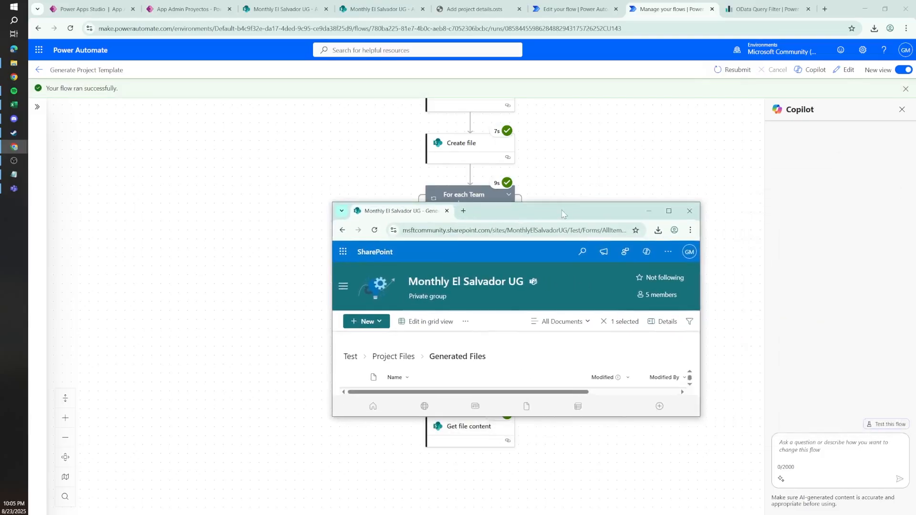
{"action": "double_click", "coordinate": [562, 213]}
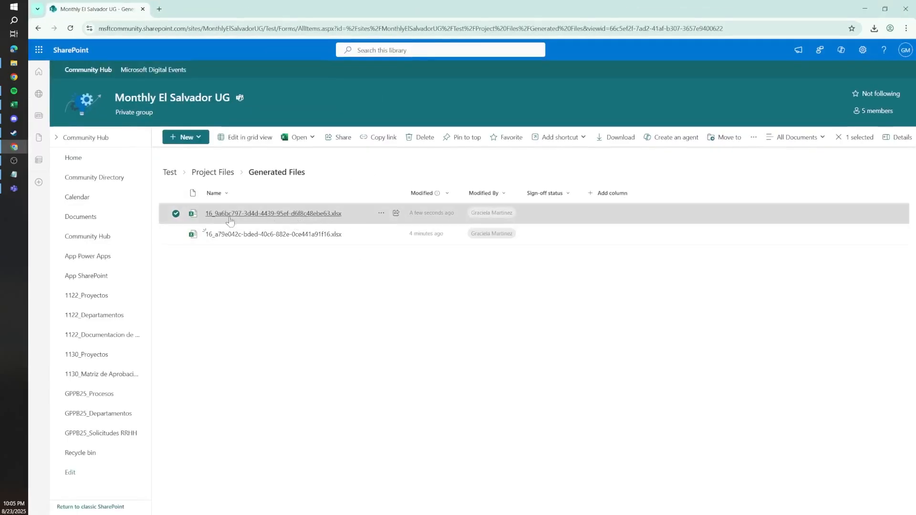
{"action": "left_click", "coordinate": [286, 220]}
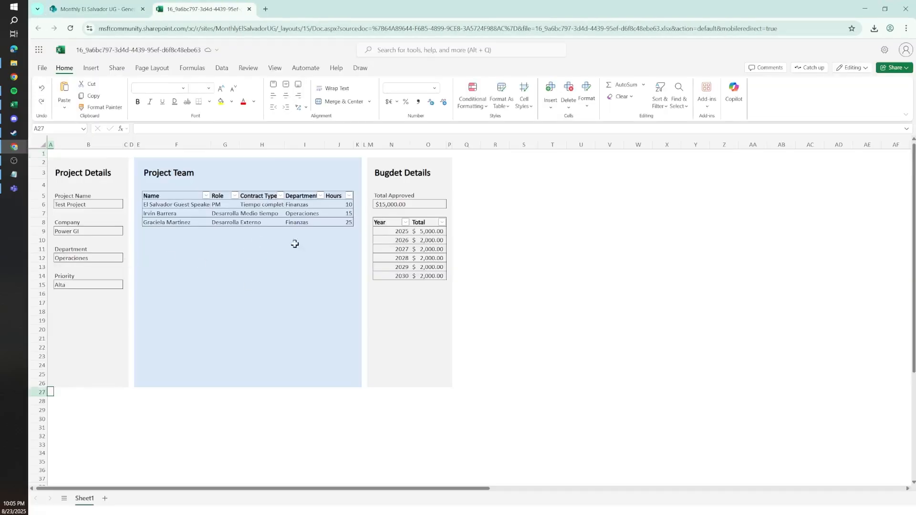
Step: Examine the generated workbook's yearly budget rows, Total Approved cell and Project Team table
{"action": "left_click_drag", "start_coordinate": [396, 230], "coordinate": [399, 271]}
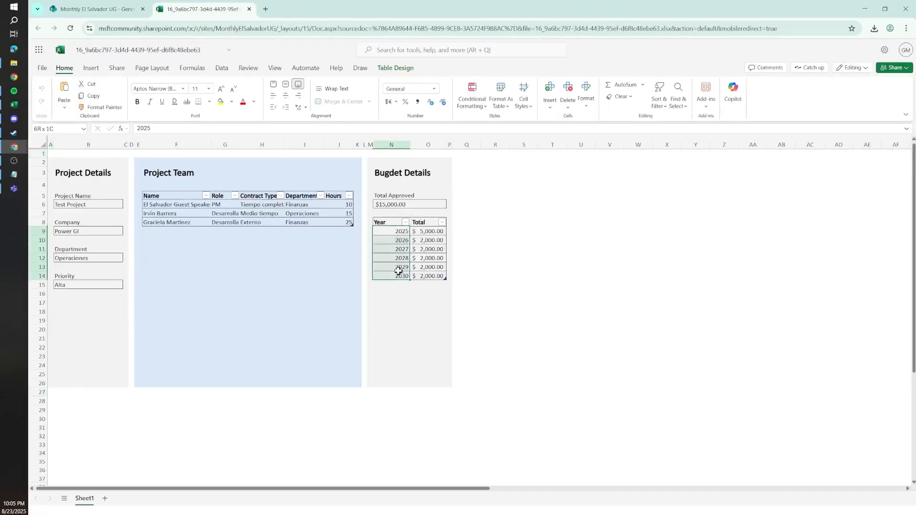
{"action": "left_click_drag", "start_coordinate": [428, 231], "coordinate": [426, 276]}
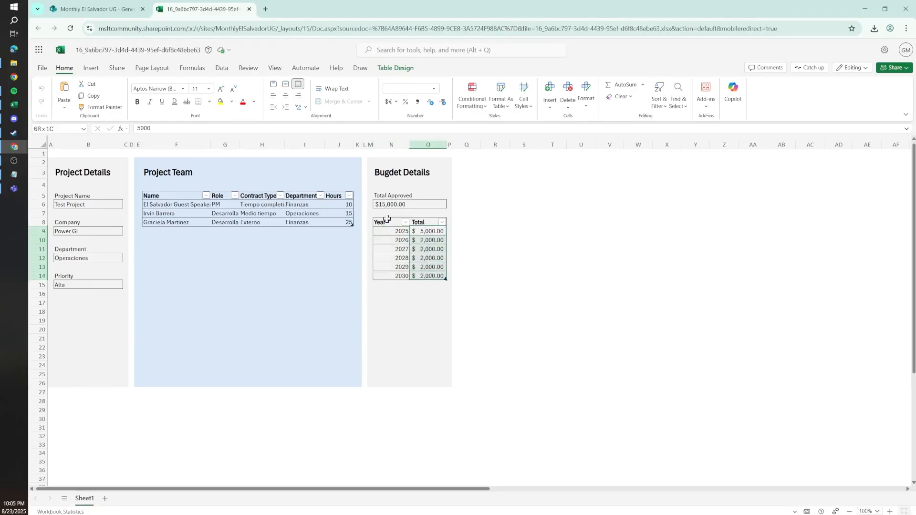
{"action": "left_click", "coordinate": [384, 205]}
{"action": "left_click", "coordinate": [180, 204]}
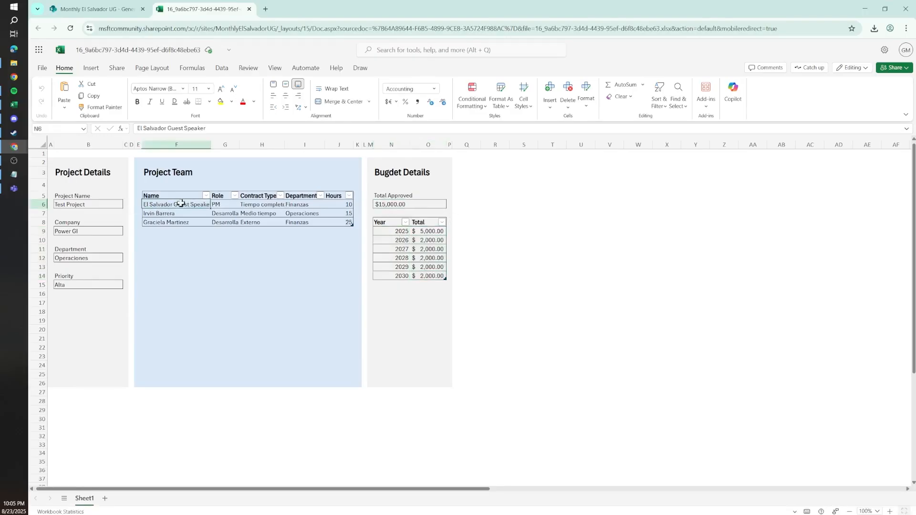
{"action": "left_click_drag", "start_coordinate": [180, 203], "coordinate": [349, 223]}
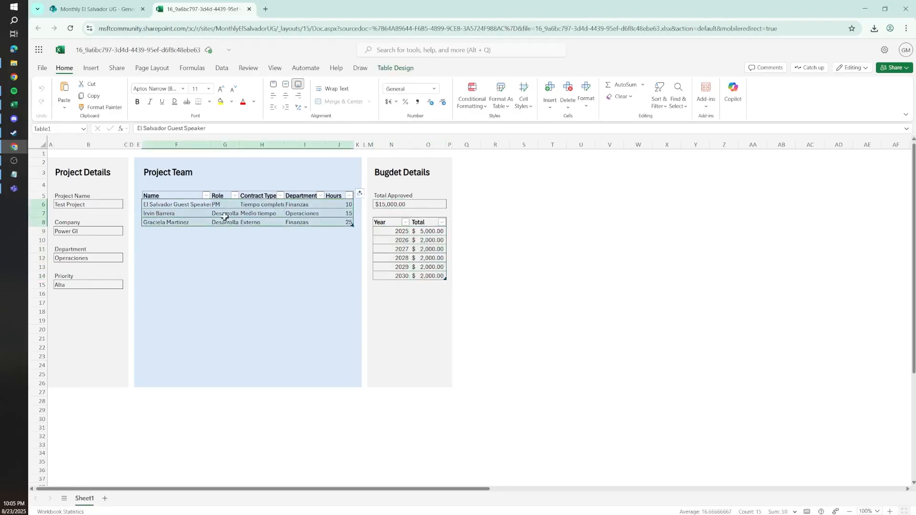
{"action": "left_click", "coordinate": [174, 206]}
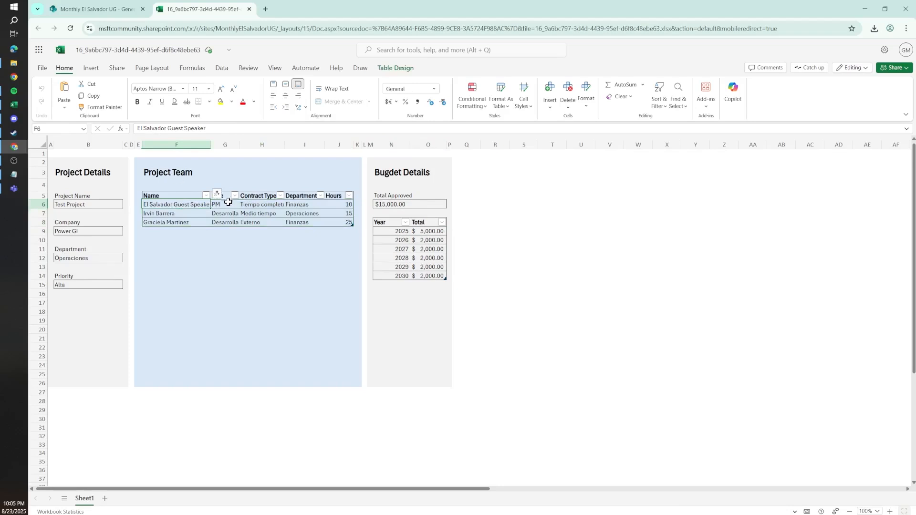
{"action": "left_click_drag", "start_coordinate": [228, 202], "coordinate": [225, 223]}
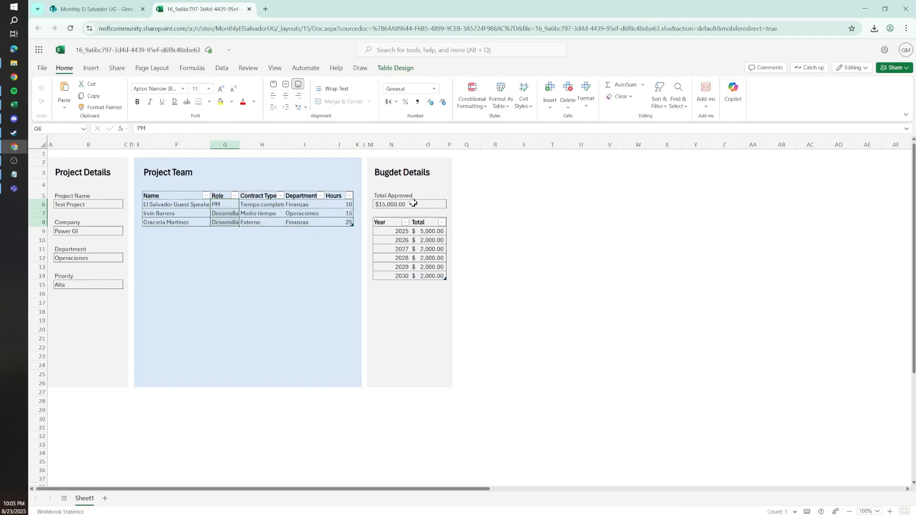
{"action": "left_click", "coordinate": [391, 202]}
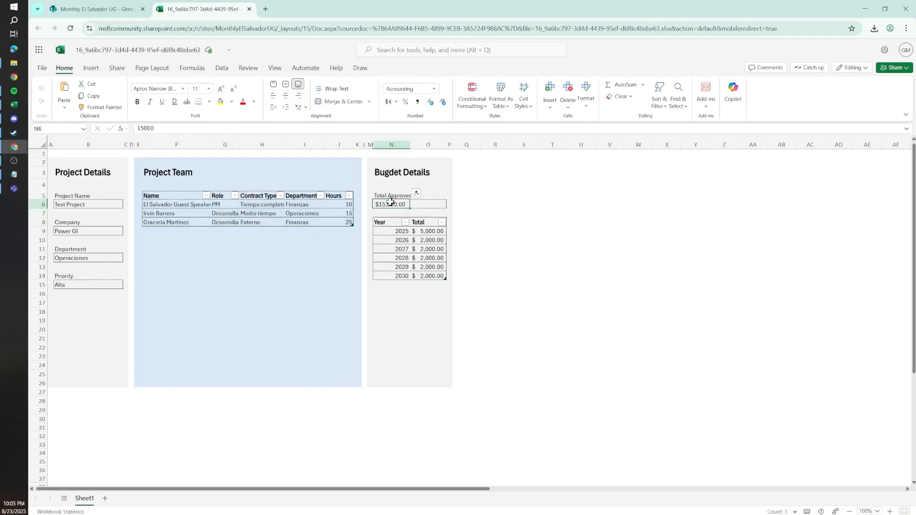
Step: Check the Project Name, Company, Department and Priority cells in the workbook, and return to the flow run in Power Automate
{"action": "left_click", "coordinate": [82, 203]}
{"action": "left_click", "coordinate": [75, 232]}
{"action": "left_click", "coordinate": [76, 259]}
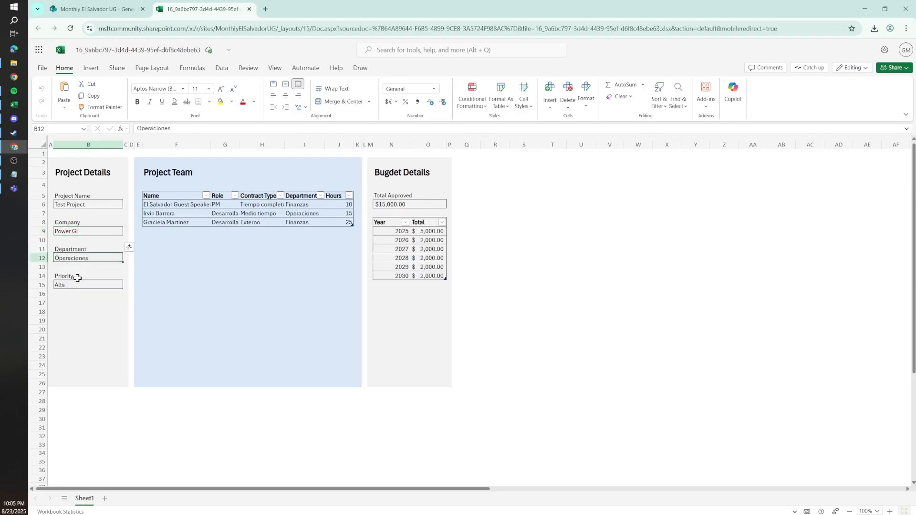
{"action": "left_click", "coordinate": [78, 284]}
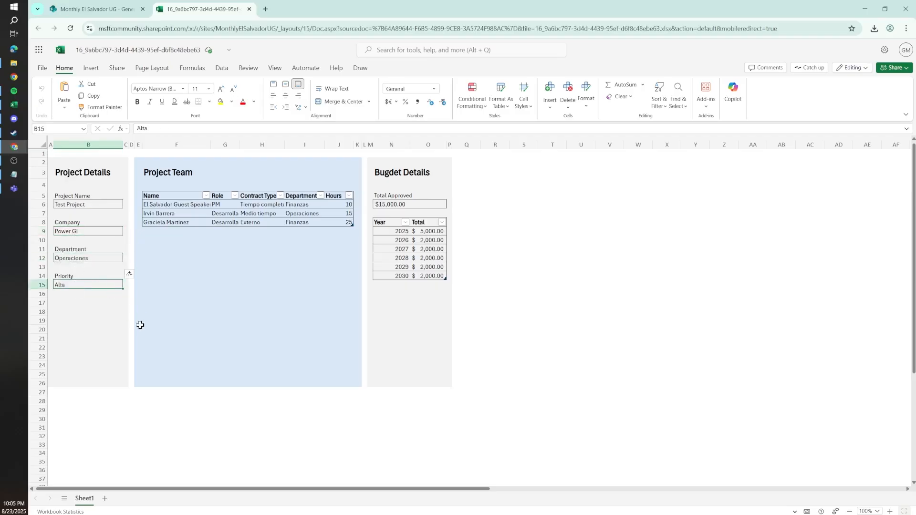
{"action": "left_click", "coordinate": [100, 294]}
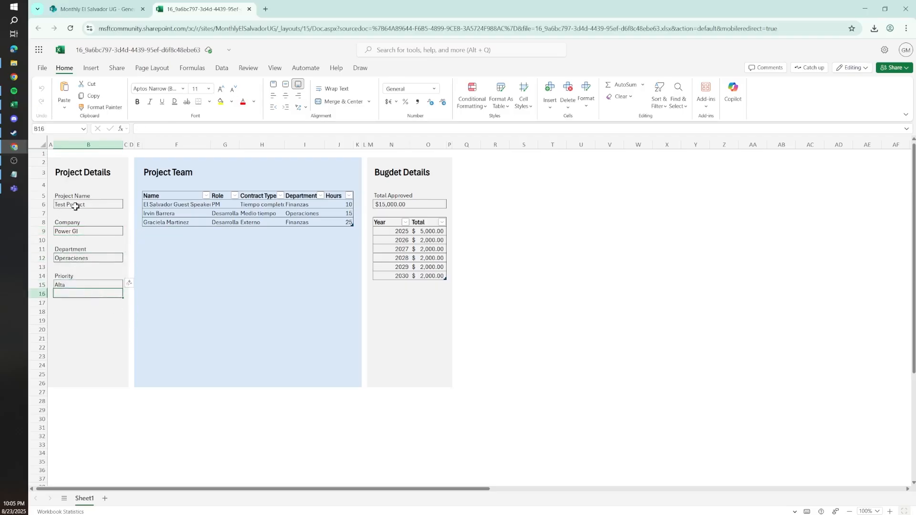
{"action": "left_click", "coordinate": [67, 284]}
{"action": "left_click", "coordinate": [72, 257]}
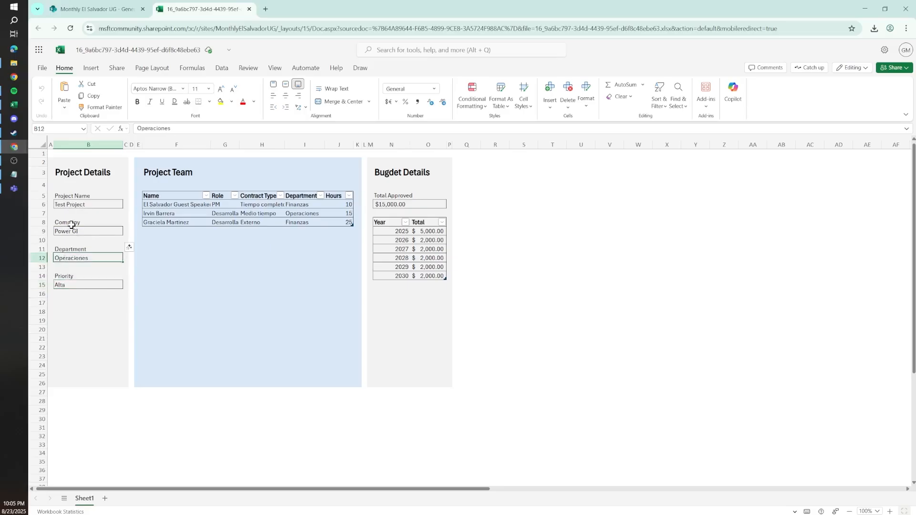
{"action": "left_click", "coordinate": [73, 231]}
{"action": "left_click", "coordinate": [72, 203]}
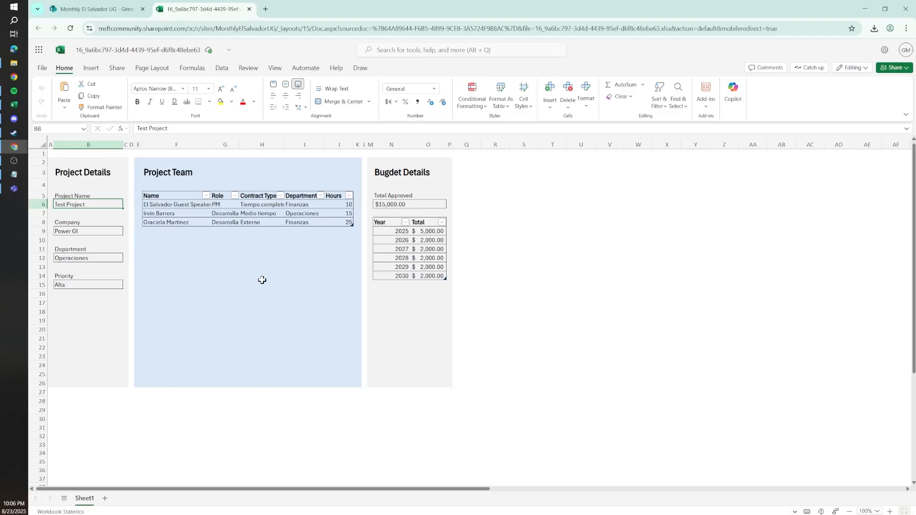
{"action": "left_click", "coordinate": [864, 8]}
{"action": "left_click_drag", "start_coordinate": [536, 212], "coordinate": [554, 228]}
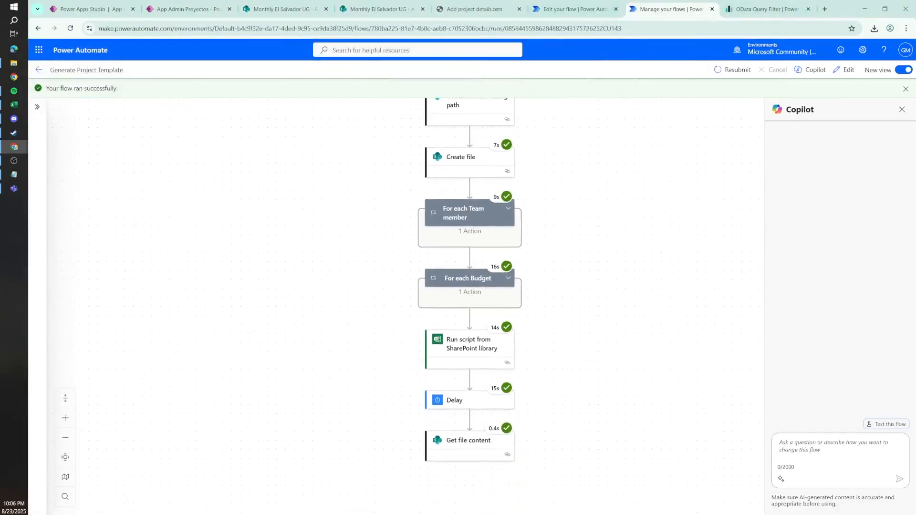